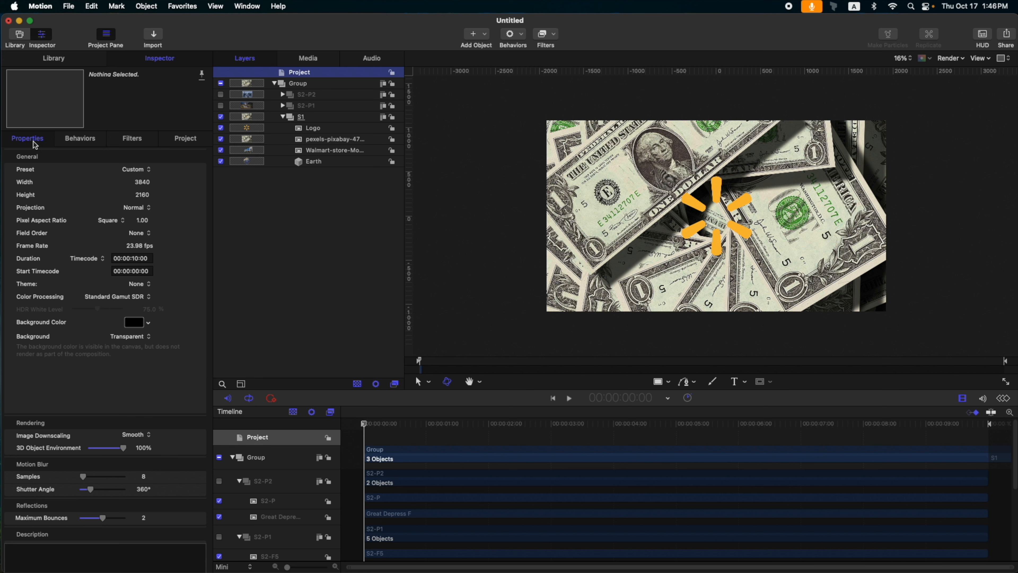
Step: Inspect the S1 group's contents by hiding Logo, the money image and the Walmart image to isolate Earth, and restore all three layers
click(275, 183)
click(283, 117)
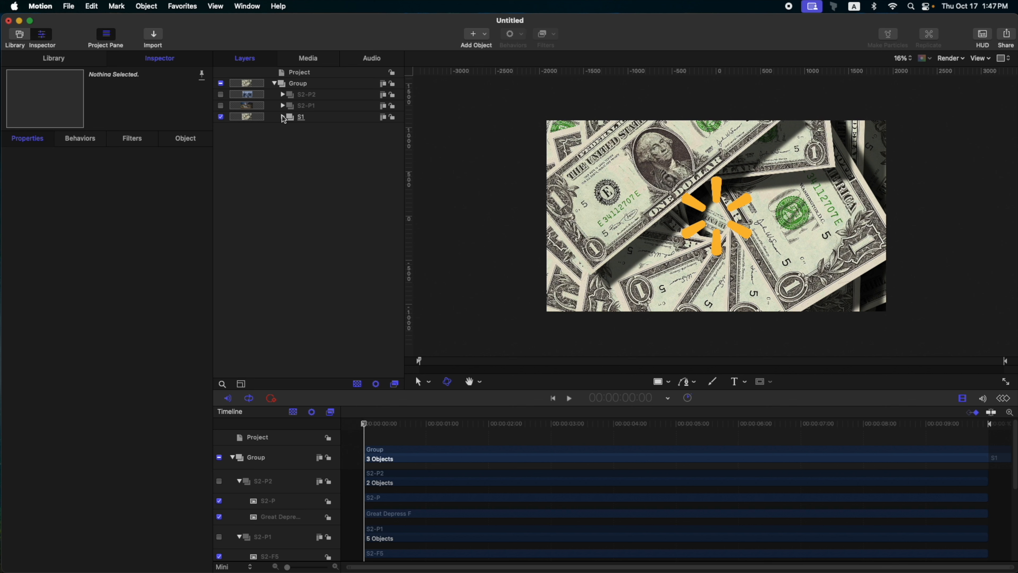
click(283, 117)
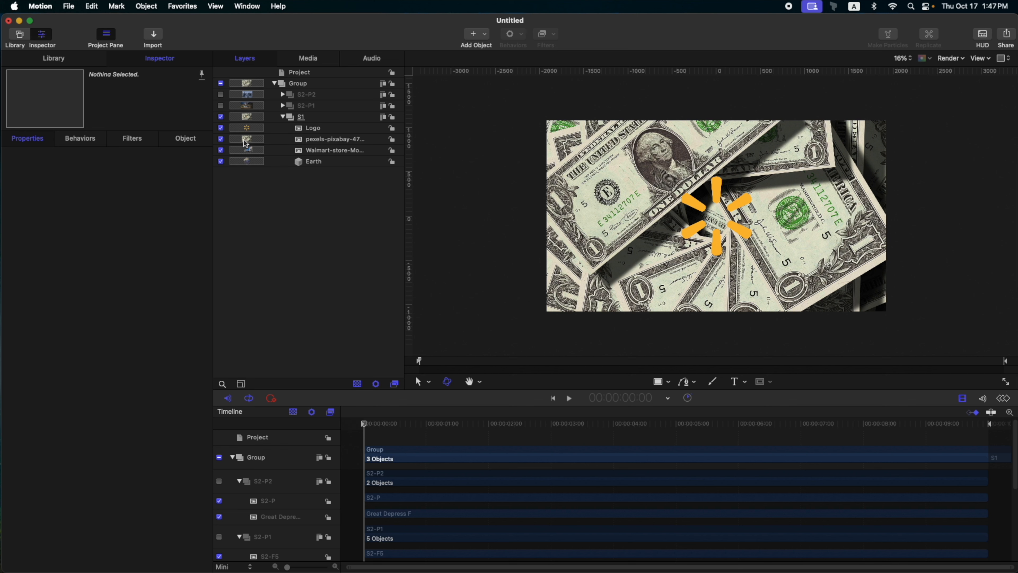
click(220, 127)
click(221, 139)
click(361, 150)
click(316, 161)
click(221, 150)
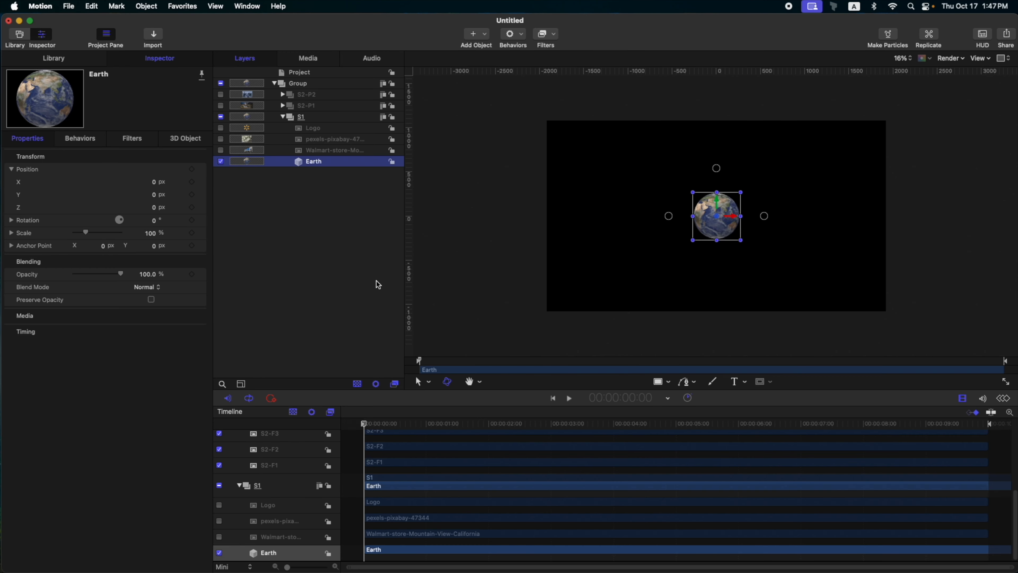
click(221, 128)
click(221, 139)
click(220, 150)
Step: Preview the S2-P1 and S2-P2 groups one at a time with S1 hidden, and return to showing only S1
click(283, 117)
click(220, 117)
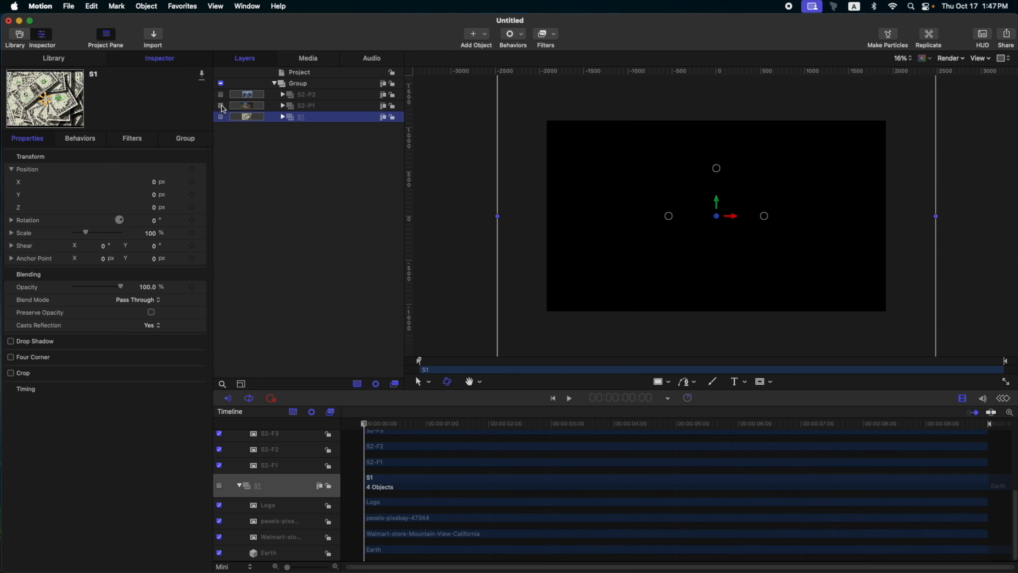
click(221, 106)
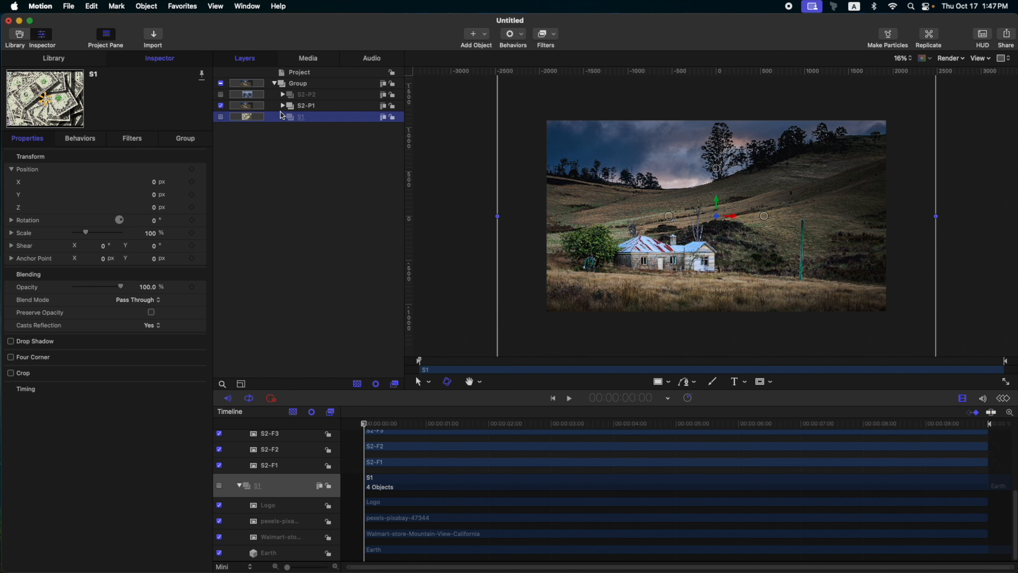
click(221, 106)
click(220, 95)
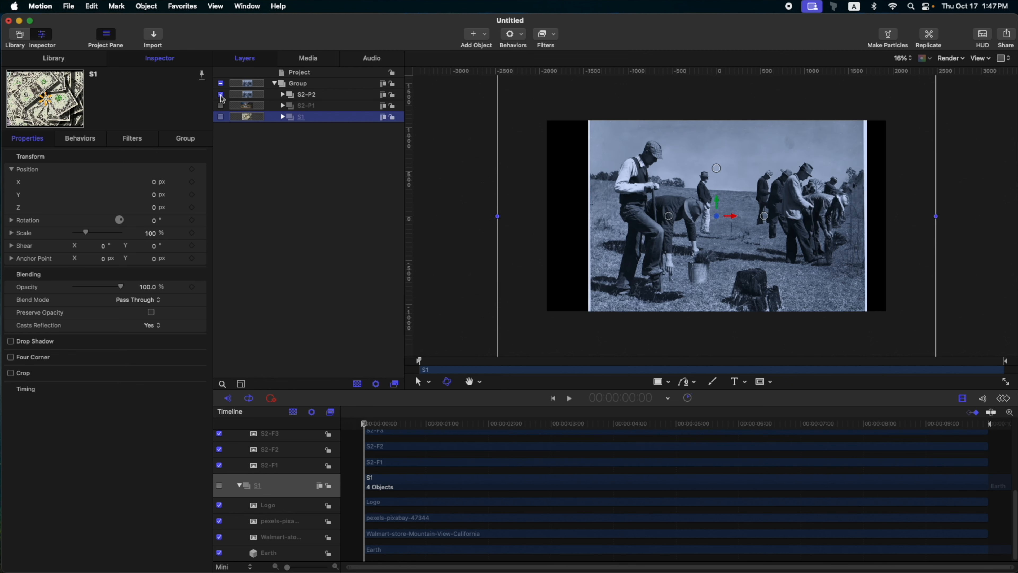
click(221, 94)
click(220, 116)
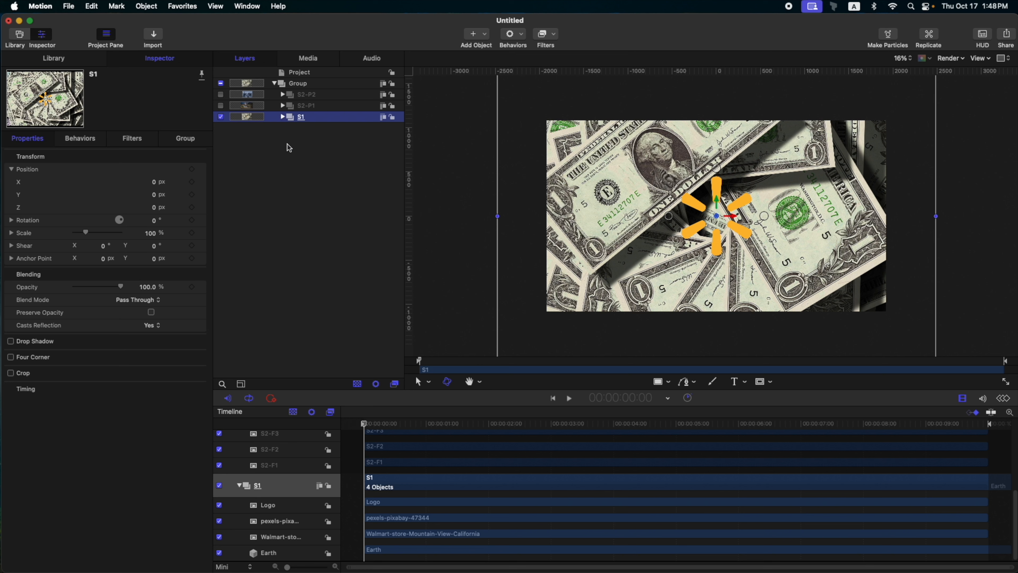
Step: Hide the Logo, money image and Earth layers in the S1 group, leaving only the Walmart store image shown
click(283, 117)
click(220, 128)
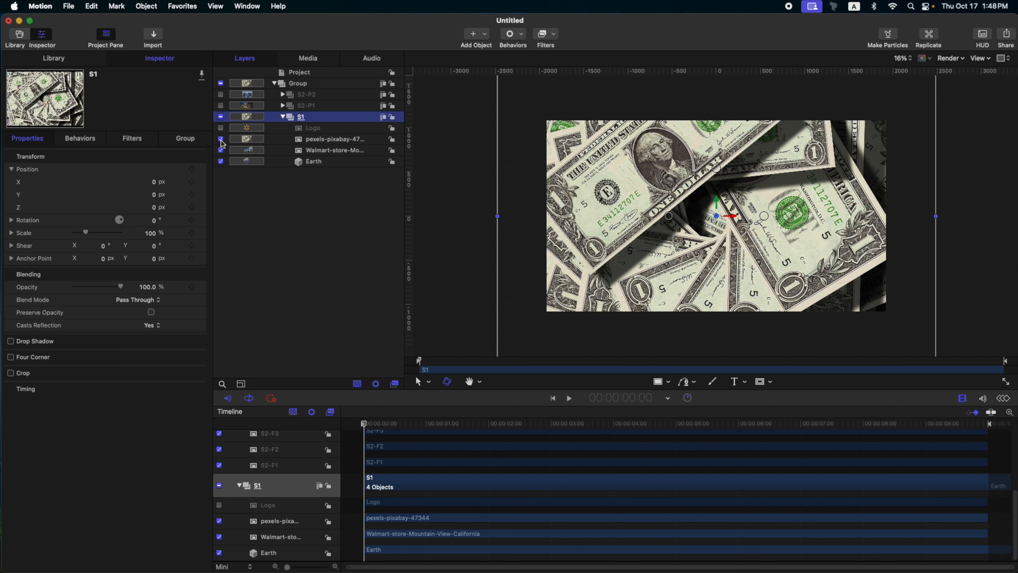
click(221, 140)
click(223, 164)
click(221, 162)
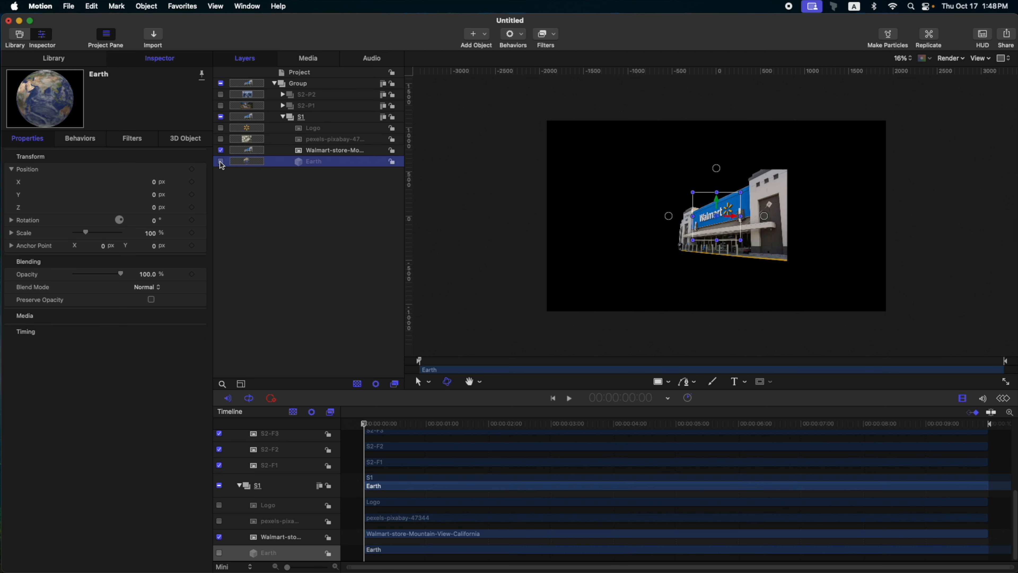
Step: Scale the Walmart store image to 240% and set its X position to 1296 px
click(333, 151)
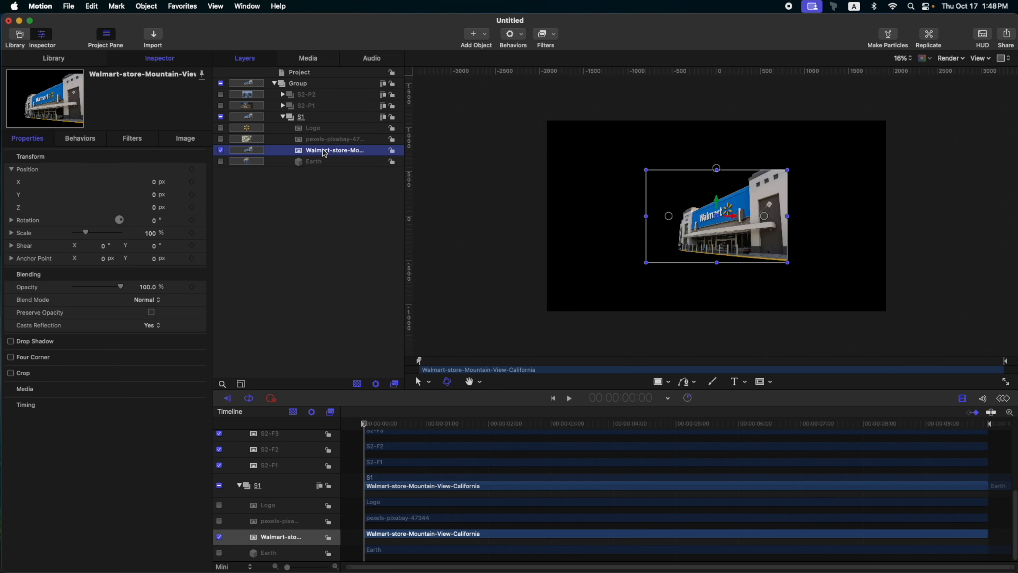
drag(86, 233, 102, 236)
drag(154, 181, 154, 182)
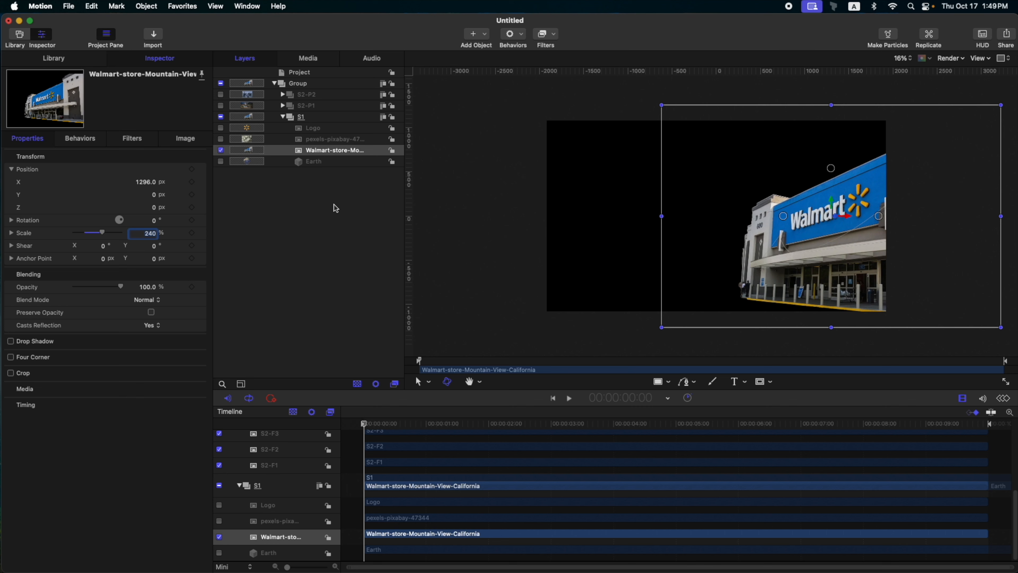
Step: Make a clone layer of the Walmart store image and set the clone's X position to -1296 px
key(k)
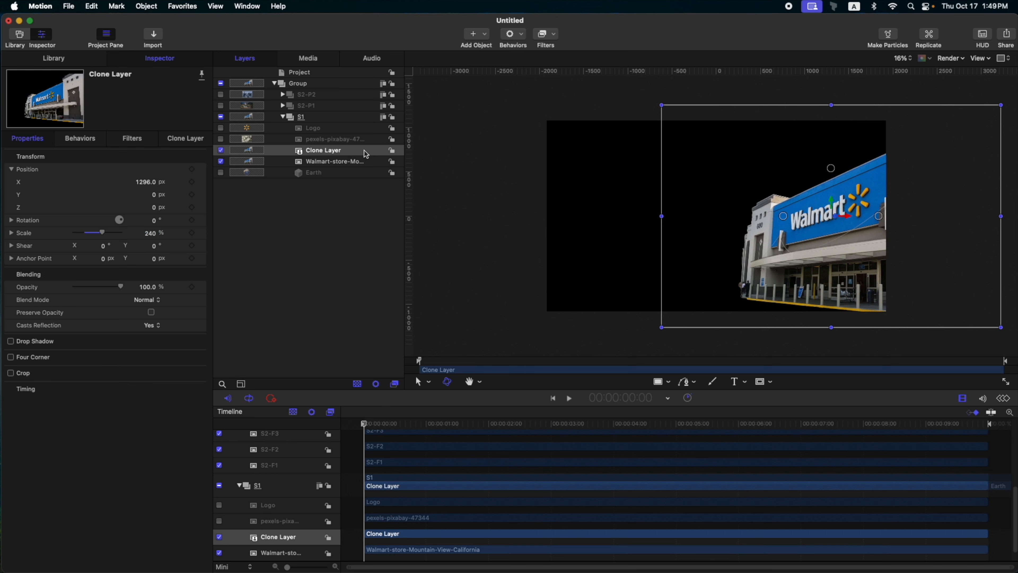
click(144, 183)
text(-1296)
key(Return)
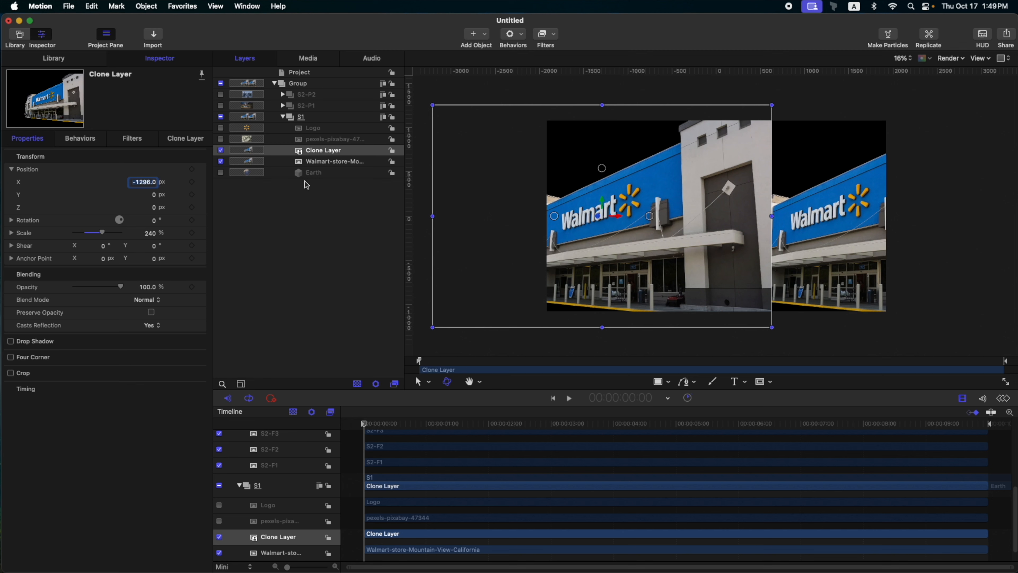
Step: Apply the Flop distortion filter to the Walmart clone layer to mirror it horizontally
click(547, 35)
mouse_move(601, 99)
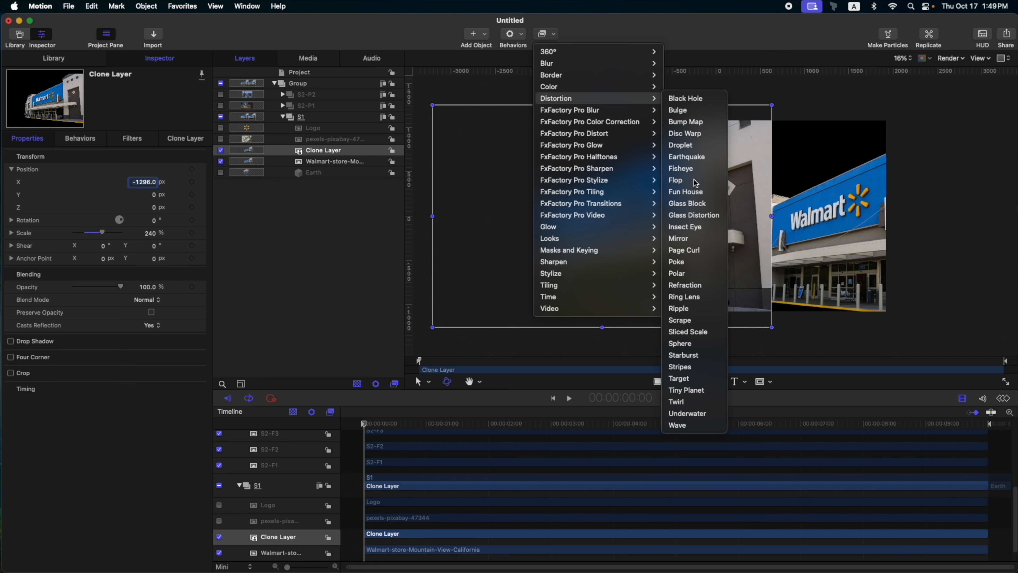
click(695, 181)
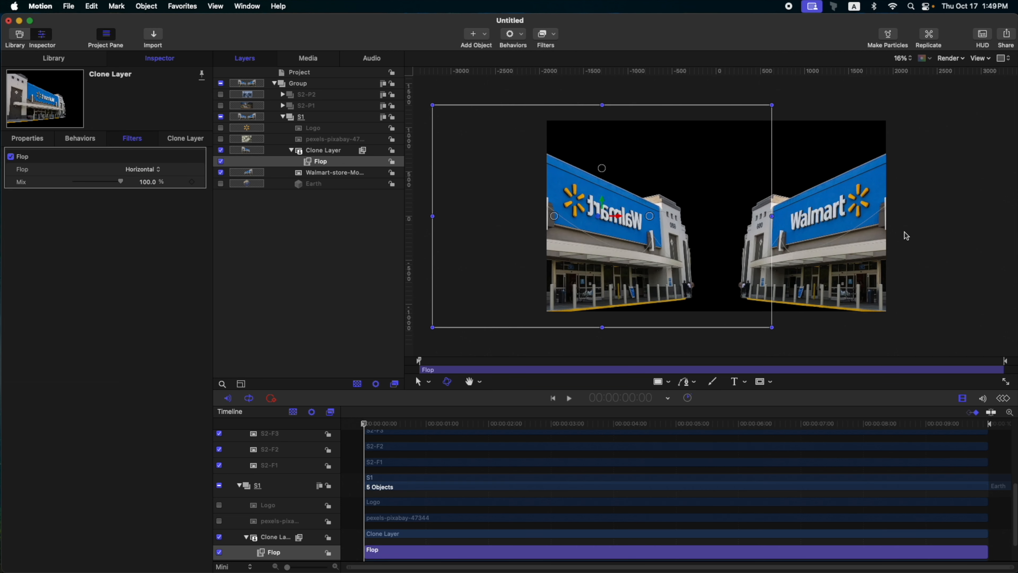
Step: Keyframe both Walmart layers to slide in from opposite sides, starting the original at X 2970 px, and play the animation
click(328, 174)
click(291, 151)
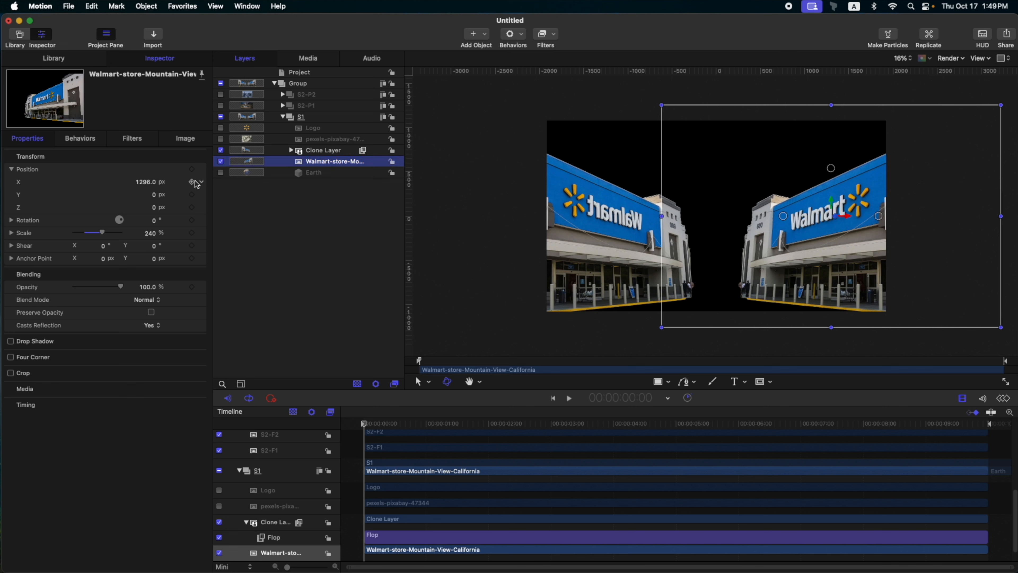
super+click(321, 151)
click(305, 161)
drag(143, 182, 197, 182)
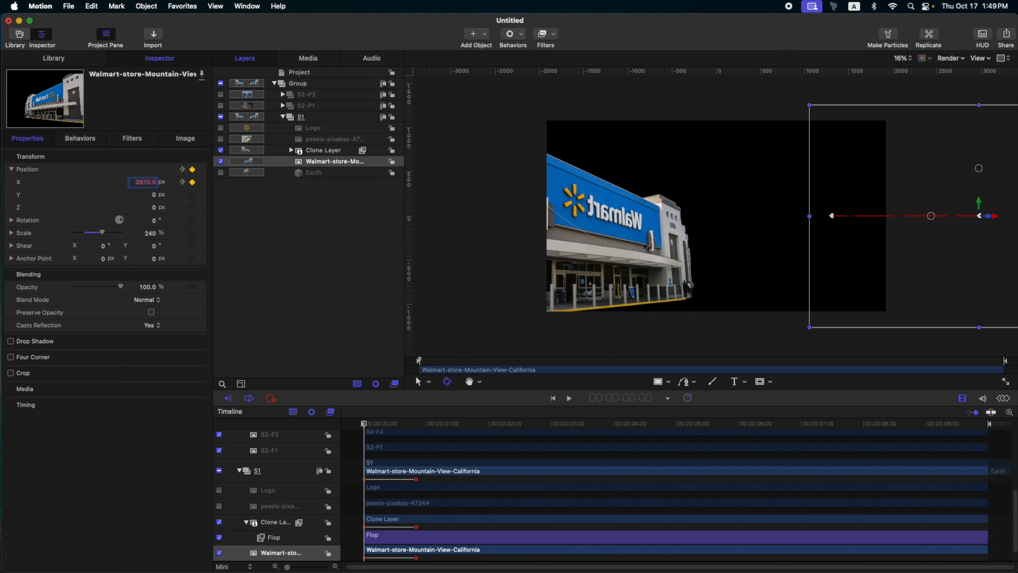
click(325, 152)
key(space)
key(space)
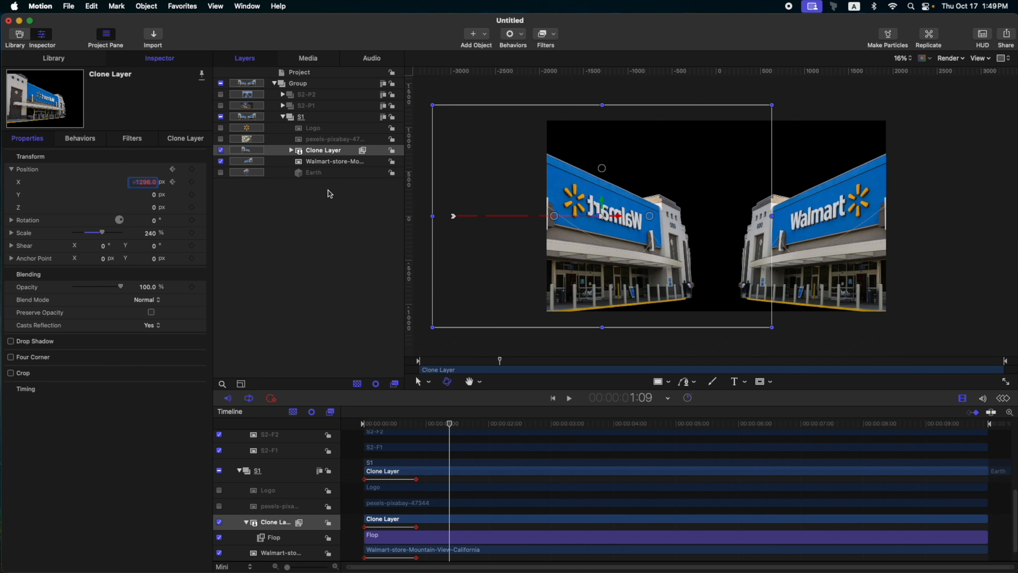
Step: Adjust the X position curves of both Walmart layers in the Keyframe Editor to ease the slide-in
click(1007, 399)
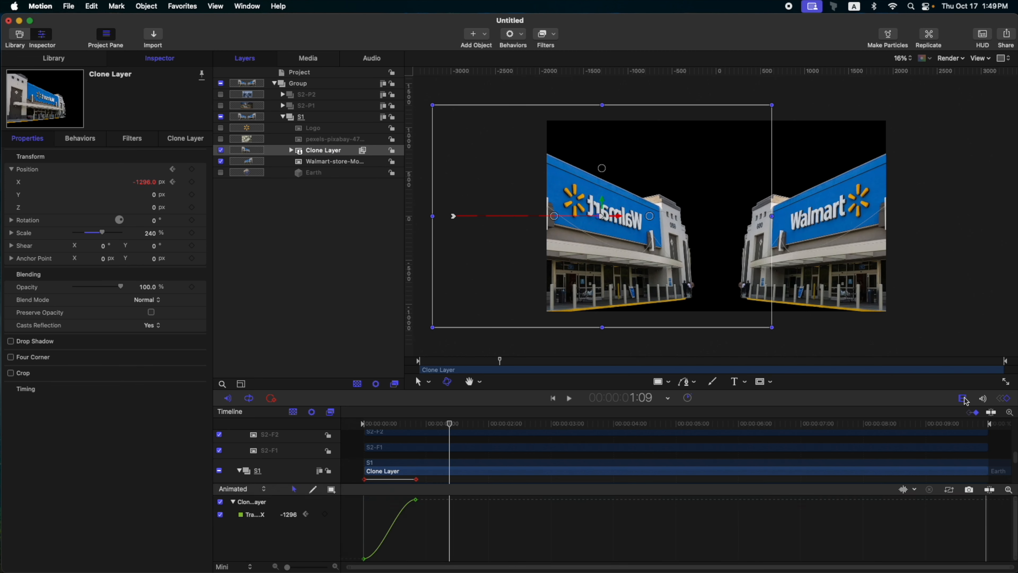
super+click(334, 163)
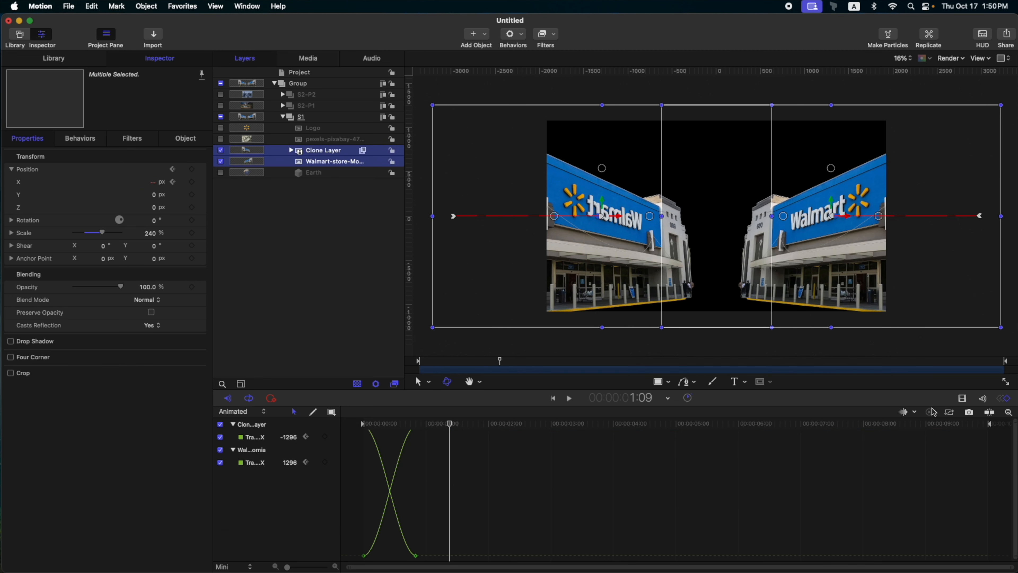
drag(860, 398, 862, 337)
drag(287, 567, 318, 566)
drag(603, 375, 352, 559)
mouse_move(496, 555)
mouse_down()
mouse_move(415, 555)
mouse_move(493, 554)
mouse_up()
Step: Play the Walmart slide-in from the first frame and return to the layer timeline
key(Home)
key(space)
key(space)
key(super+7)
drag(662, 337, 661, 416)
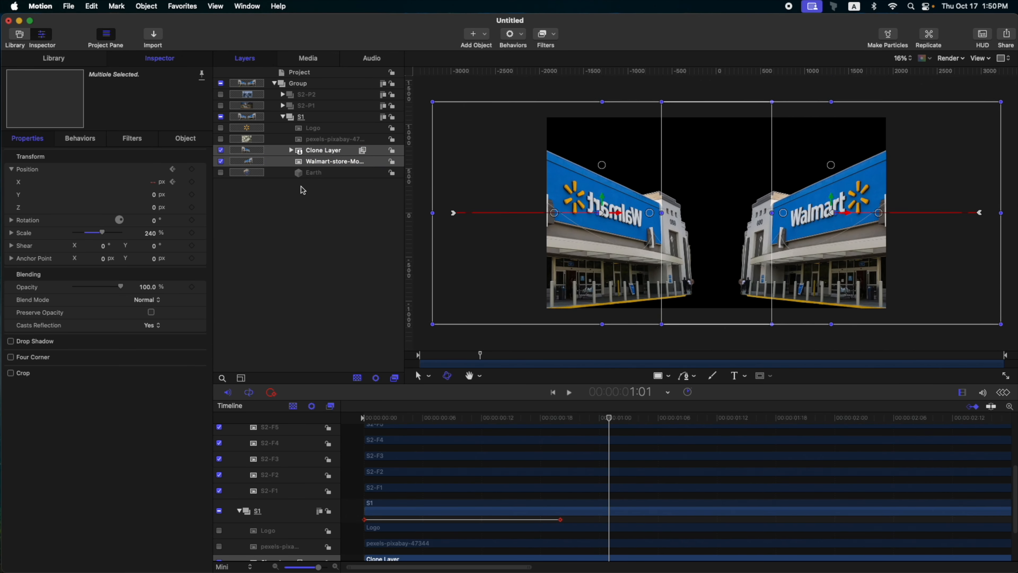
Step: Show the Earth layer, scale it up and move it down toward the bottom of the frame
click(311, 173)
click(221, 173)
drag(152, 233, 183, 233)
drag(157, 195, 156, 194)
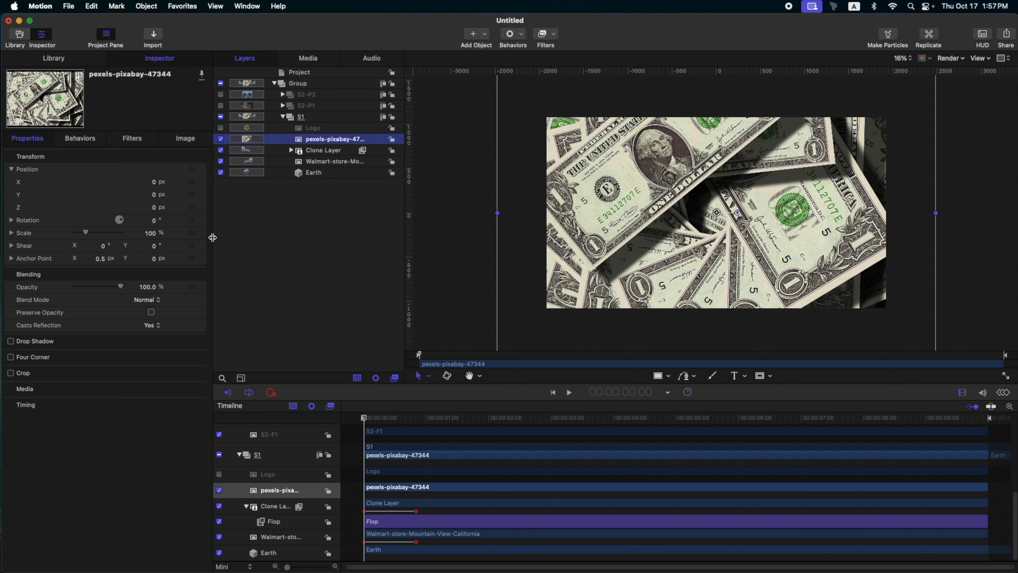
Step: Scale the money image to 40% and place it in a new group named MONEY SRC
click(155, 237)
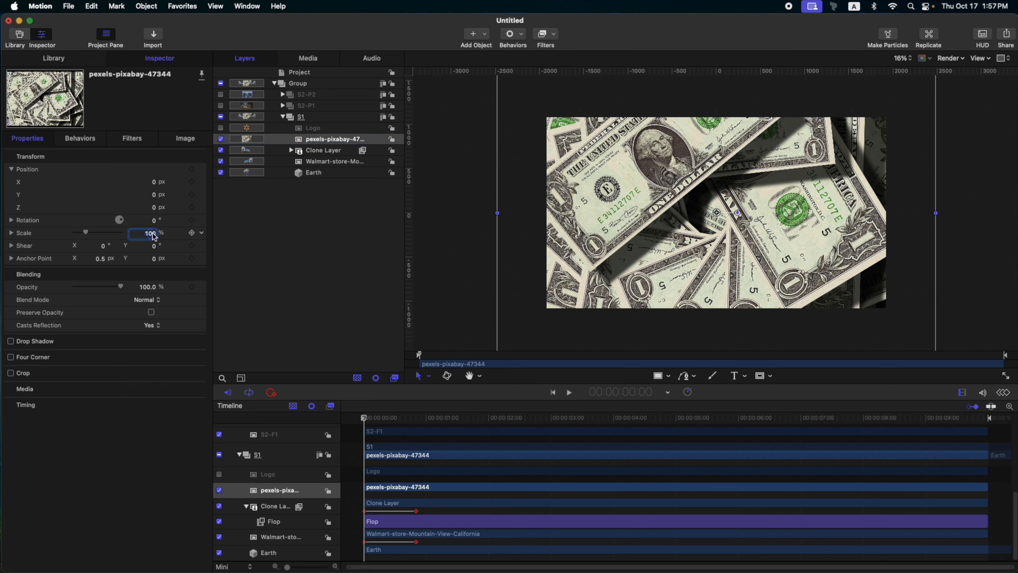
key(Return)
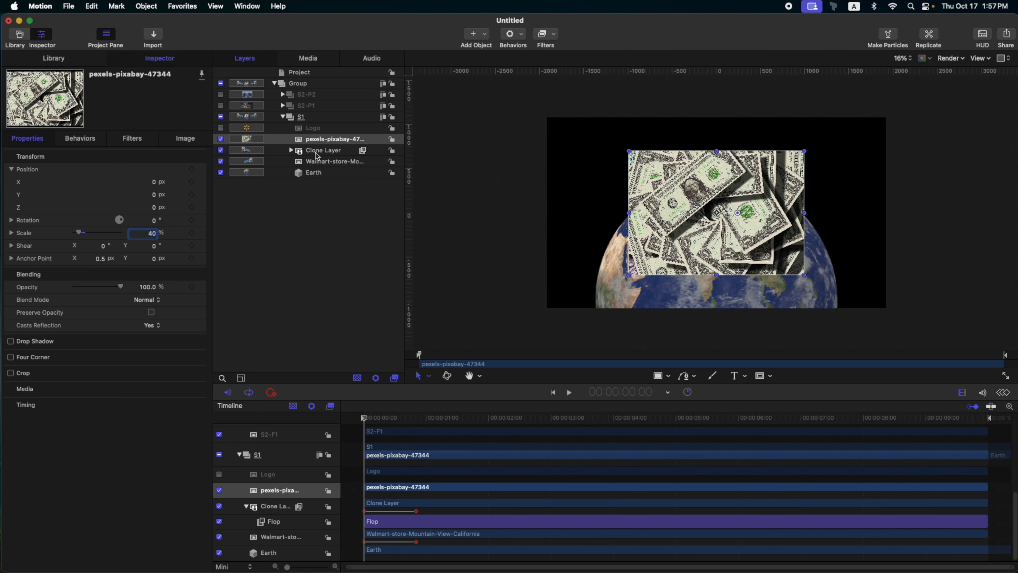
key(super+shift+g)
double_click(326, 140)
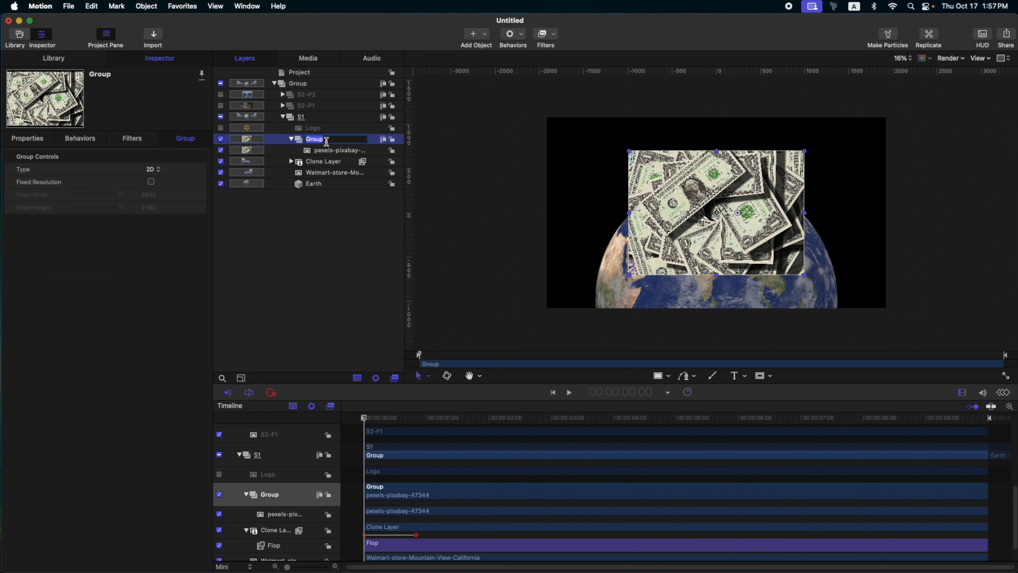
text(MONEY SRC)
key(Return)
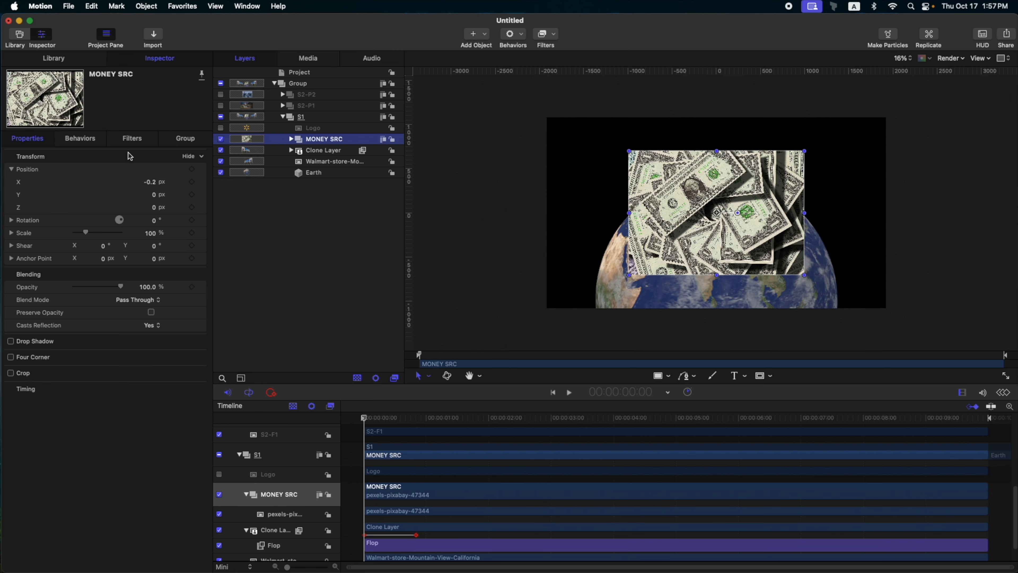
Step: Reset the MONEY SRC group's position, make a clone layer of the group, and hide the original
click(192, 169)
click(241, 163)
key(k)
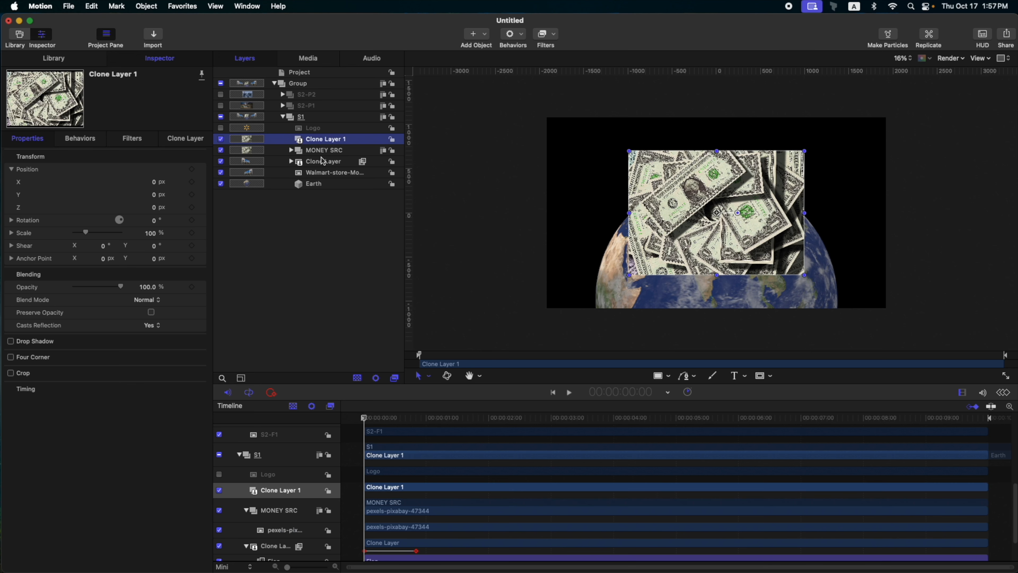
click(315, 153)
click(221, 150)
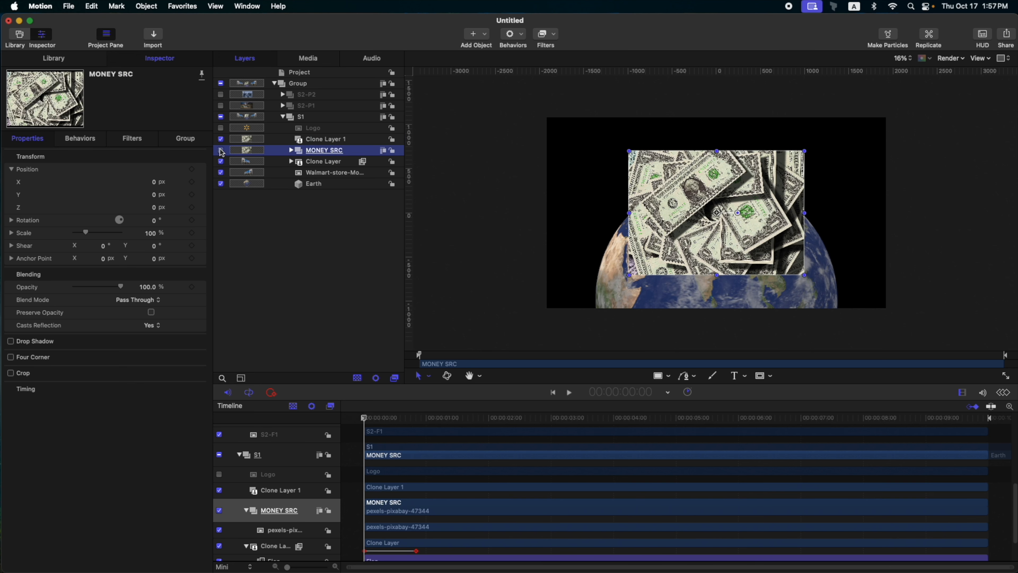
Step: Replicate Clone Layer 1 and set the replicator's shape to Line with the end point's X at 0 px
click(335, 140)
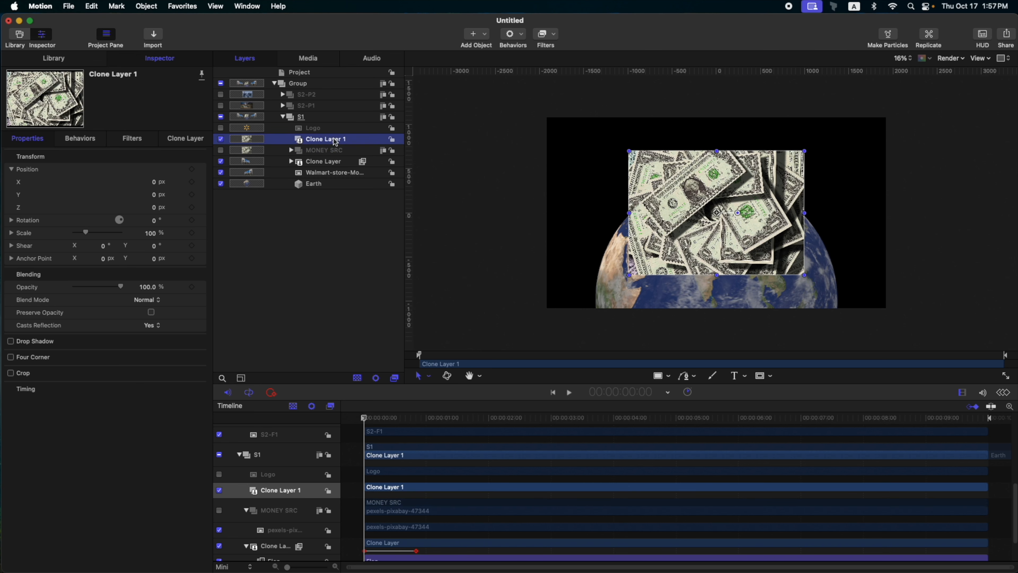
key(l)
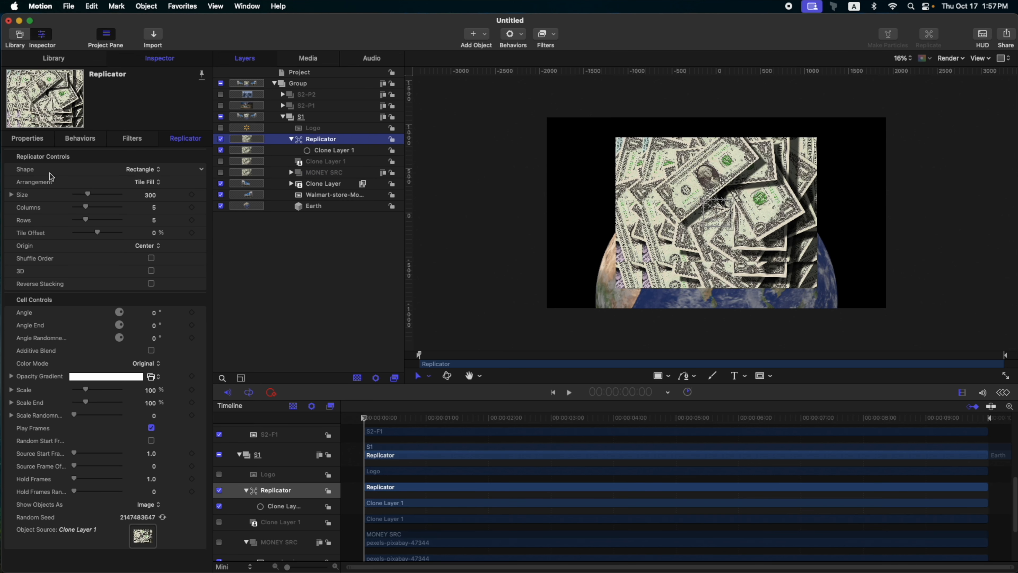
click(136, 173)
click(136, 157)
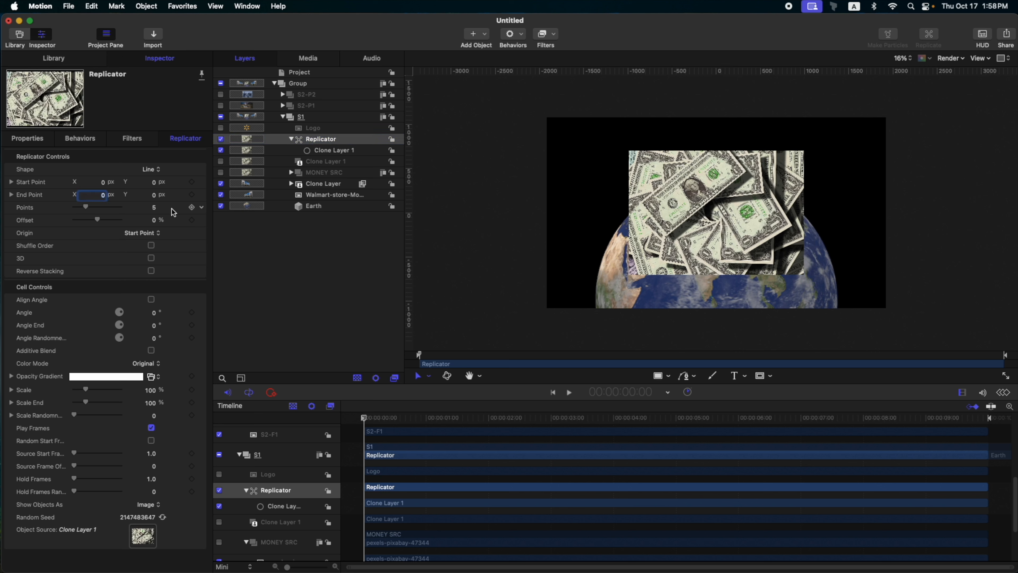
Step: Set the replicator line to 12 points, running vertically from Y 8107 px to Y -7362.9 px, with an offset of -45.18%
click(152, 207)
text(12)
drag(156, 195, 93, 221)
click(193, 143)
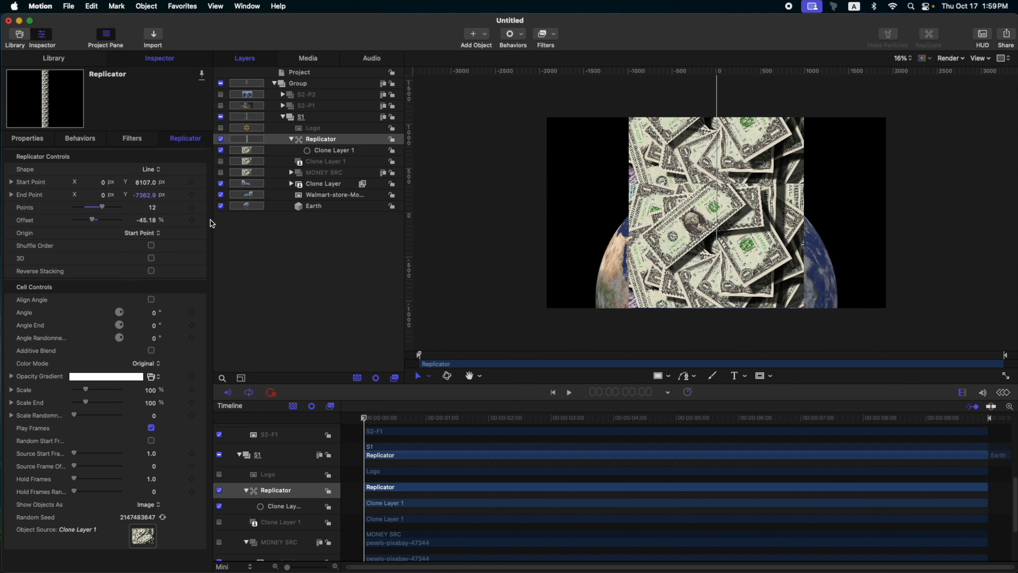
Step: Add a Rate parameter behavior to the replicator's Offset and set its rate to 10% while viewing the end of the timeline
click(202, 220)
mouse_move(258, 331)
click(346, 487)
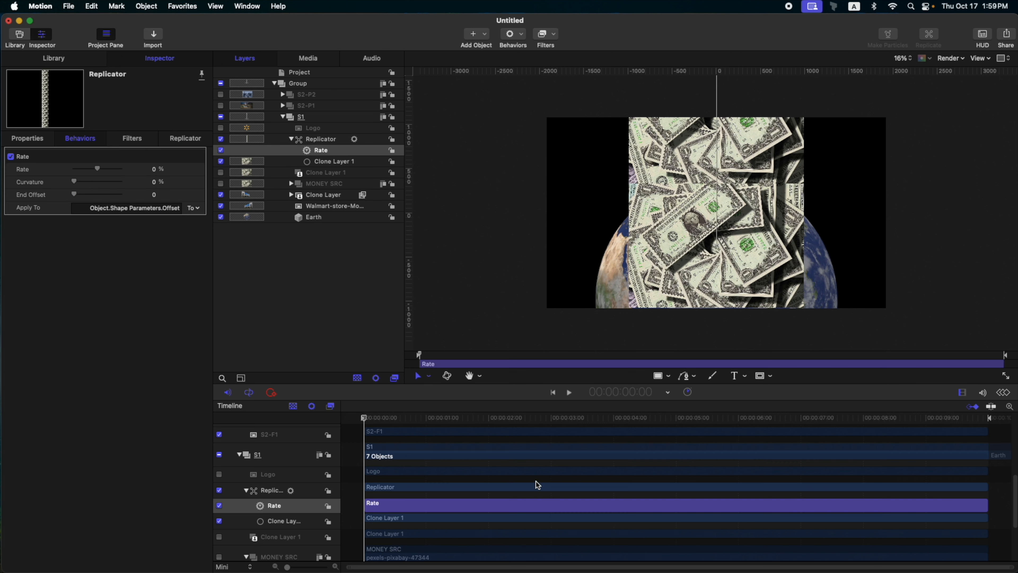
drag(966, 420, 988, 418)
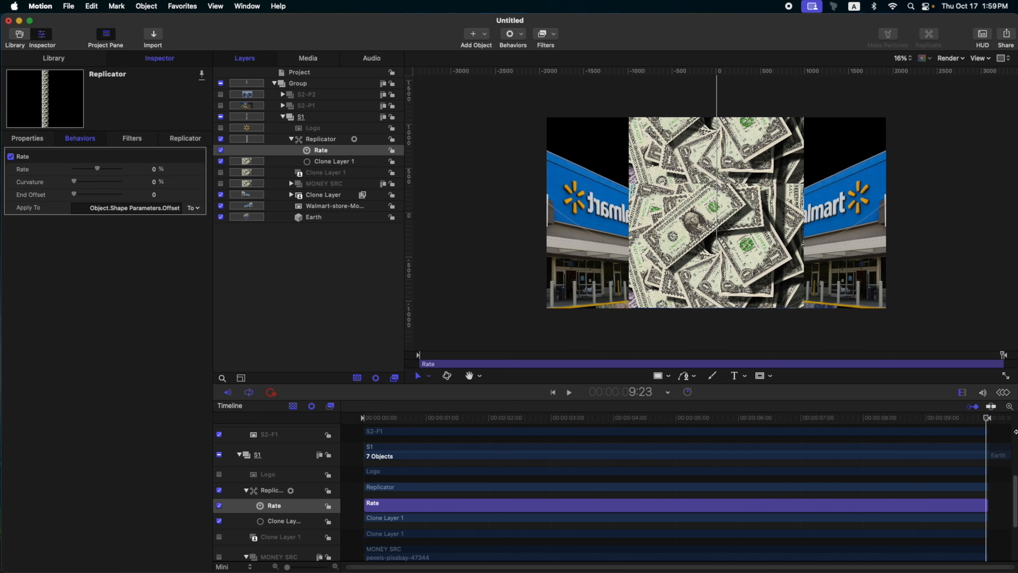
drag(162, 176, 155, 173)
text(10)
key(Return)
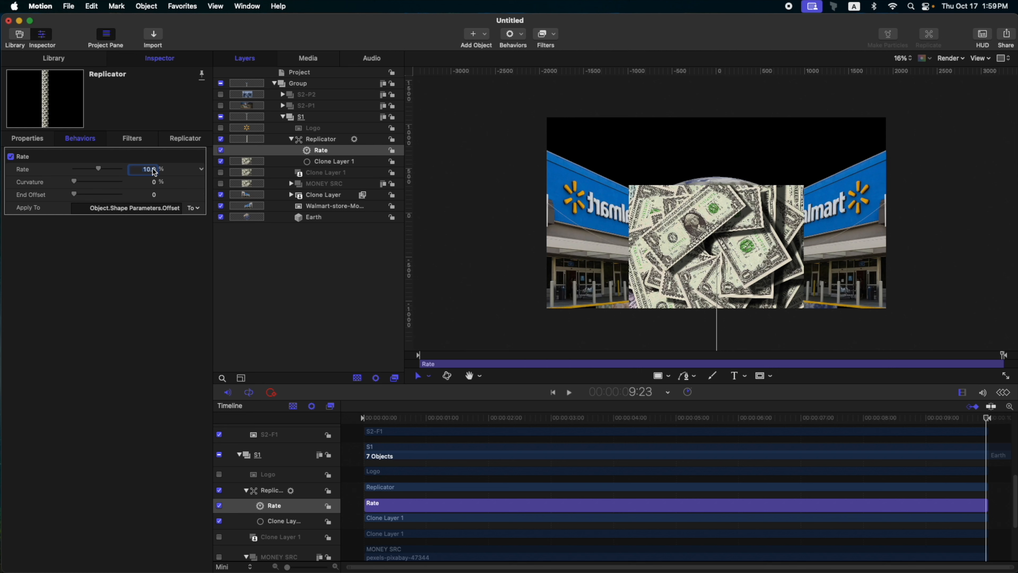
Step: Set the rate of the replicator's Rate behavior to 7% and play the animation from the start
click(317, 140)
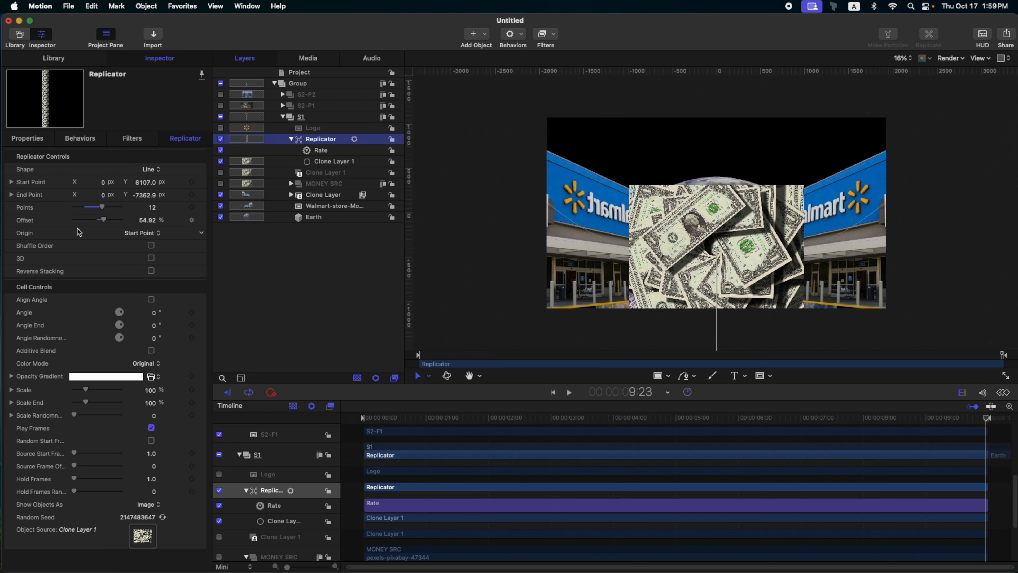
click(331, 150)
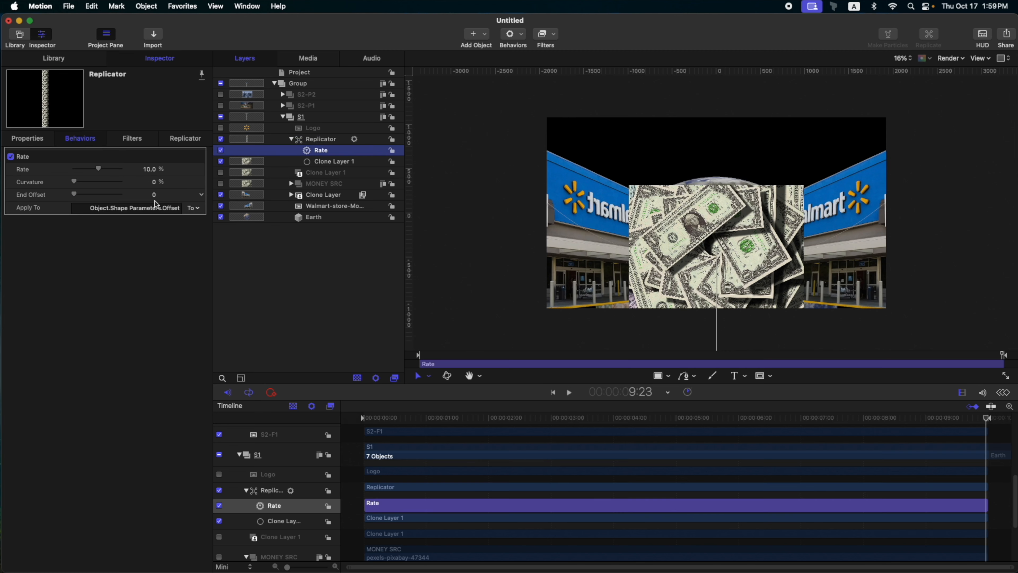
key(Home)
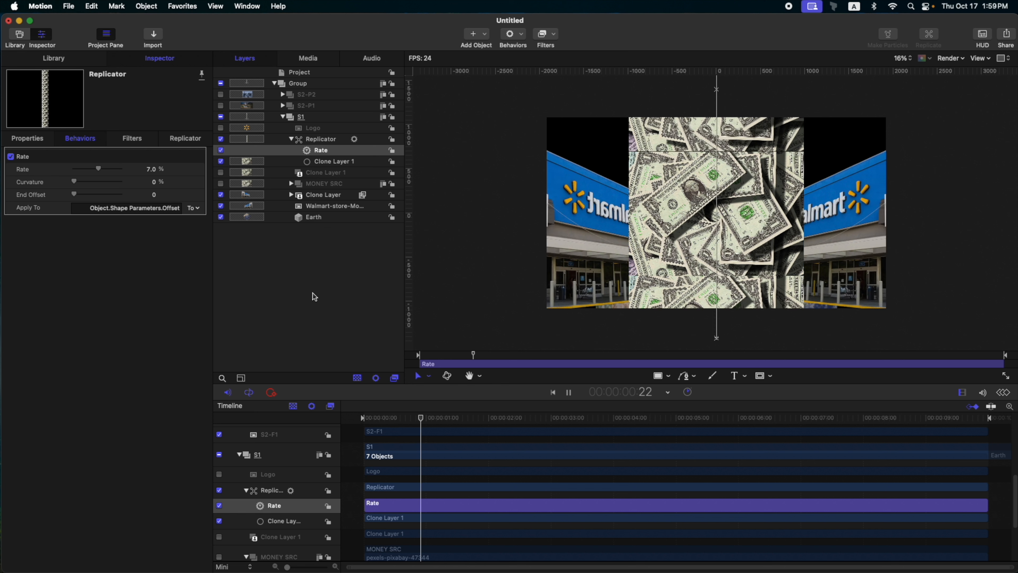
Step: Group the Replicator with Clone Layer 1 inside S1 and name the group TB SRC
click(291, 139)
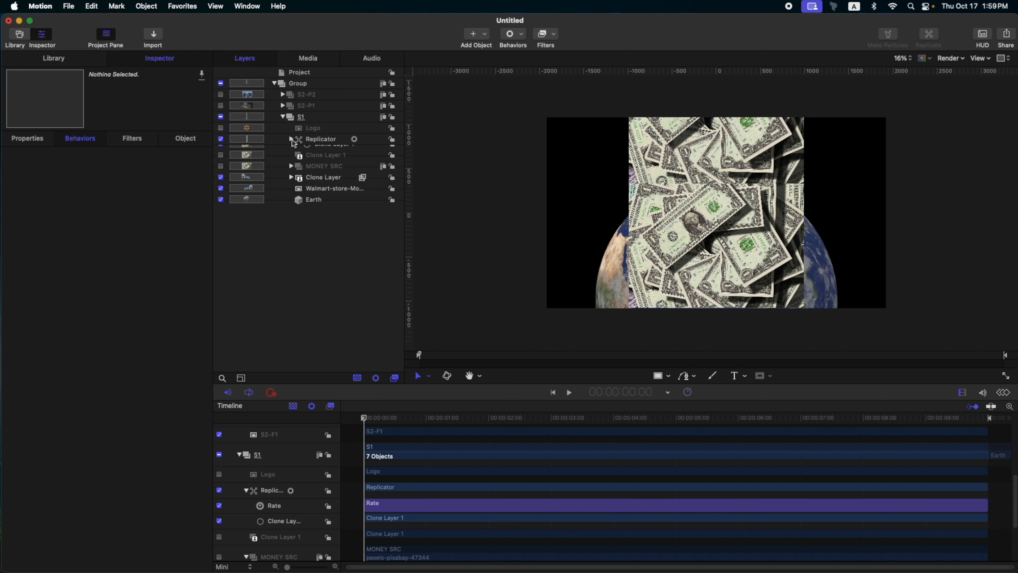
click(333, 140)
shift+click(334, 151)
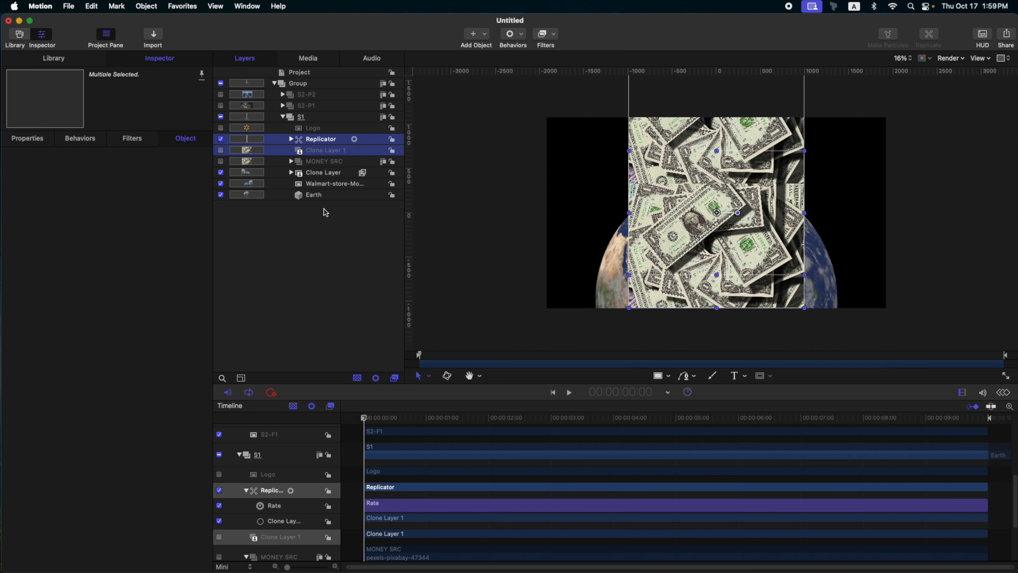
click(330, 128)
click(332, 140)
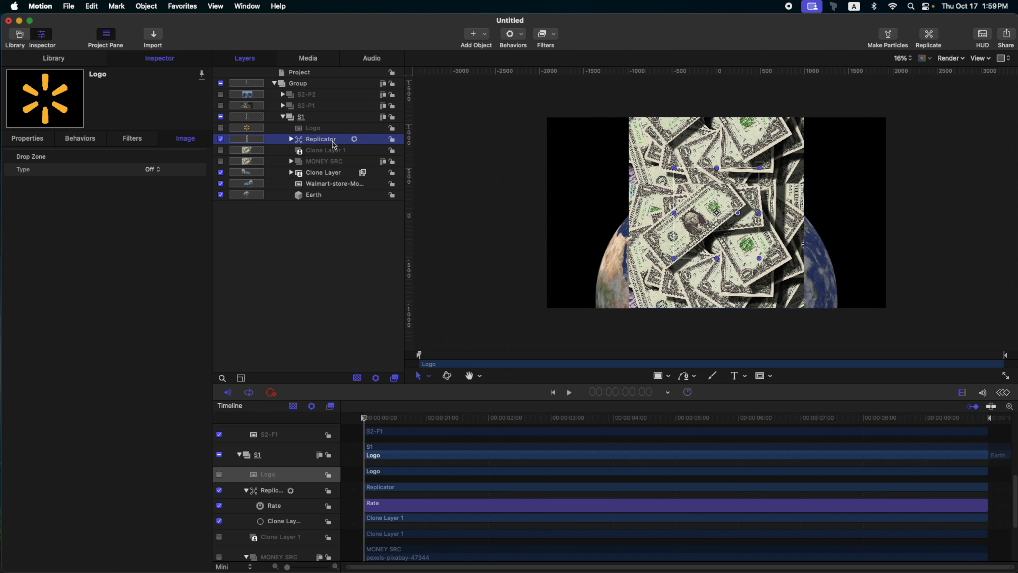
key(super+shift+n)
shift+click(315, 160)
drag(308, 149, 325, 139)
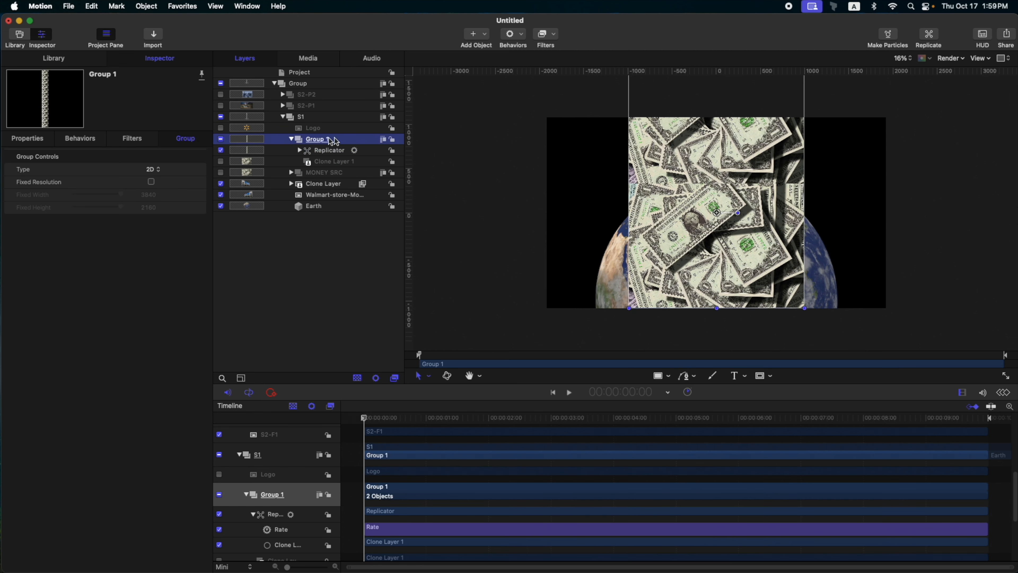
click(220, 139)
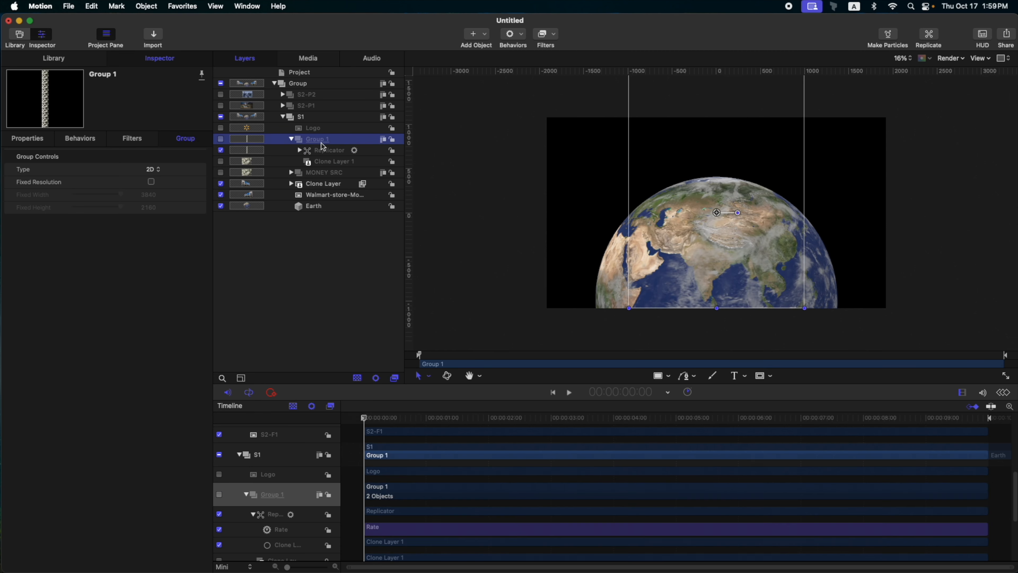
double_click(328, 139)
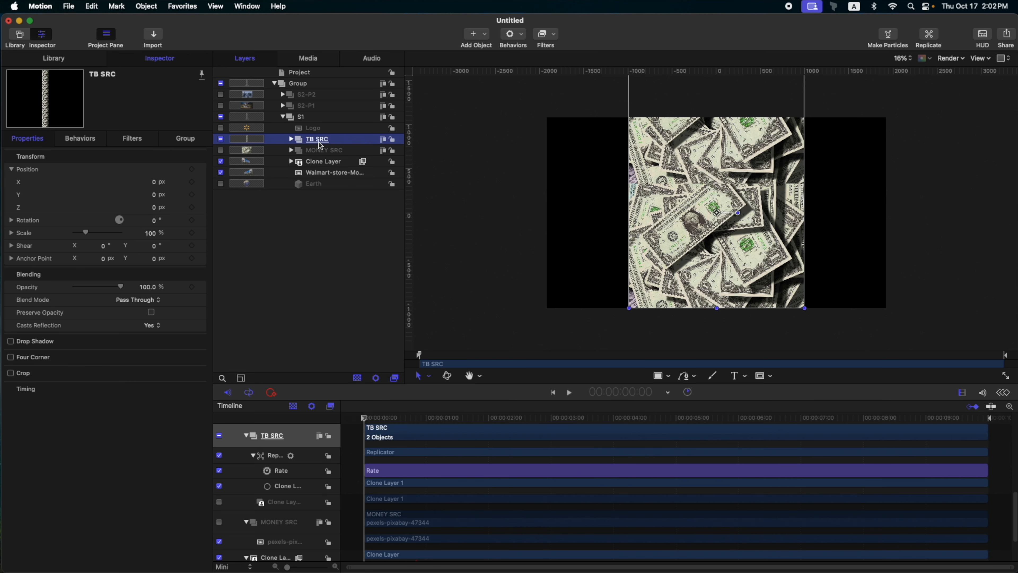
Step: Make a clone layer of the TB SRC group and hide the original group
key(k)
click(235, 152)
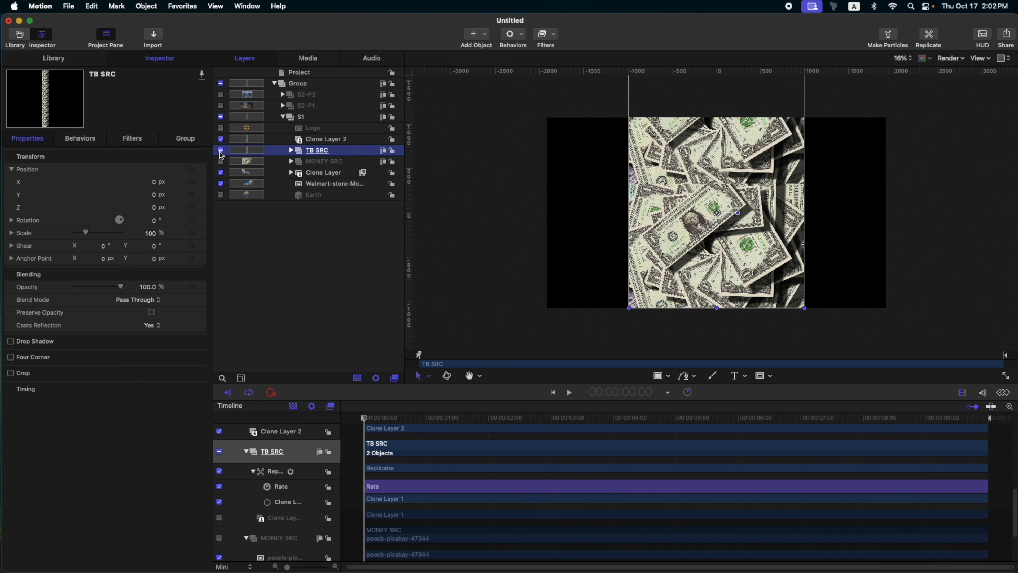
click(220, 151)
Step: Replicate Clone Layer 2 in a Line shape and enable 3D for the replicator
click(317, 142)
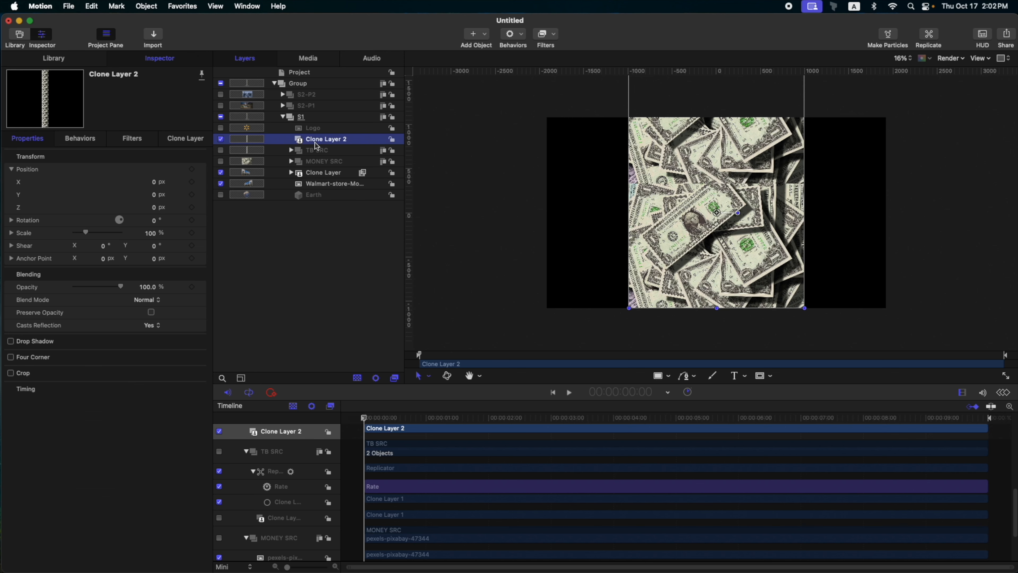
key(l)
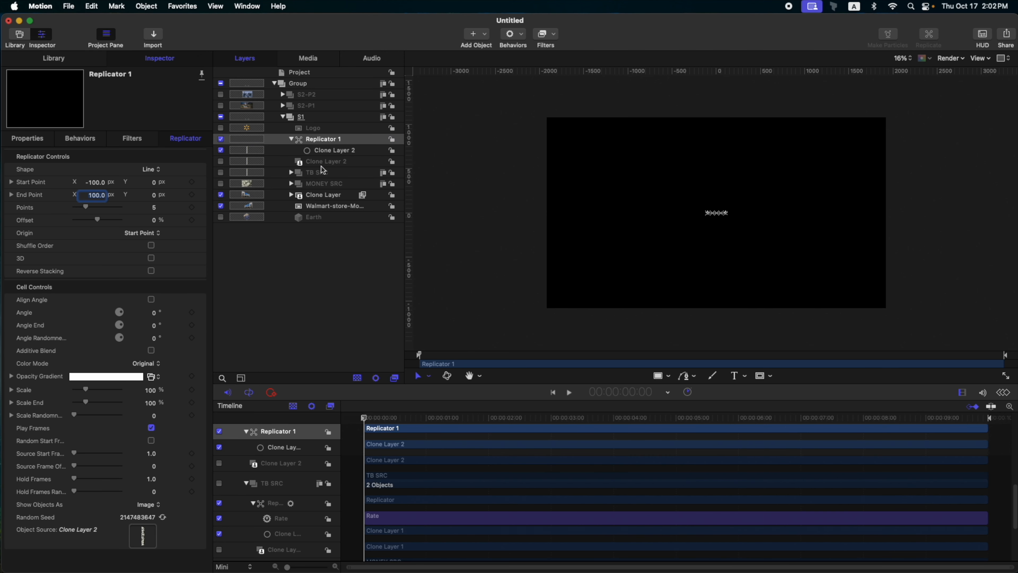
drag(521, 418, 364, 418)
click(152, 258)
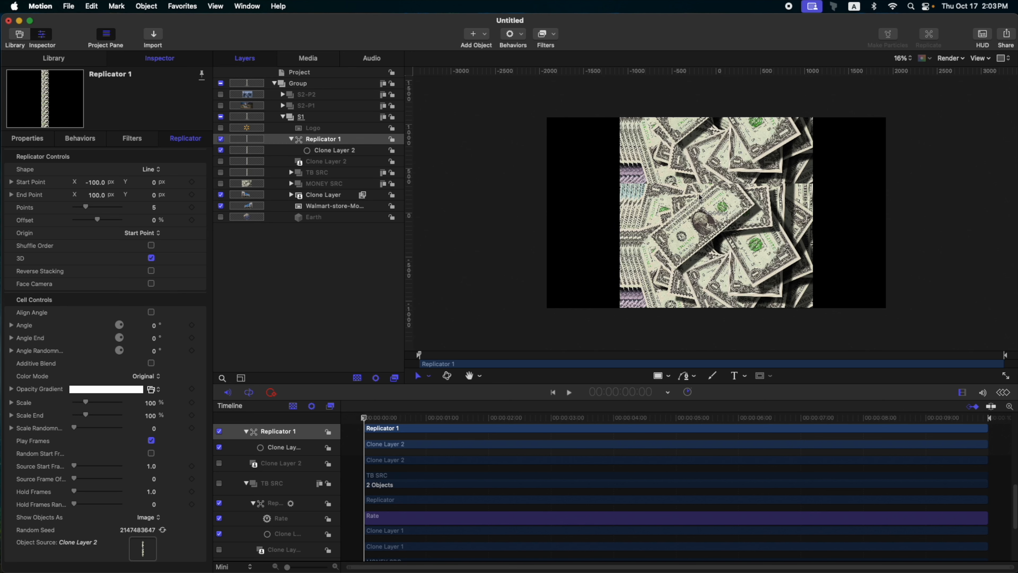
Step: Stretch the replicator line horizontally from X -920.6 px to X 924 px and set it to 3 points
drag(92, 203, 91, 182)
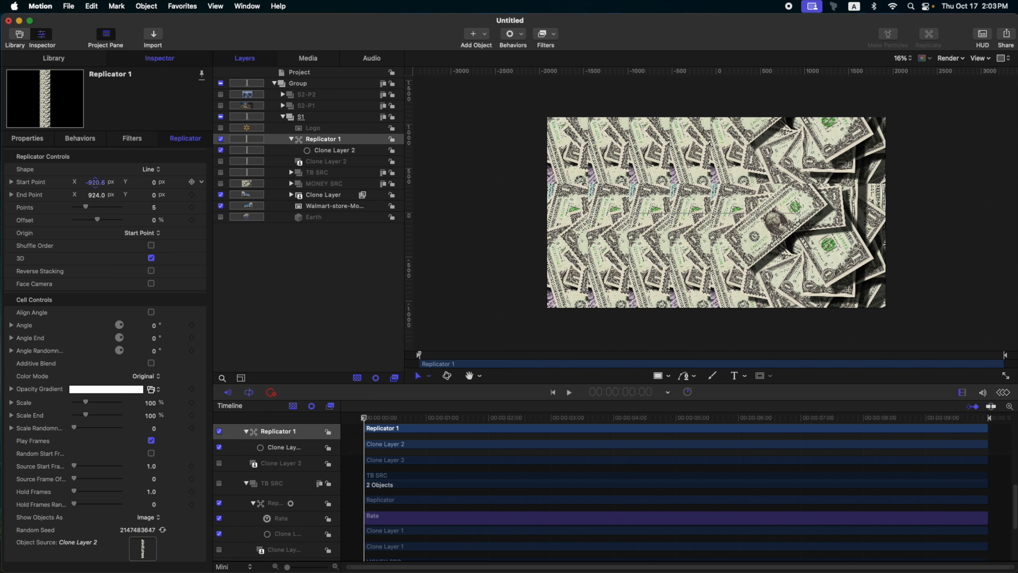
text(3)
key(Return)
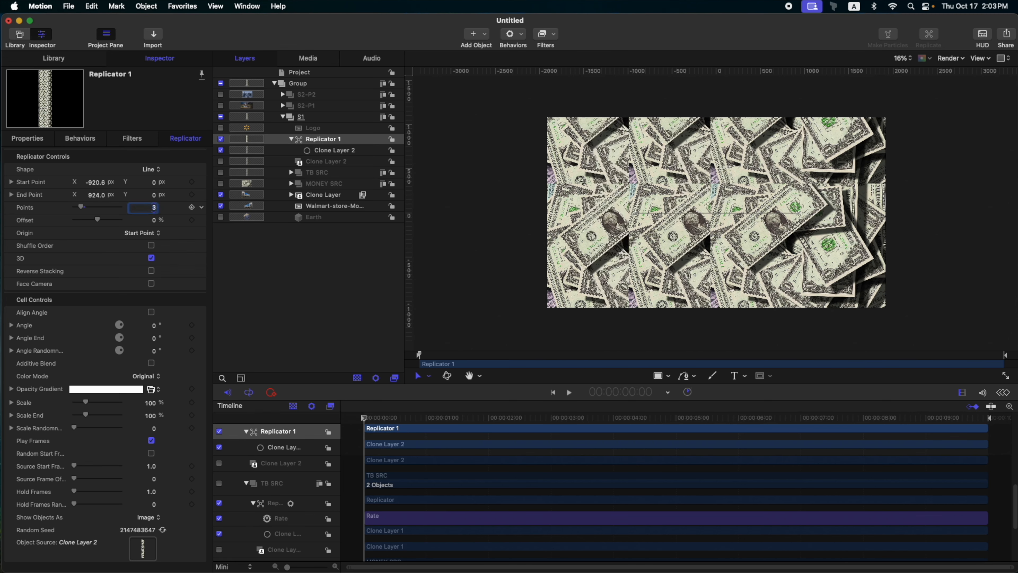
Step: Reduce the replicator's cell scale to 35% and widen its line to X -1570.7 px and X 1564 px
drag(86, 403, 80, 404)
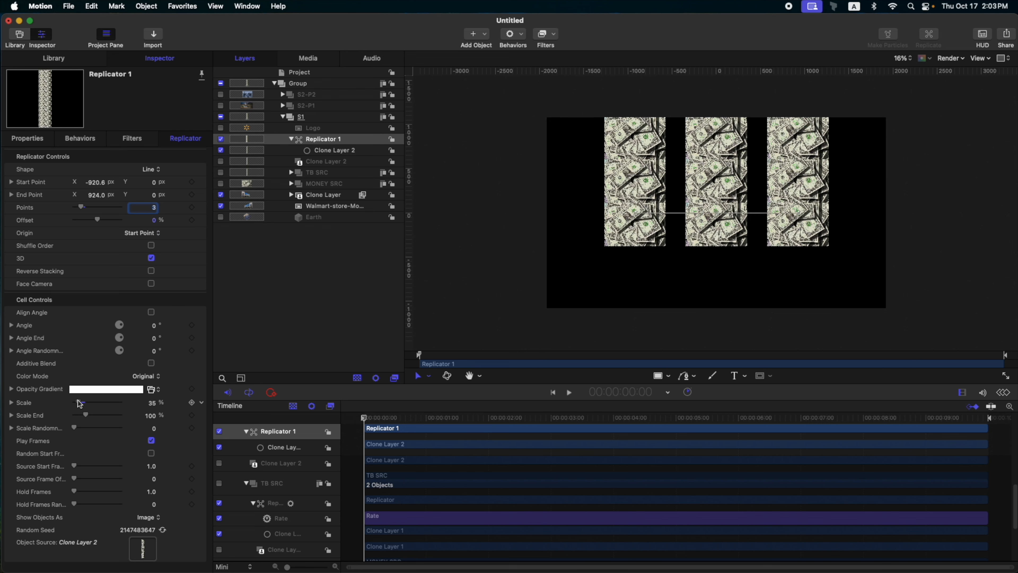
drag(96, 182, 142, 191)
drag(372, 420, 196, 374)
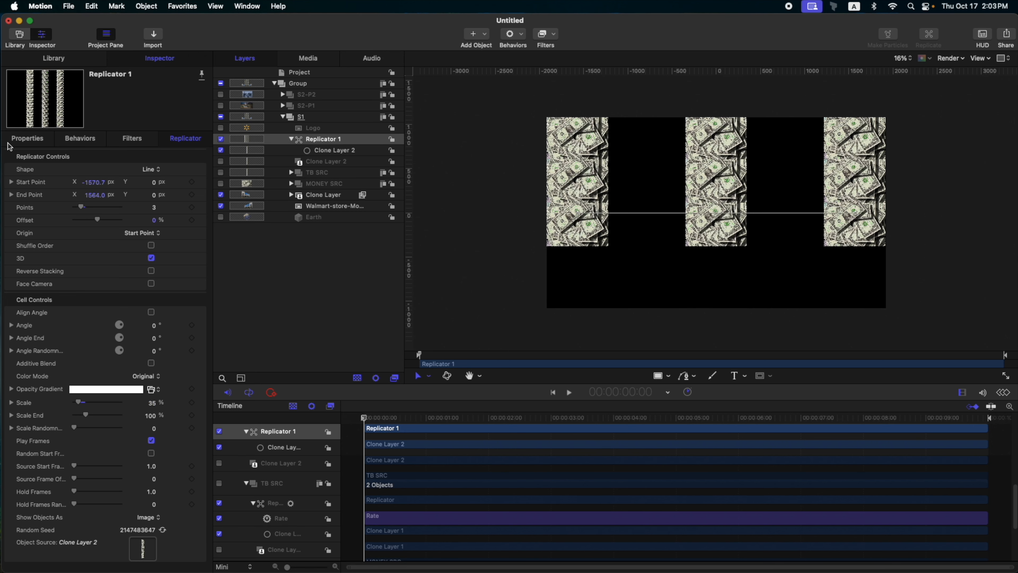
Step: Move Replicator 1 to Y -693.1 px, check the timeline's end, and set its end point's X to 1575.2 px
click(26, 138)
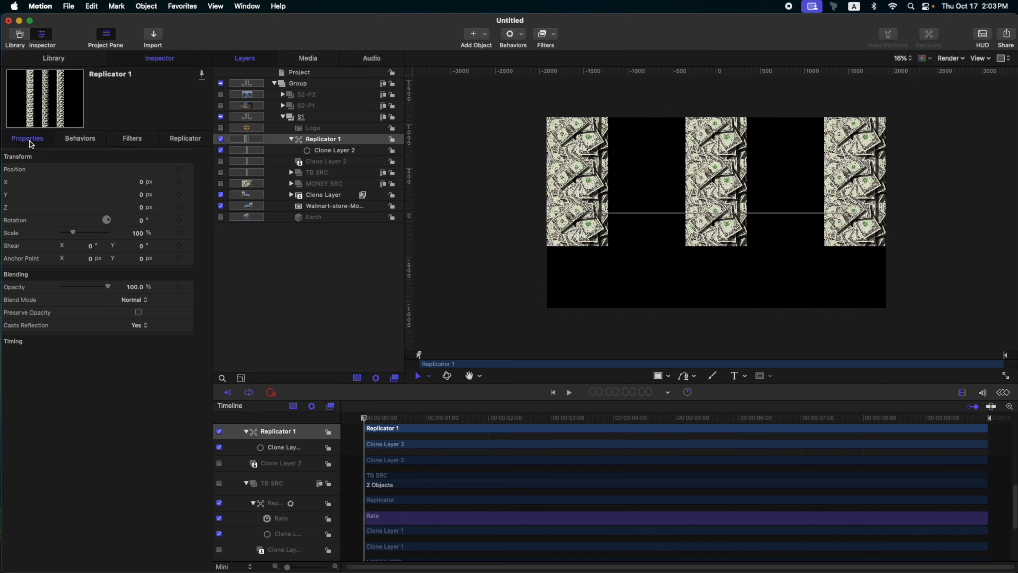
drag(156, 197, 153, 195)
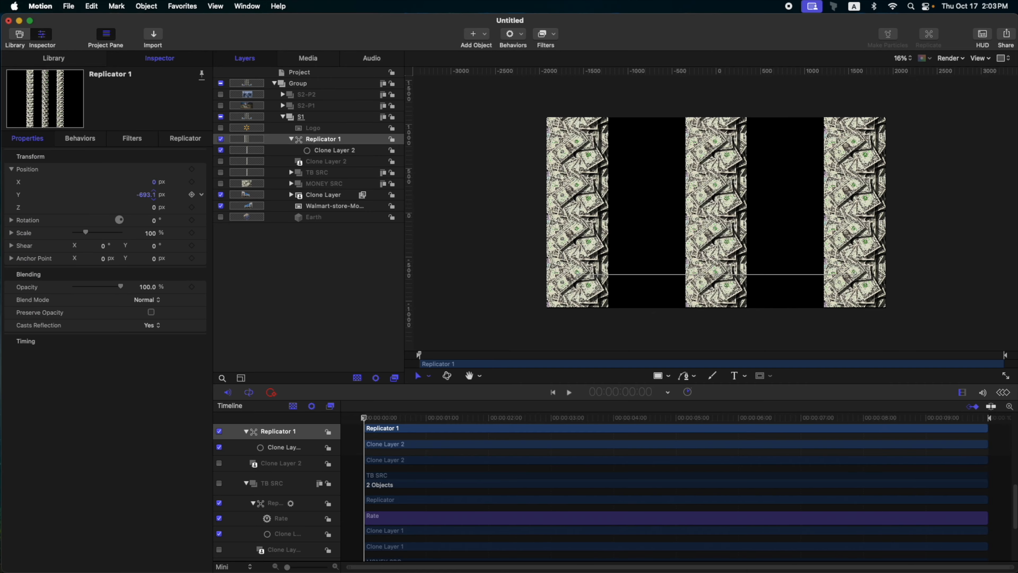
key(space)
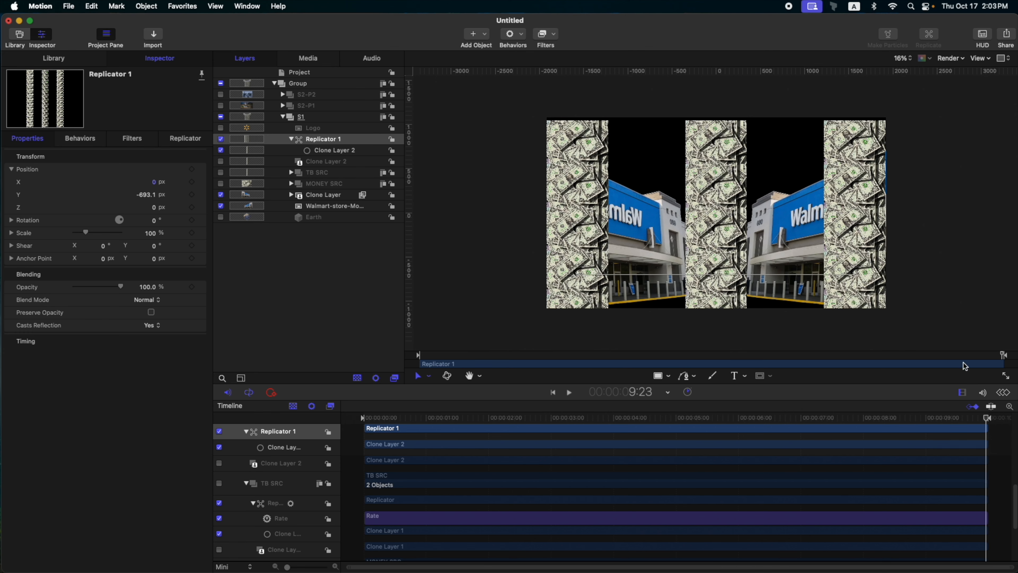
click(180, 140)
drag(96, 196, 97, 196)
key(Home)
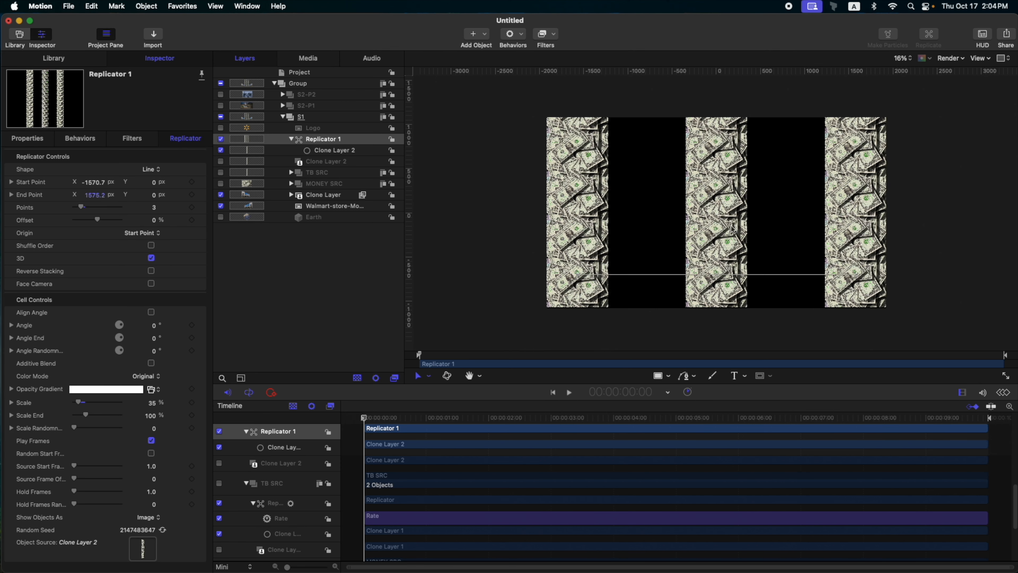
Step: Group Replicator 1 with Clone Layer 2 inside S1 and name the group TB F
click(290, 138)
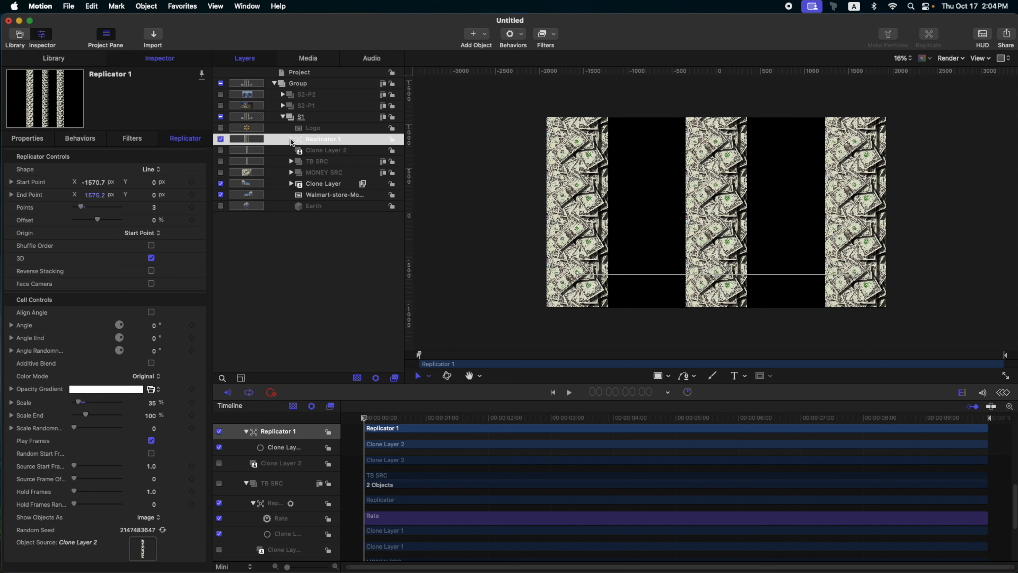
shift+click(323, 151)
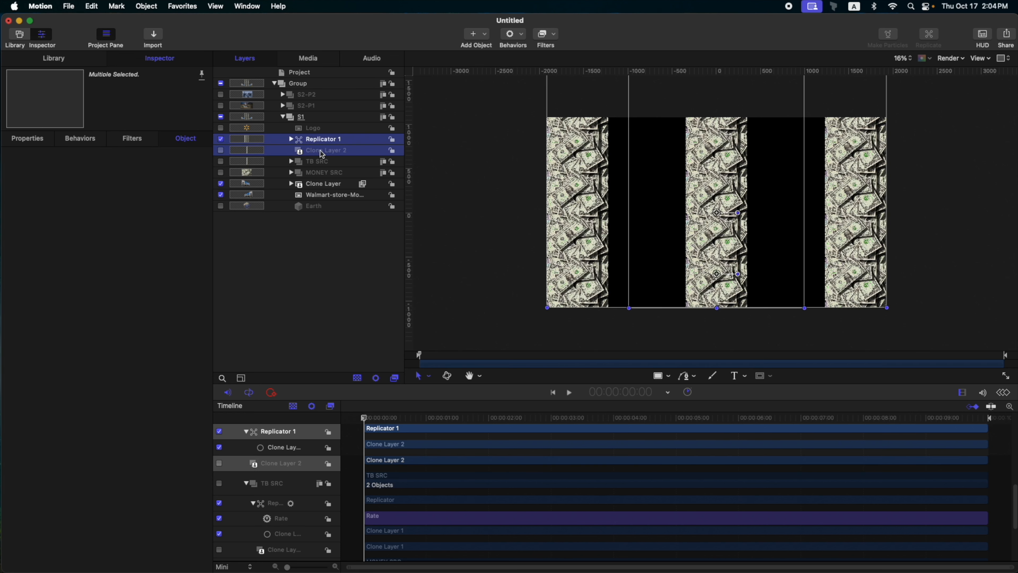
key(super+shift+n)
click(324, 151)
shift+click(306, 159)
key(super+bracketright)
drag(319, 150, 317, 161)
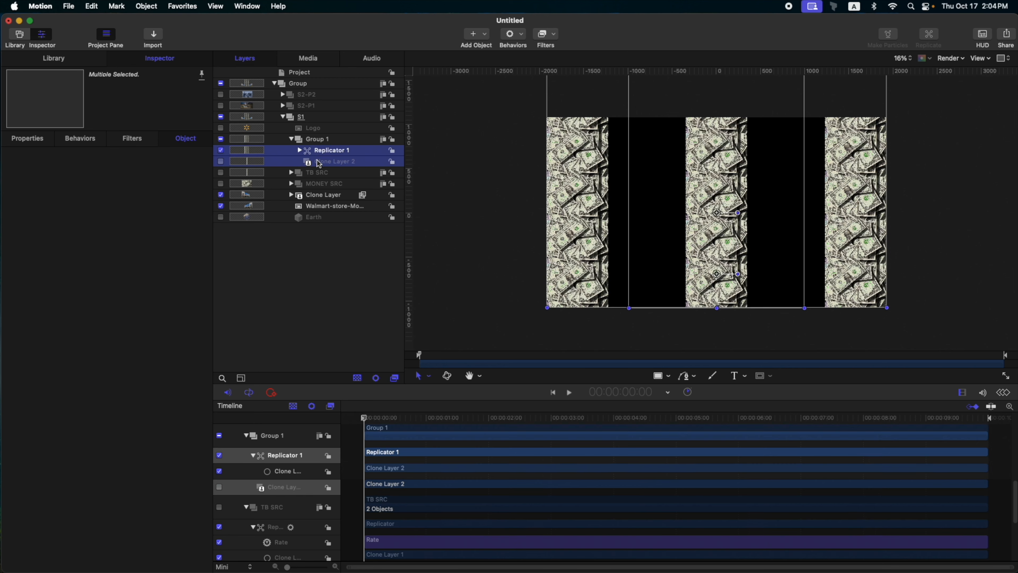
double_click(332, 139)
text(TB )
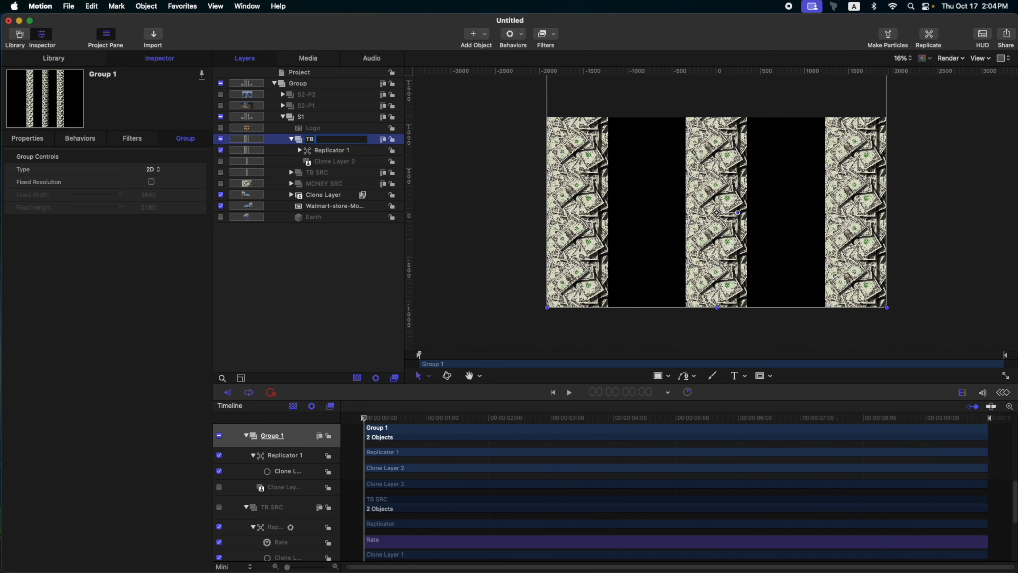
text(F)
key(Return)
Step: Hide TB F, show TB SRC, and duplicate TB SRC as a group named BT SRC
click(345, 150)
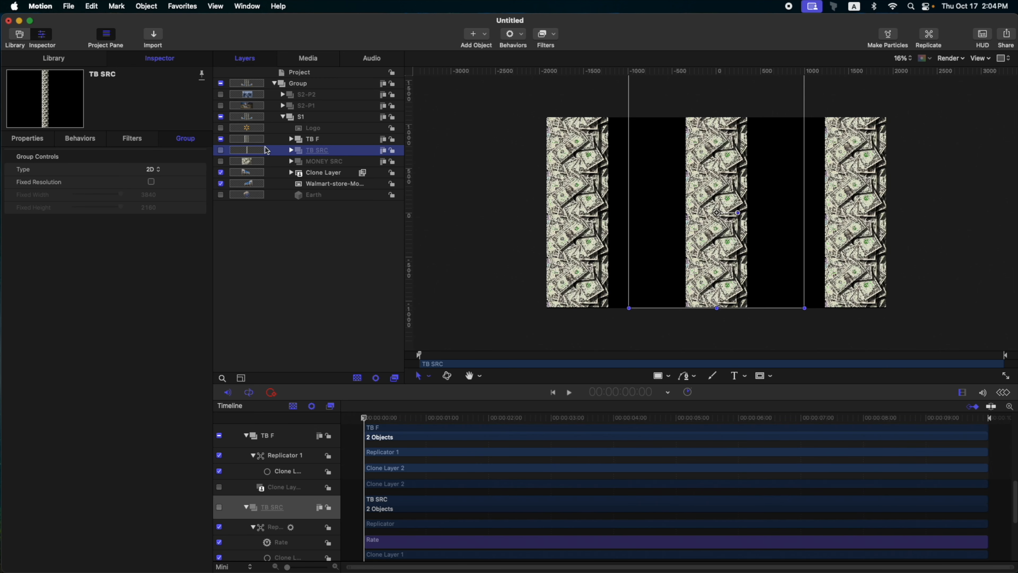
click(220, 139)
click(221, 150)
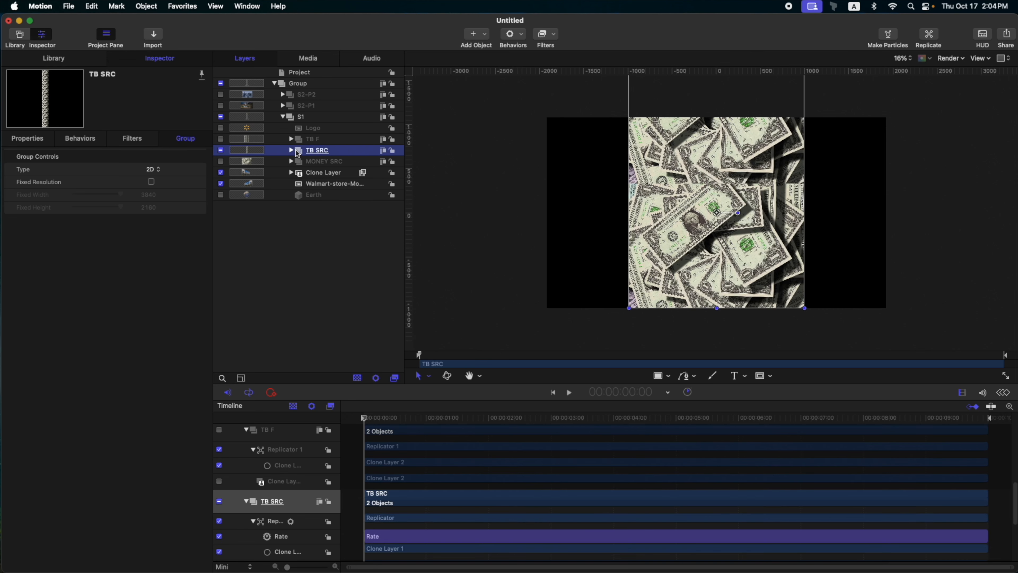
key(super+d)
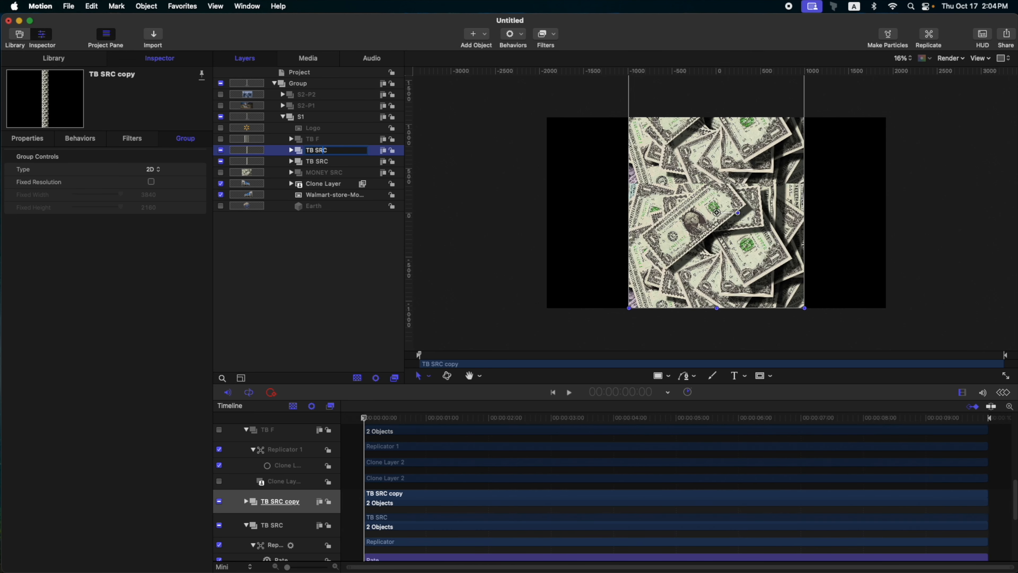
text(BT)
key(Return)
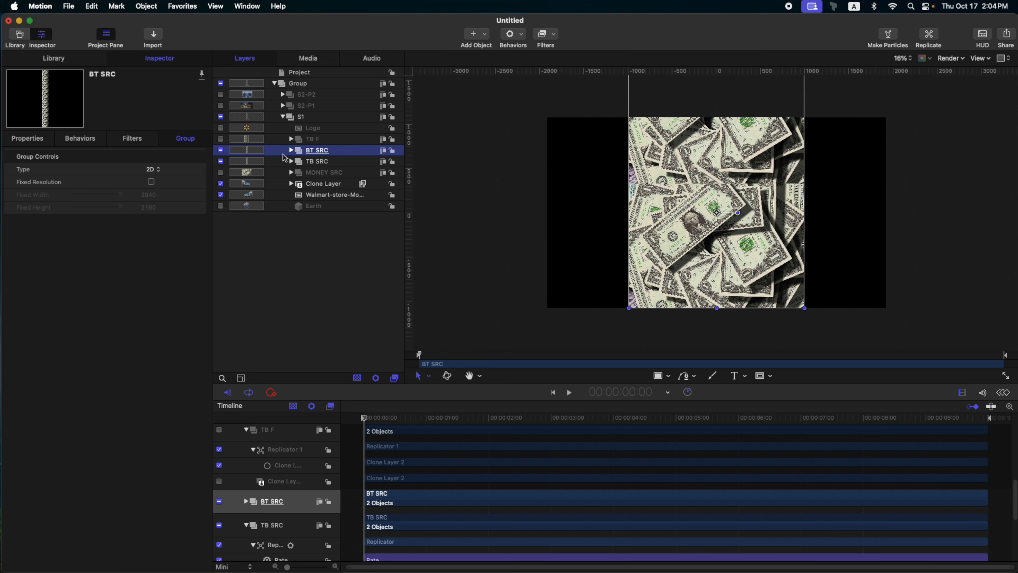
Step: Turn off the Rate behavior in BT SRC's replicator and set the replicator's offset to 63.98%
click(291, 151)
click(300, 162)
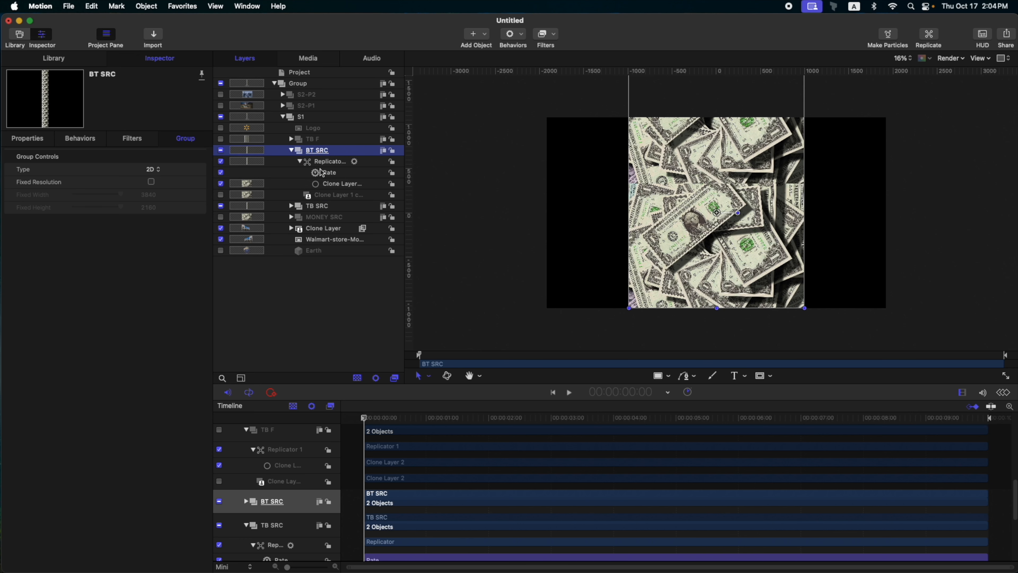
click(336, 174)
click(221, 173)
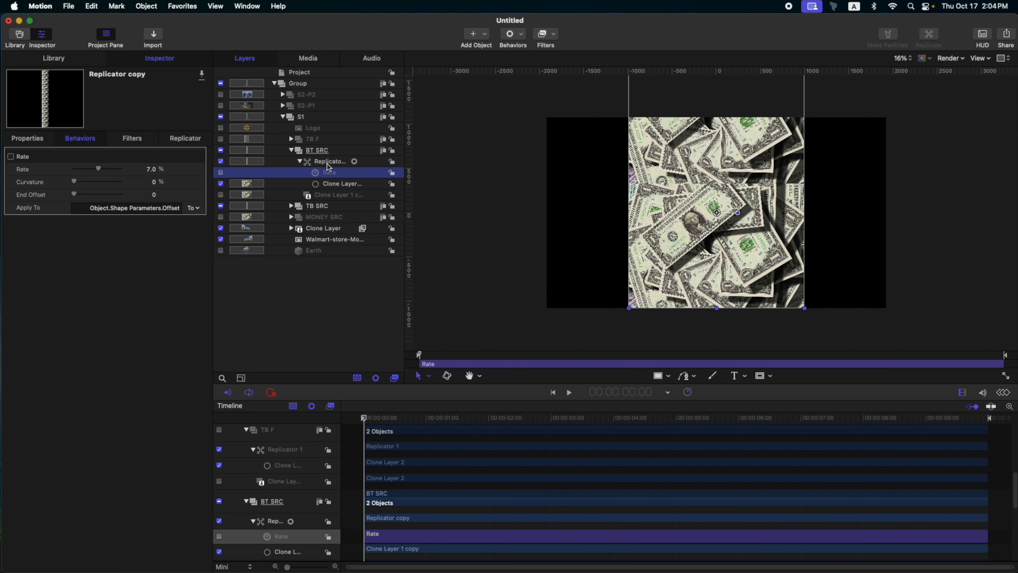
click(327, 163)
drag(142, 221, 173, 224)
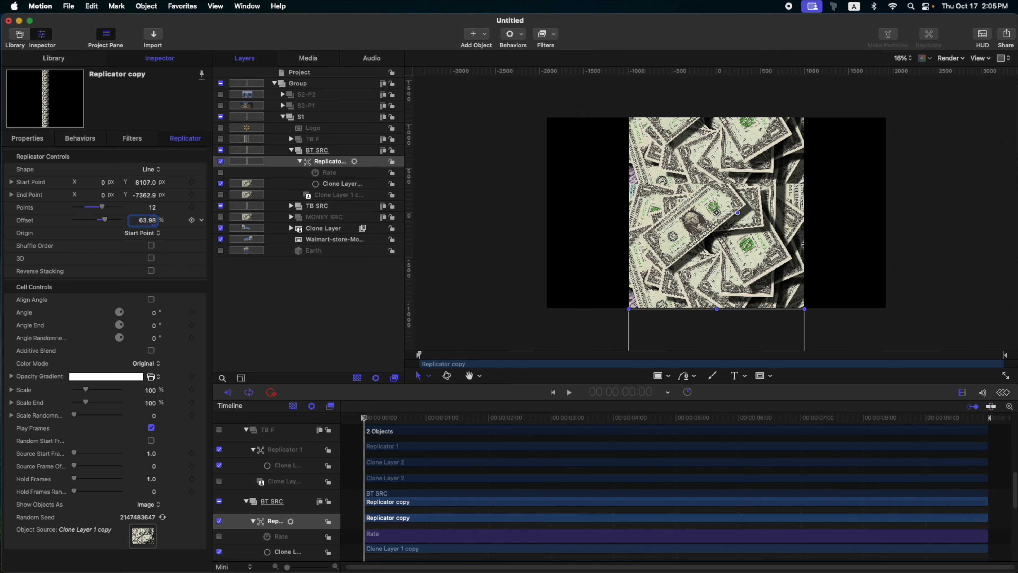
Step: Hide TB SRC, re-enable the Rate behavior in BT SRC, and set its rate to -7%
click(337, 207)
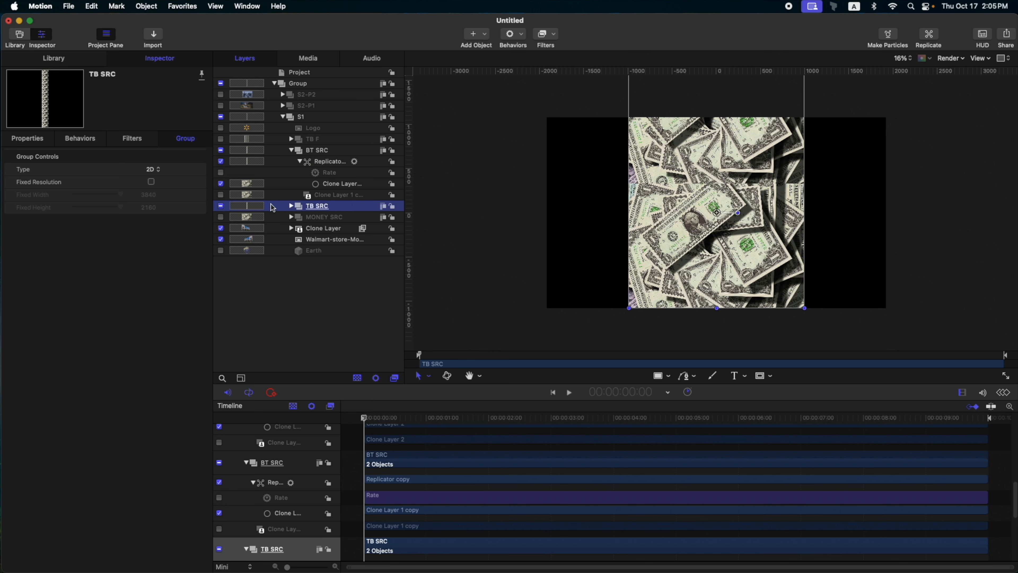
click(220, 206)
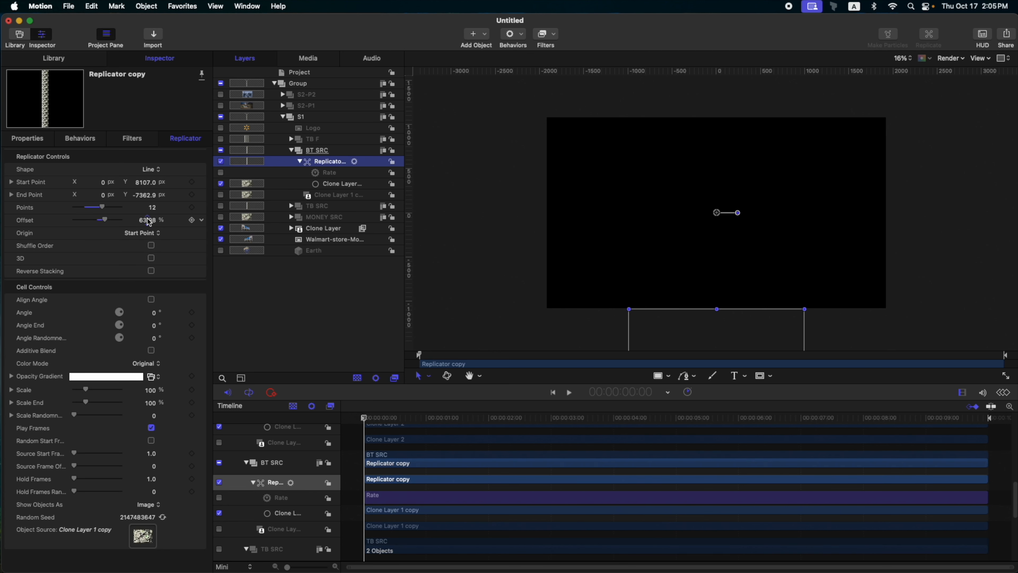
click(342, 174)
click(220, 174)
click(149, 170)
text(-7)
key(Return)
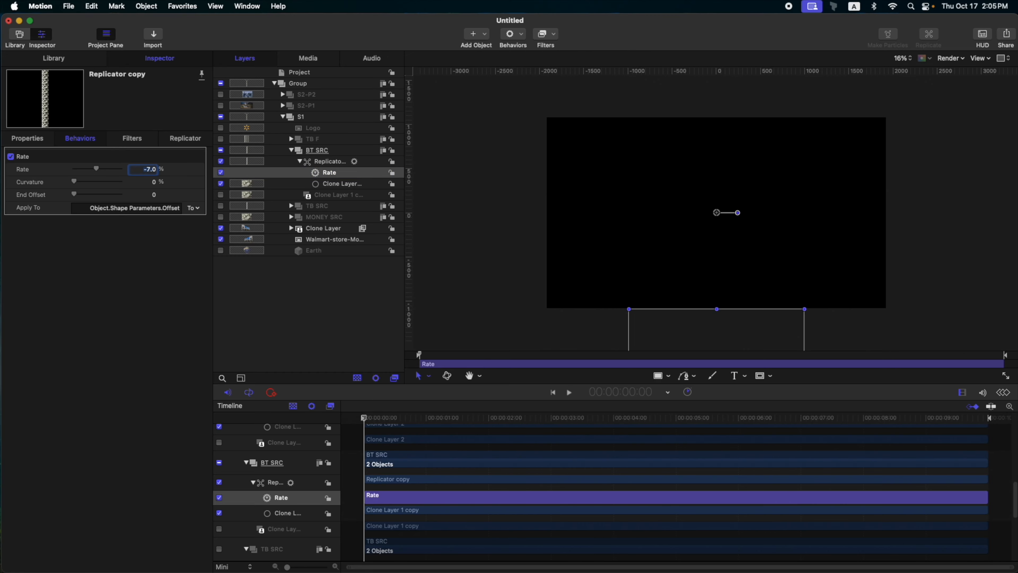
Step: Make a clone layer of the BT SRC group and replicate that clone
drag(369, 418, 742, 375)
click(292, 151)
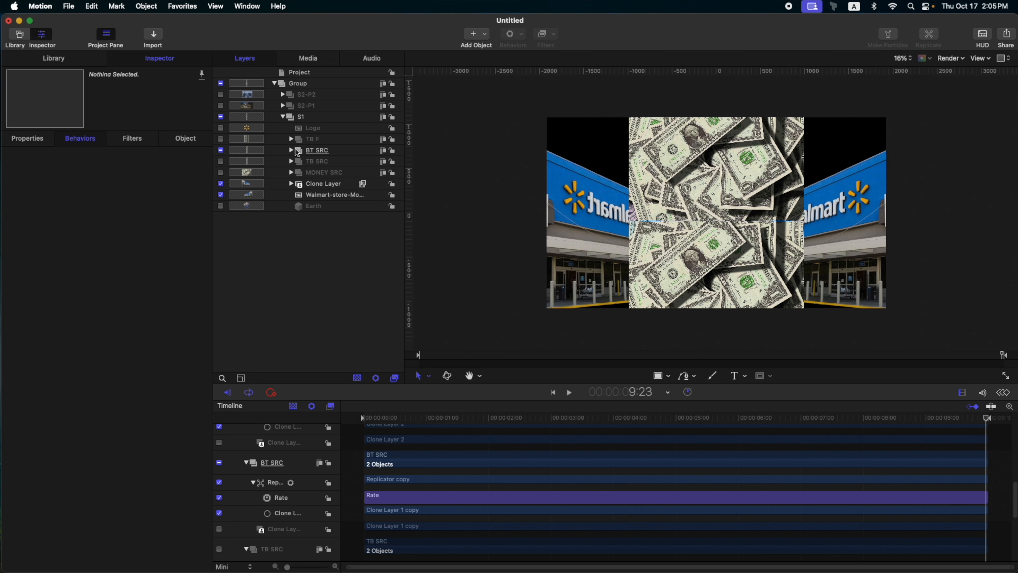
click(330, 150)
key(Home)
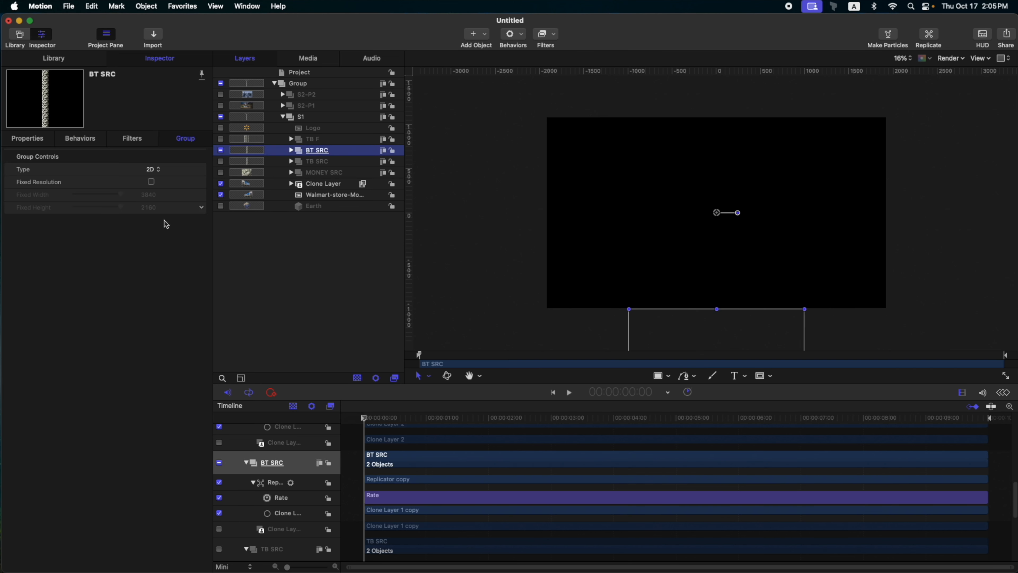
key(k)
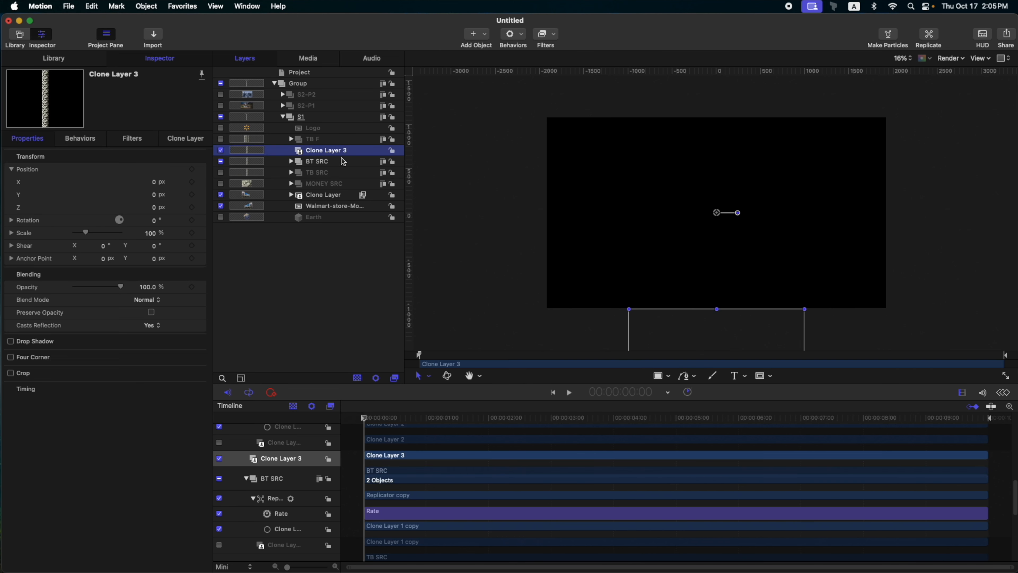
key(l)
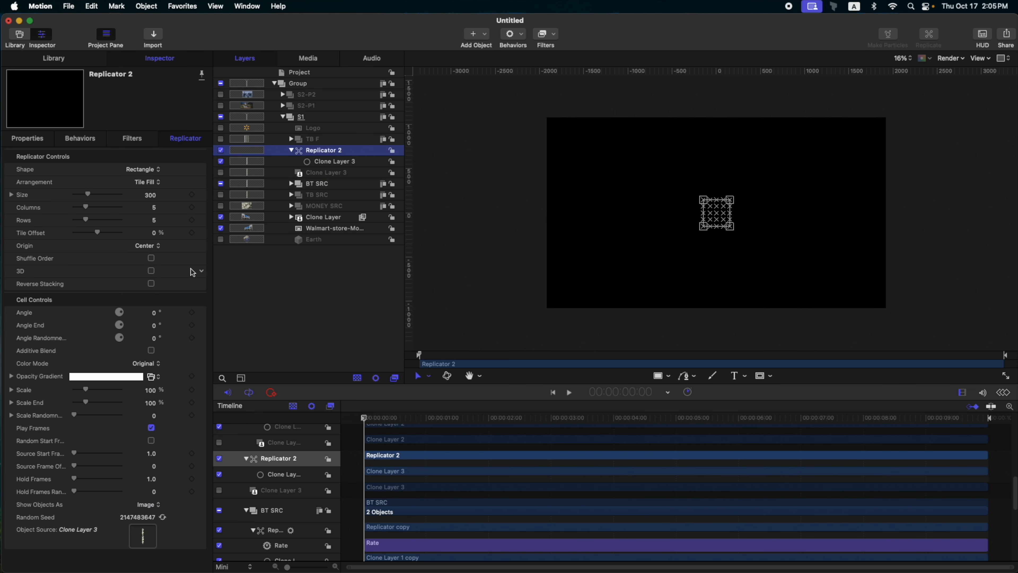
Step: Make Replicator 2 a 3D replicator with a Line shape and 2 points
click(152, 271)
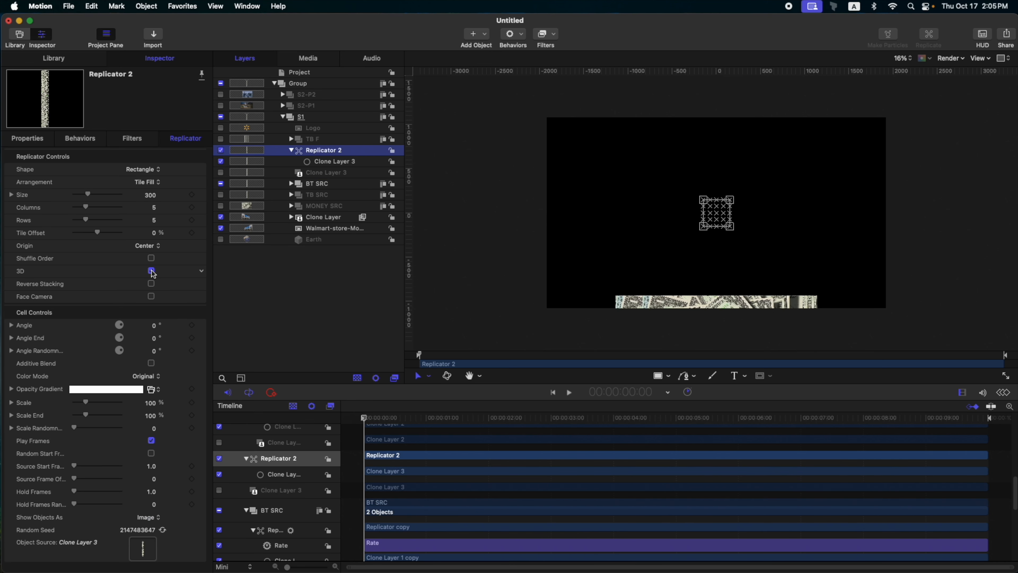
click(149, 169)
click(149, 160)
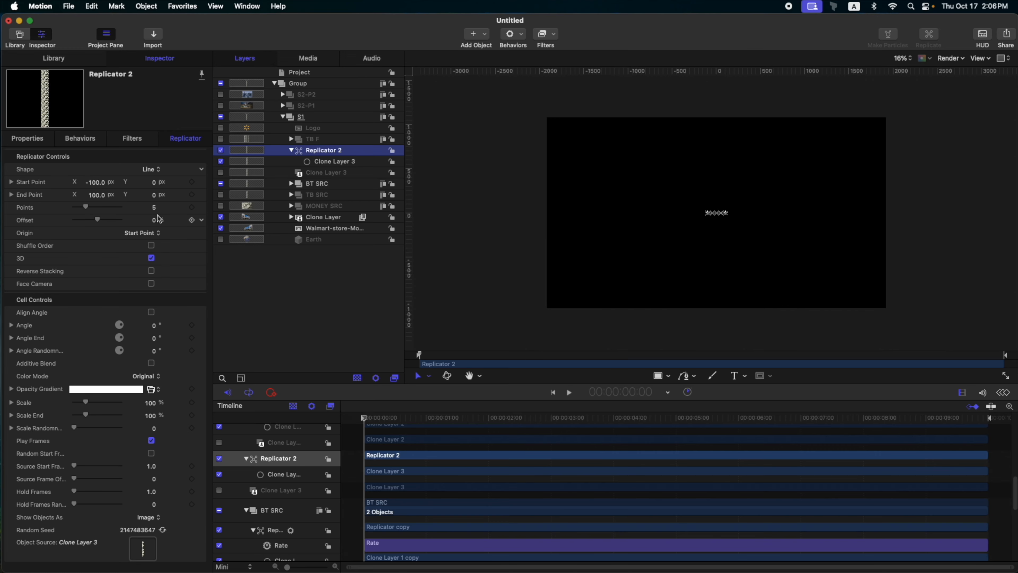
drag(154, 208, 146, 208)
Step: Set Replicator 2's cell scale to 30% and its start point X to -1076.1 px
drag(538, 417, 987, 401)
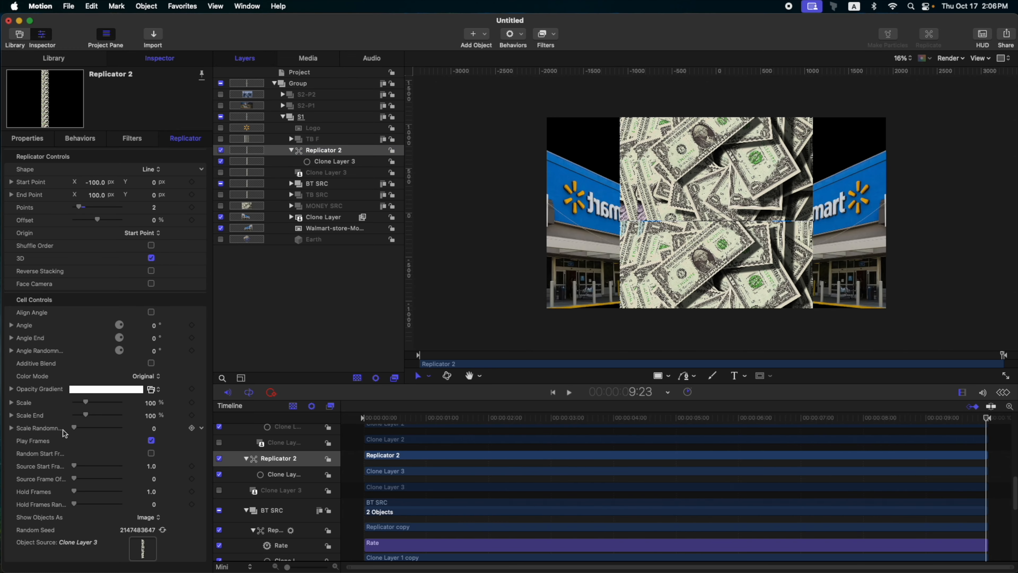
double_click(151, 403)
text(30)
key(Return)
drag(101, 182, 56, 182)
Step: Hide the BT SRC group and set Replicator 2's end point X to 923 px
click(329, 183)
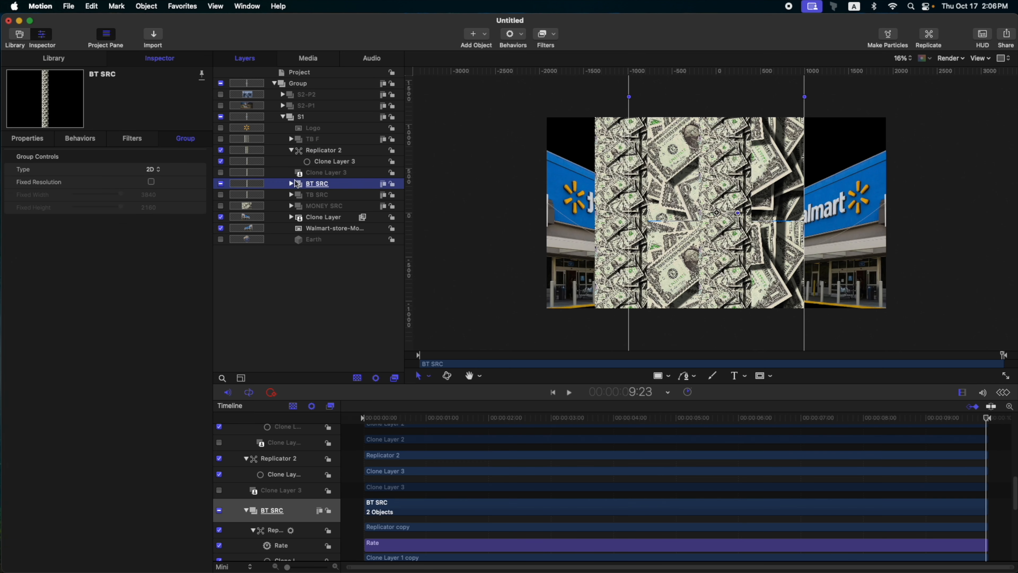
click(220, 183)
click(321, 150)
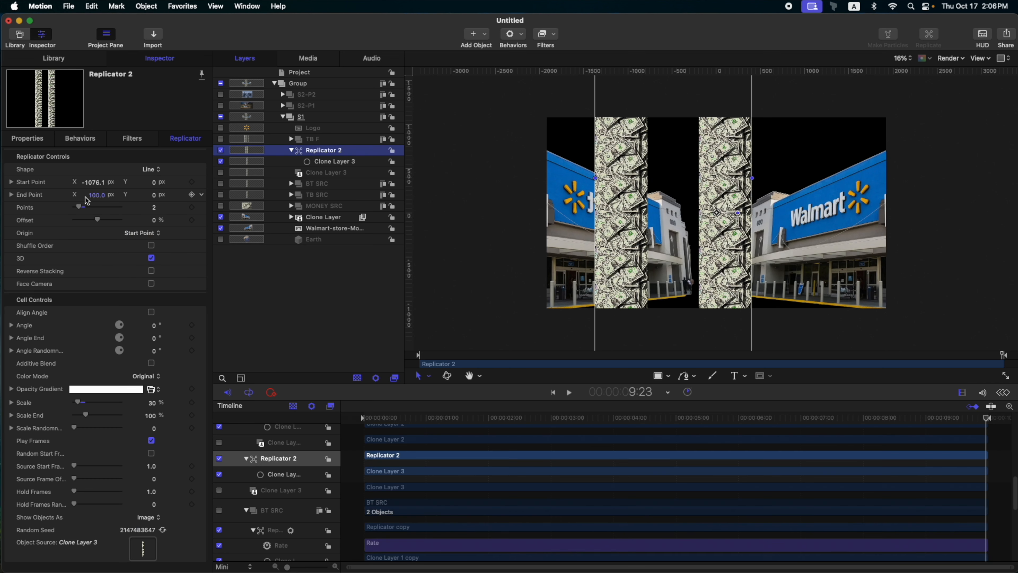
drag(95, 195, 141, 201)
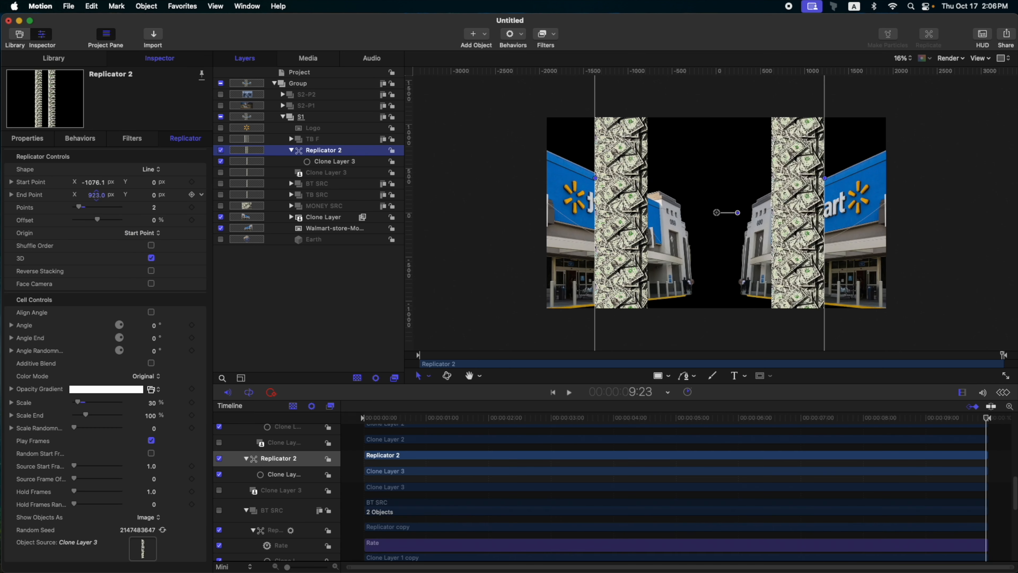
Step: Show TB F and set Replicator 2's start point X to -807.1 px and end point X to 776.8 px
click(292, 150)
click(220, 139)
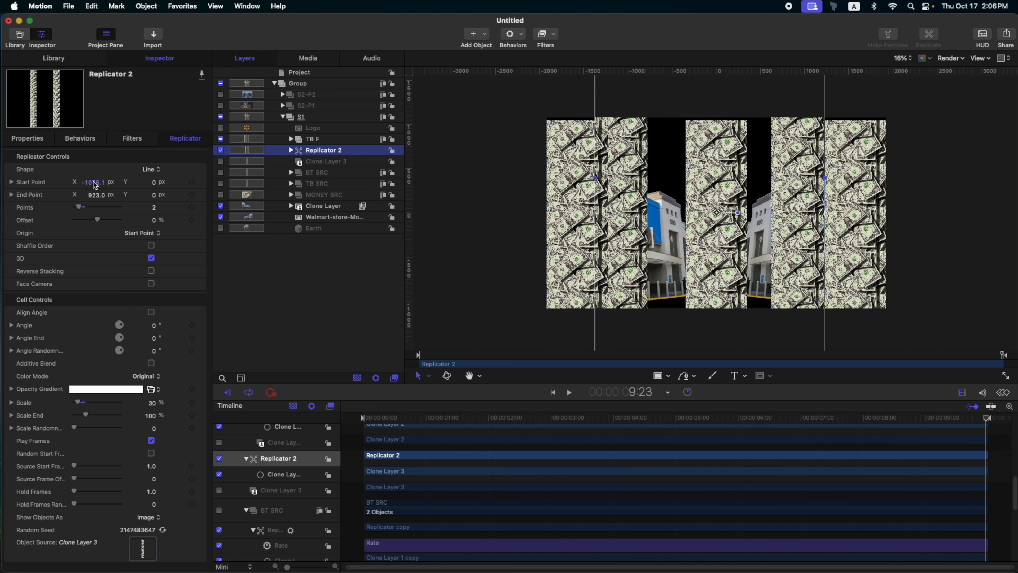
drag(92, 183, 71, 195)
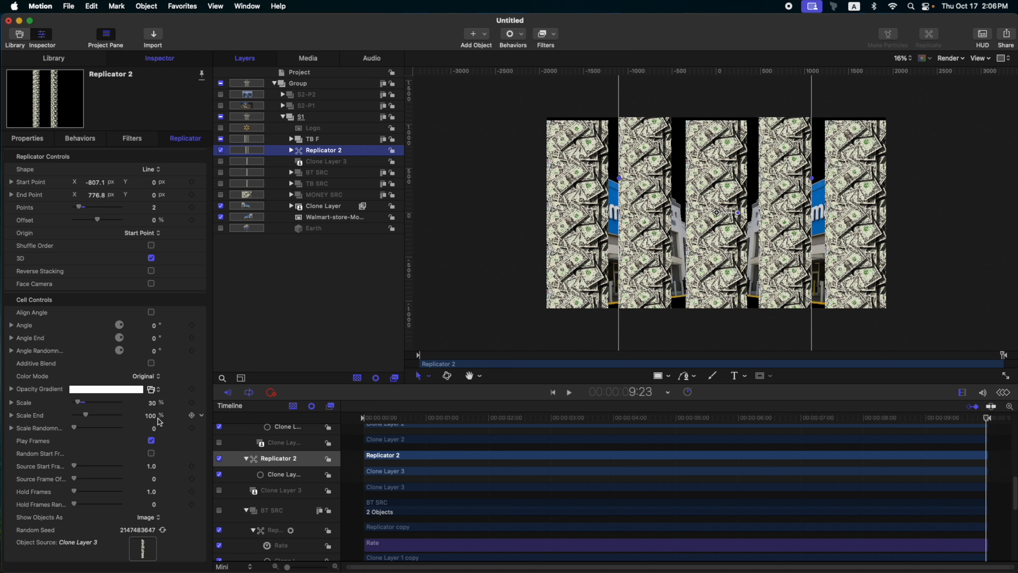
Step: Check Replicator 1's settings in TB F, and set Replicator 2's cell scale to 40%
click(291, 139)
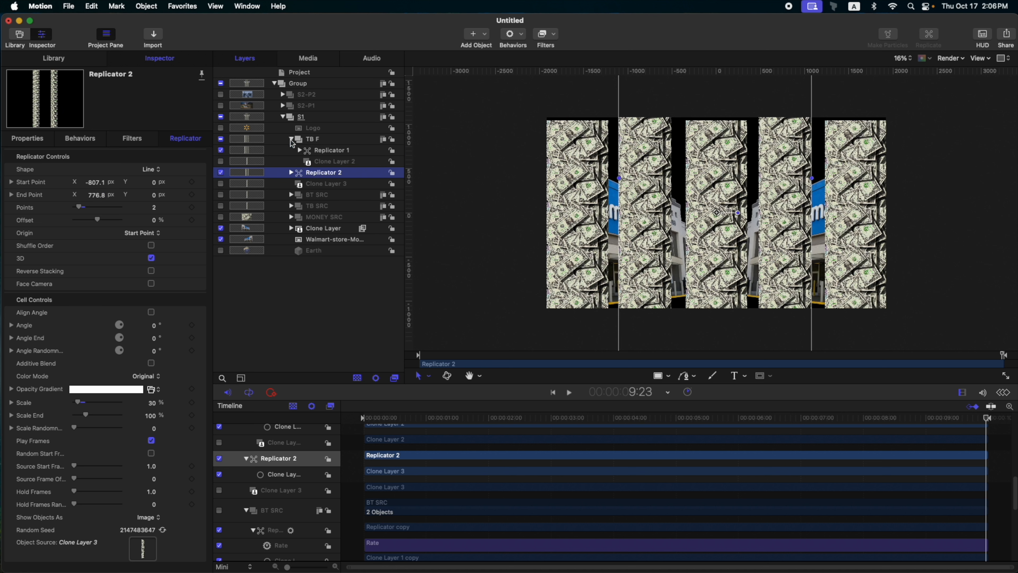
click(326, 151)
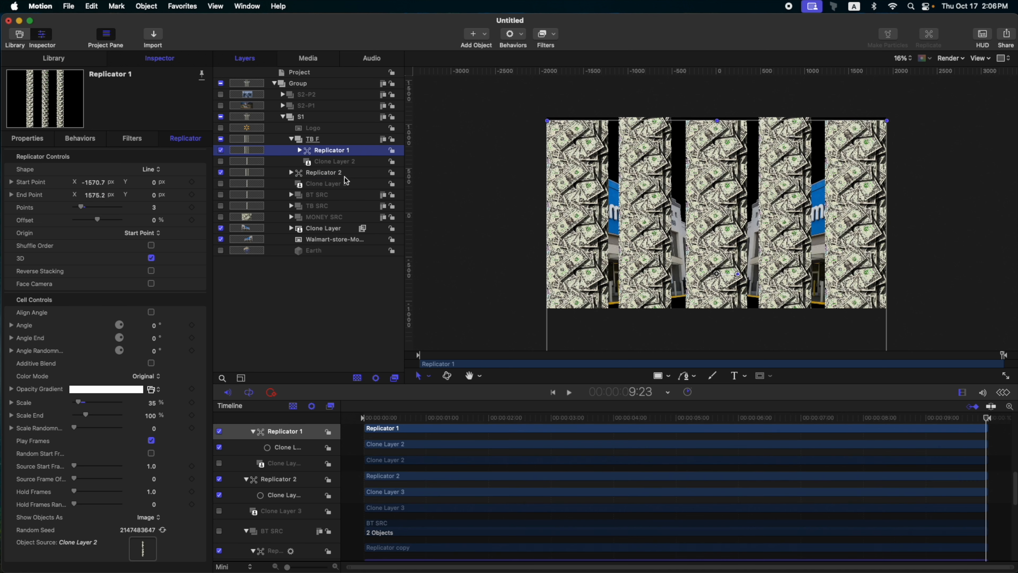
click(323, 173)
drag(152, 403, 152, 399)
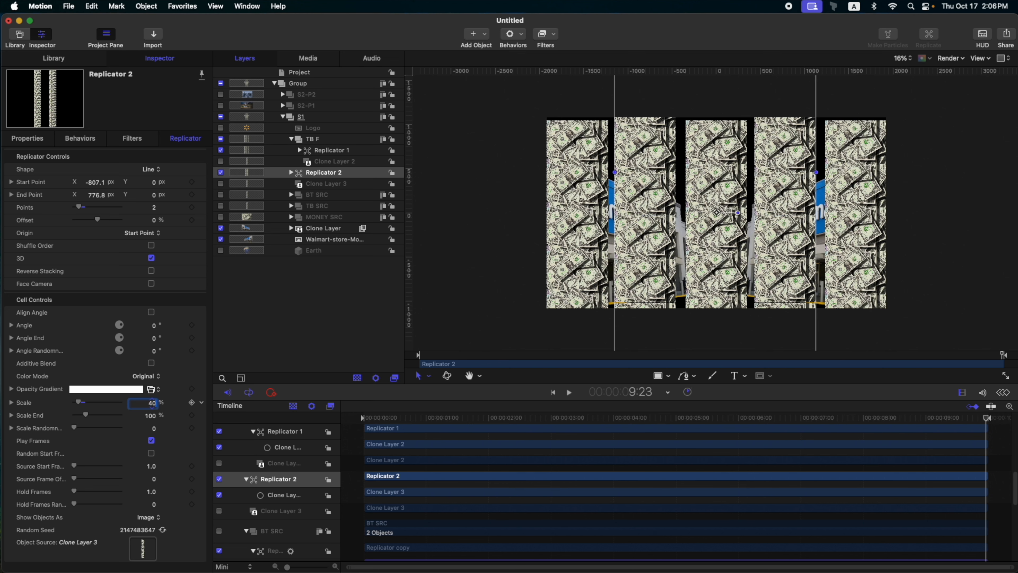
Step: Set Replicator 2's Y position to 1516 px so its columns fill the frame, and check the coverage at the first and last frames
click(347, 151)
click(372, 419)
drag(370, 417, 295, 413)
click(292, 139)
click(315, 153)
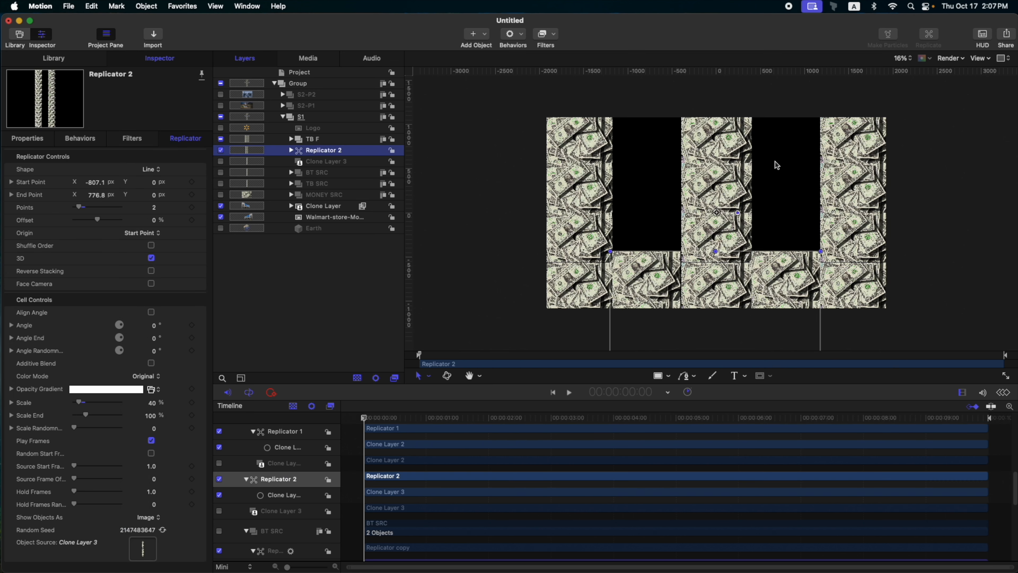
key(F1)
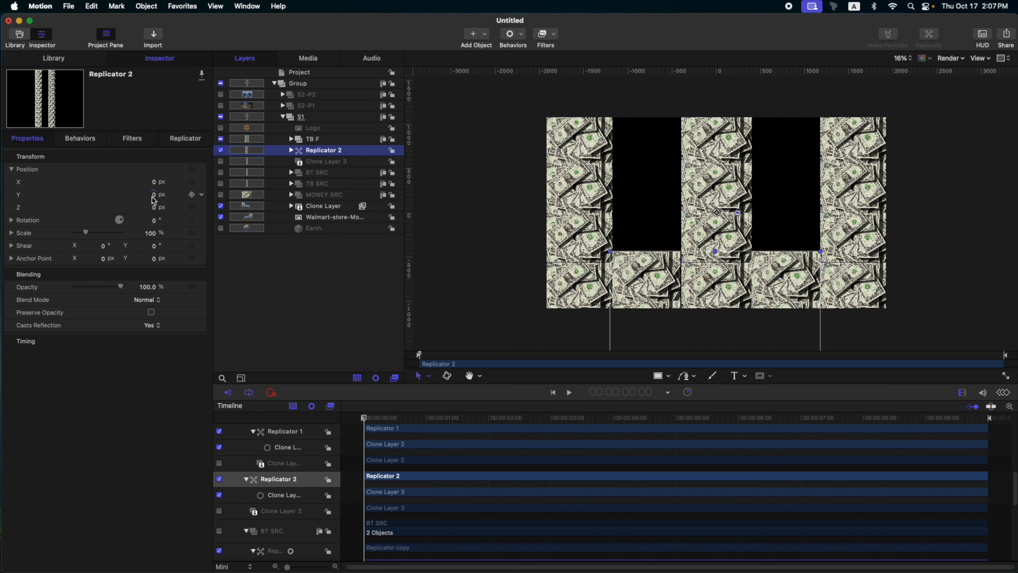
drag(154, 197, 154, 199)
drag(364, 417, 987, 419)
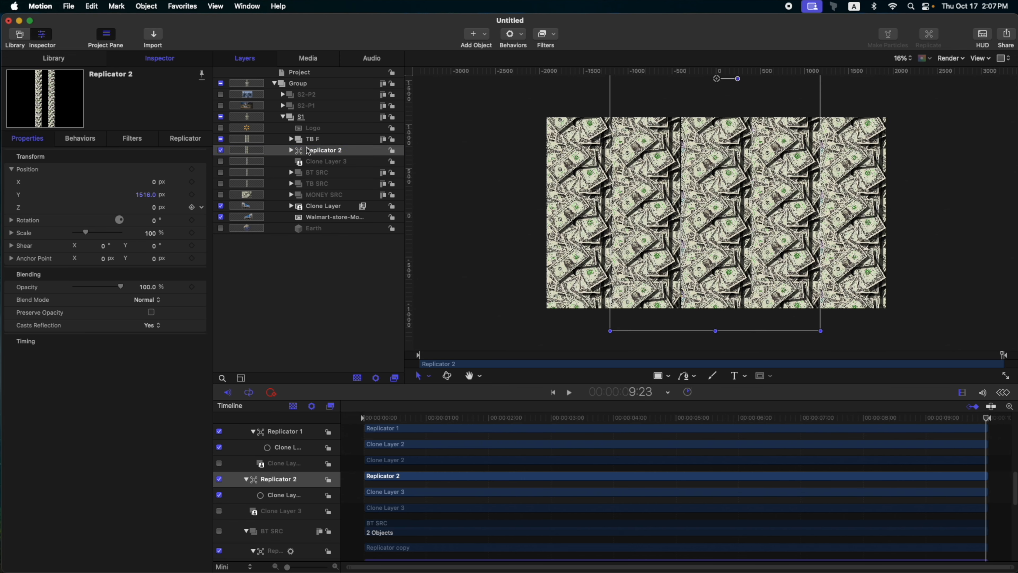
key(Home)
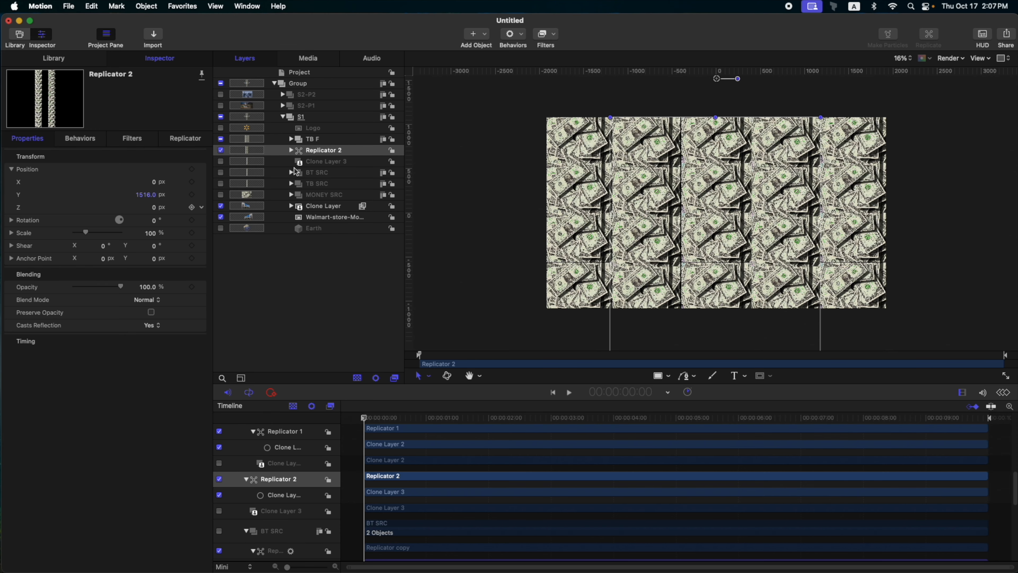
Step: Group Replicator 2 with Clone Layer 3 inside S1 and name the group BT F
key(super+shift+n)
click(333, 161)
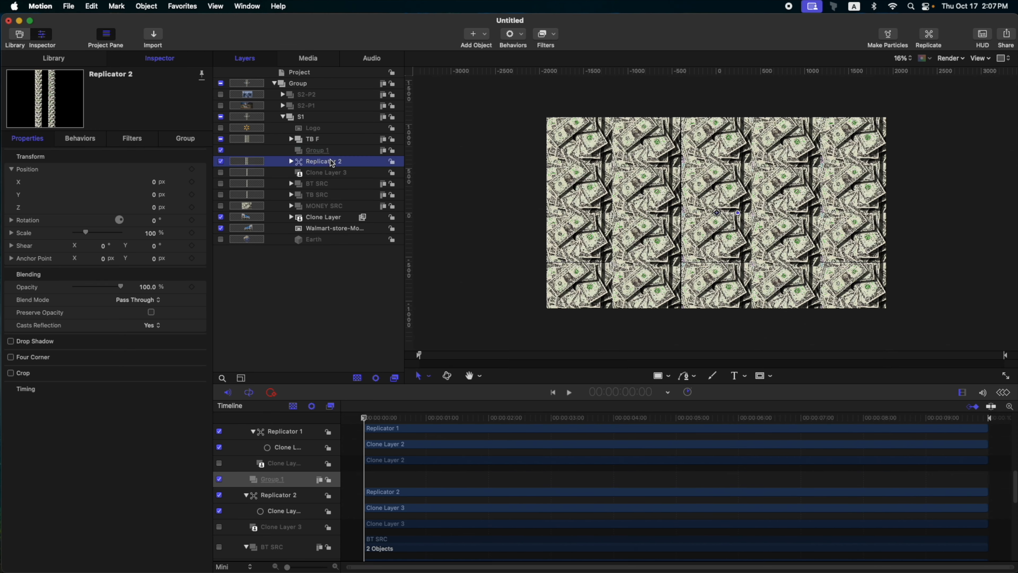
shift+click(327, 172)
drag(348, 164, 320, 152)
click(321, 151)
text(BT F)
key(Return)
click(292, 151)
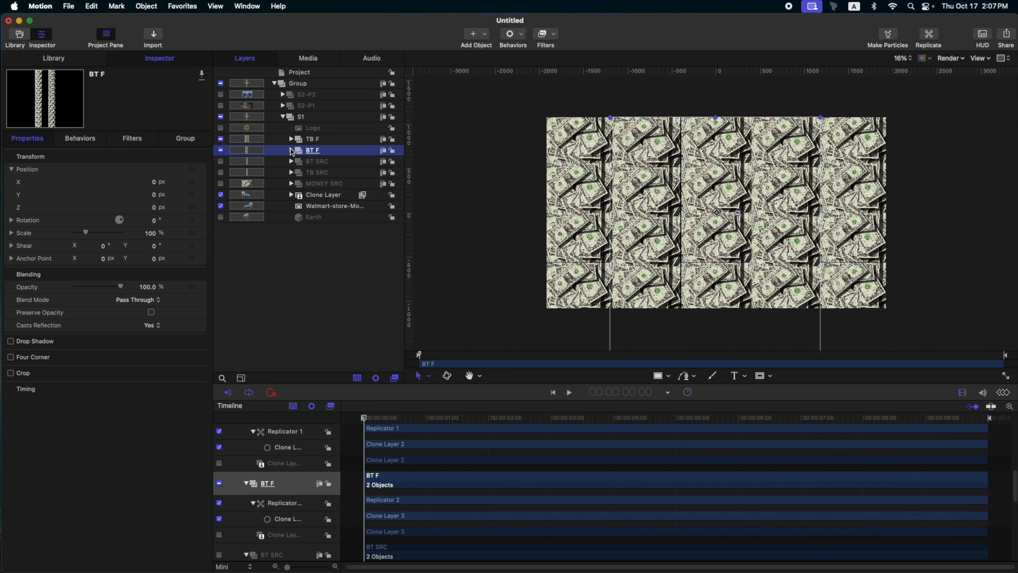
Step: Group TB F with TB SRC as TB, and group BT F with BT SRC as BT
click(323, 140)
key(super+shift+n)
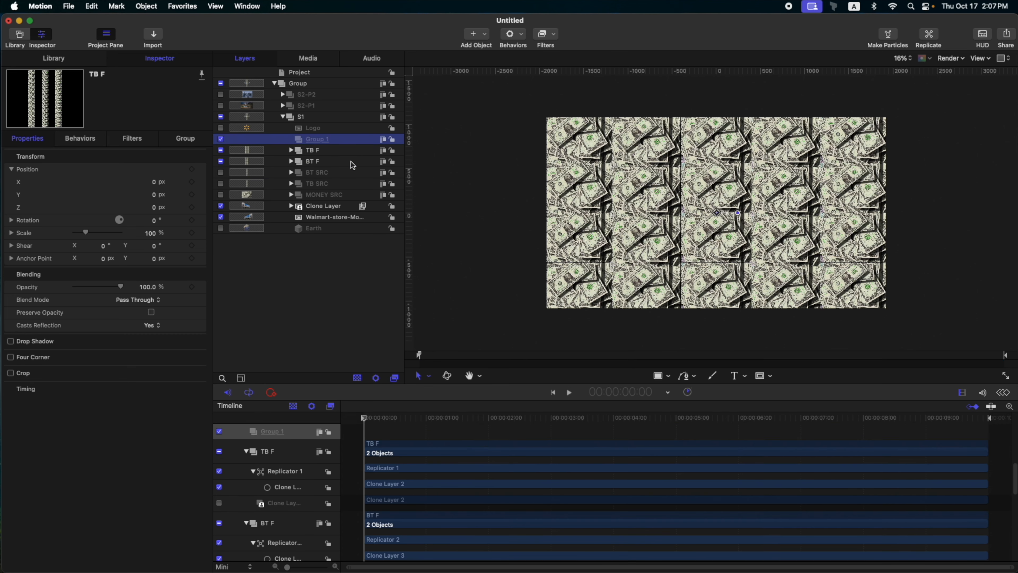
click(324, 150)
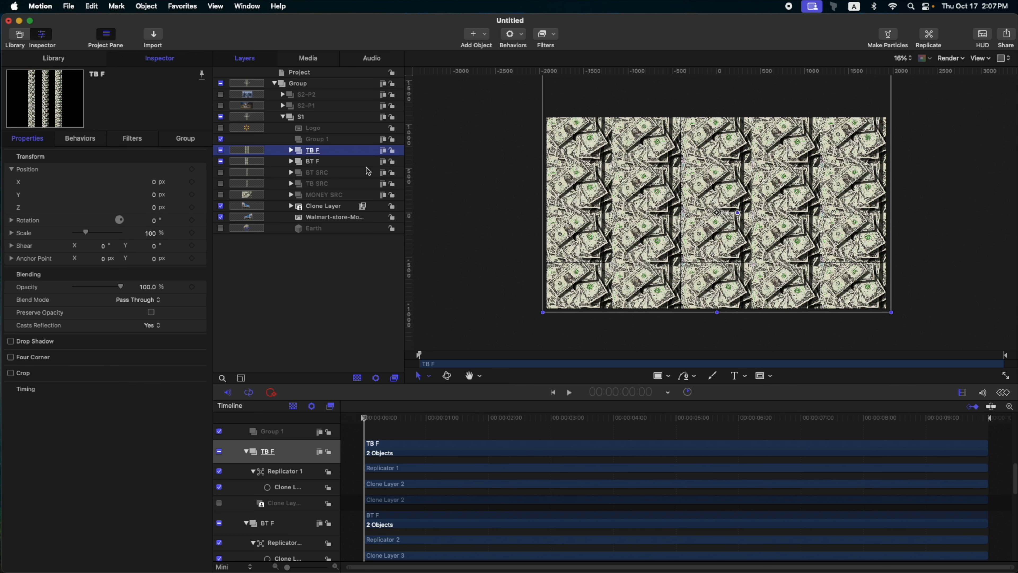
super+click(322, 185)
drag(323, 184, 330, 140)
double_click(331, 140)
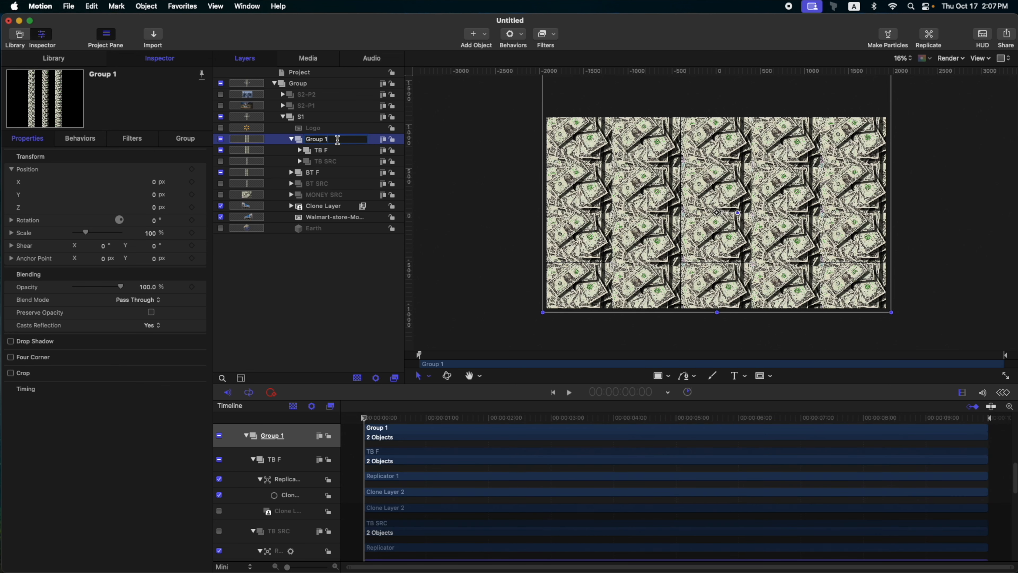
text(TB)
key(Return)
click(291, 139)
click(313, 152)
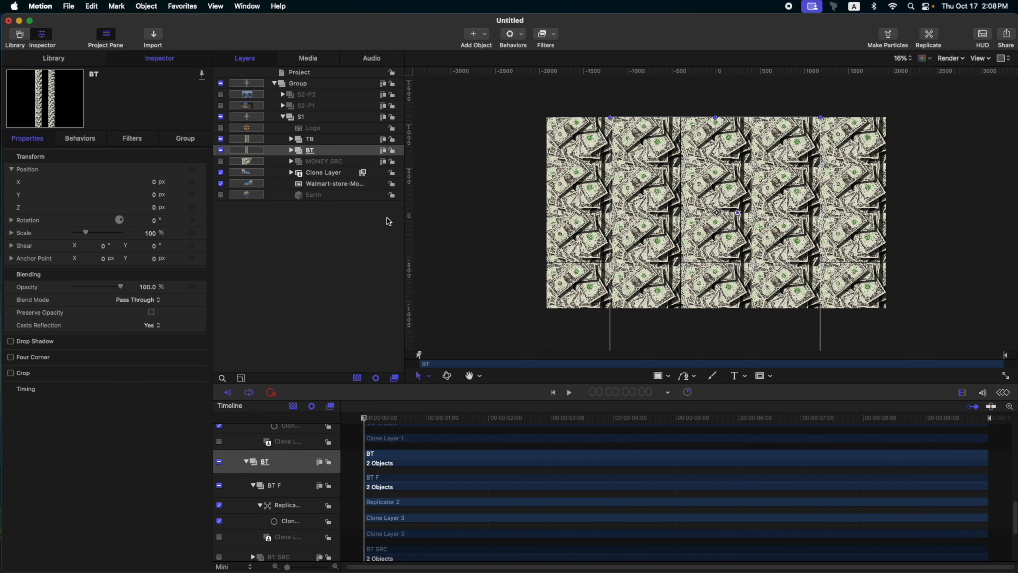
Step: Add a camera to the project and switch the groups to 3D
click(485, 34)
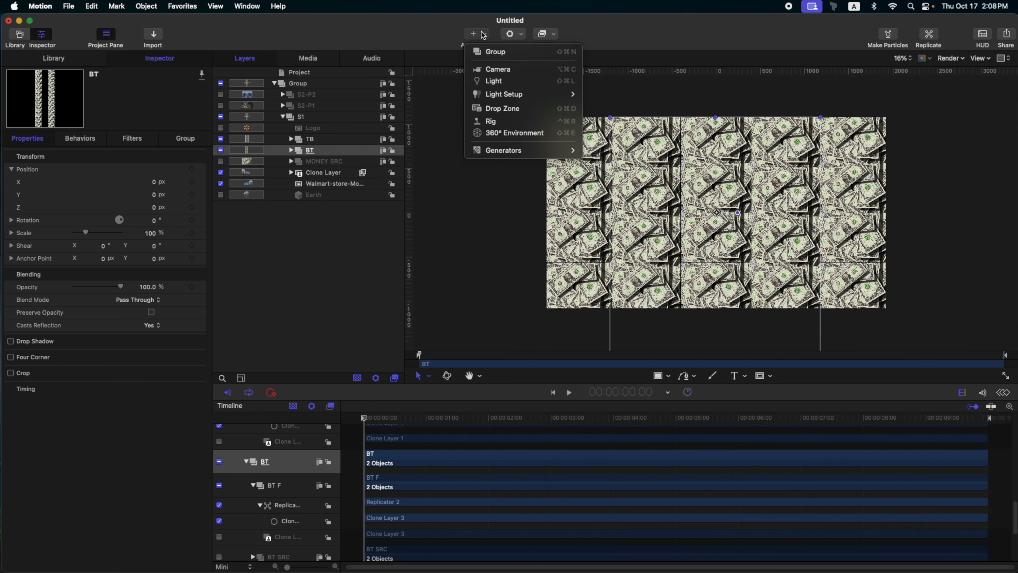
click(491, 69)
key(Return)
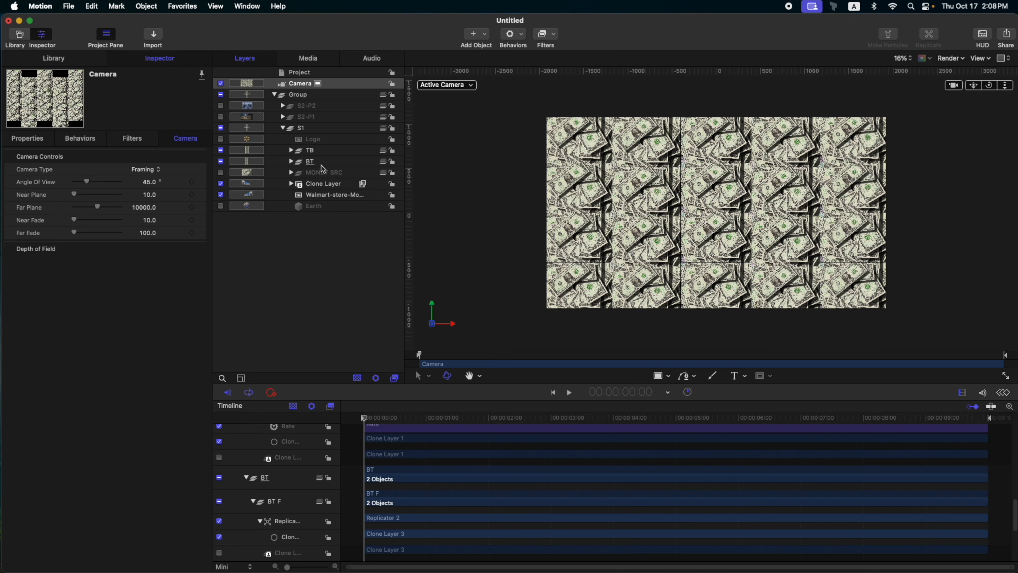
Step: Show the Earth, hide the TB and BT groups, and go to 1:05 on the timeline
click(220, 206)
click(220, 150)
click(220, 162)
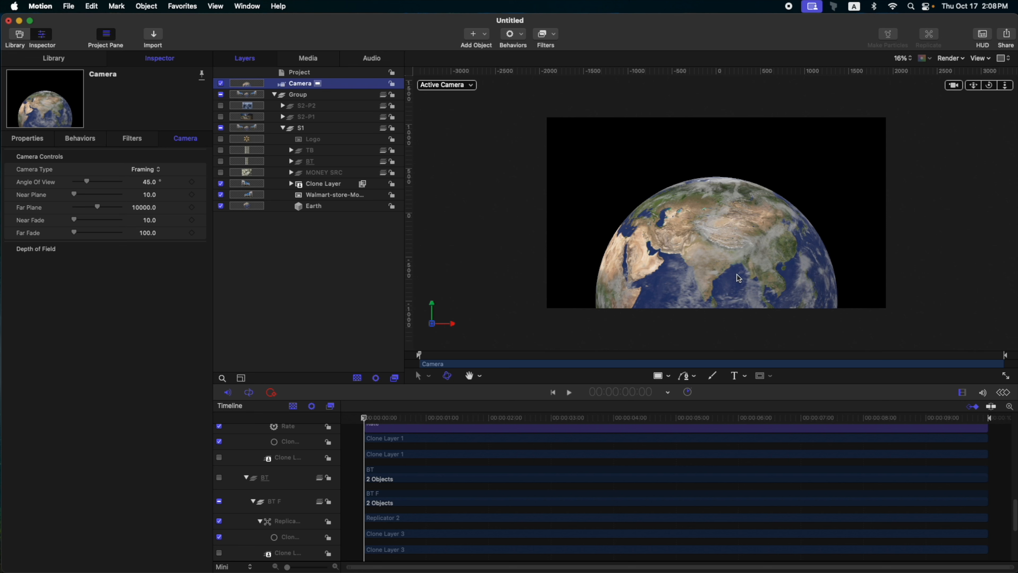
drag(383, 417, 443, 418)
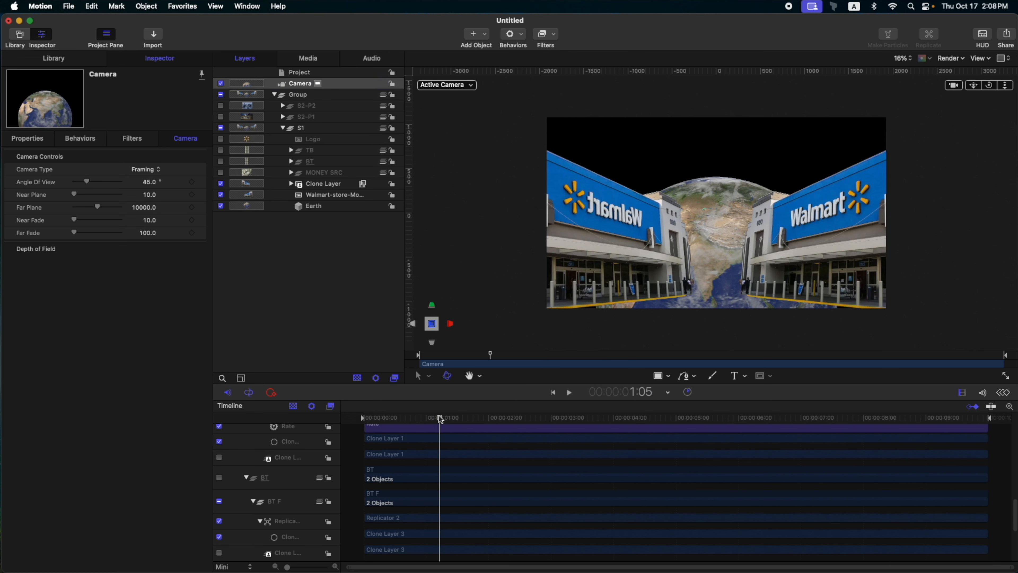
Step: Group TB and BT together inside S1 and name the new group MONEY F
click(326, 151)
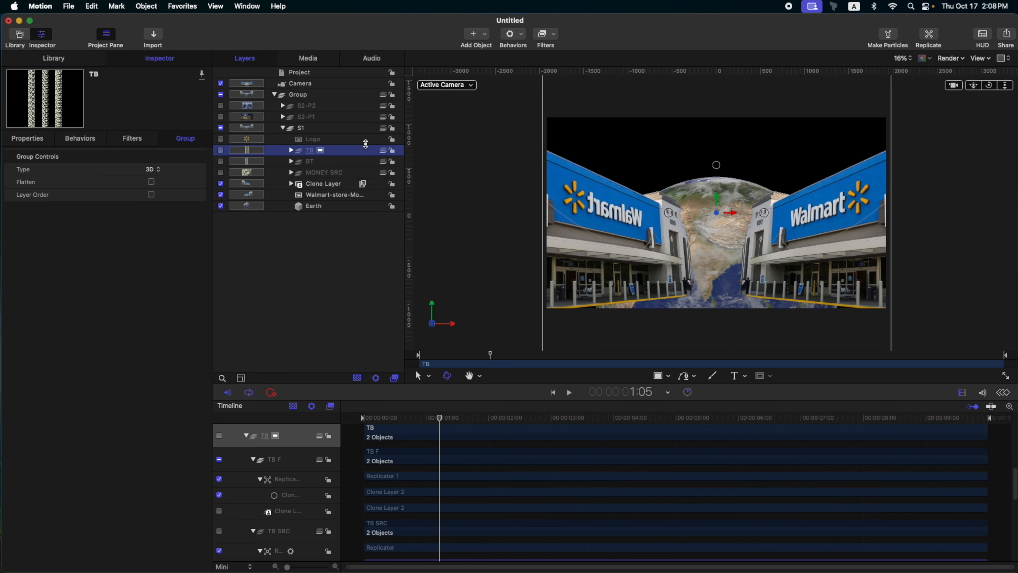
shift+click(316, 161)
key(super+shift+g)
drag(323, 150, 328, 152)
click(334, 150)
click(333, 150)
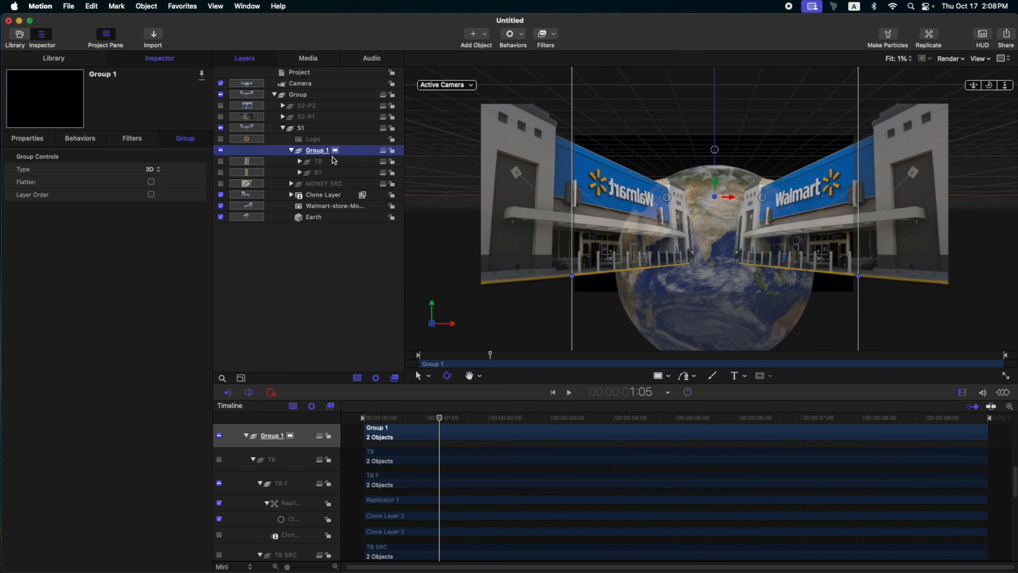
double_click(315, 151)
text(MONEY F)
key(Return)
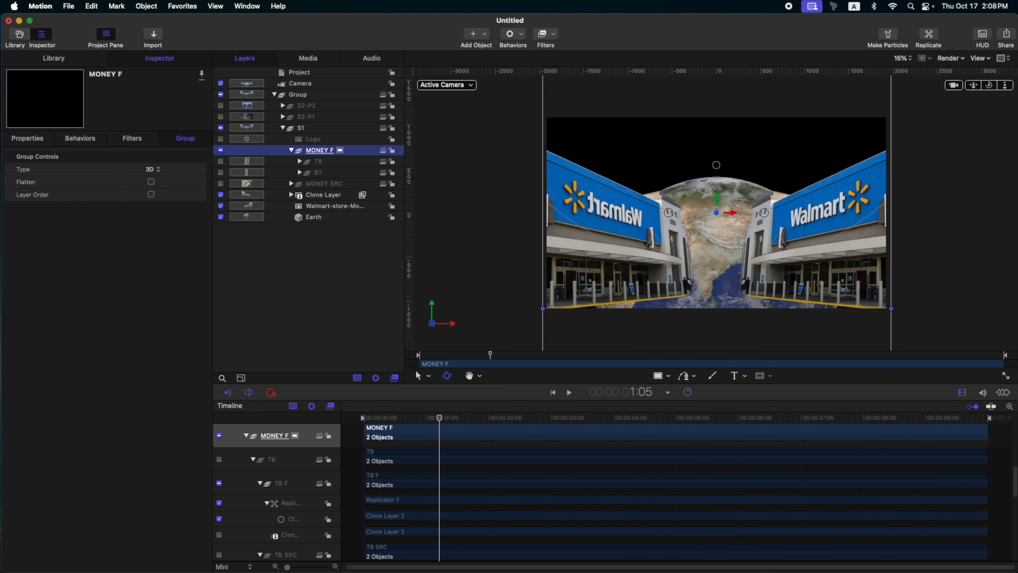
Step: Show the TB and BT groups again and collapse the MONEY F group
click(326, 162)
click(322, 172)
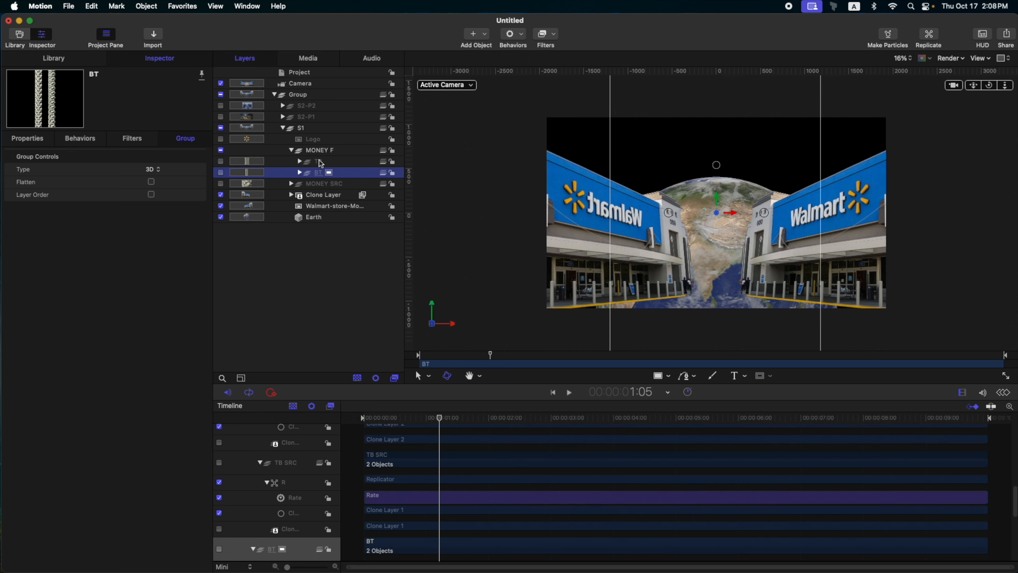
shift+click(320, 161)
click(220, 161)
click(292, 160)
click(292, 150)
Step: Select MONEY F and split the viewer into side-by-side Active Camera and Top views
click(321, 150)
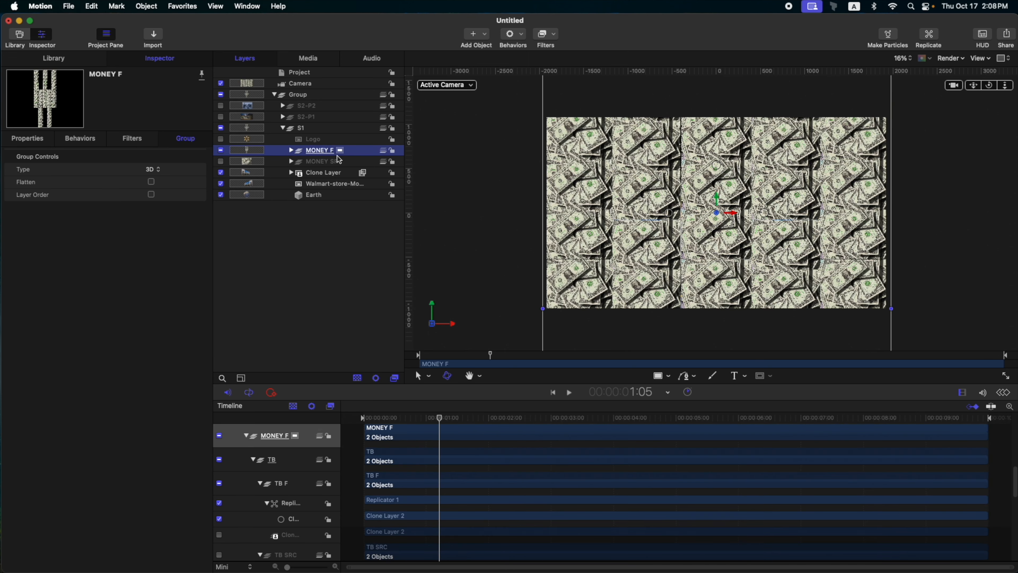
click(1004, 58)
click(1001, 71)
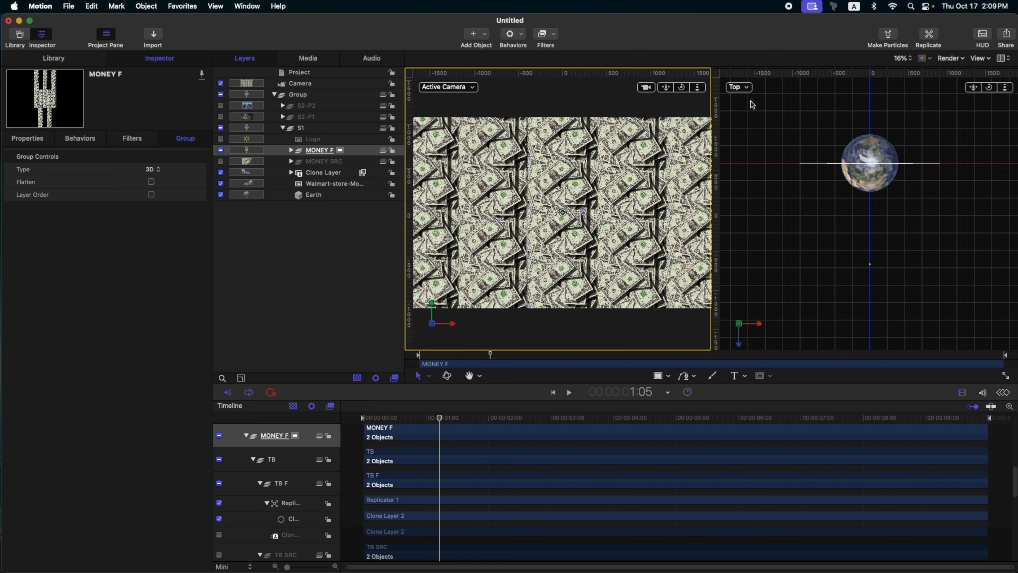
Step: Try pushing MONEY F back to a Z position of -6318.25 px, and reset its Z position
click(25, 145)
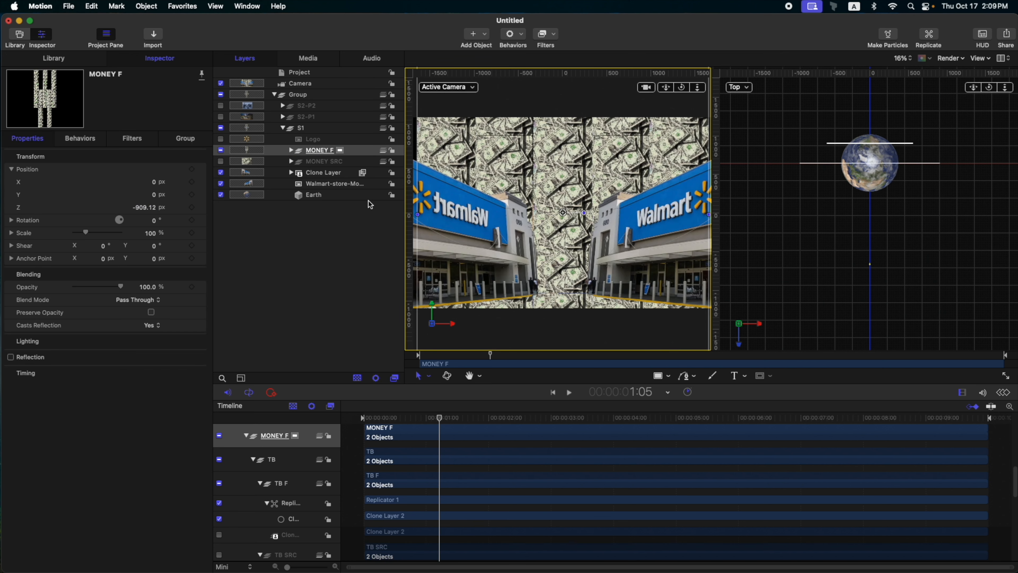
drag(439, 417, 455, 409)
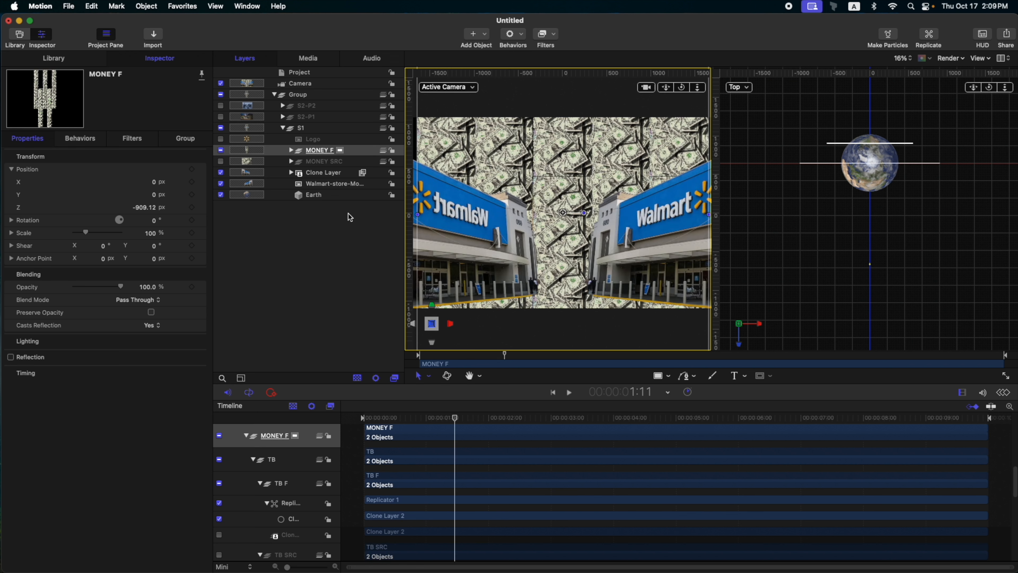
drag(454, 419, 543, 418)
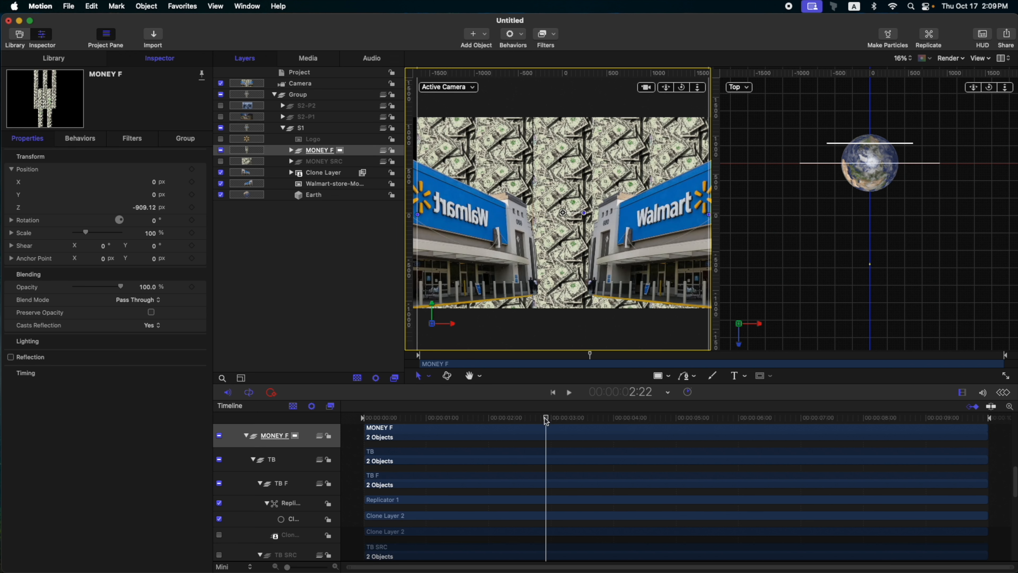
drag(156, 208, 125, 212)
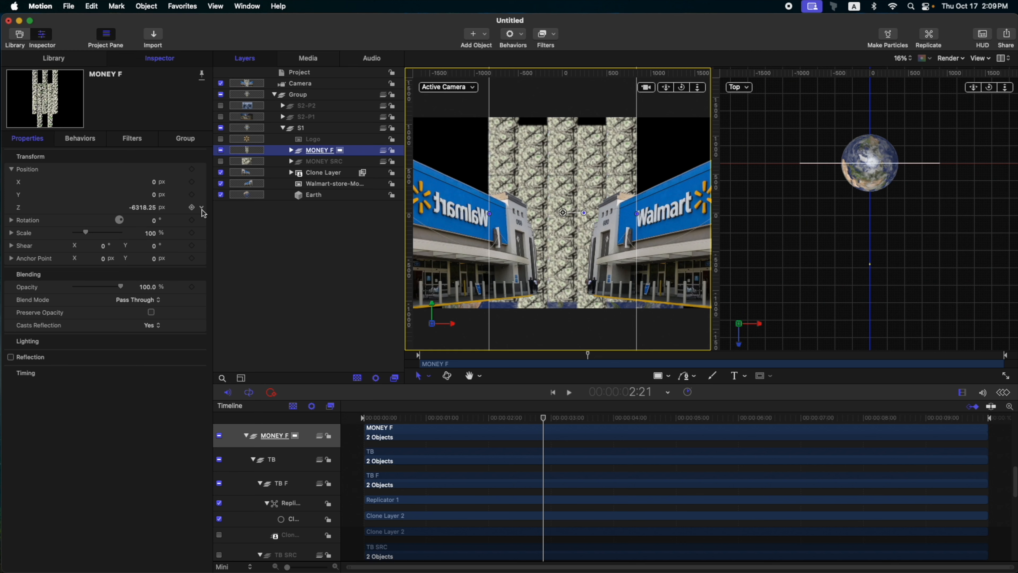
click(202, 208)
click(224, 210)
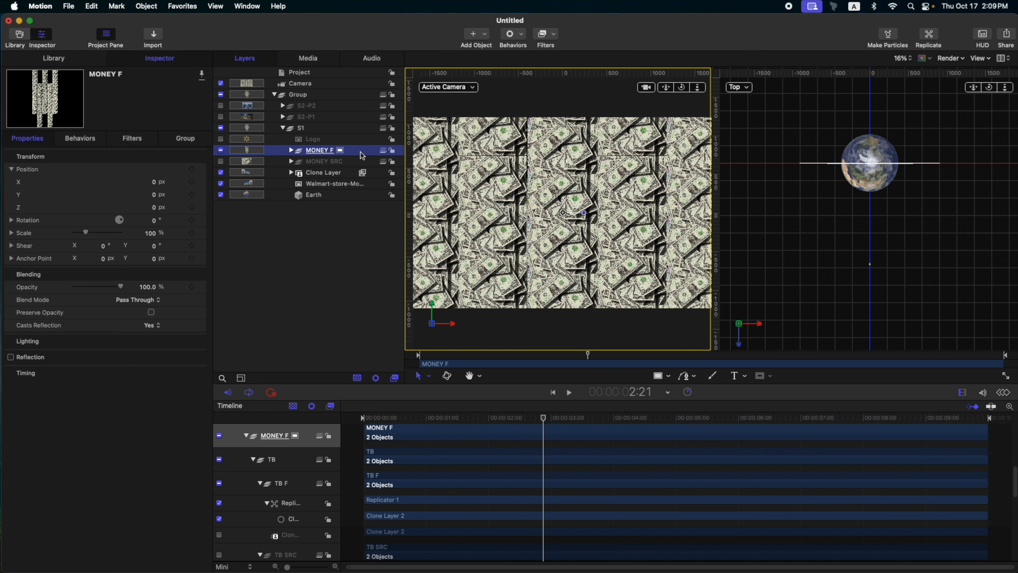
Step: Send MONEY F below the Clone Layer, the Walmart store and the Earth, to the bottom of S1
key(super+bracketleft)
key(super+bracketleft)
key(super+bracketleft)
key(super+bracketleft)
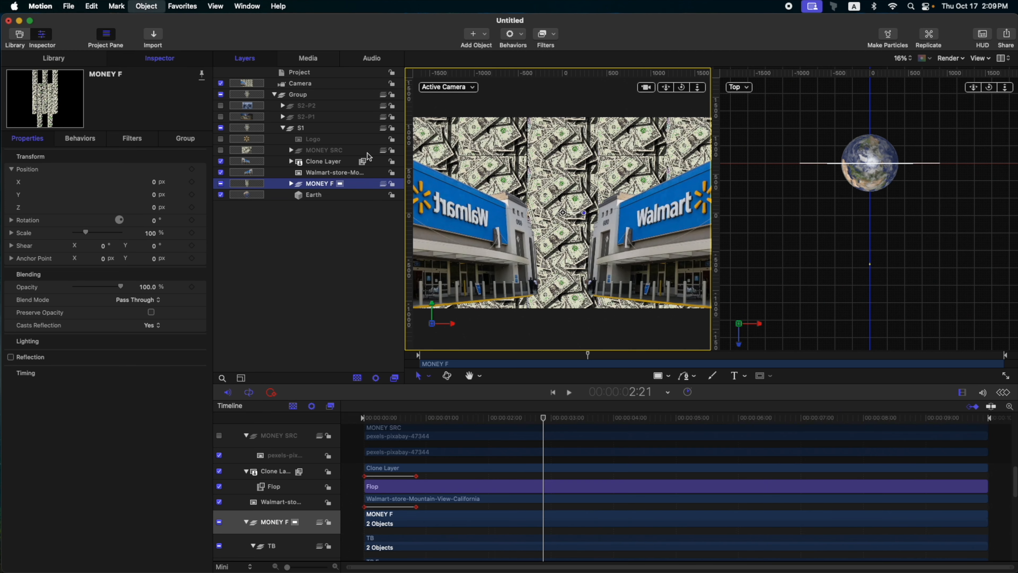
Step: Hide the Earth in S1 and return to the start of the timeline
click(325, 134)
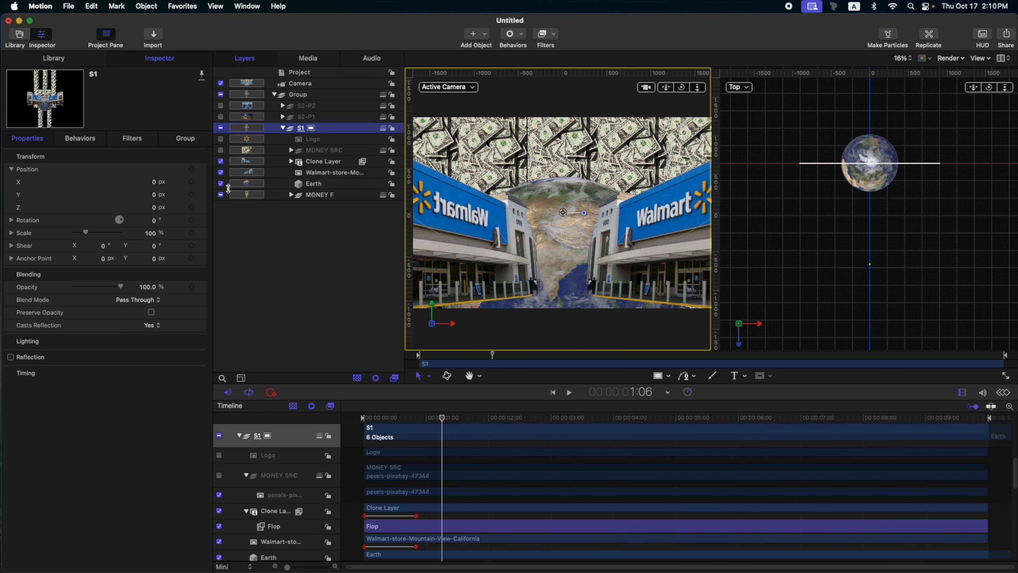
click(312, 185)
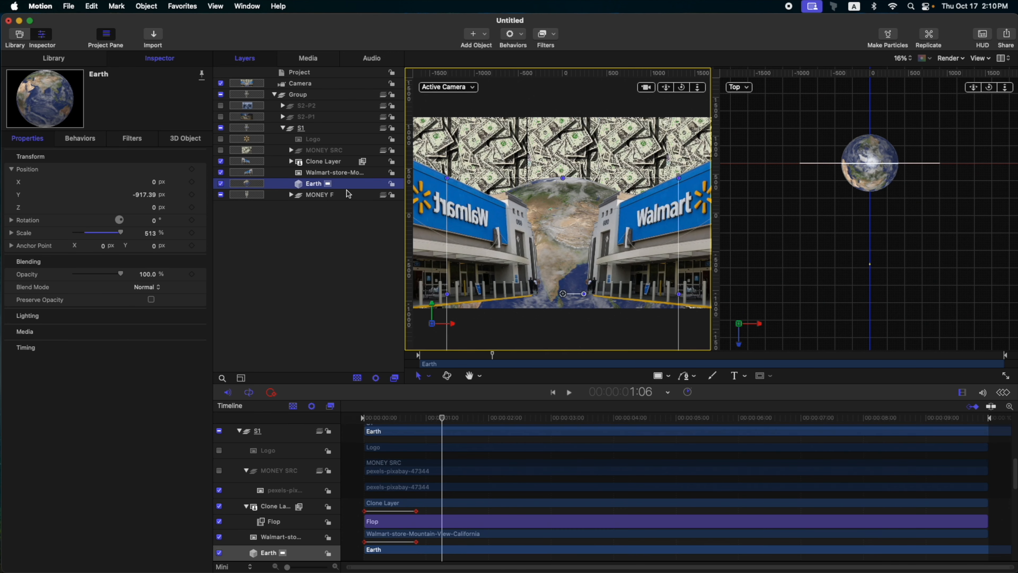
click(221, 183)
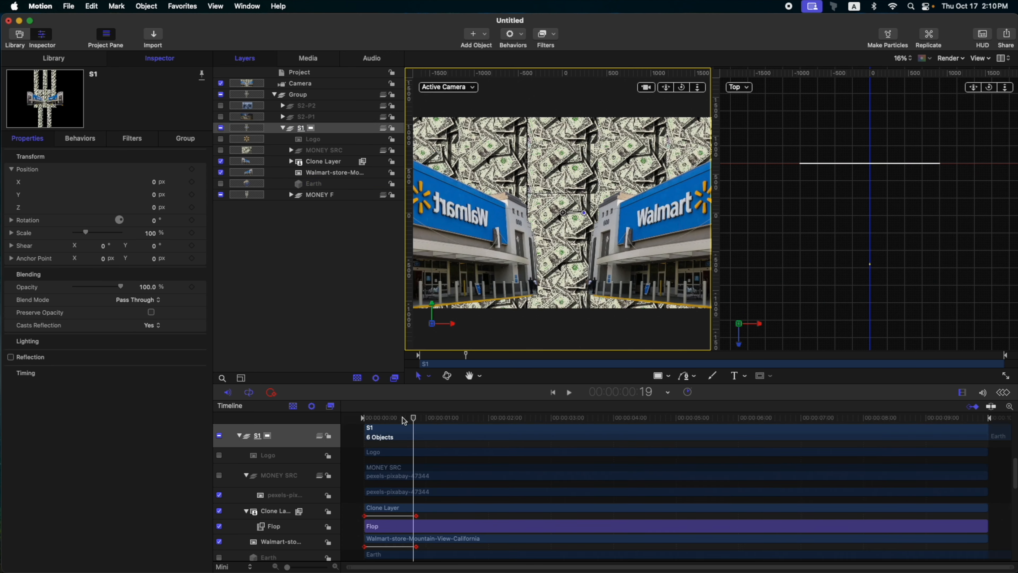
key(Home)
Step: Add a second Earth.usdz from the 3D Objects library to S1 and scale it to 400%
click(54, 58)
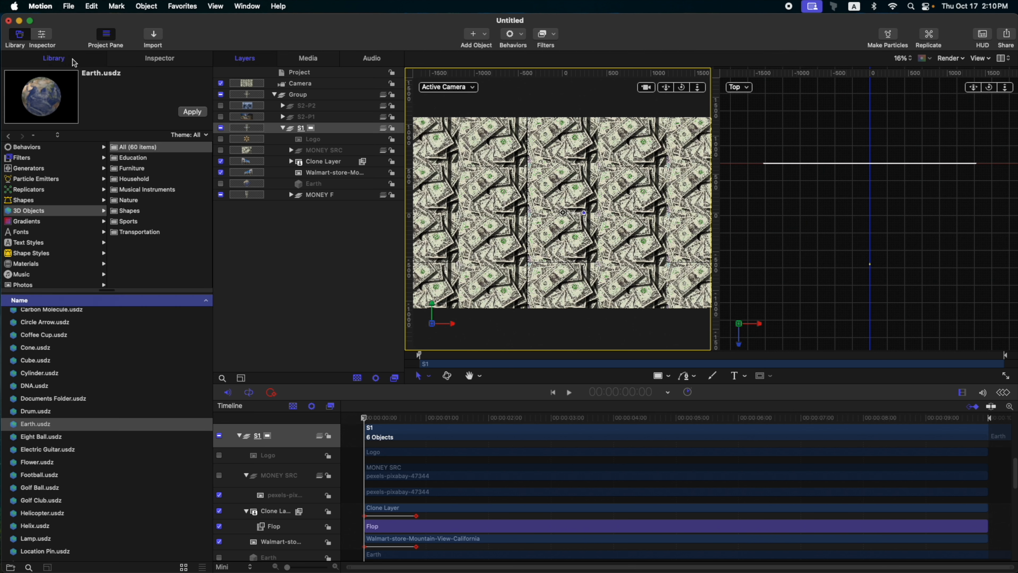
click(157, 149)
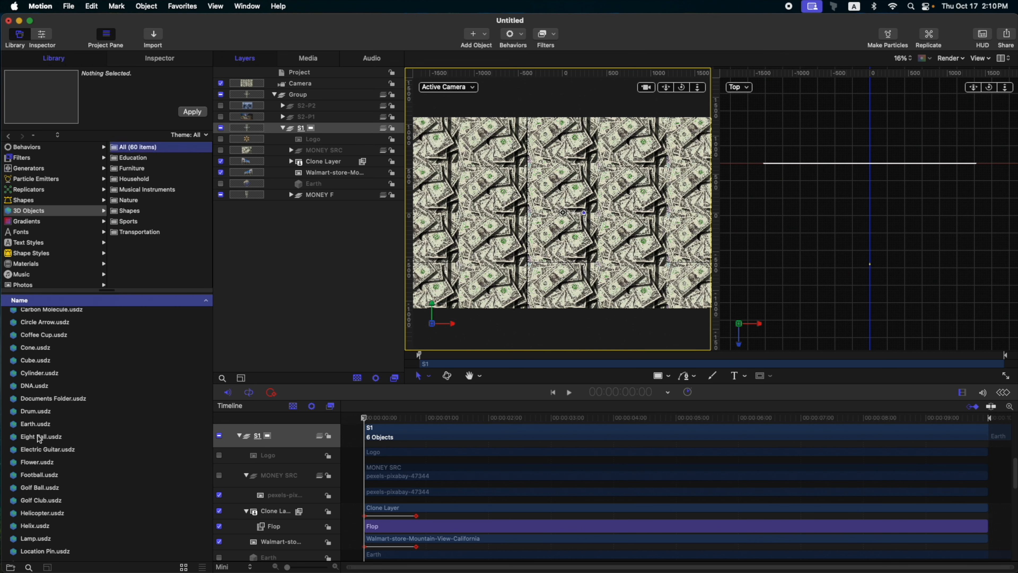
click(36, 424)
click(193, 112)
click(157, 59)
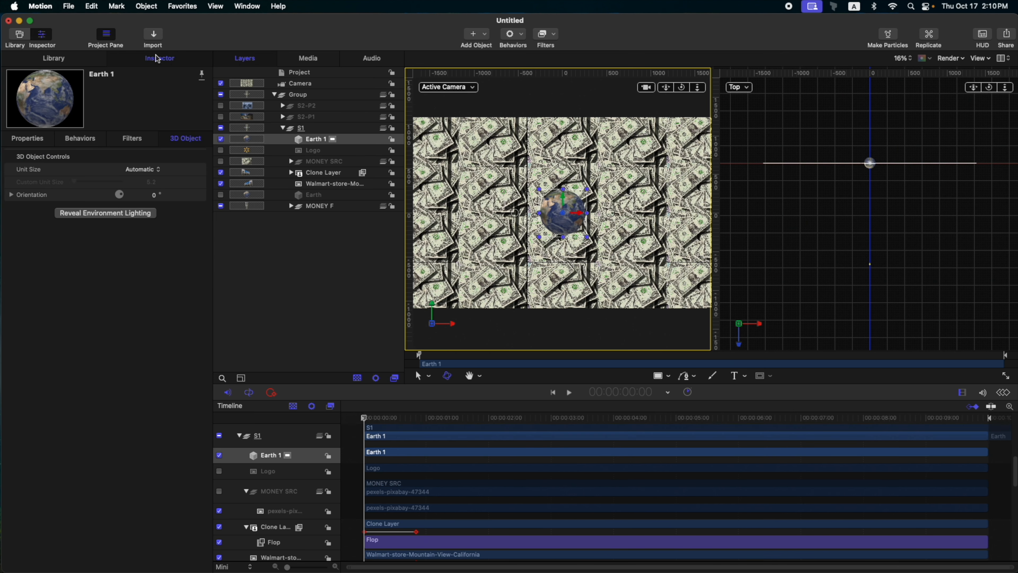
click(46, 139)
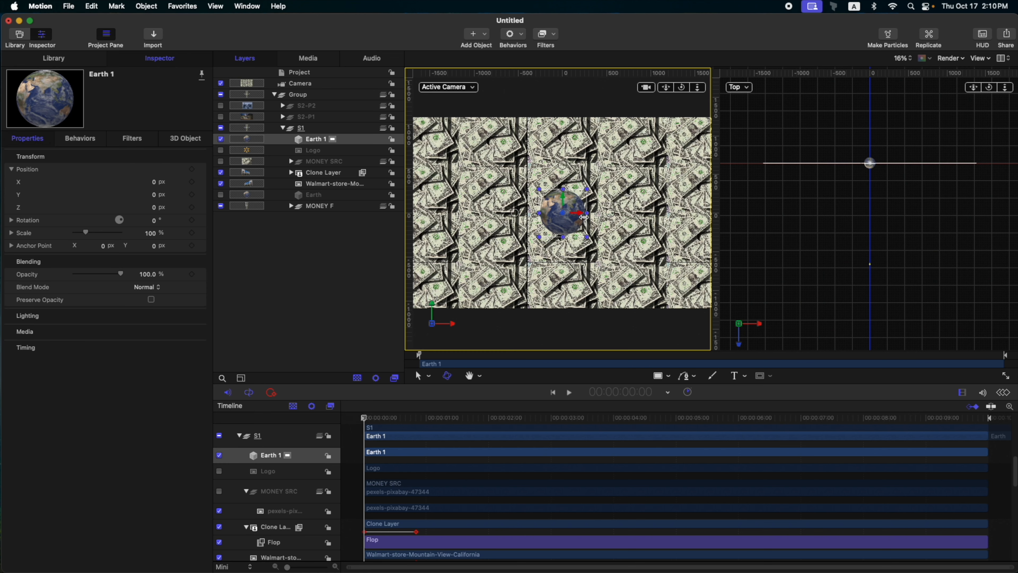
drag(94, 233, 175, 231)
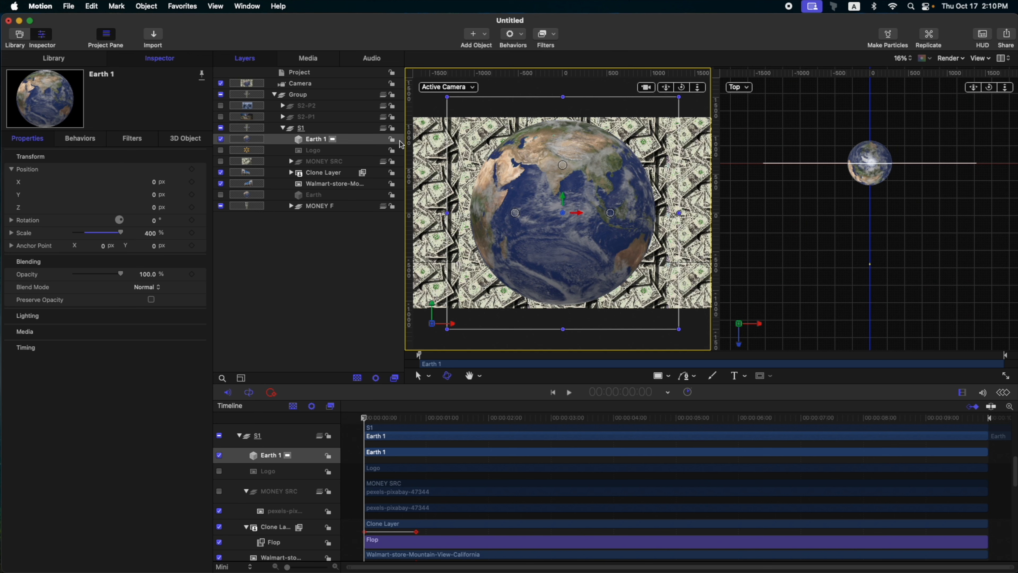
Step: Try the second Earth at Z positions of -9804.35 and 11358.39 px, and reset its Z position
drag(154, 209, 151, 210)
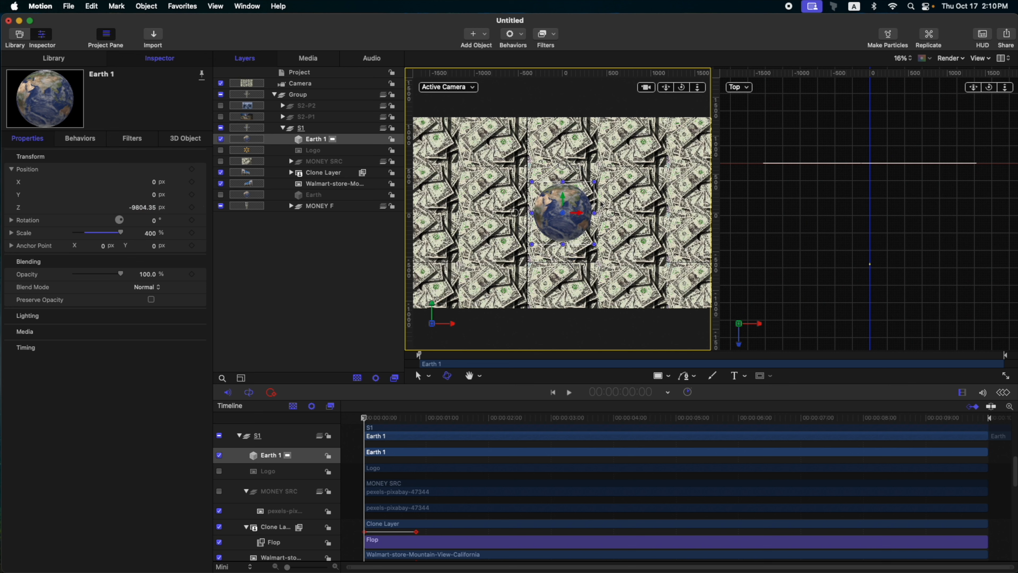
drag(146, 211, 141, 210)
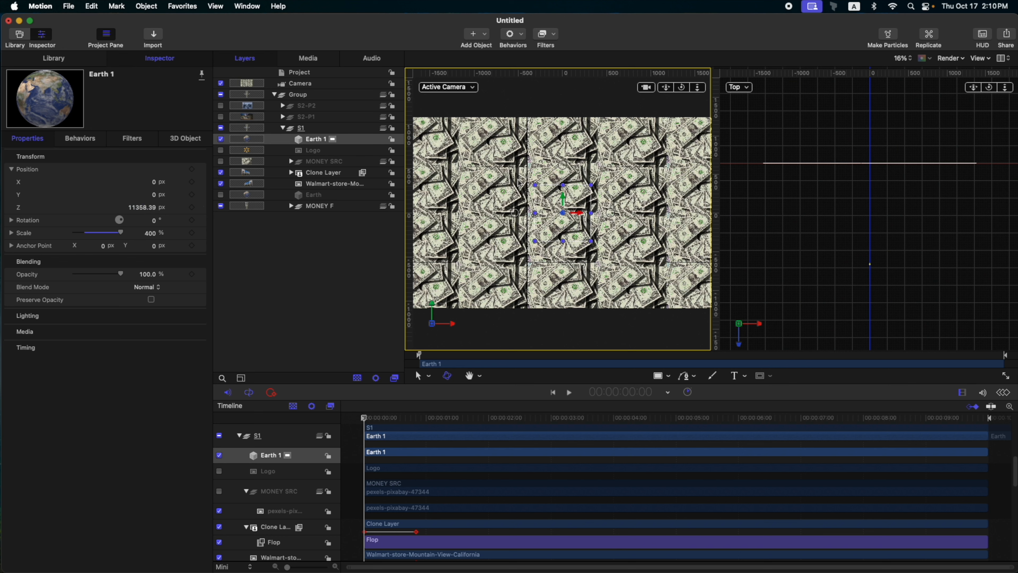
click(201, 207)
click(216, 213)
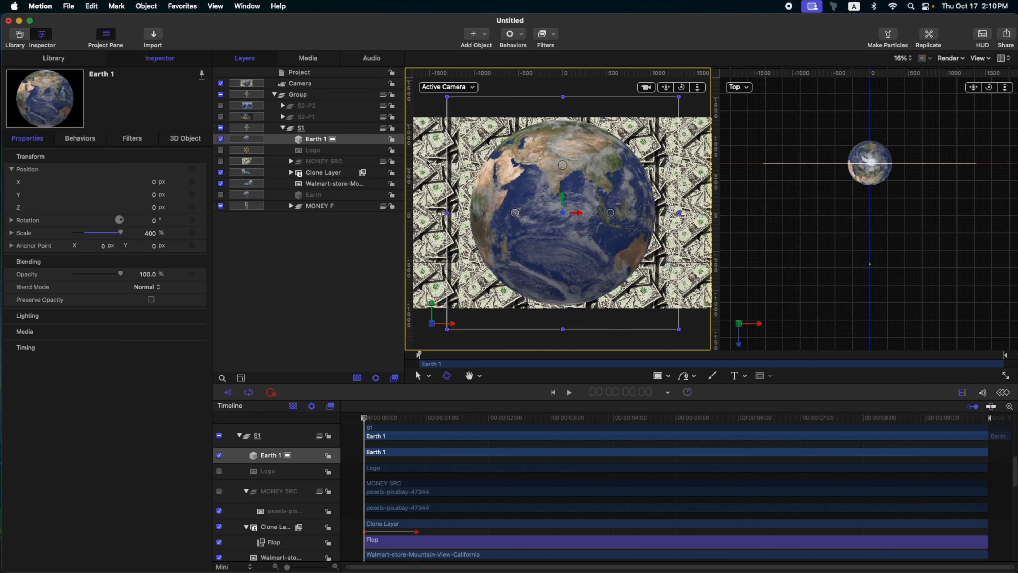
Step: Send the second Earth to the bottom of S1, delete it, and show the original Earth again
key(super+shift+bracketleft)
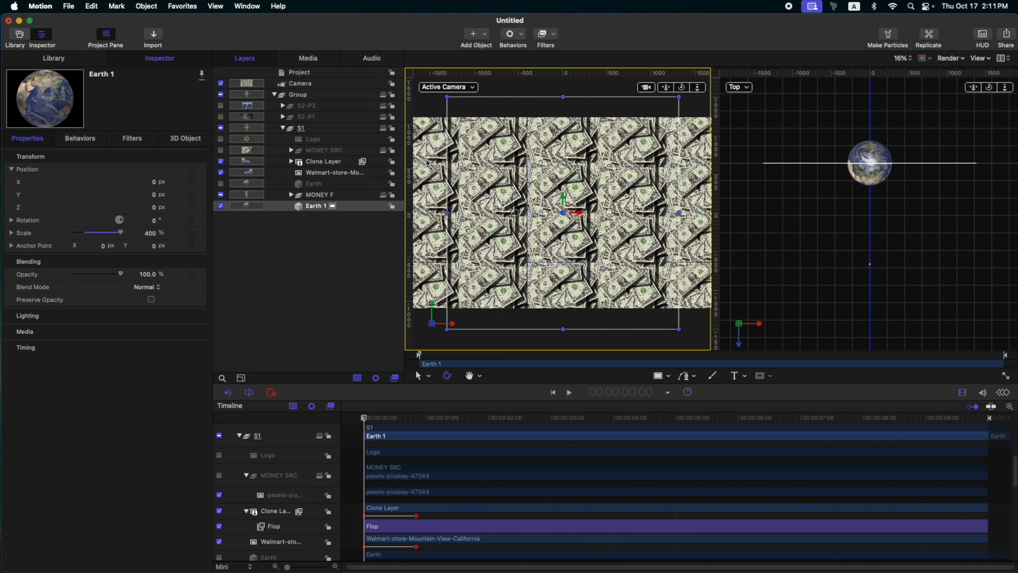
key(Delete)
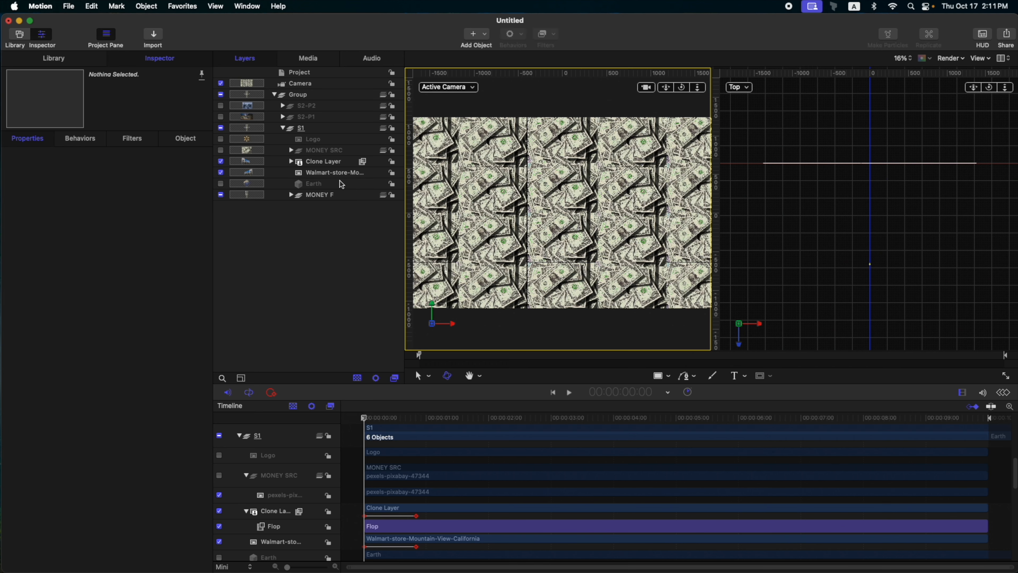
click(217, 184)
click(220, 184)
Step: Keyframe the Earth's Y position to rise from -2520.45 px at the start to -917.39 px where the stores' animation ends
drag(395, 419, 363, 419)
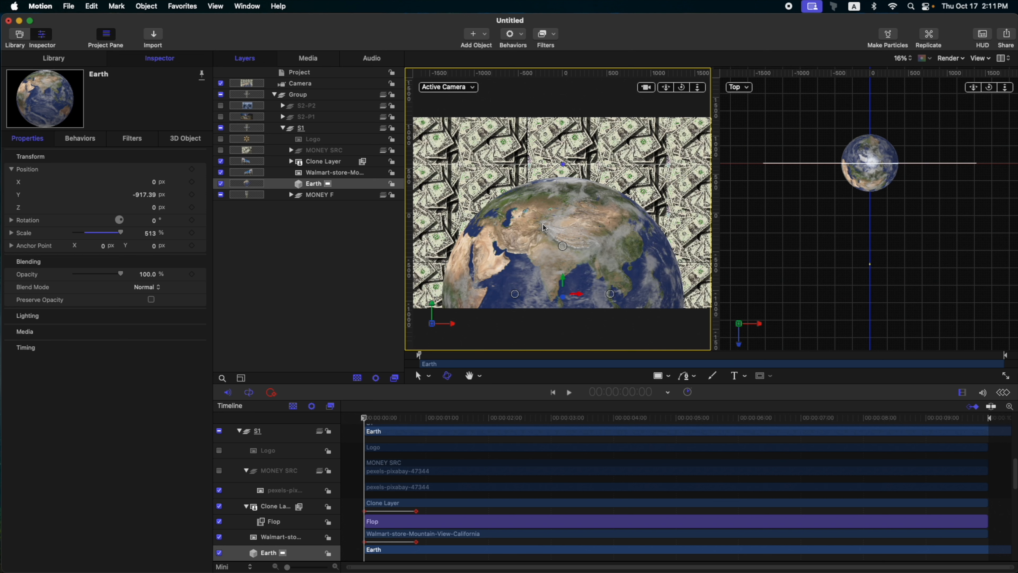
mouse_move(365, 419)
mouse_down()
mouse_move(403, 420)
mouse_move(362, 418)
mouse_up()
click(192, 195)
click(416, 417)
click(191, 194)
click(172, 195)
drag(153, 195, 141, 198)
Step: Lengthen the curve handles on both keyframes of the Earth's Y position for a stronger ease out and ease in
click(1005, 393)
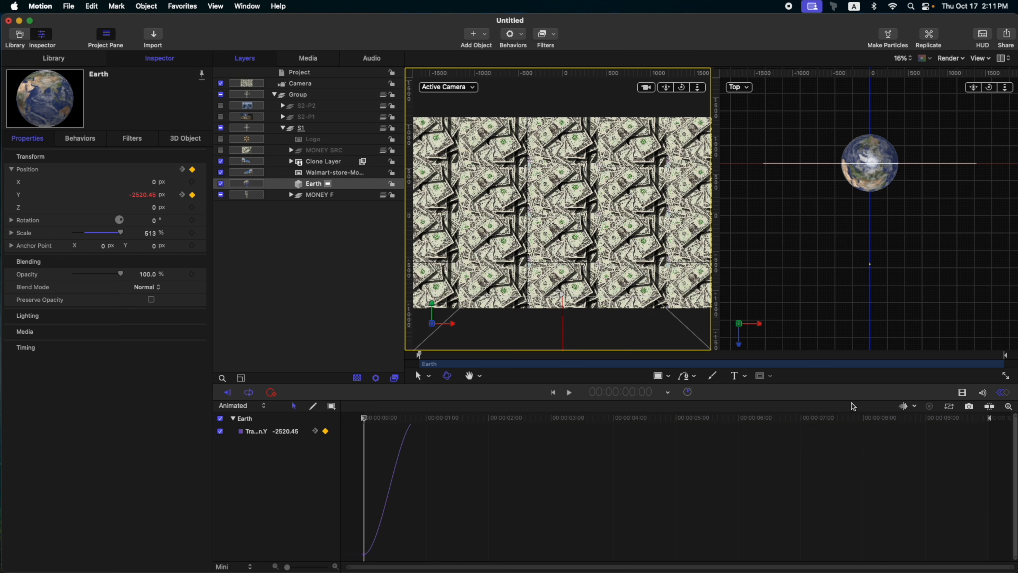
drag(287, 567, 317, 567)
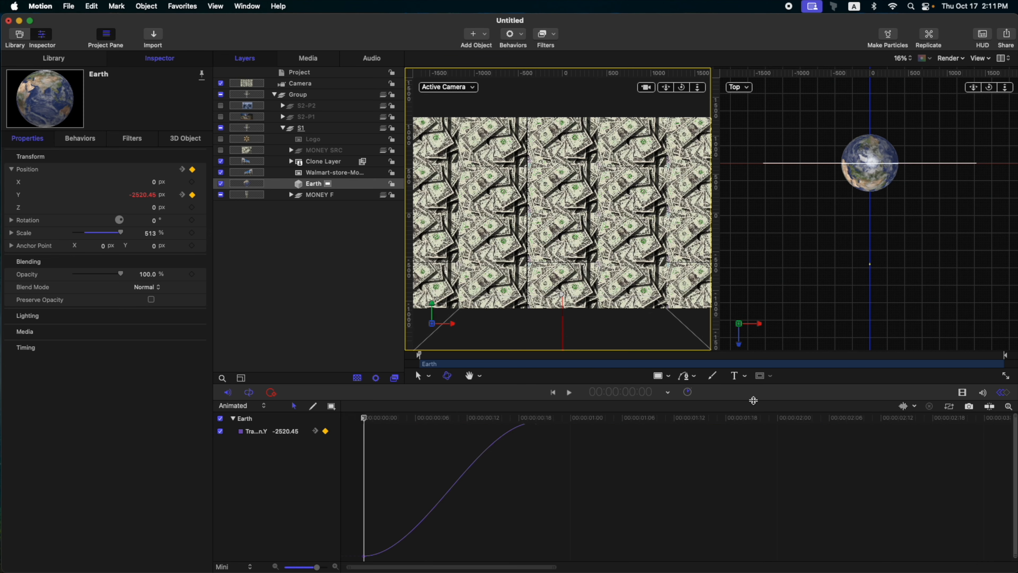
drag(753, 400, 754, 327)
click(536, 363)
drag(480, 363, 383, 363)
drag(421, 561, 522, 561)
key(space)
key(Home)
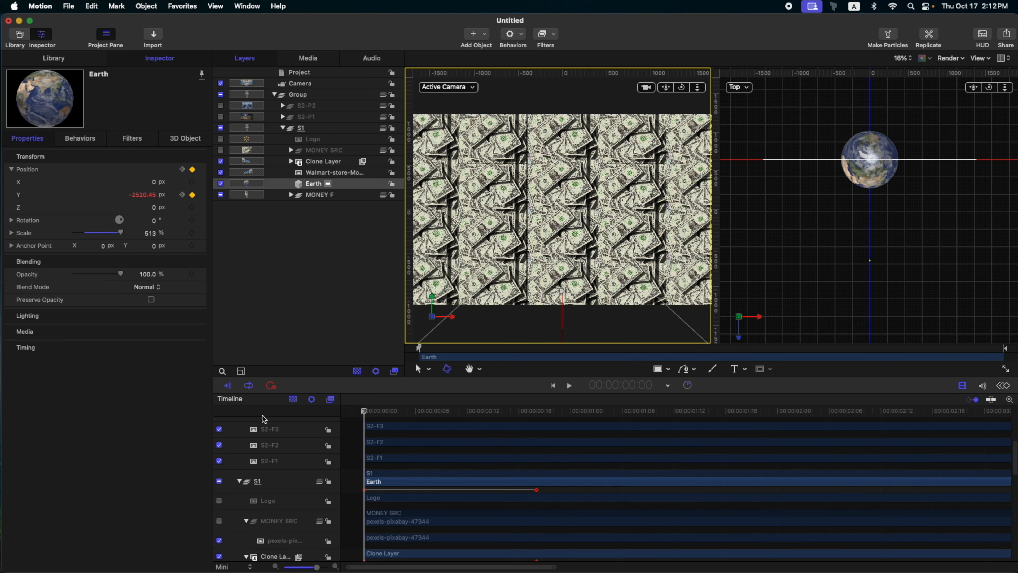
Step: Play back the Earth's rise and show the Logo layer, checking it at frame 21
key(space)
key(space)
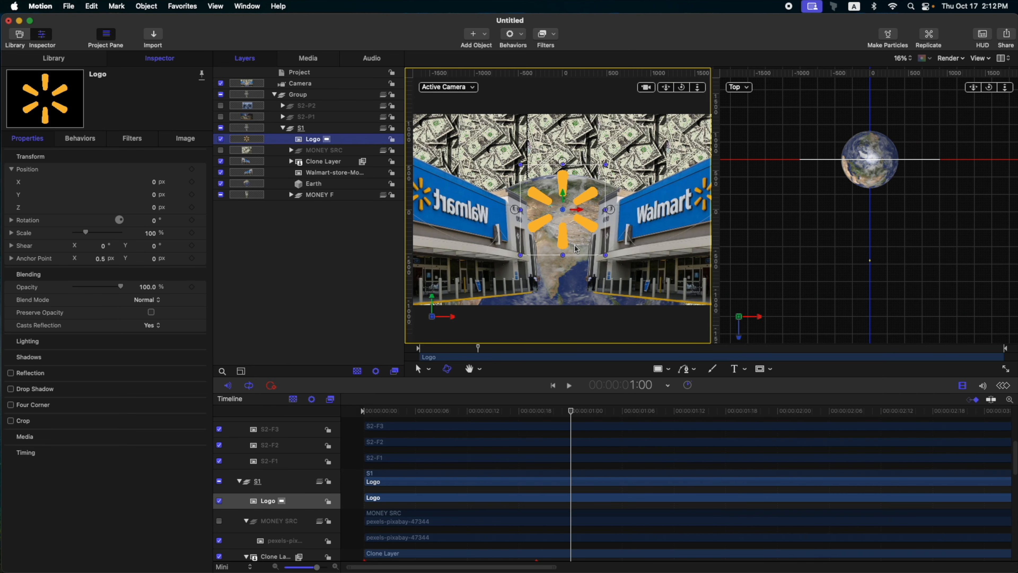
drag(429, 410, 545, 406)
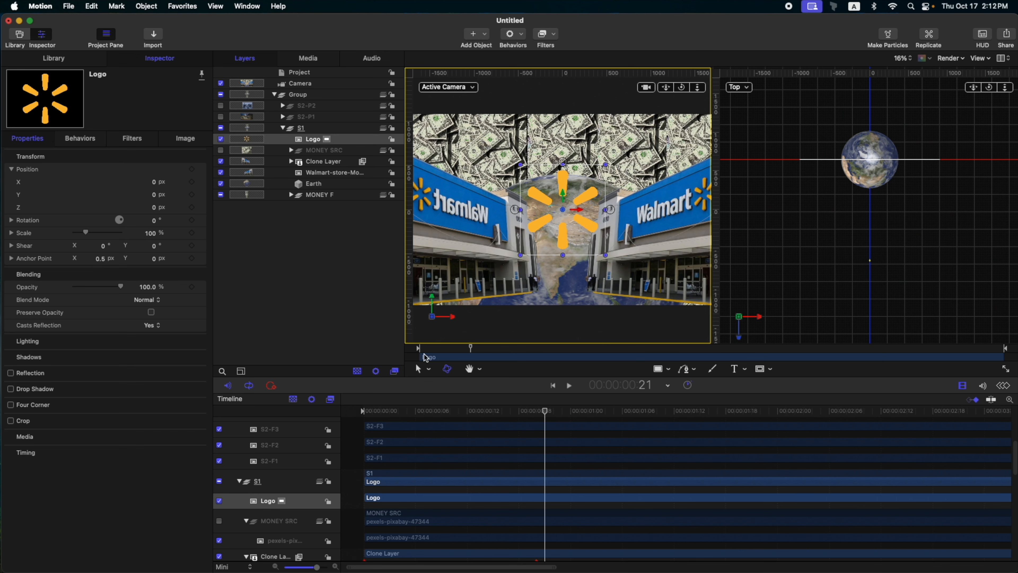
Step: Add the text "$60 BILLION DOLLARS" to S1 at the start of the timeline and set its font to Montserrat
click(319, 129)
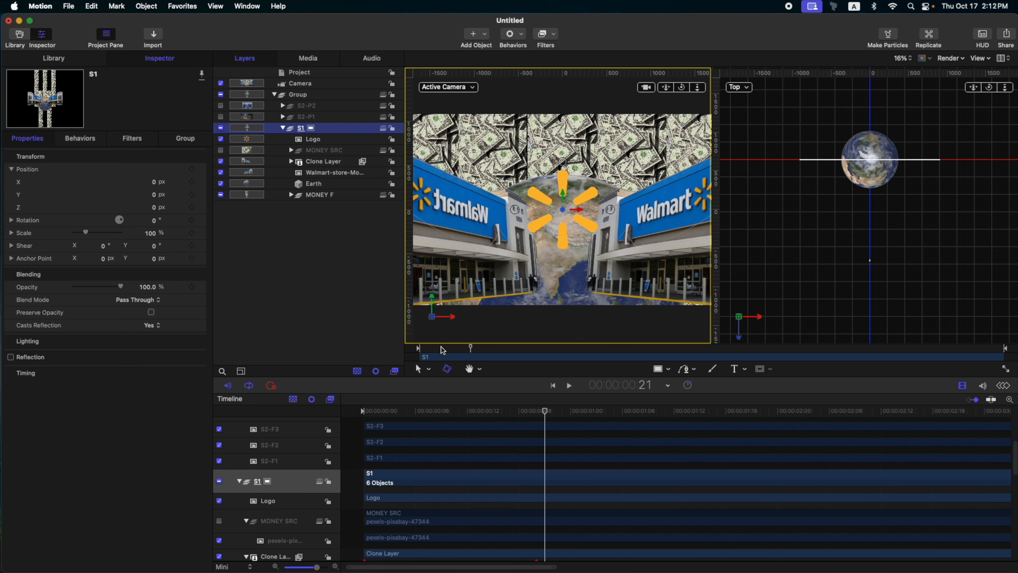
drag(441, 409, 231, 417)
key(t)
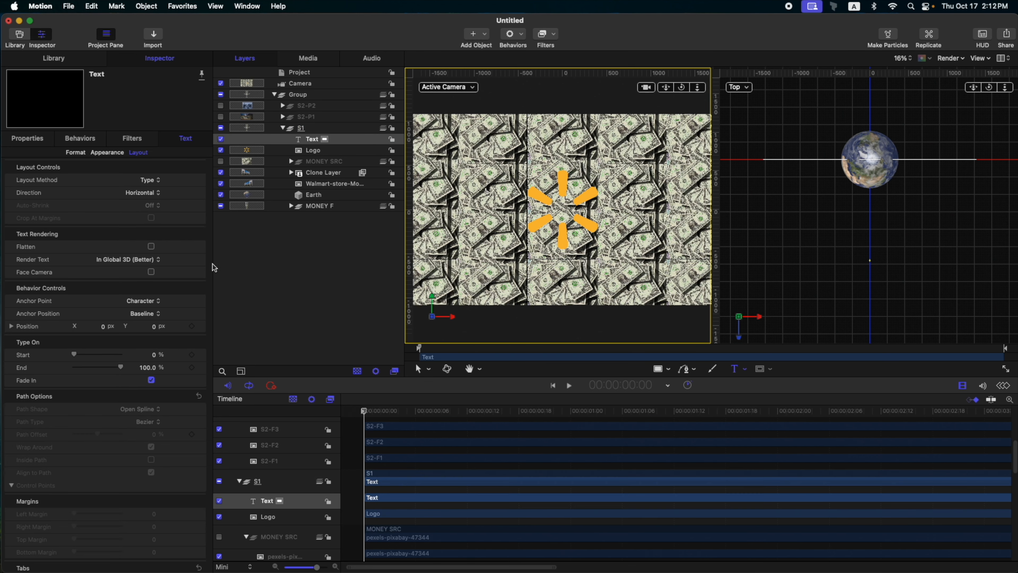
click(76, 153)
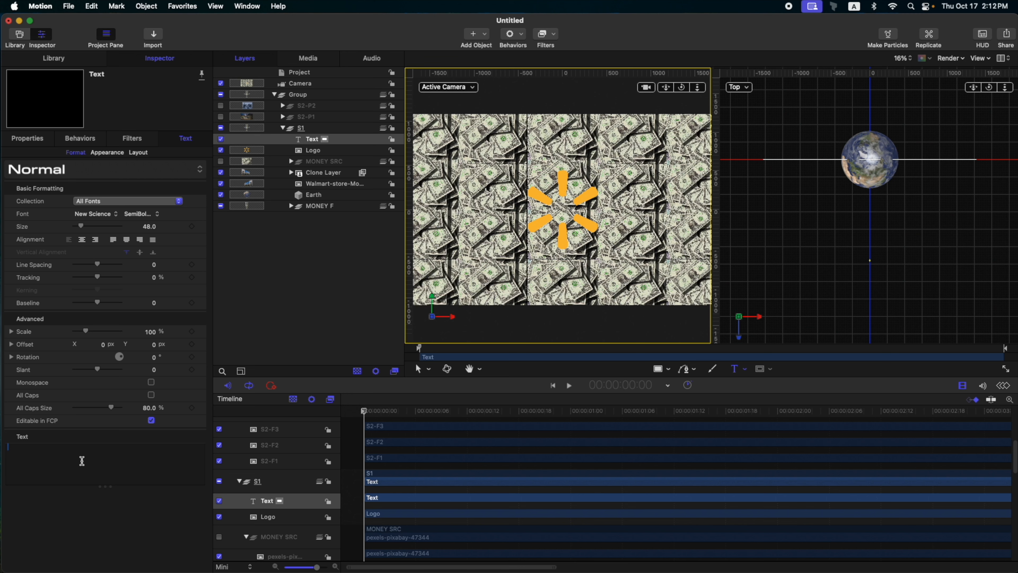
text($60 BILLION DOLLARS)
click(96, 214)
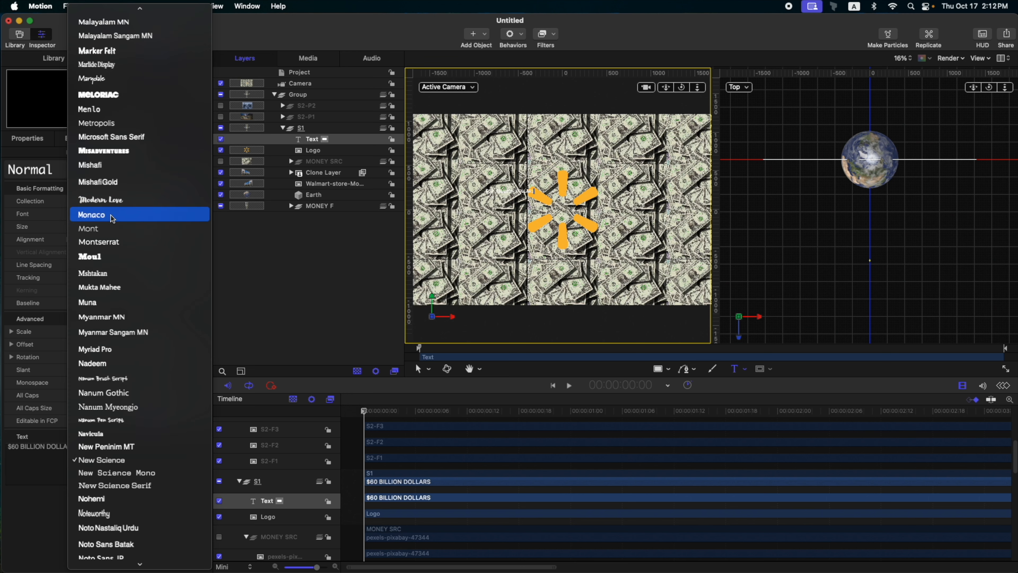
click(99, 242)
Step: Reset the transform of the $60 BILLION DOLLARS text so it sits at the origin
click(27, 138)
right_click(206, 162)
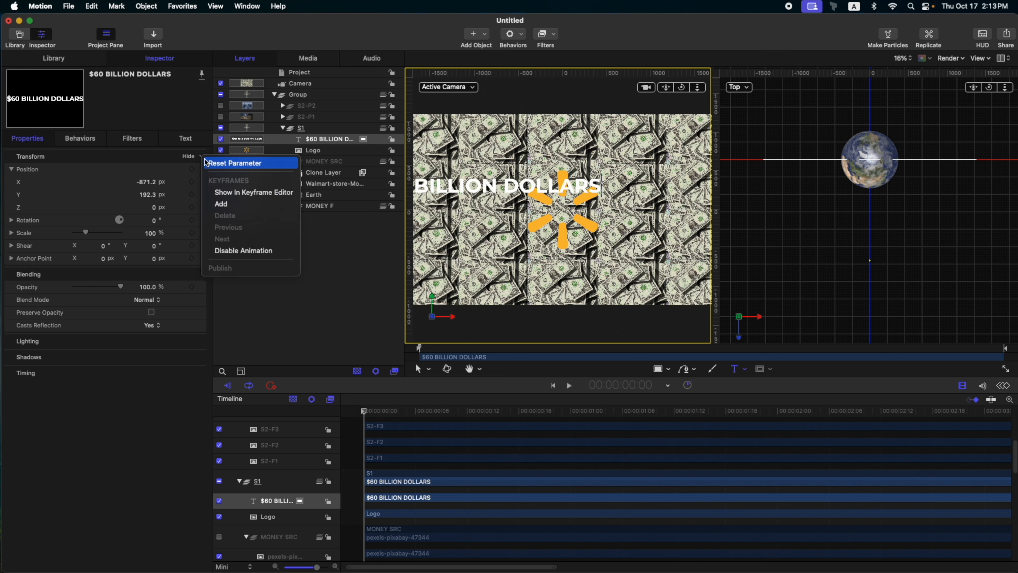
click(208, 164)
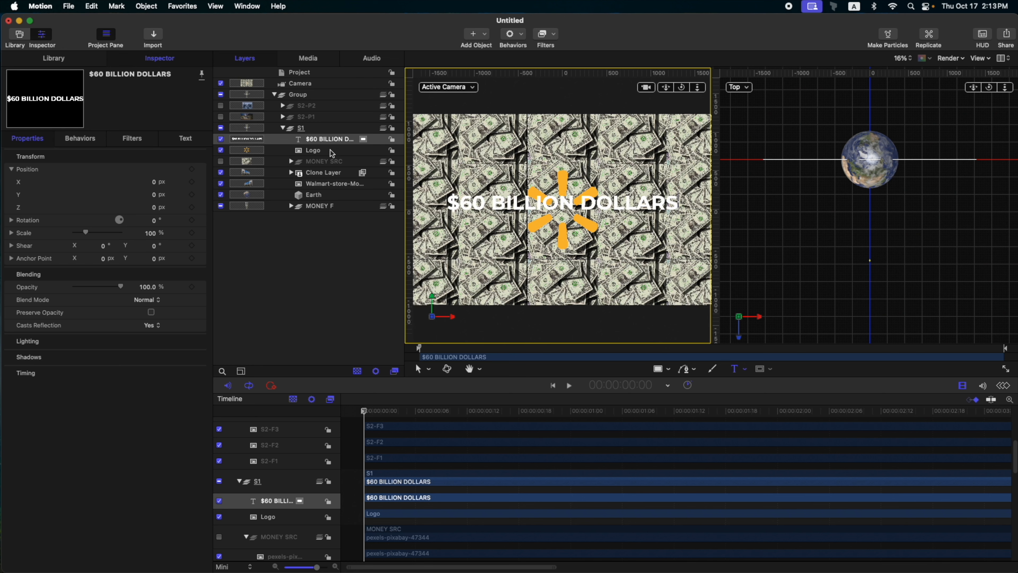
Step: Place the text in its own group inside S1 and reset the transforms of the group and the text
key(super+shift+g)
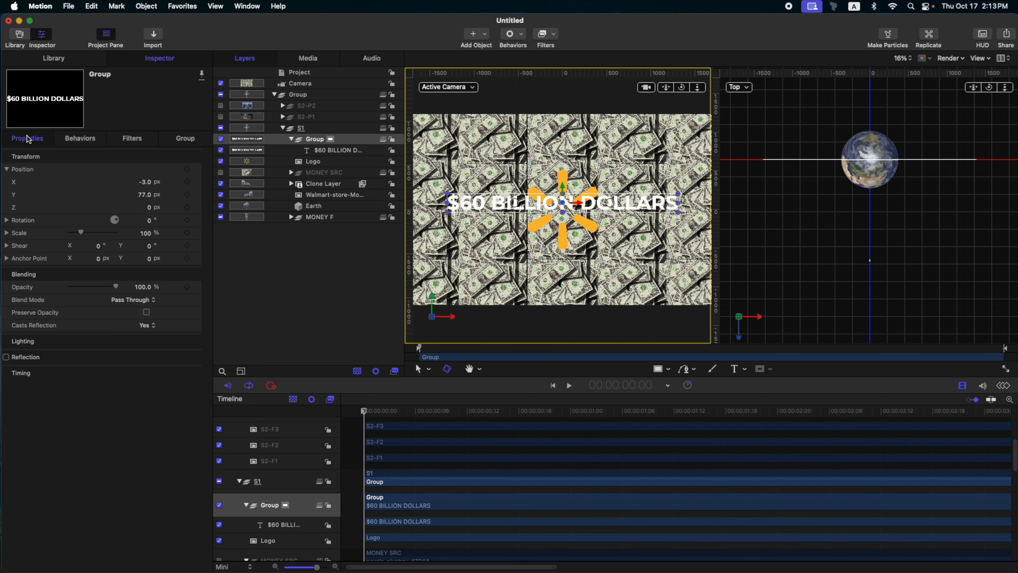
click(204, 155)
click(210, 160)
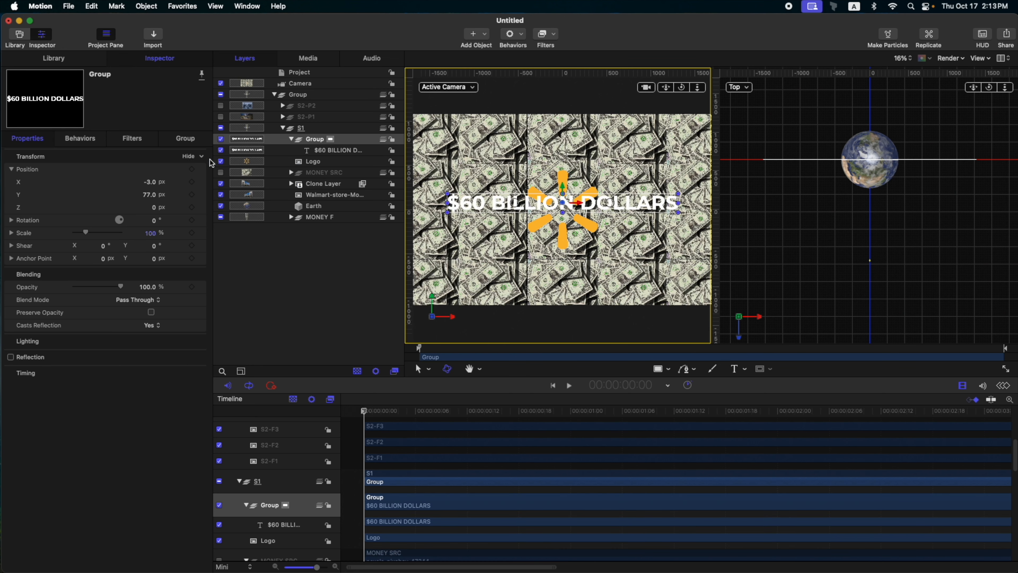
click(304, 152)
click(203, 156)
click(210, 160)
Step: At frame 22, lay out the $60 BILLION DOLLARS text along a path with a Circle shape
drag(365, 410, 554, 388)
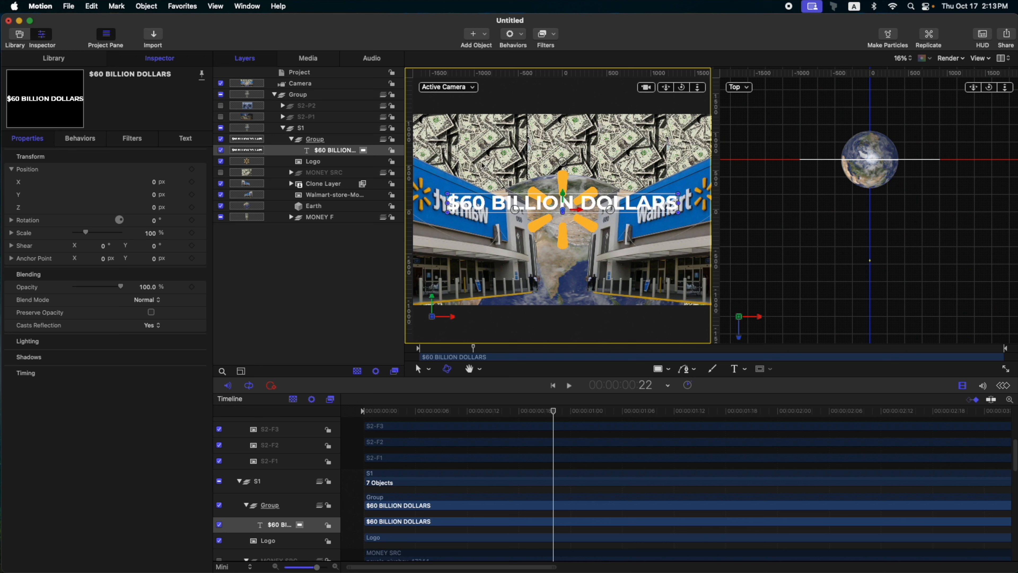
click(186, 141)
click(139, 152)
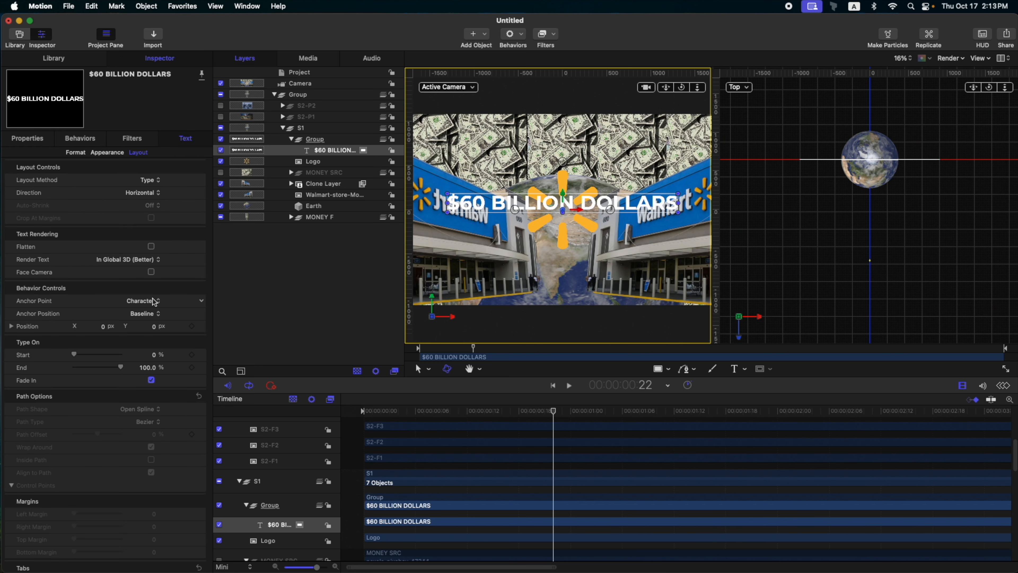
click(156, 180)
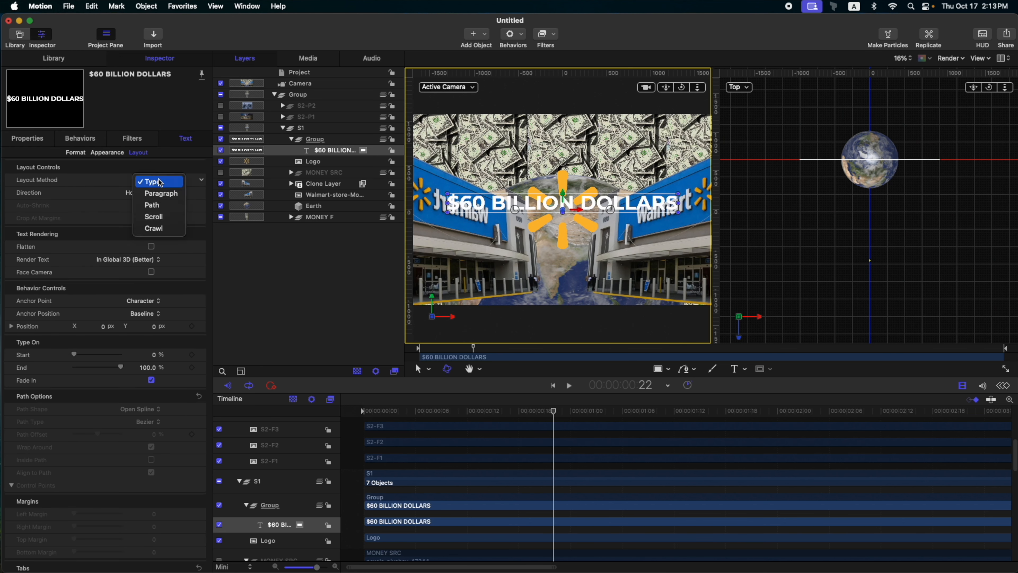
click(155, 205)
click(150, 409)
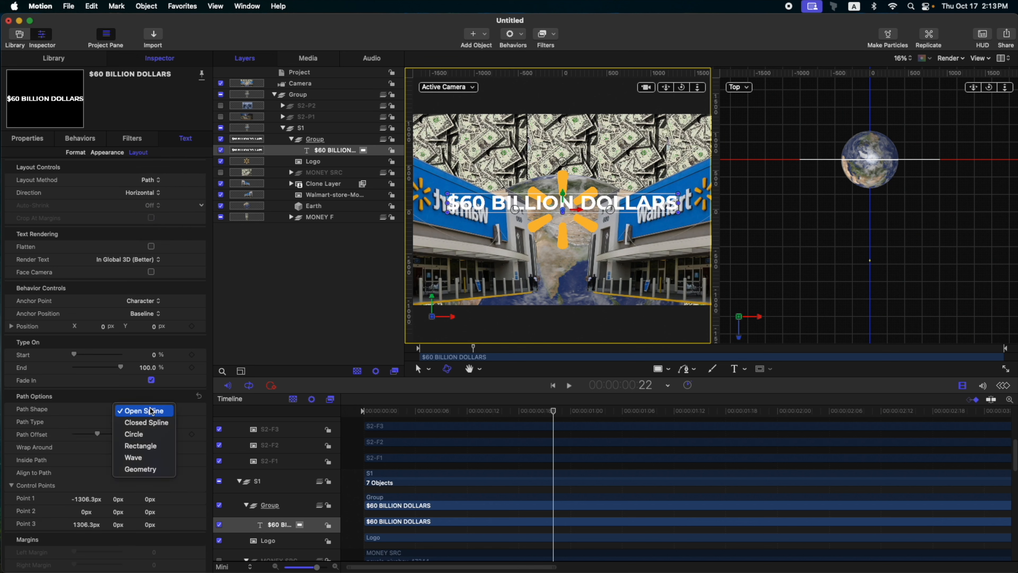
click(134, 434)
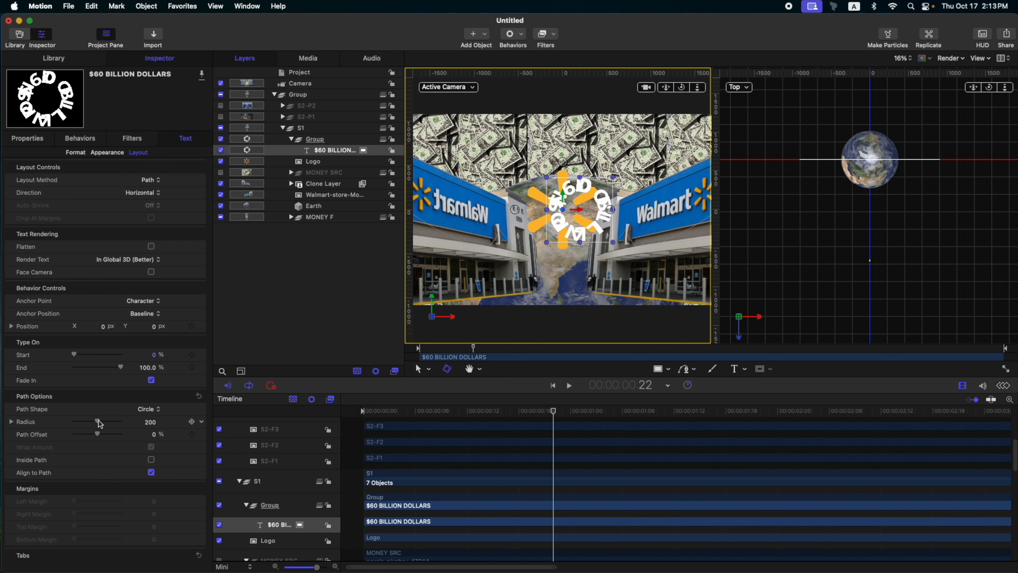
Step: Set the text's circle path radius to about 1621 and move its group so the arch surrounds the logo
drag(97, 421, 121, 421)
click(315, 139)
drag(580, 140, 488, 197)
Step: Set the text's path offset to about 12.64% and centre its group above the logo at about X -1661, Y -1208
click(327, 151)
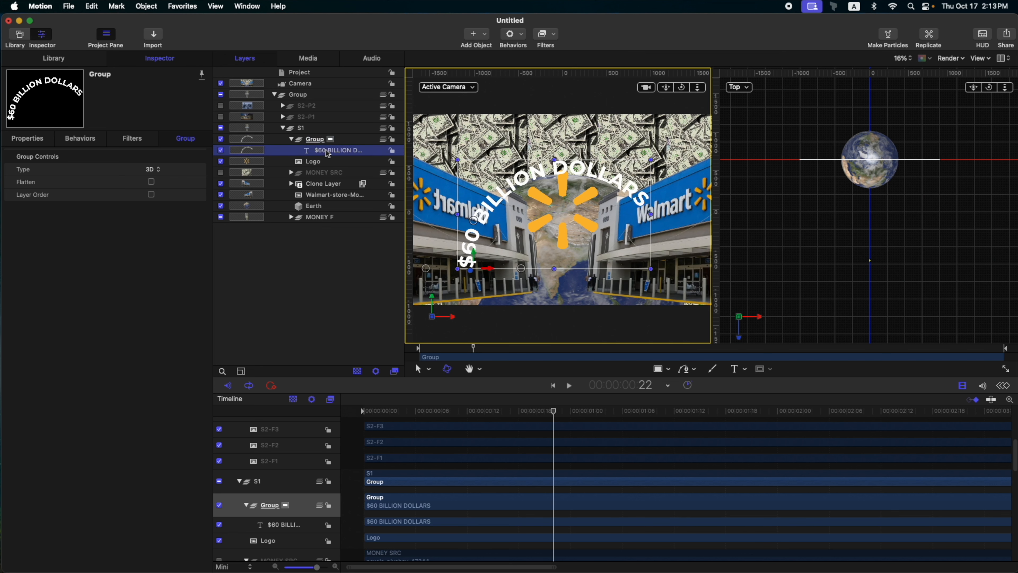
drag(97, 434, 157, 434)
click(315, 139)
drag(573, 132, 516, 181)
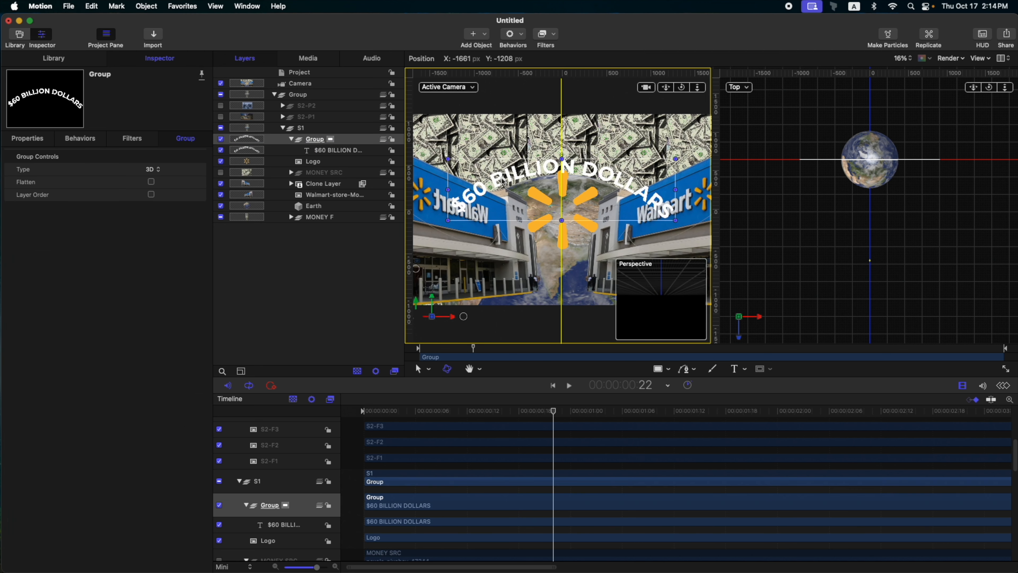
Step: Rename the group holding the $60 BILLION DOLLARS text as TEXT
click(333, 149)
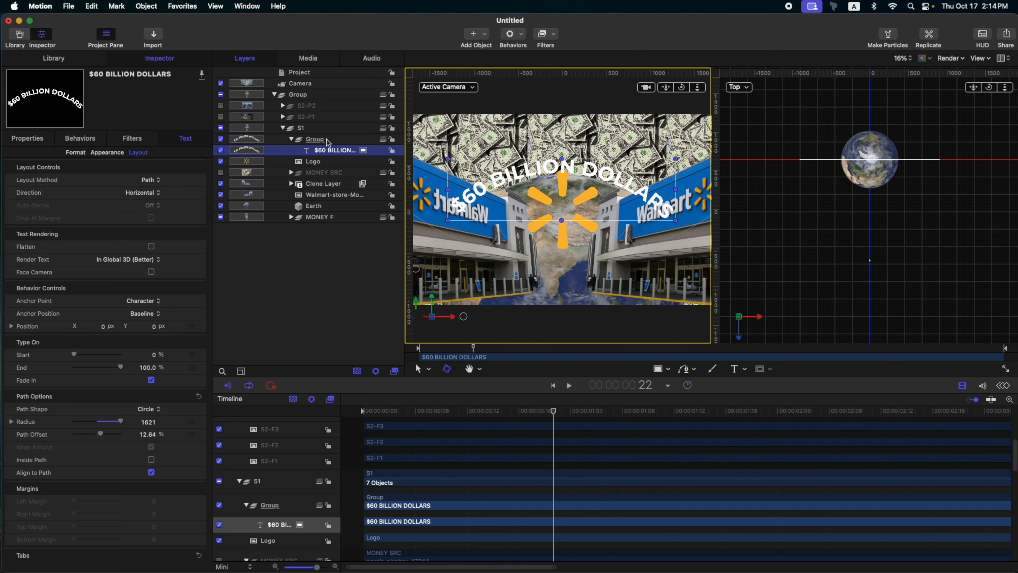
click(320, 141)
double_click(320, 141)
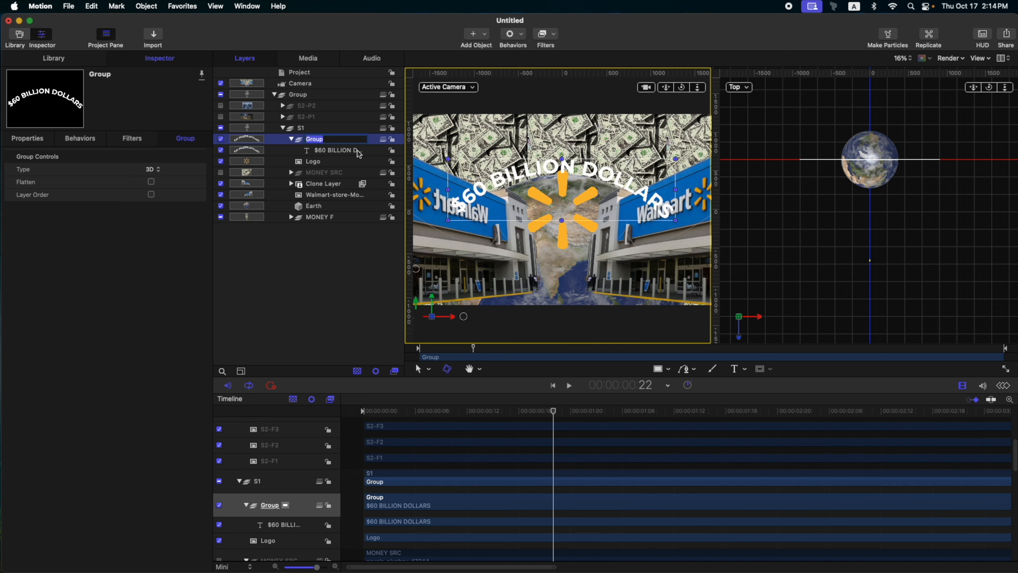
text(TEXT)
key(Return)
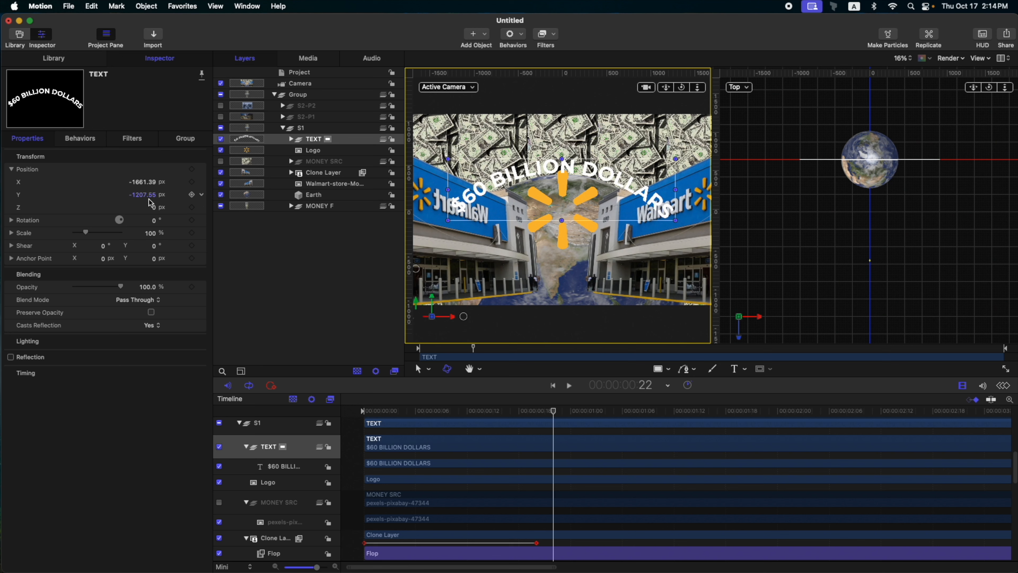
Step: Undo a trial Z shift of the TEXT group and place it below the Walmart store layer, above Earth, in S1
drag(156, 208, 133, 208)
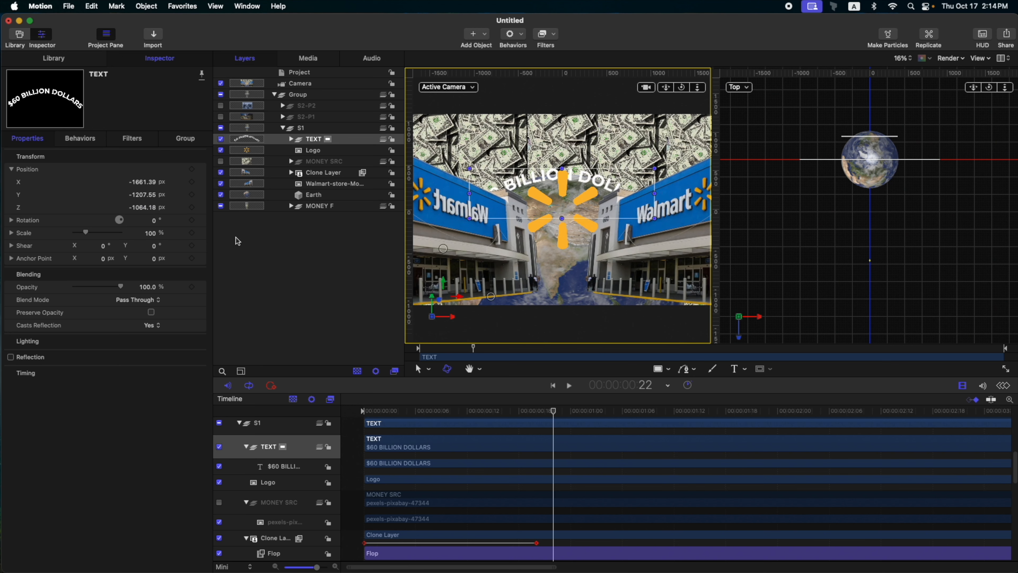
key(super+z)
key(super+z)
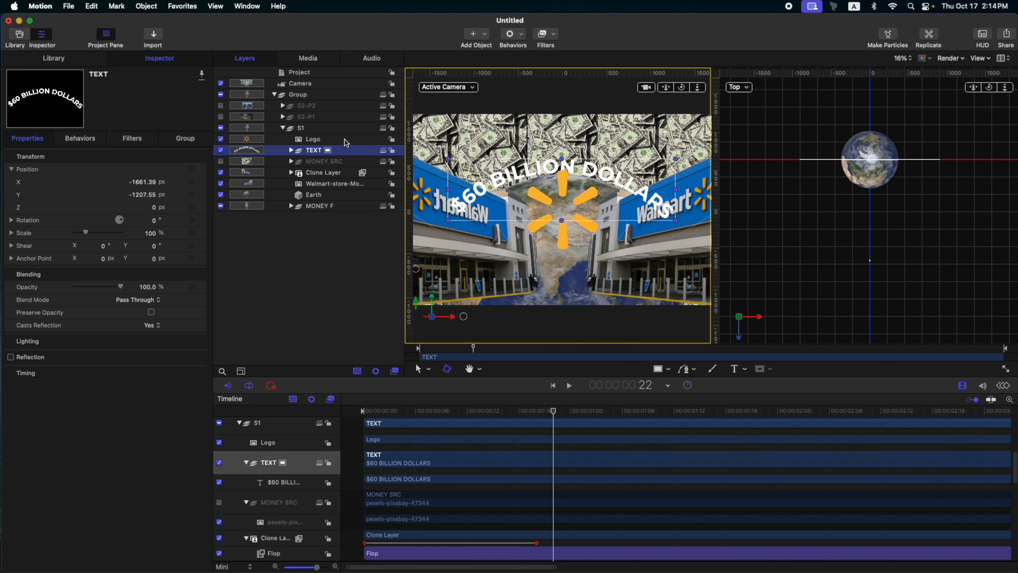
key(super+shift+z)
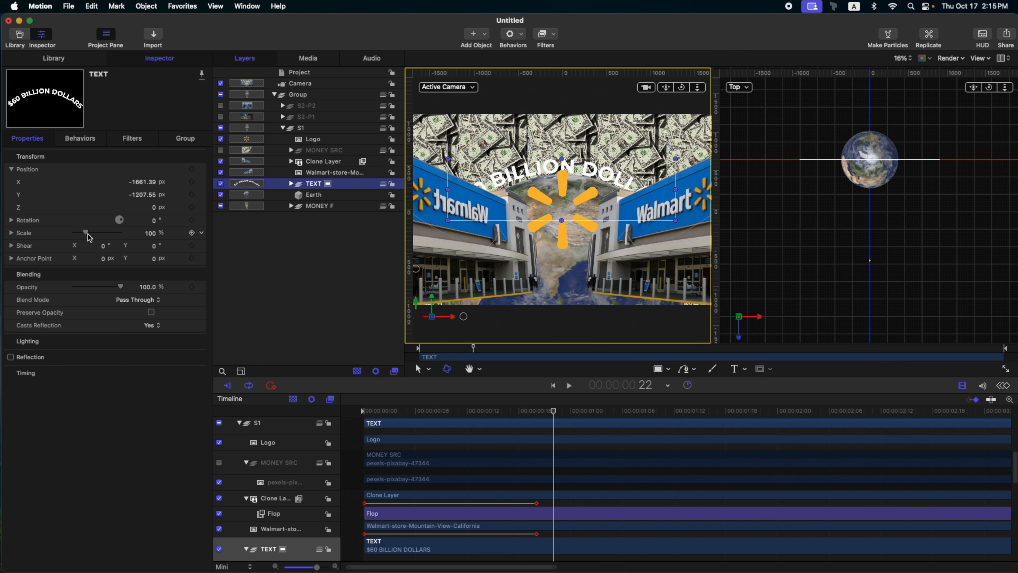
Step: Try a larger font size for the $60 BILLION DOLLARS text and undo it
click(291, 183)
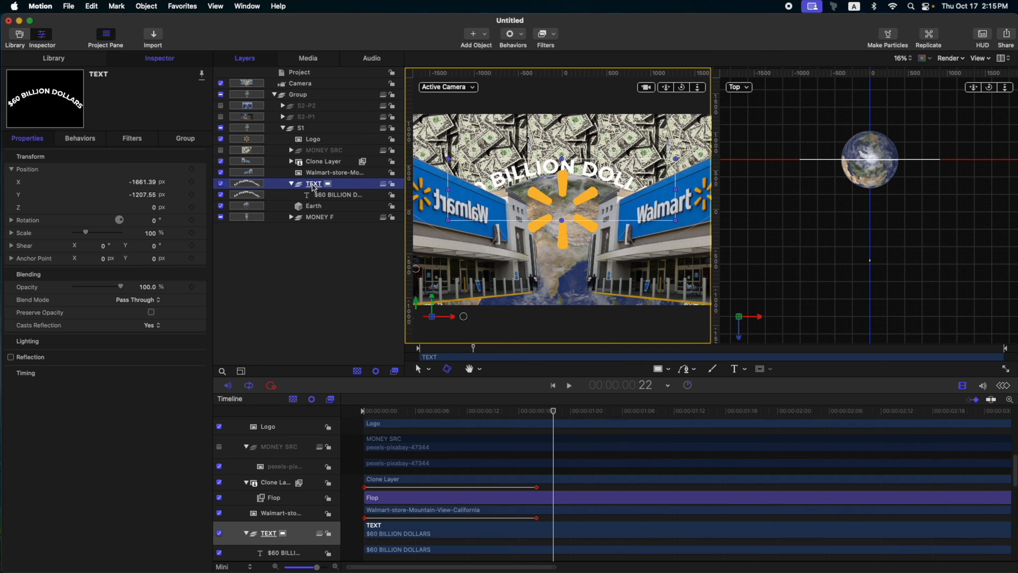
click(323, 196)
click(185, 138)
click(75, 153)
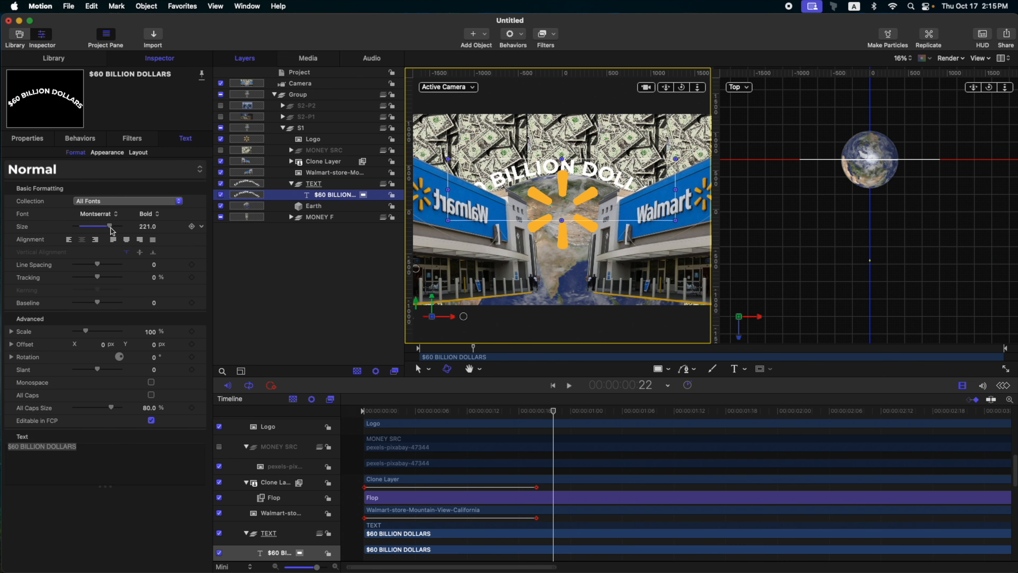
drag(110, 227, 124, 219)
key(super+z)
click(291, 184)
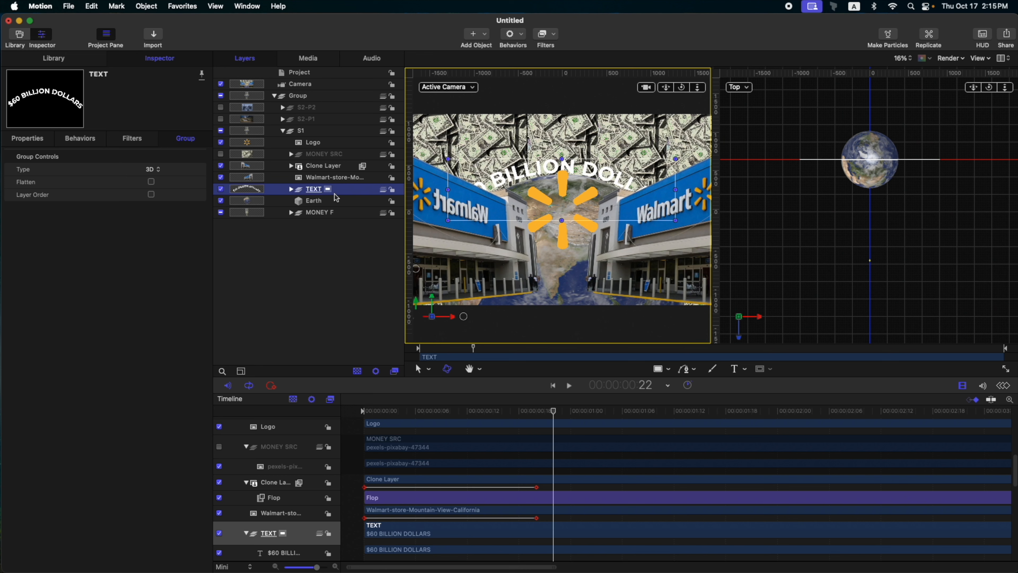
Step: Add the Fade Words In behavior to the $60 BILLION DOLLARS text from the timeline start and scrub through the animation
drag(554, 410, 597, 410)
click(291, 190)
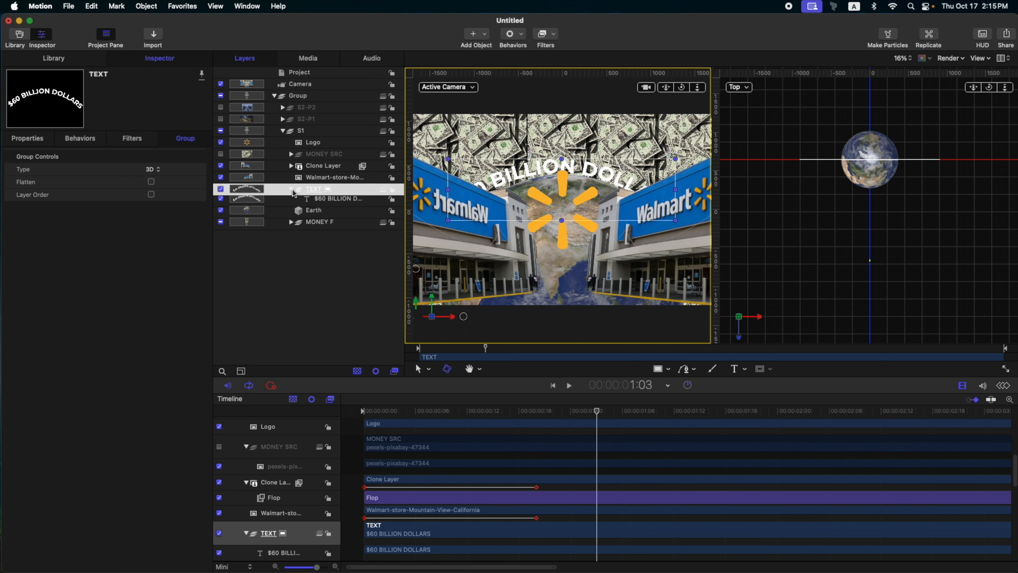
click(329, 200)
drag(479, 411, 364, 411)
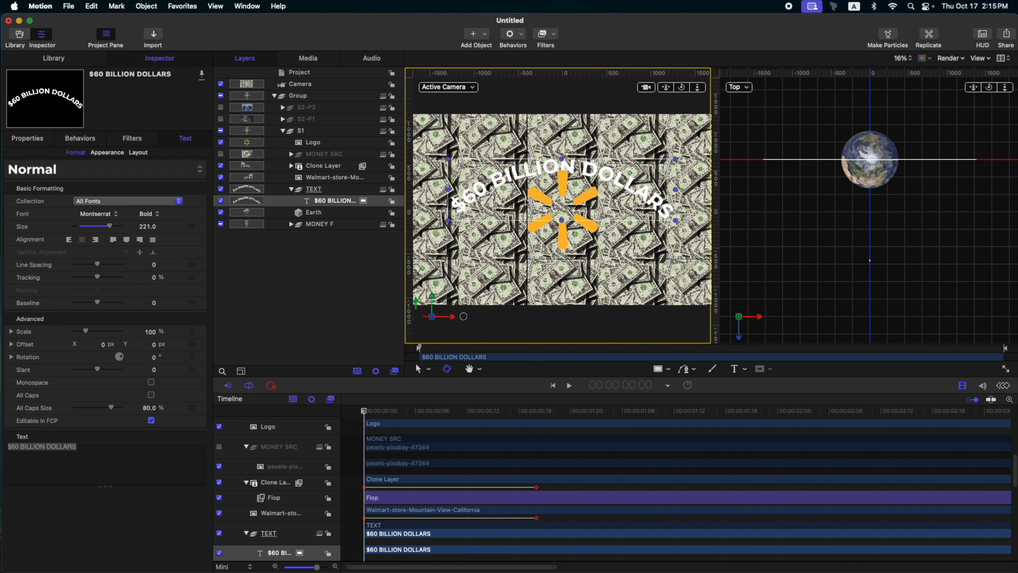
click(513, 34)
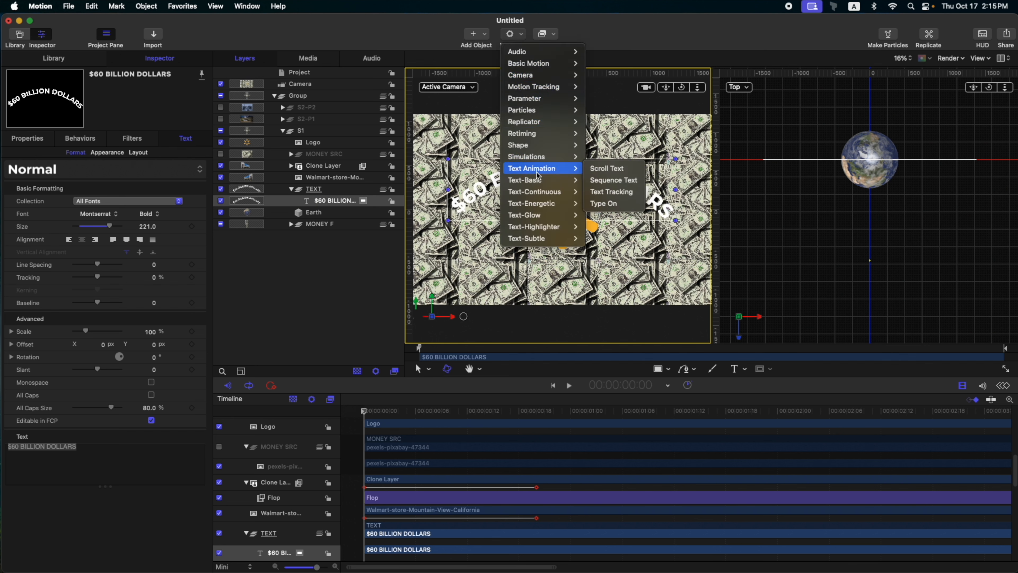
mouse_move(549, 181)
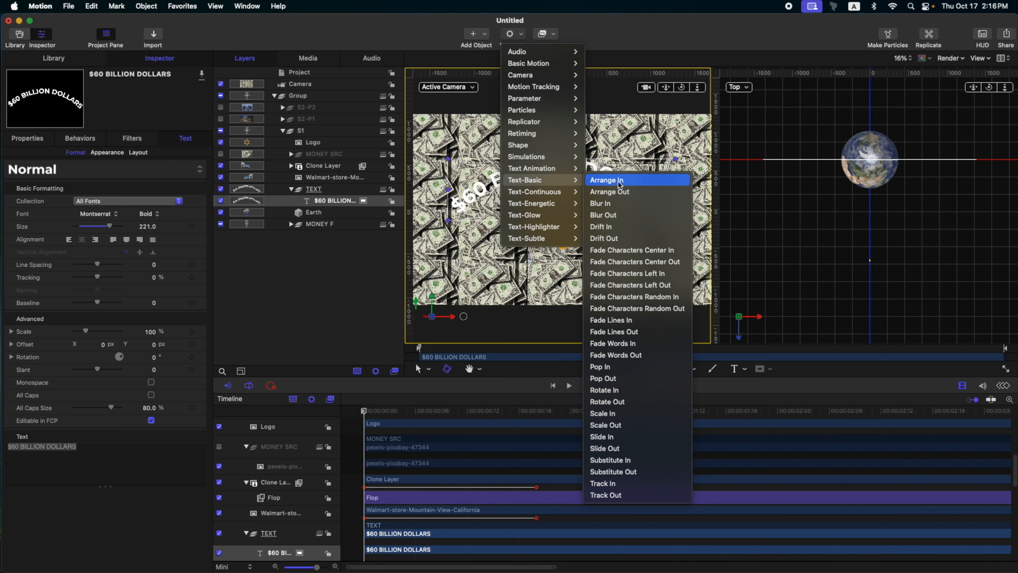
click(631, 345)
drag(378, 413, 582, 420)
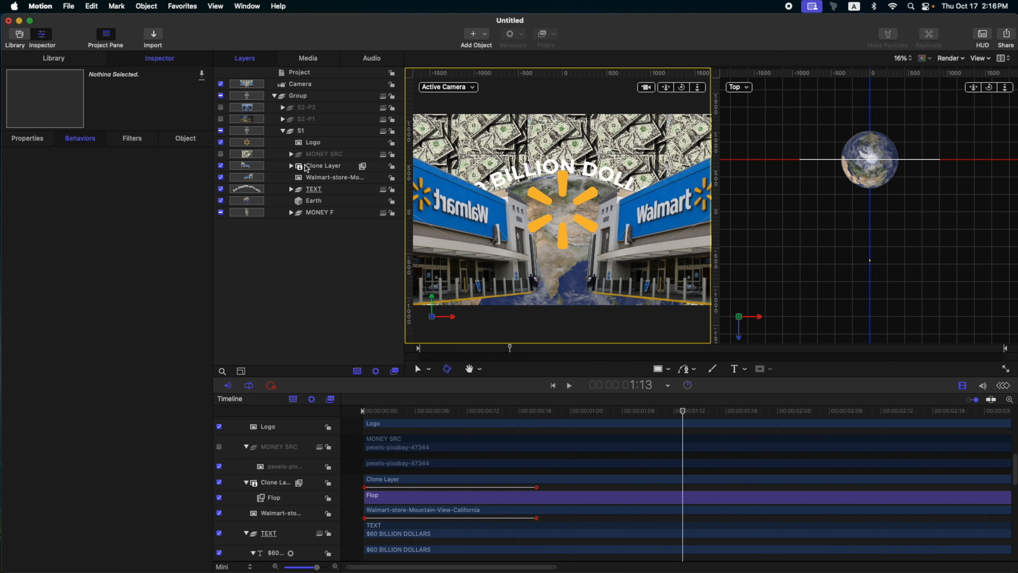
Step: Raise the Logo layer to a Y position of 750 px with the playhead at the first frame
click(320, 143)
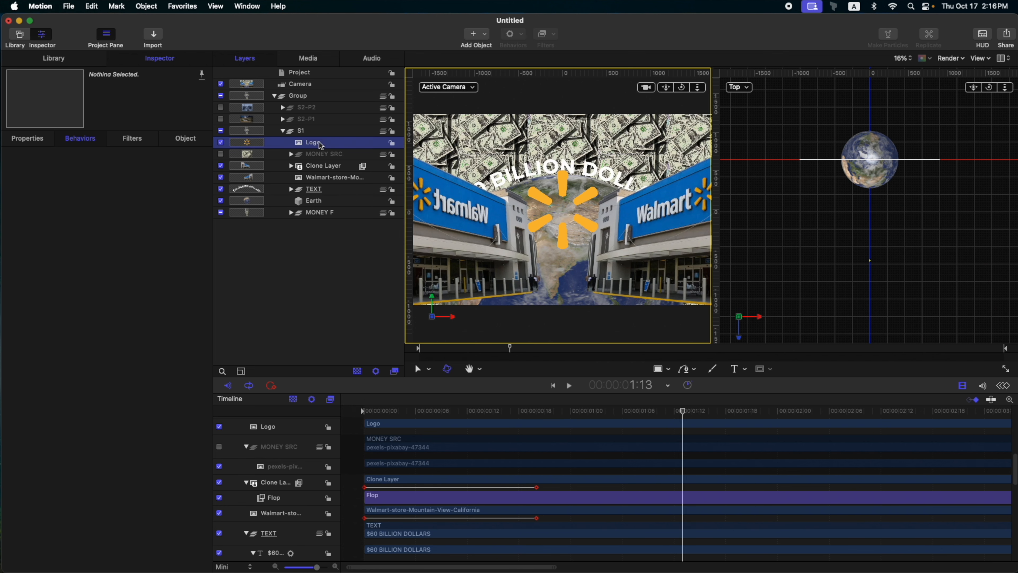
key(Home)
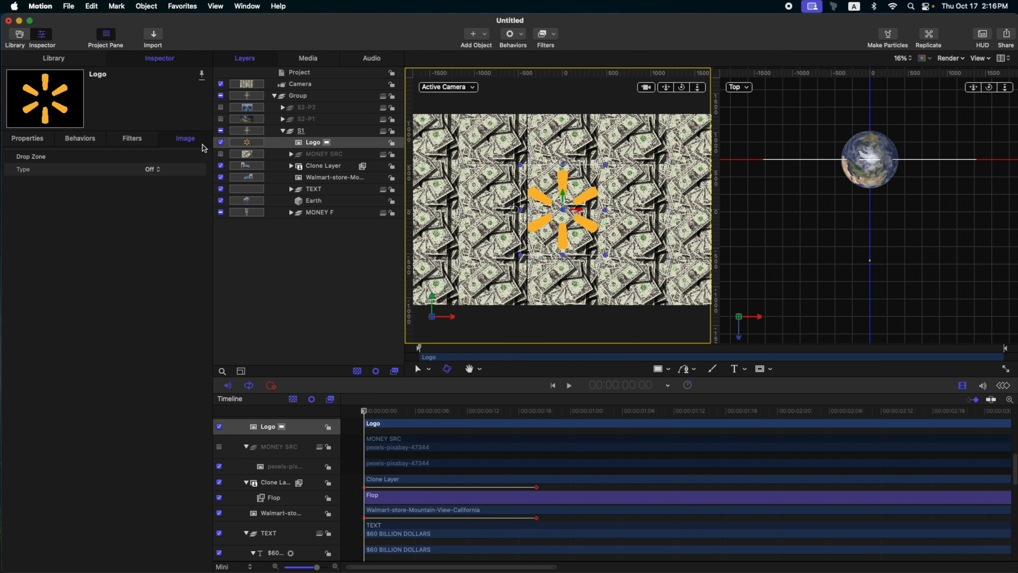
click(46, 141)
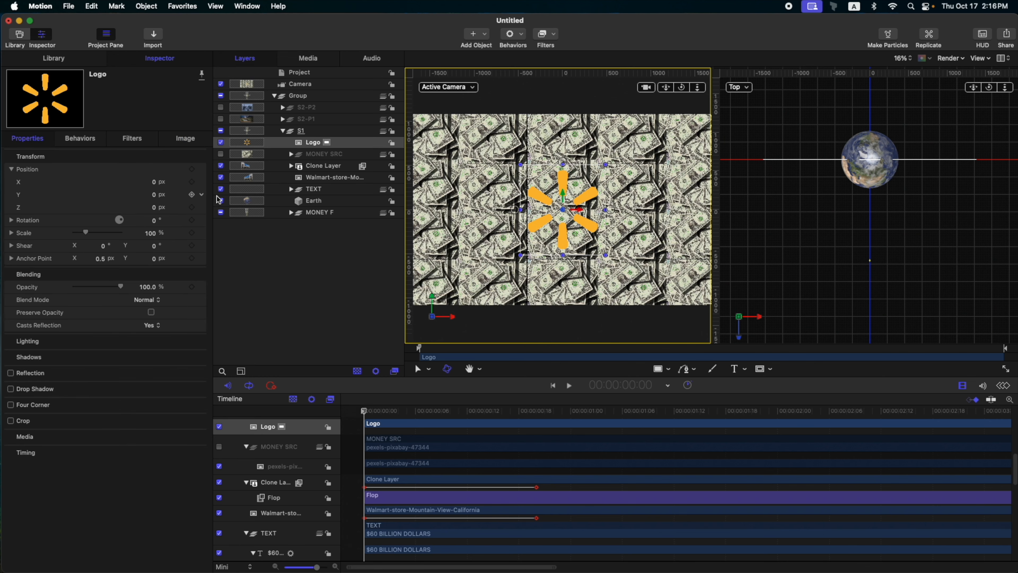
drag(563, 201, 557, 133)
click(144, 194)
text(750)
key(Return)
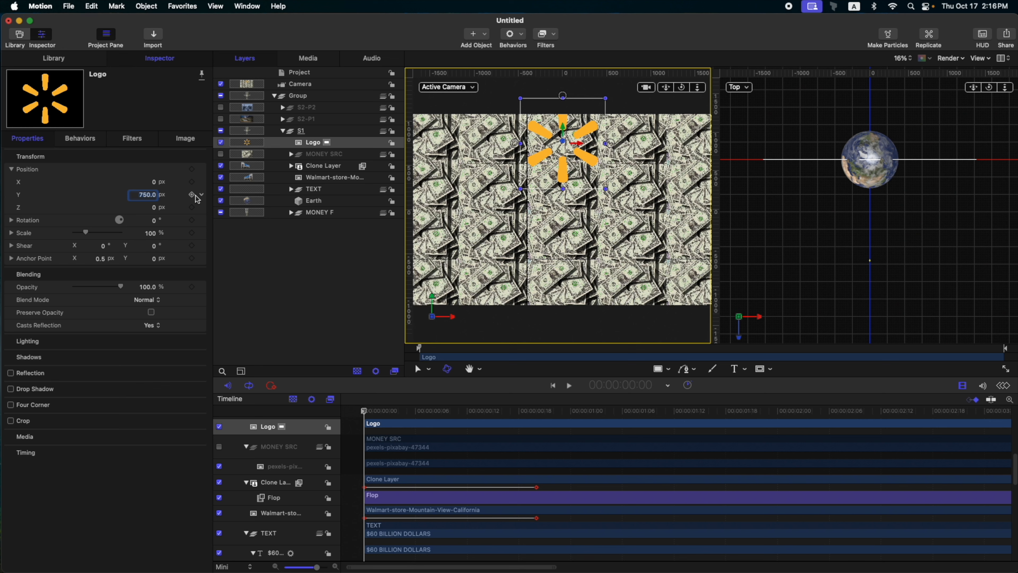
Step: Set the camera's angle of view to 35 degrees
click(301, 85)
click(185, 138)
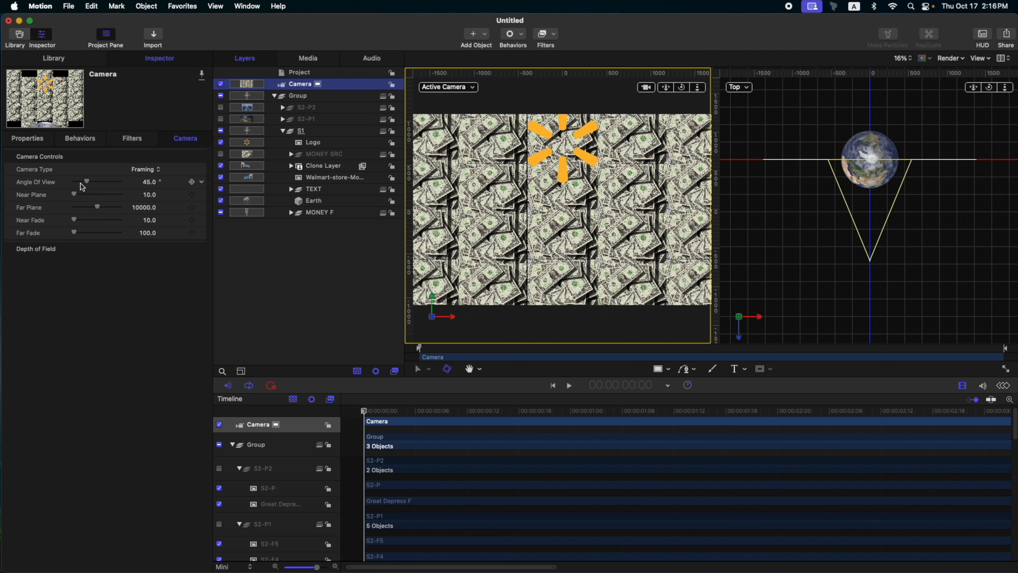
click(151, 183)
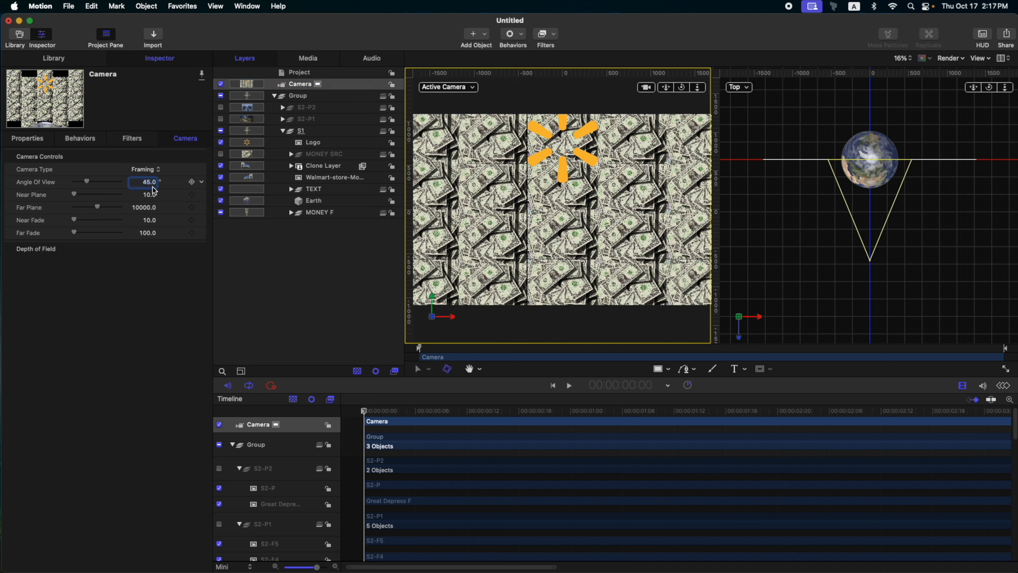
text(35)
key(Return)
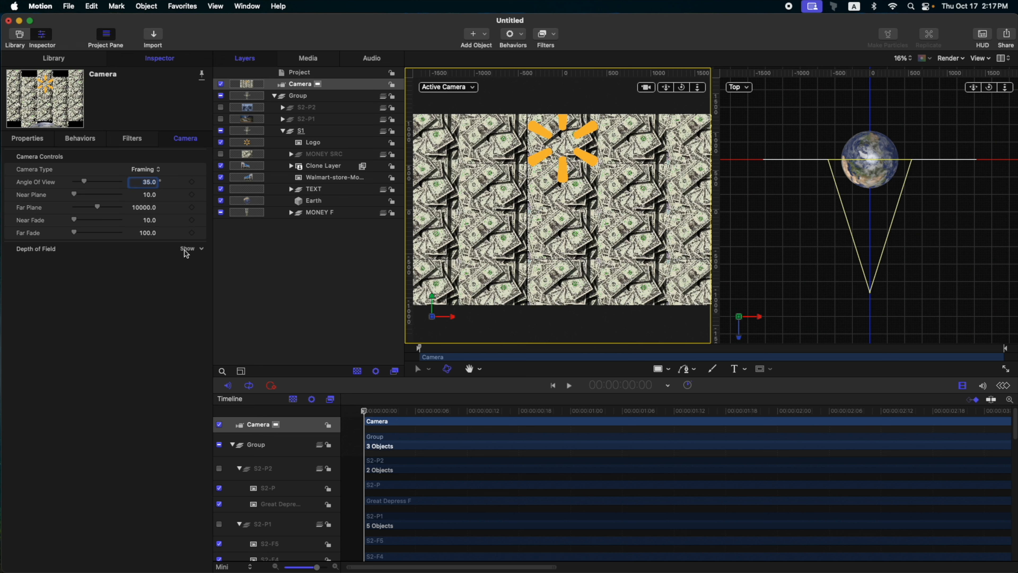
Step: Set the camera's DOF Blur Amount to 100 and make sure Depth of Field rendering is on
click(187, 249)
drag(79, 264, 122, 261)
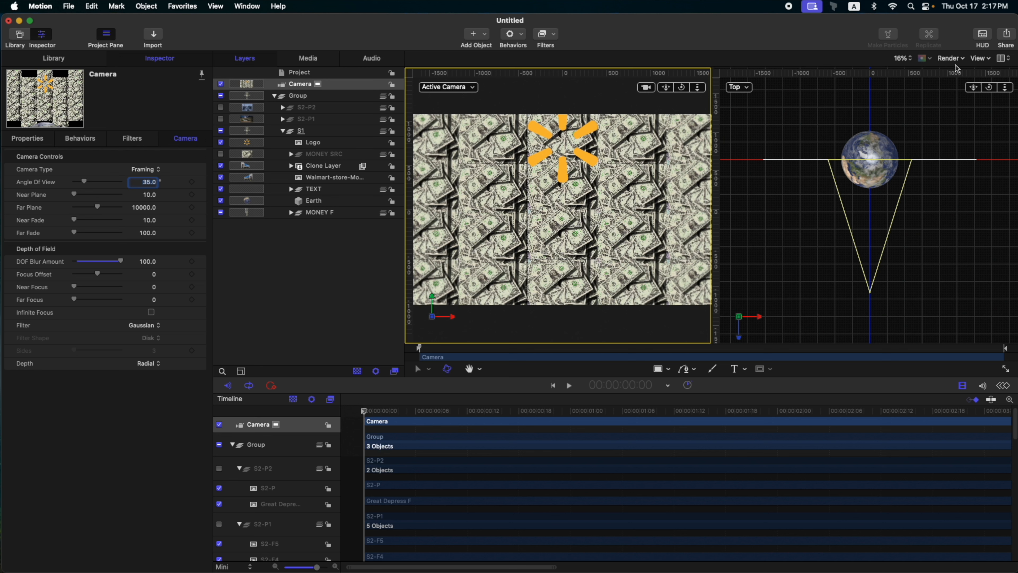
click(962, 61)
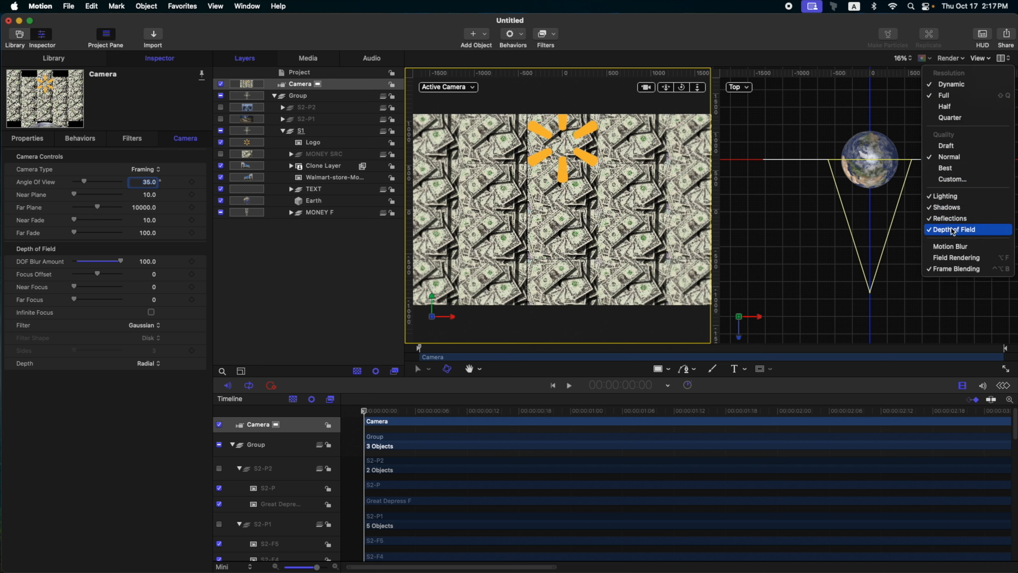
click(953, 230)
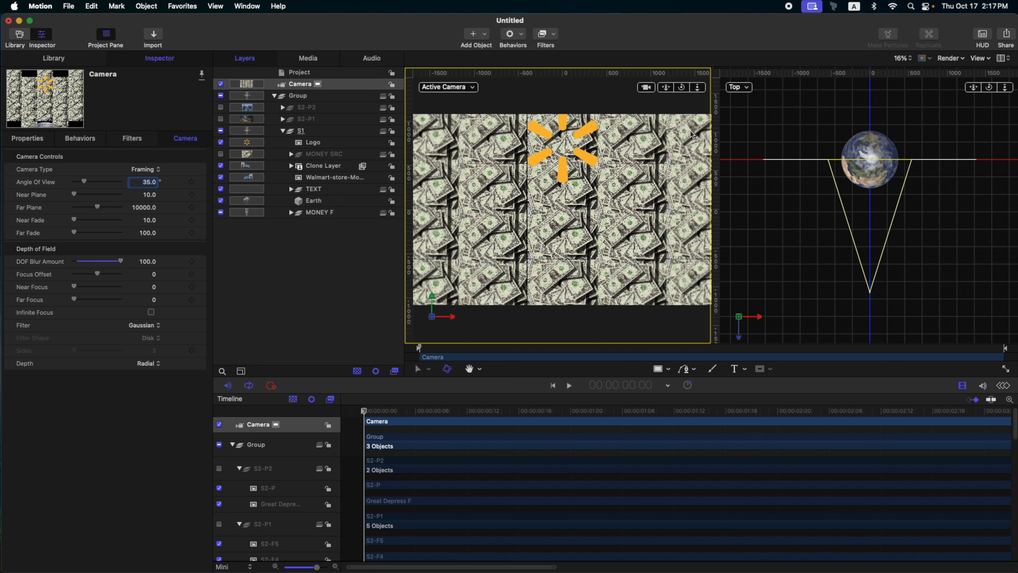
Step: Keyframe the camera's Y and Z position at the first frame and at 1:00, starting it raised and pushed forward into the scene
click(35, 139)
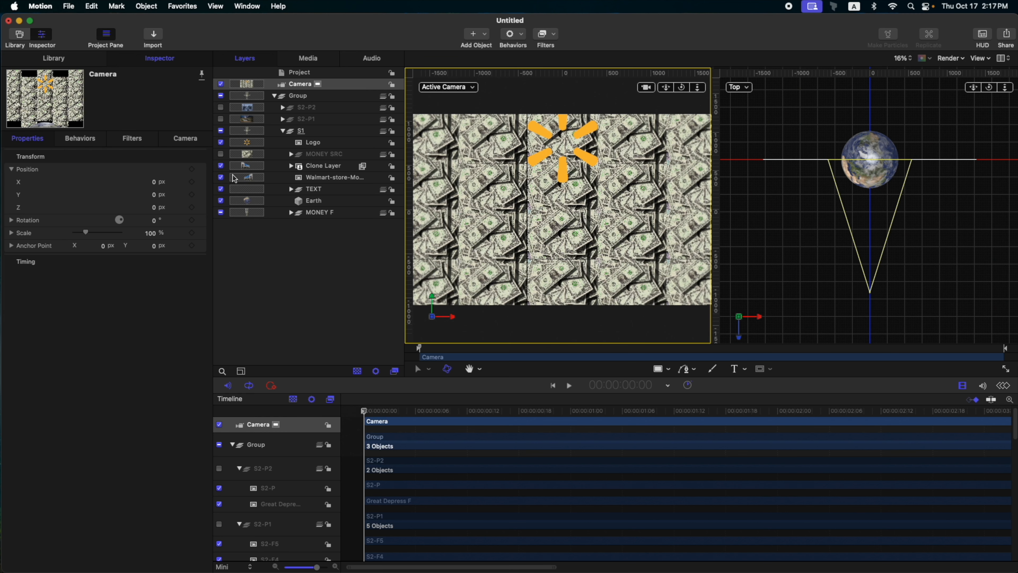
click(191, 194)
click(191, 208)
drag(474, 413, 571, 411)
click(192, 207)
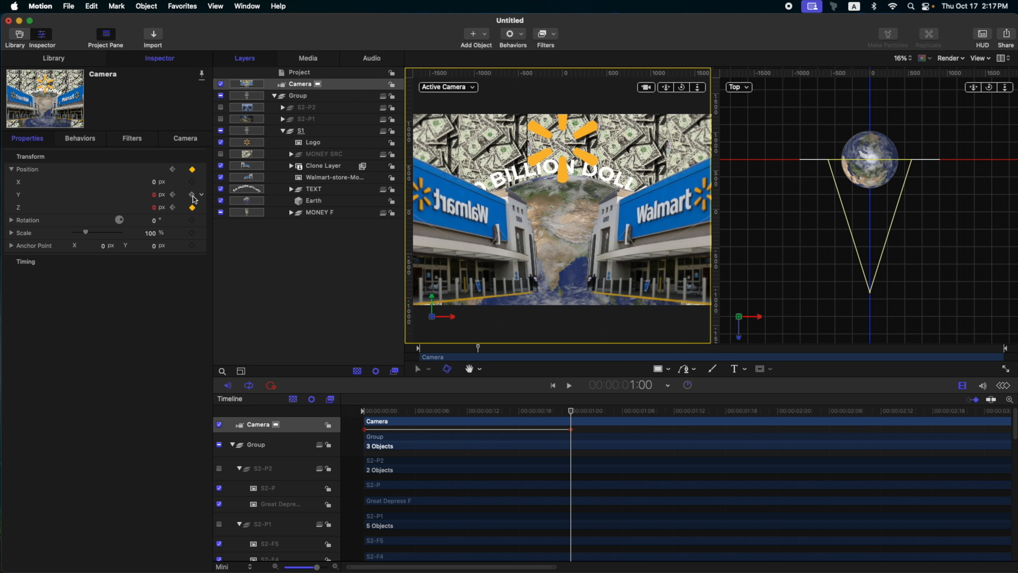
key(Home)
drag(159, 194, 147, 204)
Step: Adjust the camera's position curves in an enlarged Keyframe Editor, play back the move, and return the playhead to 1:00
click(1004, 385)
click(963, 385)
drag(826, 393, 826, 259)
drag(705, 323, 528, 283)
click(1003, 251)
click(962, 252)
drag(825, 260, 825, 401)
key(space)
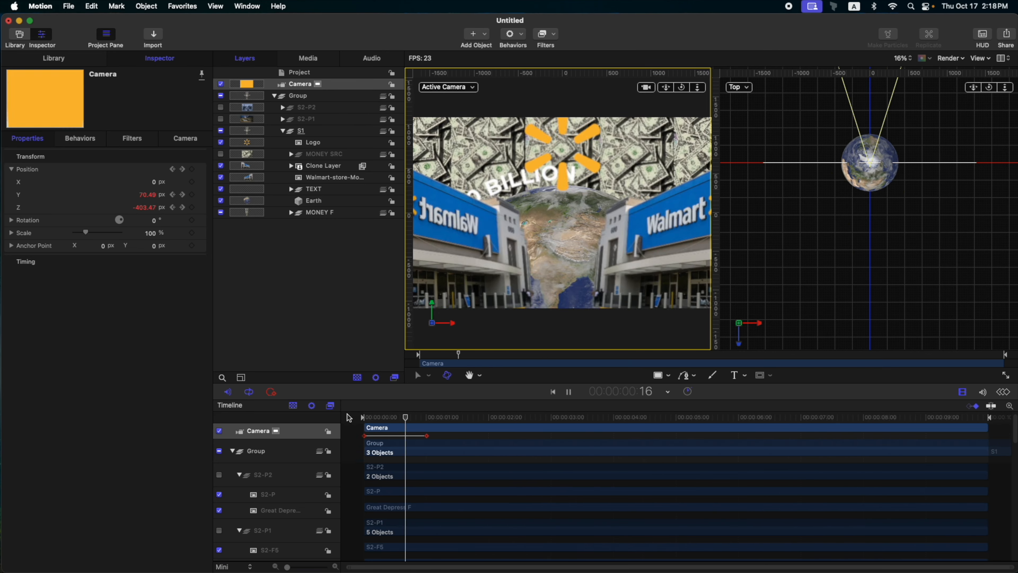
drag(431, 416, 424, 416)
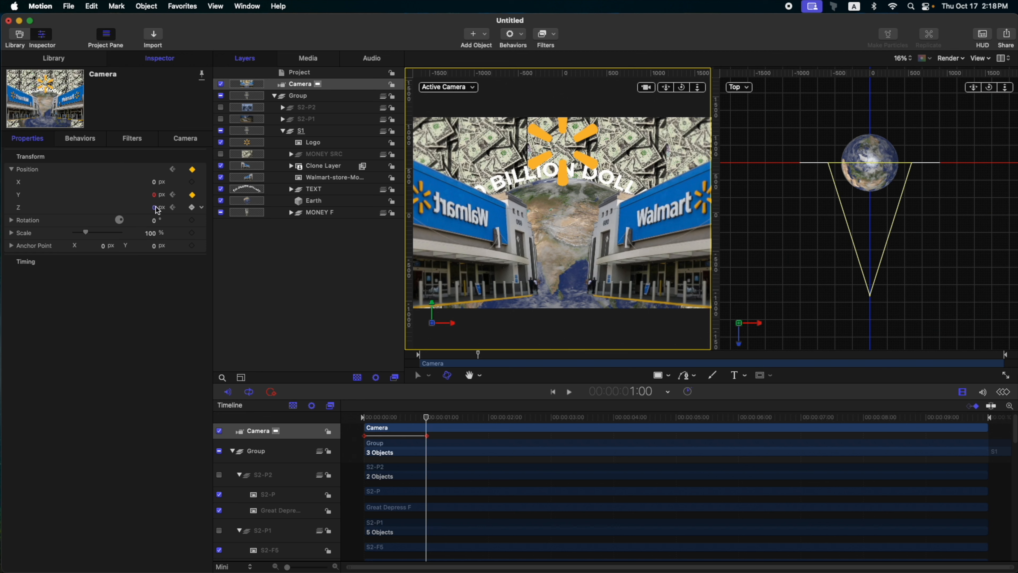
Step: Raise the camera's Y position keyframe at 1:00 to 148.57 px
mouse_move(157, 197)
mouse_down()
mouse_move(160, 221)
mouse_move(143, 195)
mouse_up()
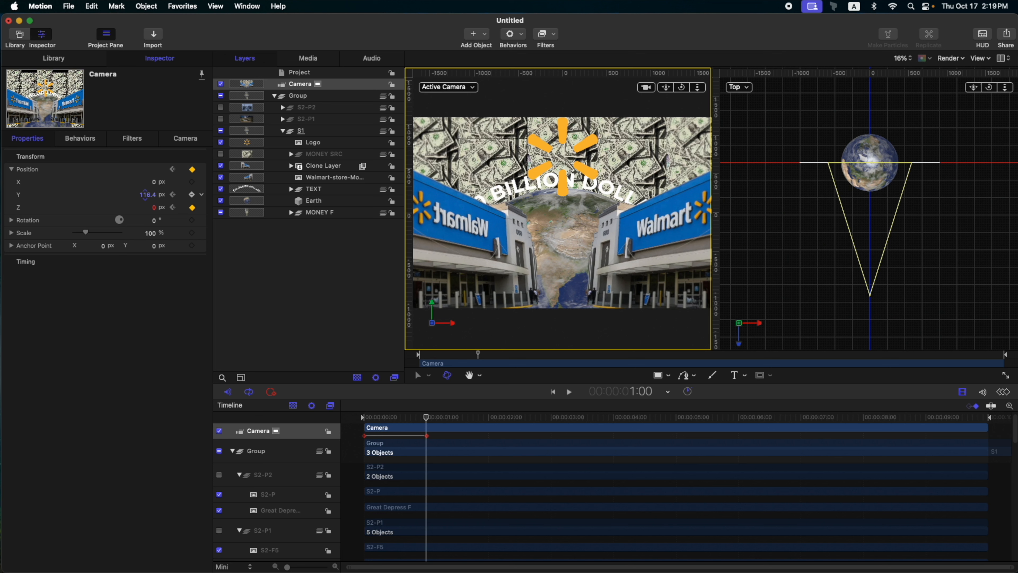
double_click(147, 195)
text(0)
key(Return)
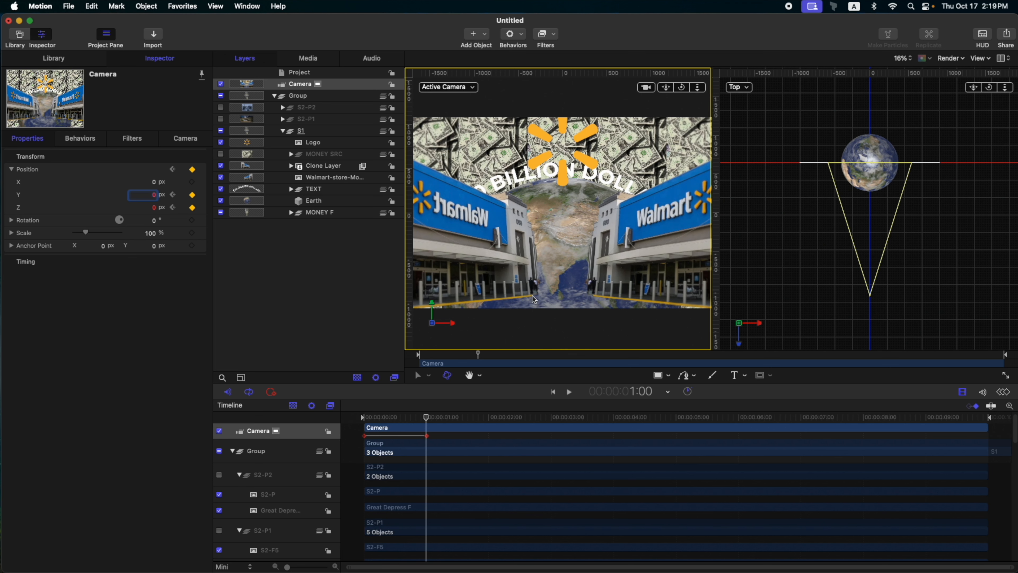
drag(154, 195, 154, 135)
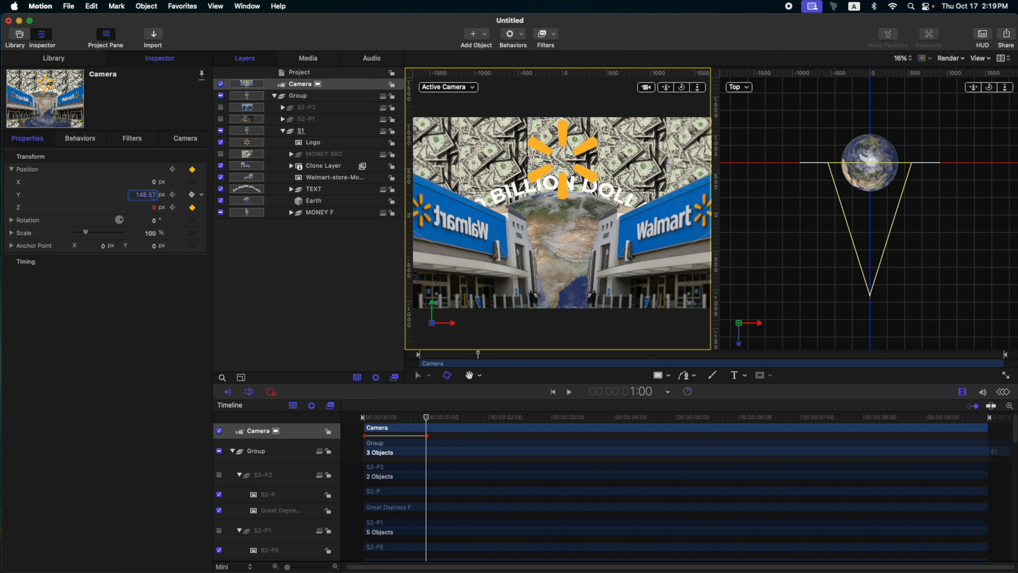
Step: Try different Y and Z positions for the camera at the first frame, and play back the move
key(Home)
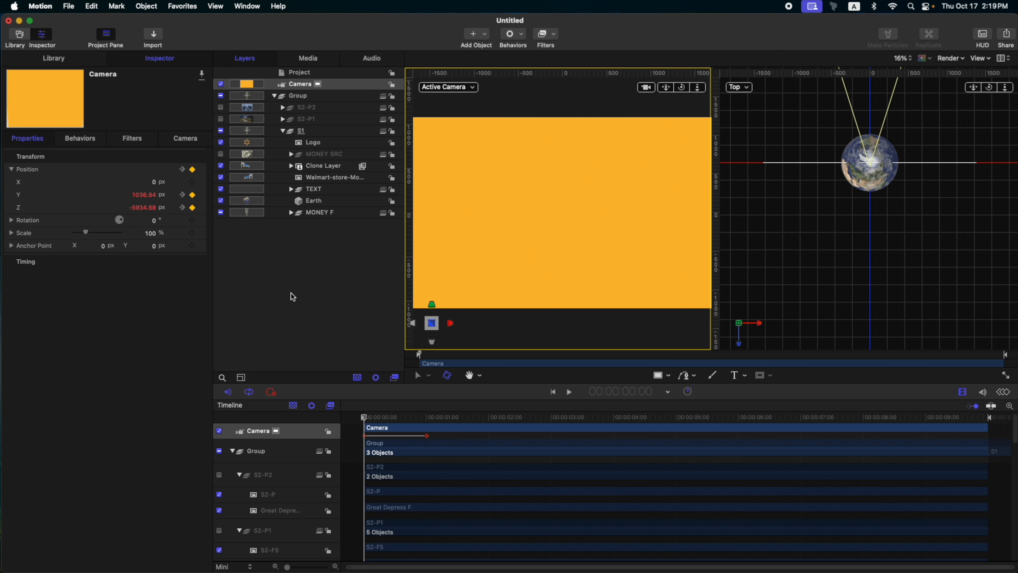
drag(153, 195, 152, 0)
drag(153, 210, 143, 0)
drag(143, 195, 145, 0)
click(303, 276)
key(space)
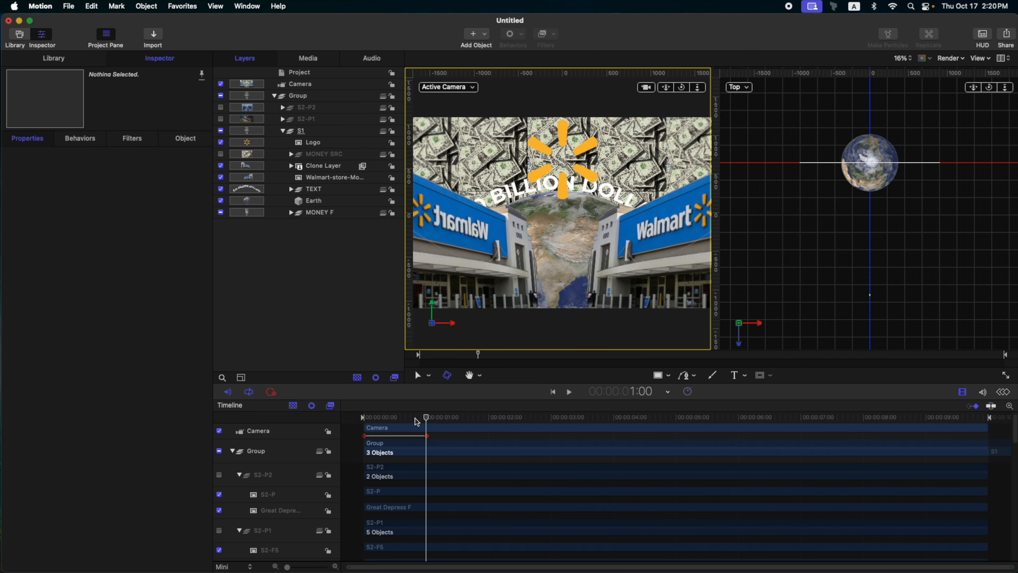
key(space)
Step: Try setting the Logo's Y position to 0 px and scrub back through the camera move
click(326, 141)
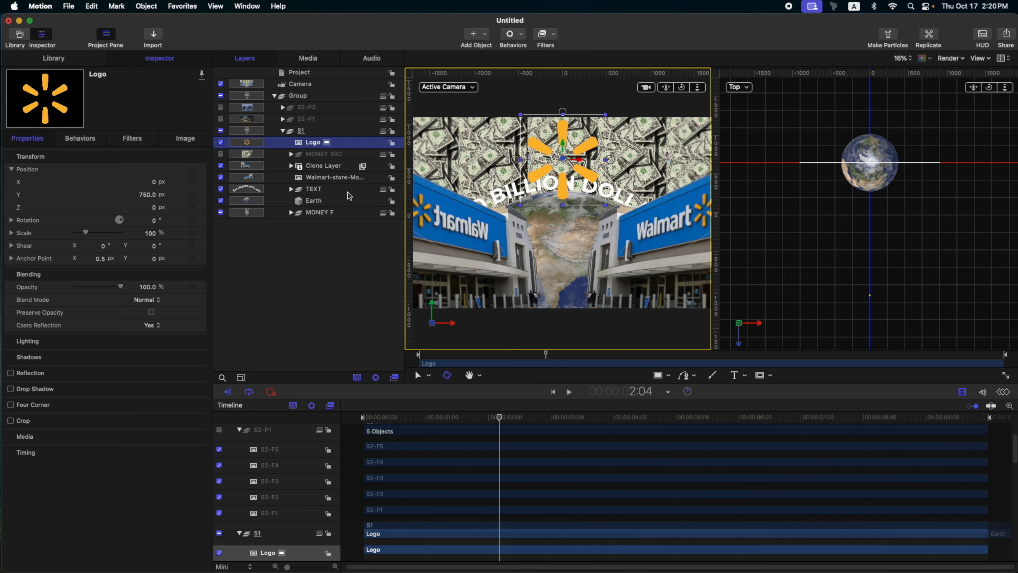
drag(426, 418, 447, 414)
click(154, 195)
text(0)
key(Return)
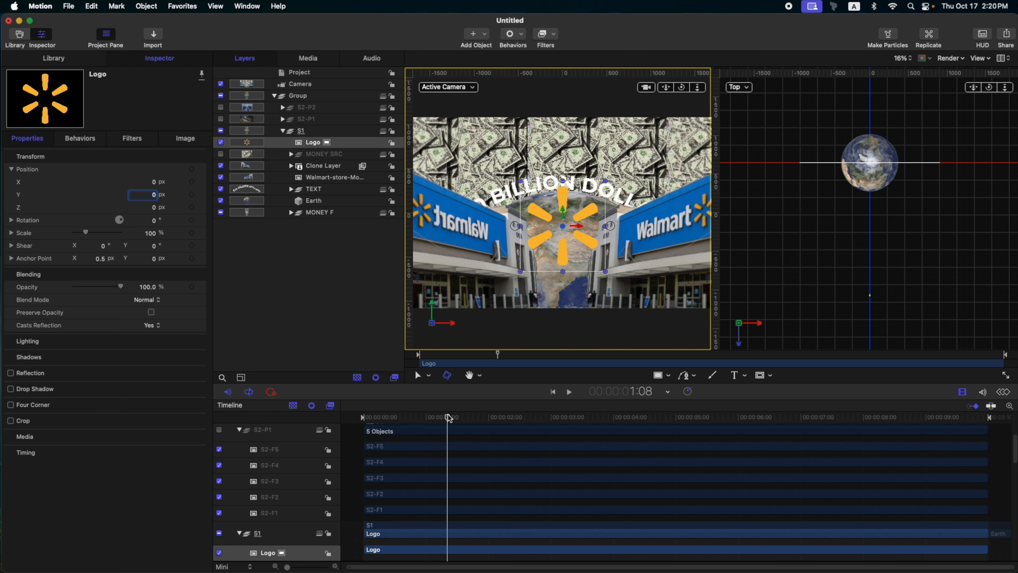
drag(448, 418, 406, 418)
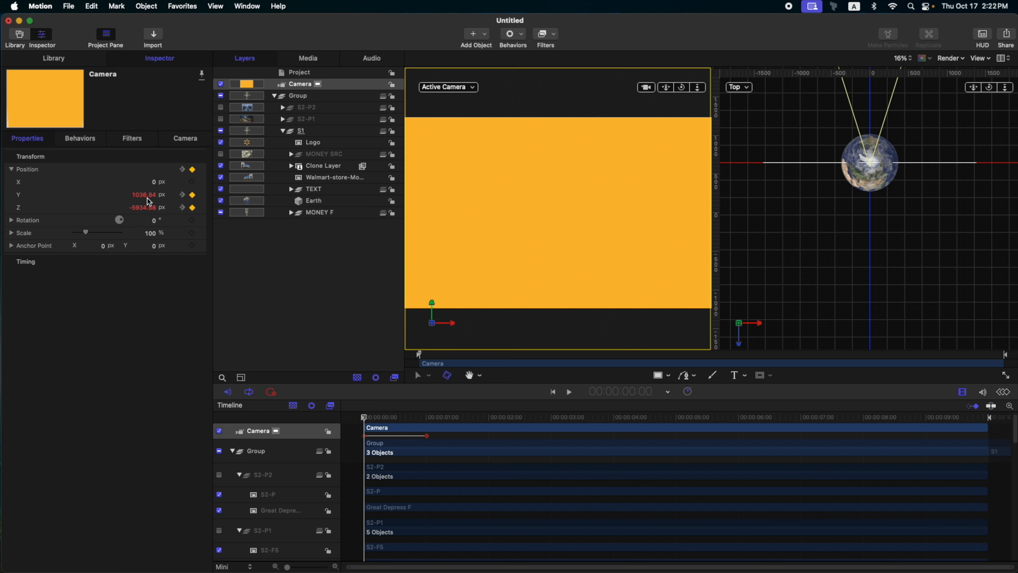
Step: Readjust the camera's starting position at the first frame, and play back the camera move several times
drag(144, 195, 2, 208)
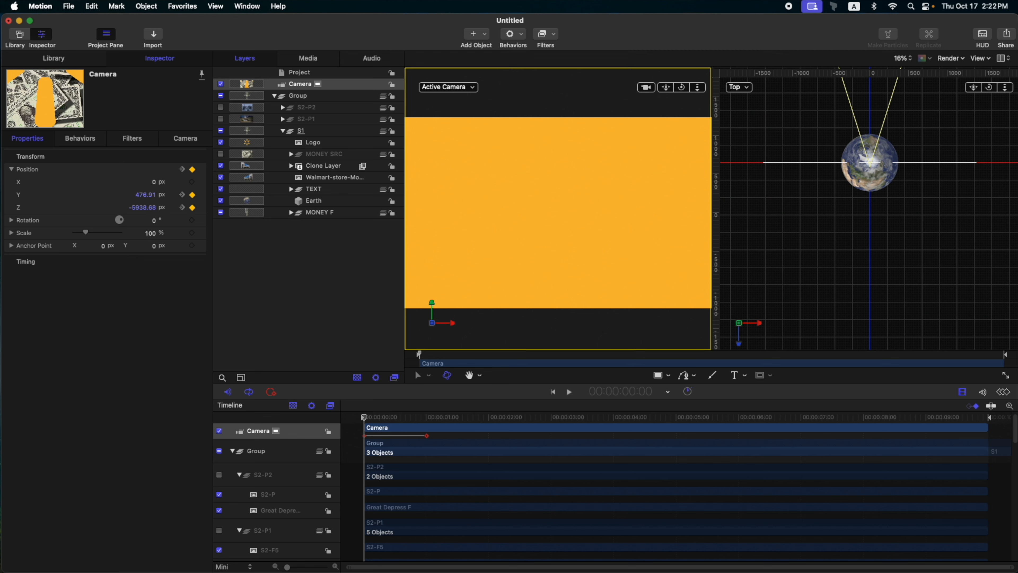
click(259, 277)
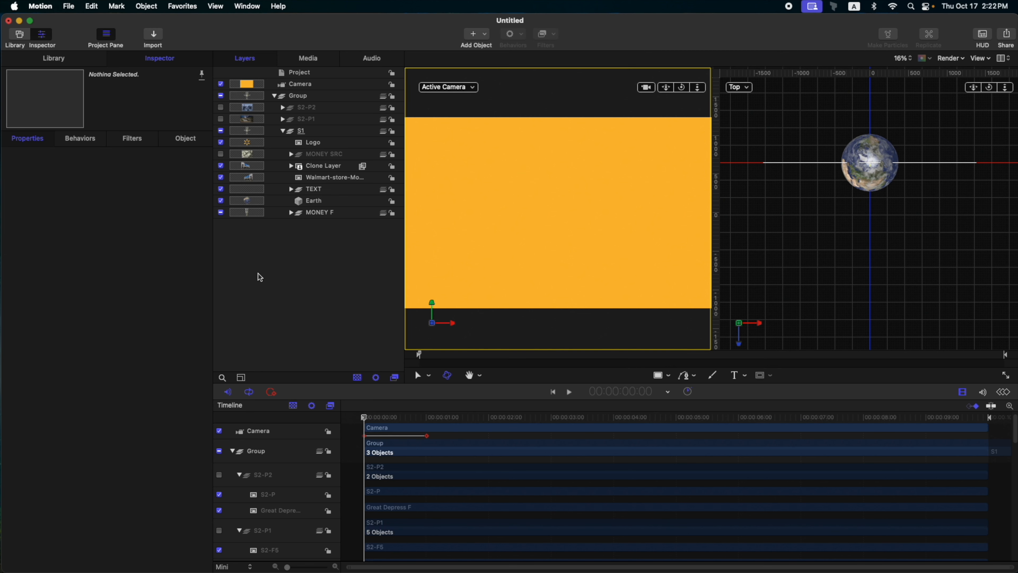
key(space)
key(space)
key(Home)
key(space)
key(space)
key(Home)
key(space)
key(space)
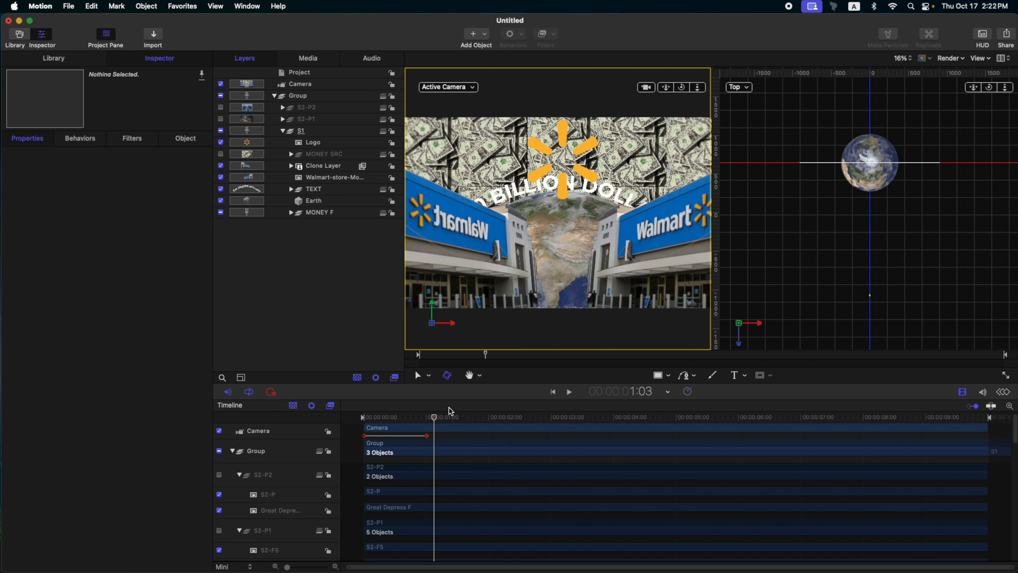
Step: Keyframe the Logo's opacity from 100% at 1:00 to 0% at 1:20
drag(434, 415, 427, 420)
click(320, 142)
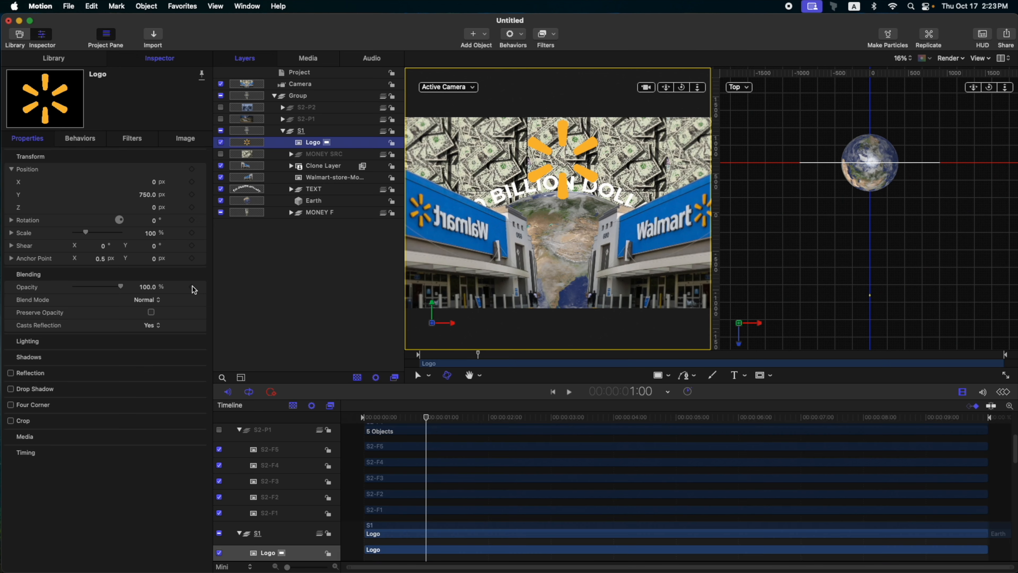
click(191, 287)
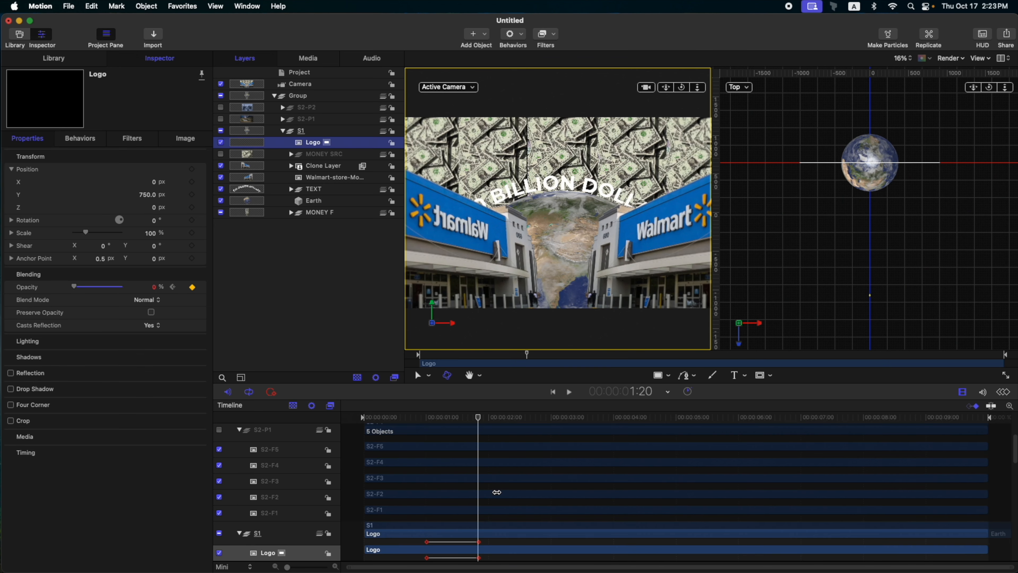
drag(407, 421, 479, 405)
Step: Try to shift the TEXT group to a later start in the timeline, and scrub to check its timing
click(324, 188)
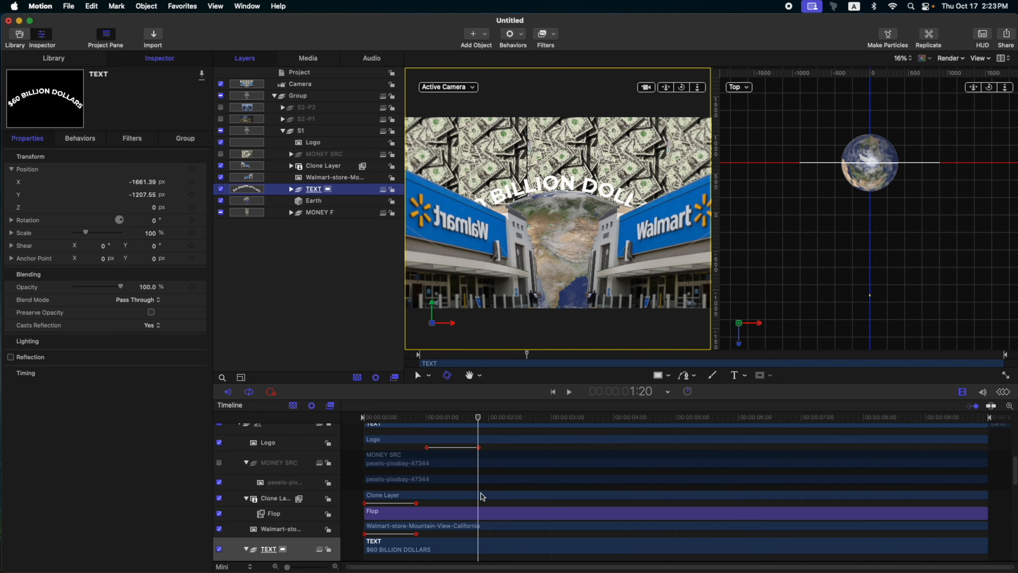
drag(447, 541, 469, 543)
click(436, 418)
drag(435, 417, 473, 418)
drag(456, 543, 451, 543)
drag(430, 418, 520, 413)
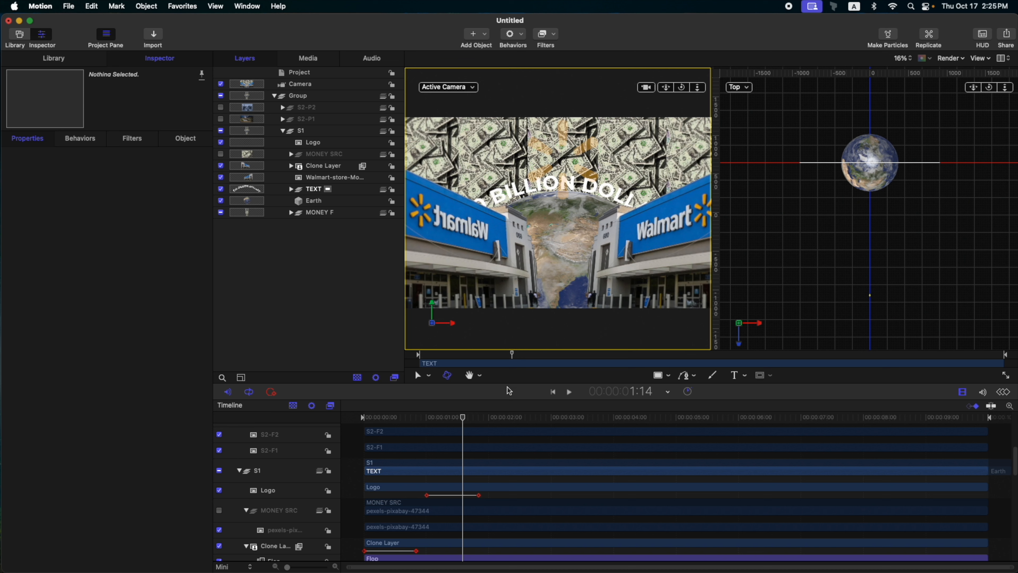
Step: Group the TEXT and Earth layers as TE, and set the new group's Y position to 427 px
click(309, 190)
shift+click(314, 201)
key(shift+super+g)
double_click(315, 189)
key(super+a)
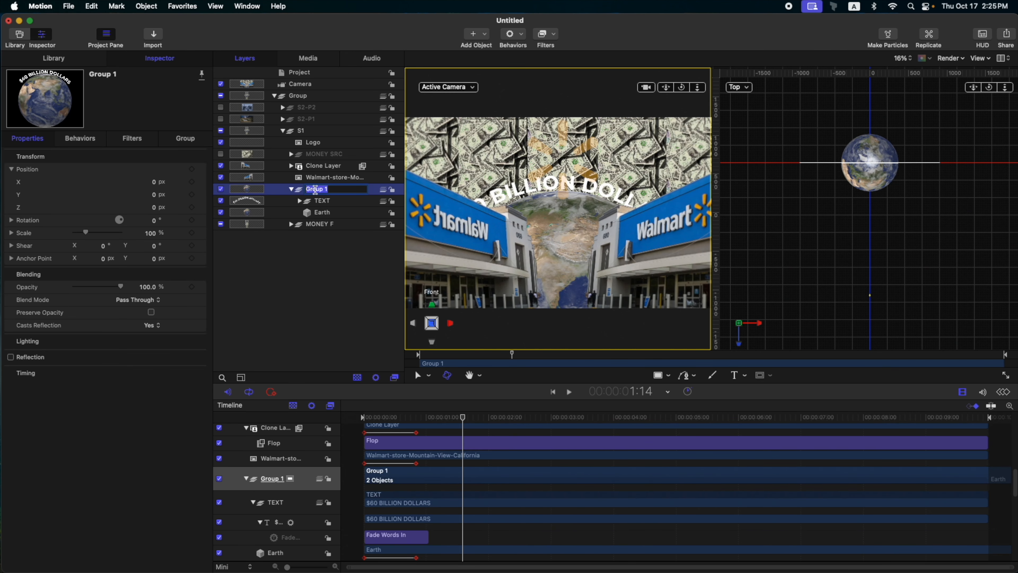
text(TE)
key(Return)
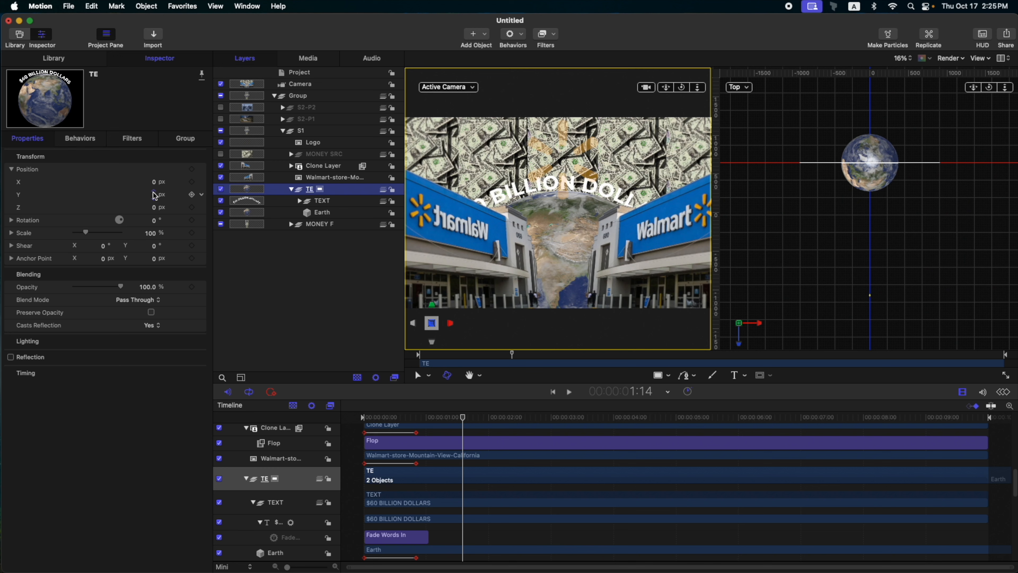
mouse_move(155, 196)
mouse_down()
mouse_move(169, 189)
mouse_move(153, 194)
mouse_up()
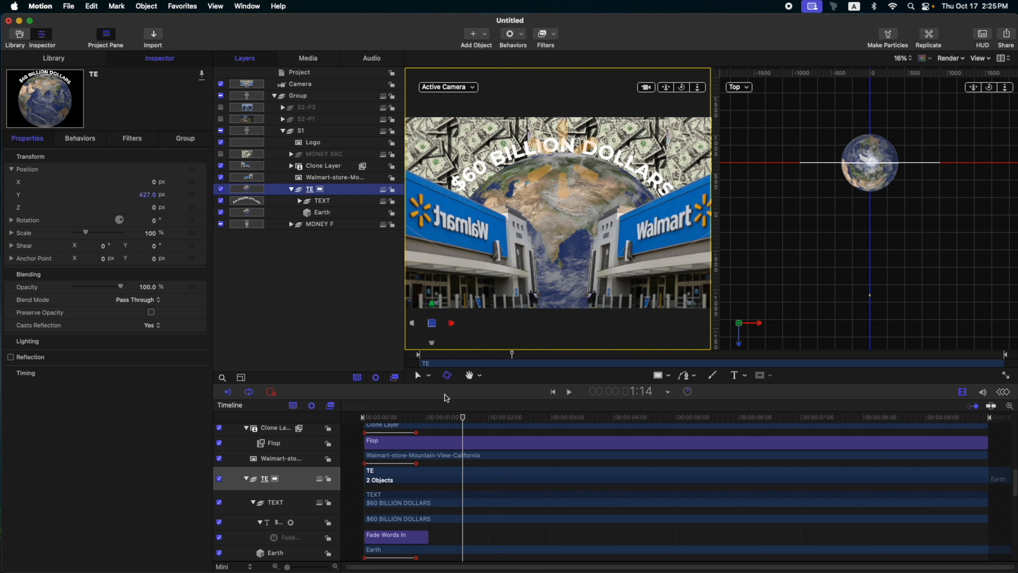
click(311, 280)
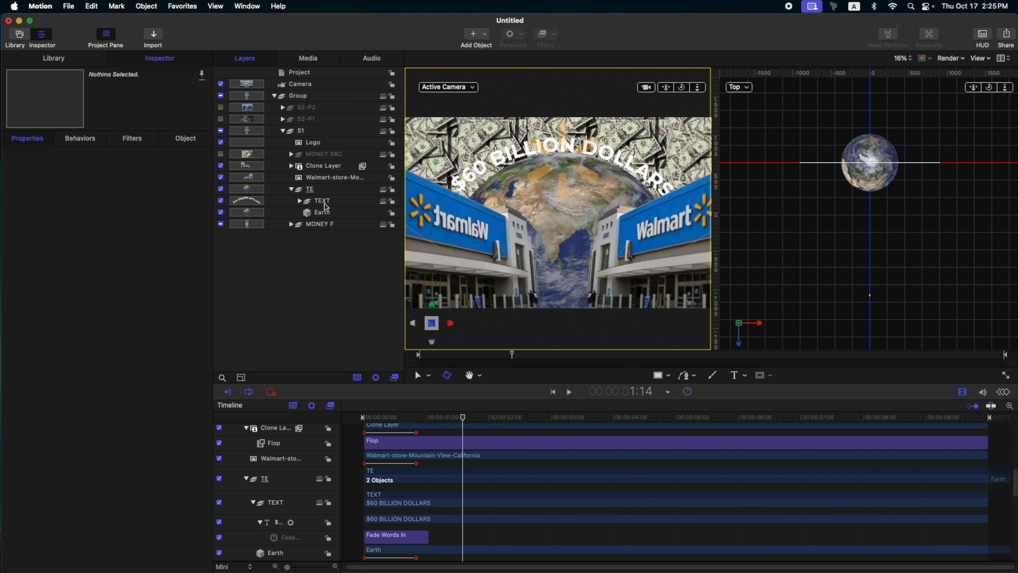
Step: Move the TEXT group later in the timeline so it starts at about 1:03
click(327, 201)
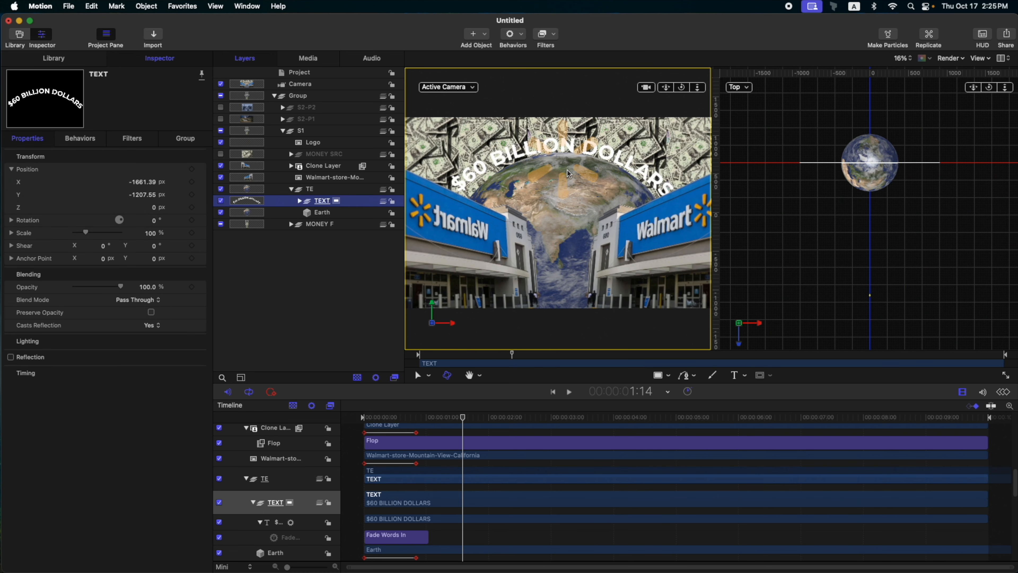
scroll(433, 446, up, 1)
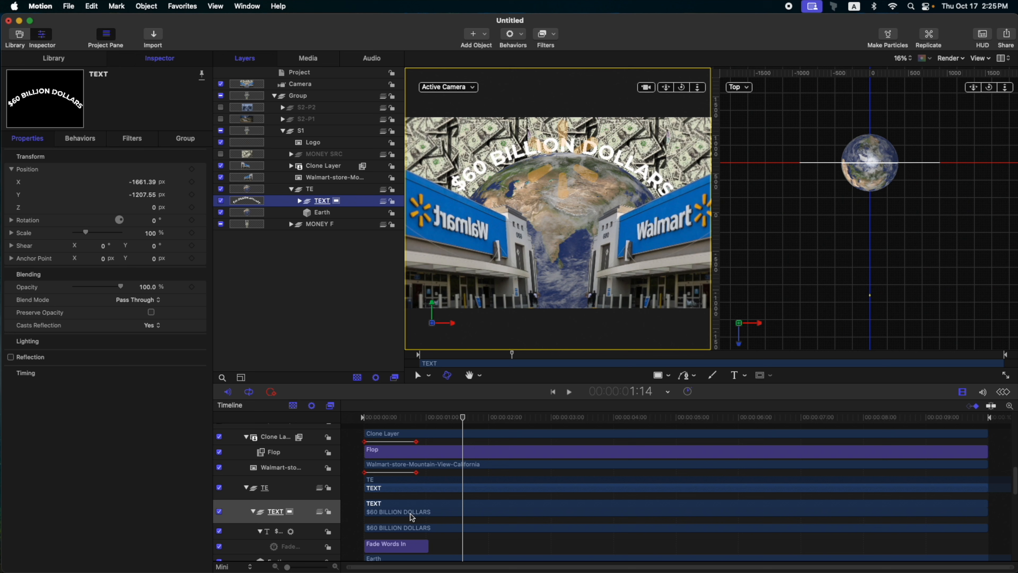
click(415, 505)
drag(415, 505, 483, 505)
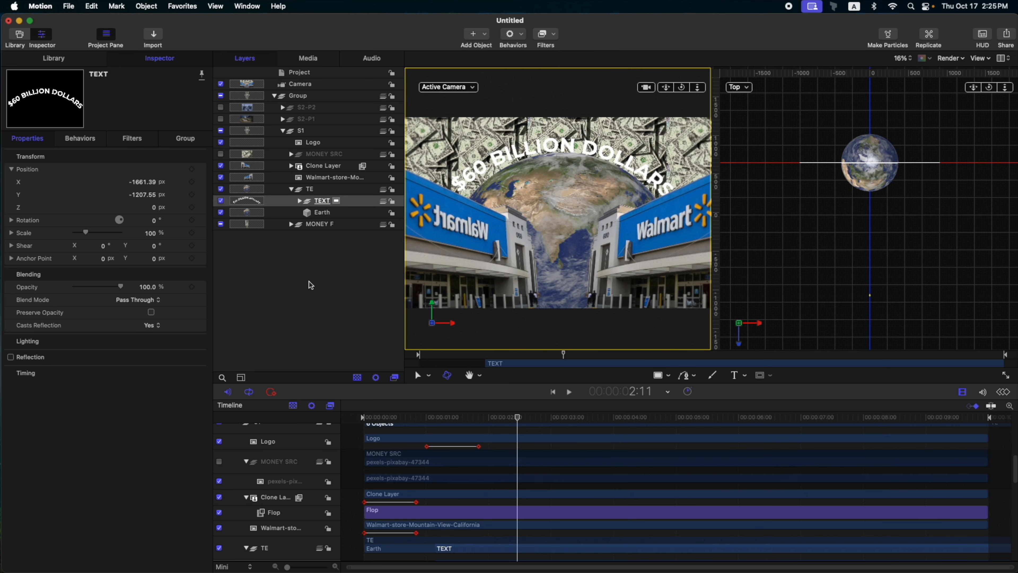
Step: Scale the Earth to 725% and lower its Y position to -1385.69 px
click(330, 213)
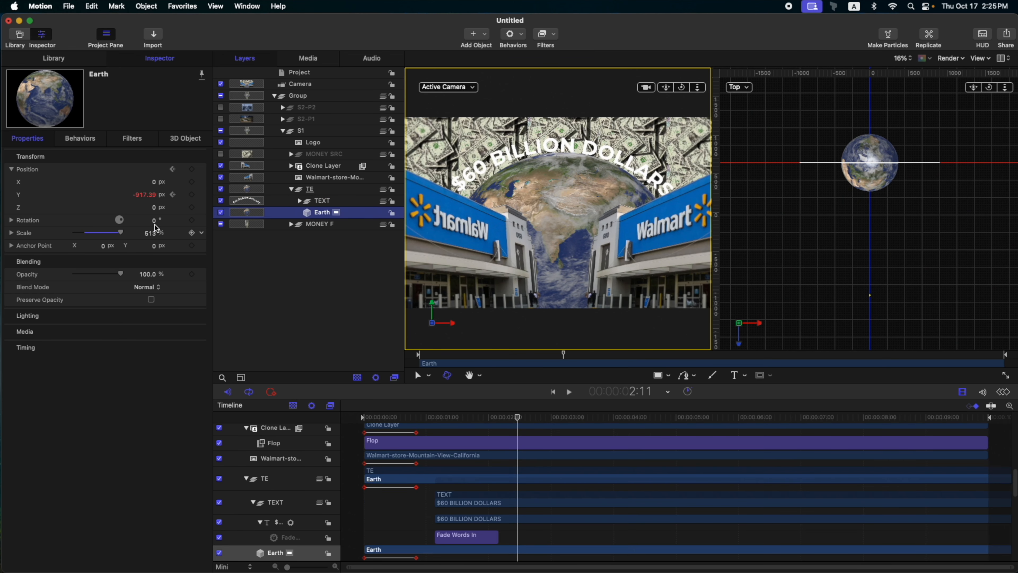
click(185, 134)
drag(150, 233, 150, 233)
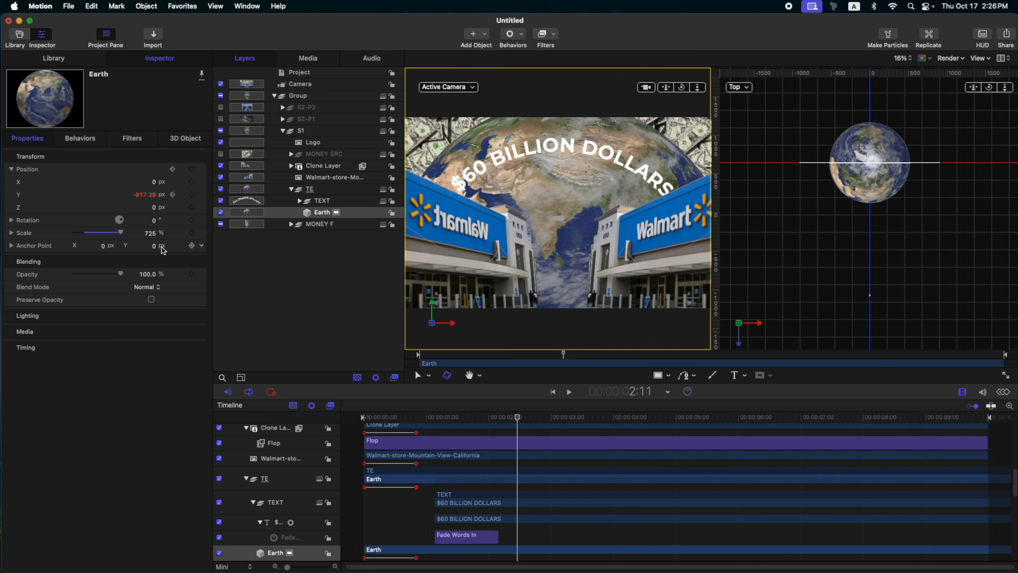
click(173, 196)
drag(154, 195, 141, 195)
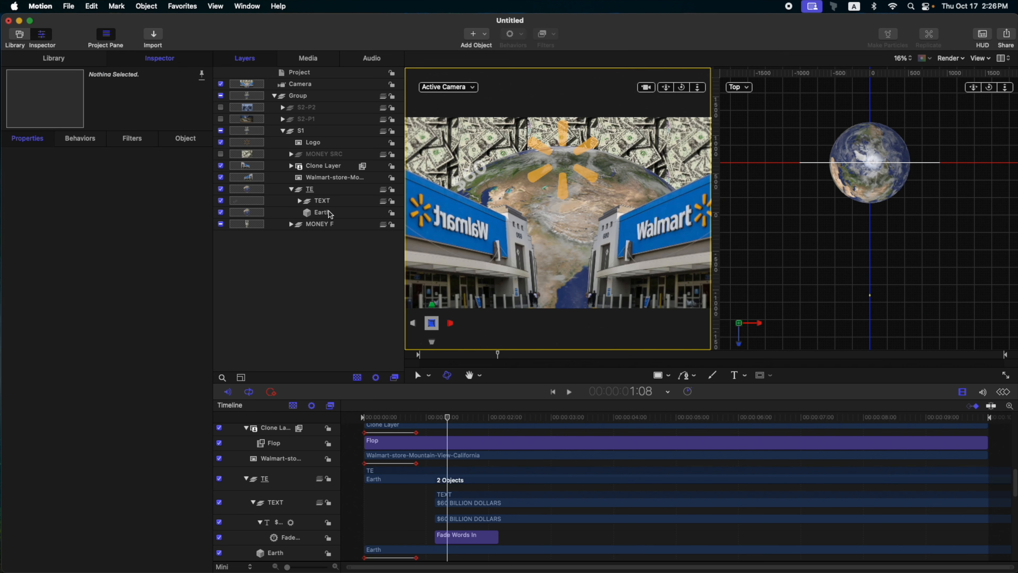
Step: Shift the Earth, Walmart store and Clone Layer together about four frames later in the timeline
click(329, 213)
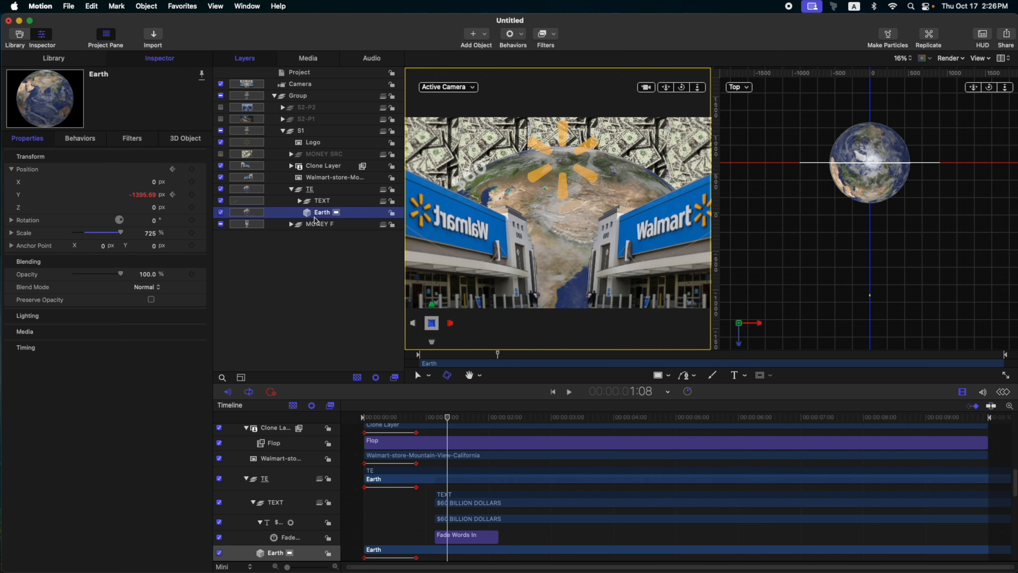
scroll(379, 464, down, 2)
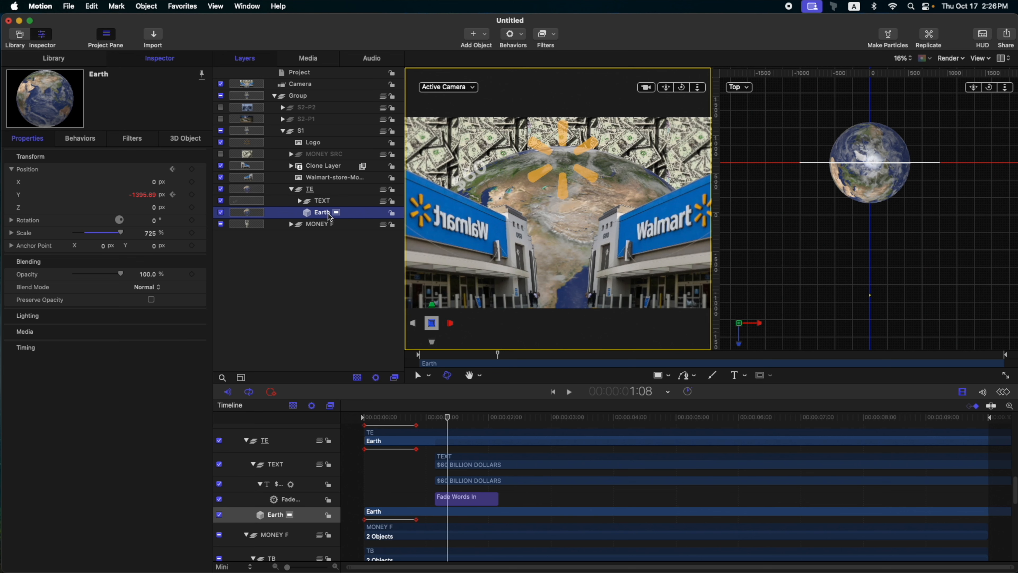
super+click(334, 177)
super+click(323, 165)
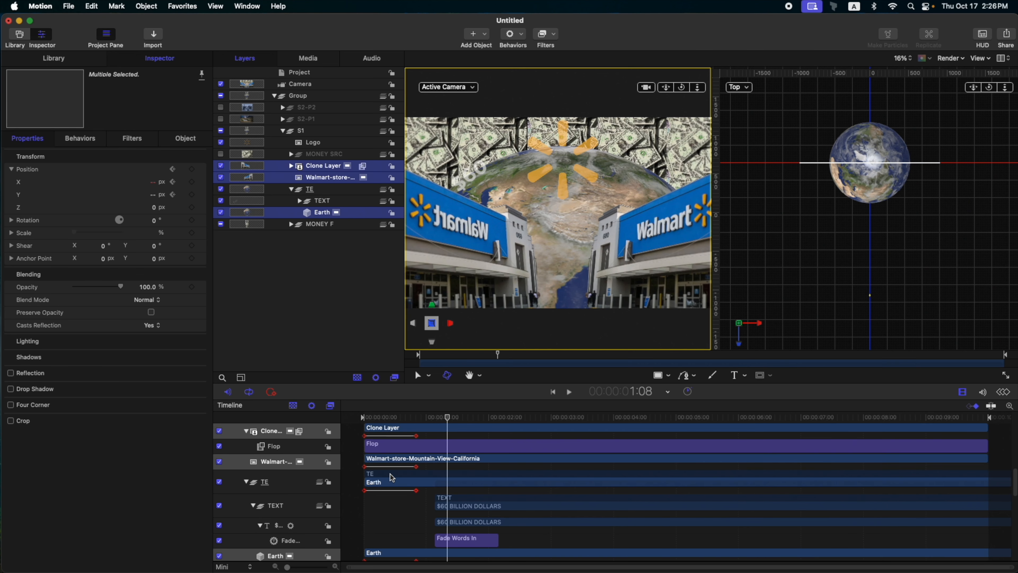
drag(386, 462, 395, 462)
Step: Play back and scrub through the S1 animation to check the timing of the stores, Earth and title
key(space)
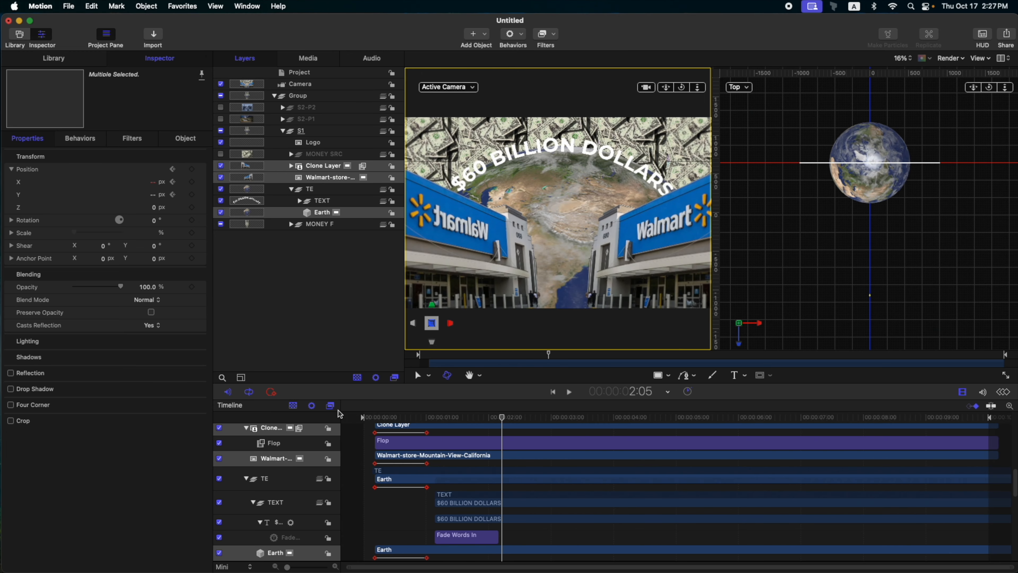
click(332, 335)
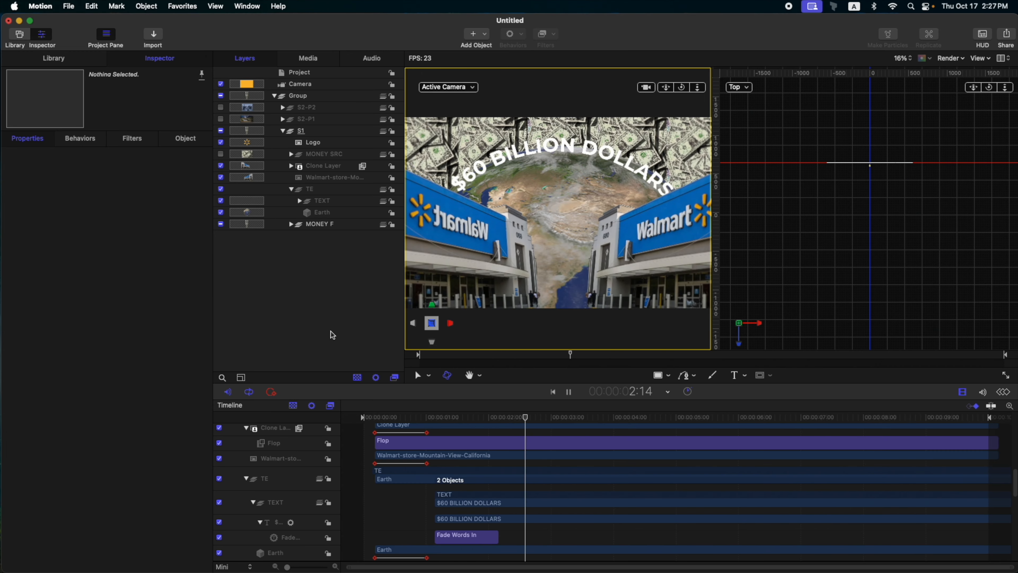
key(space)
drag(433, 417, 323, 409)
key(space)
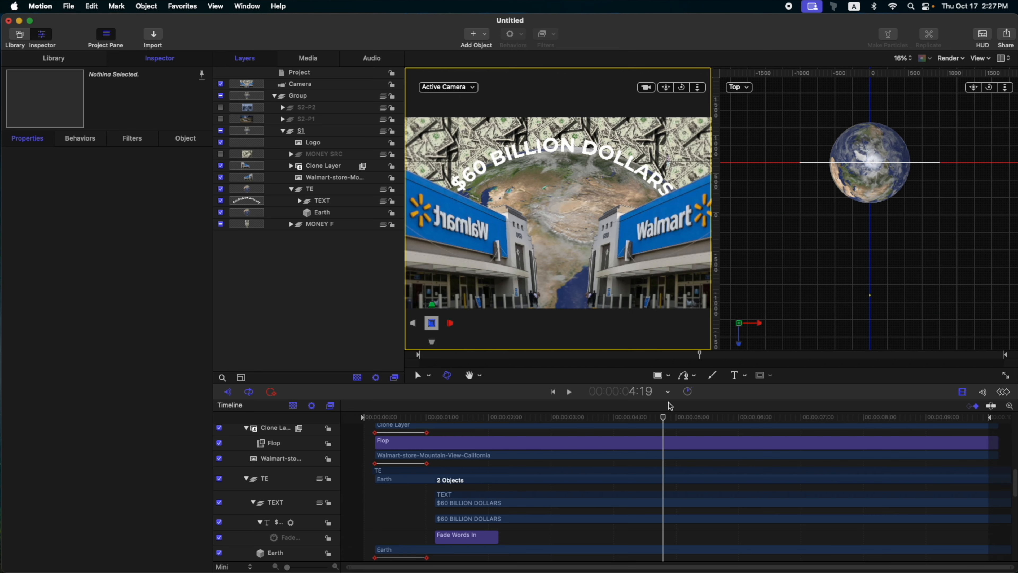
drag(668, 402, 674, 402)
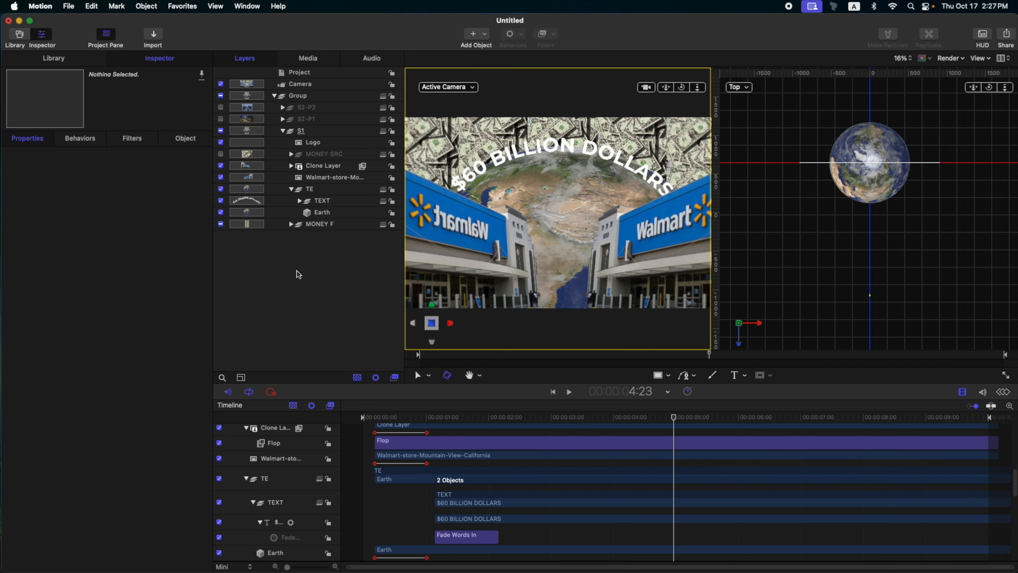
drag(427, 418, 719, 410)
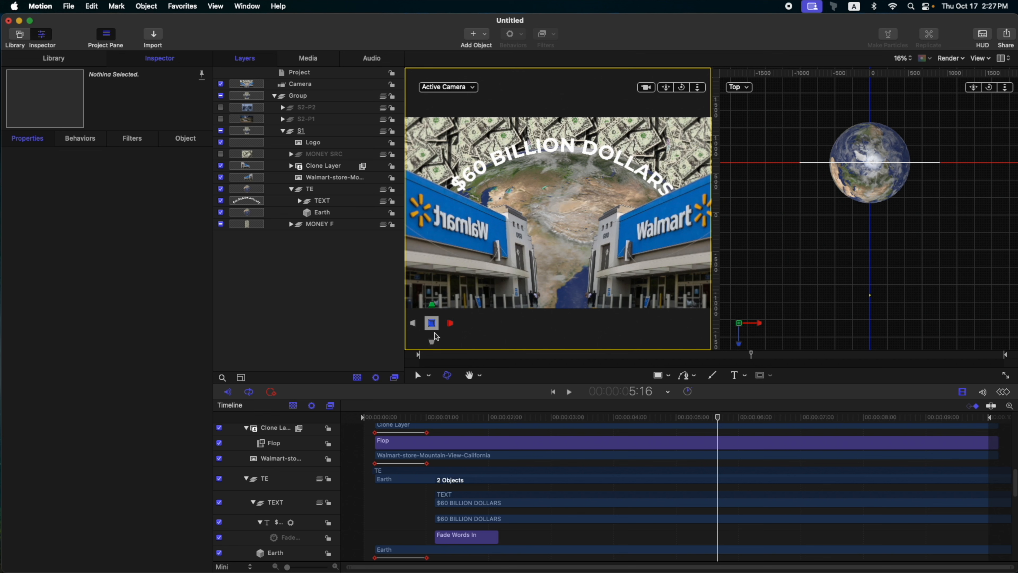
Step: At 1:03, set the camera's depth of field Near Focus to 2000 and Focus Offset to -884
click(316, 134)
click(458, 419)
drag(453, 420, 434, 417)
click(306, 84)
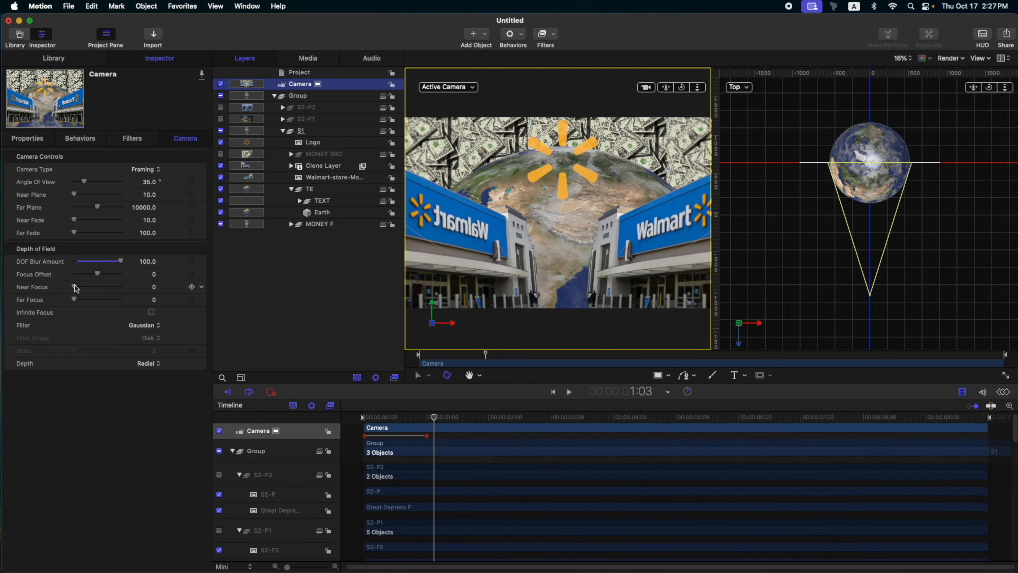
drag(76, 288, 192, 287)
drag(97, 274, 77, 285)
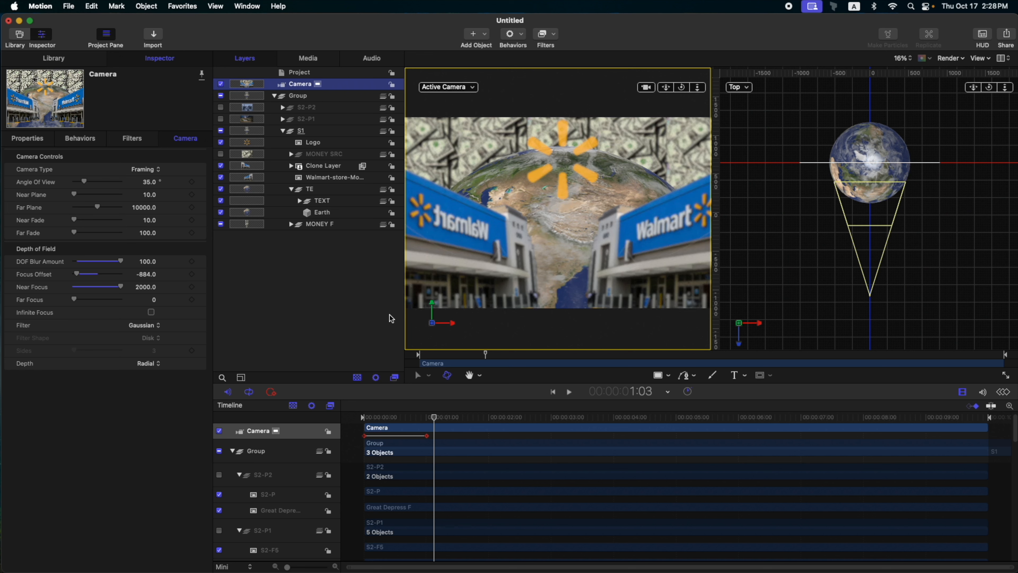
Step: At 3:00, adjust the camera's Focus Offset and reset it to 0
drag(434, 417, 553, 423)
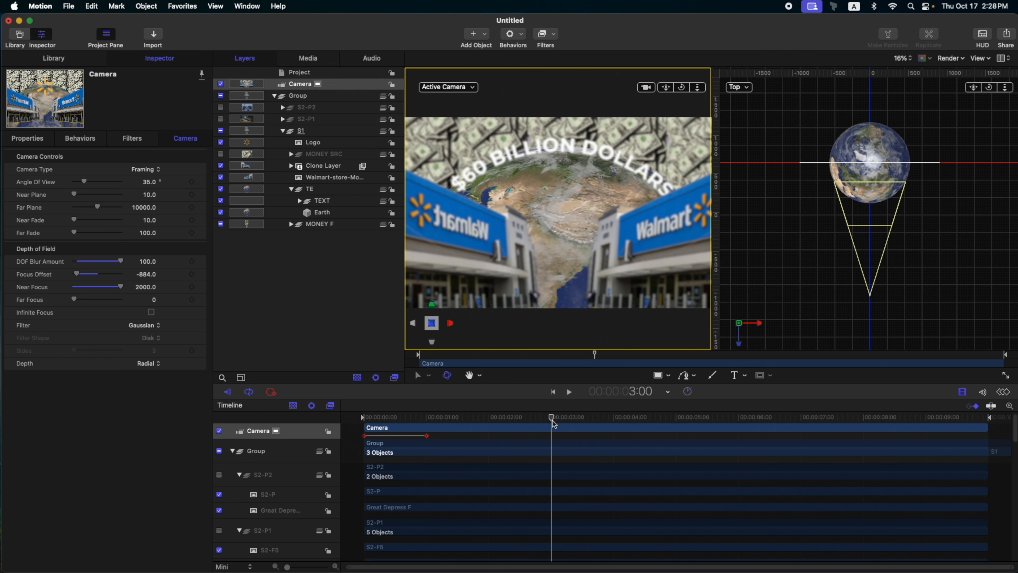
drag(76, 274, 100, 288)
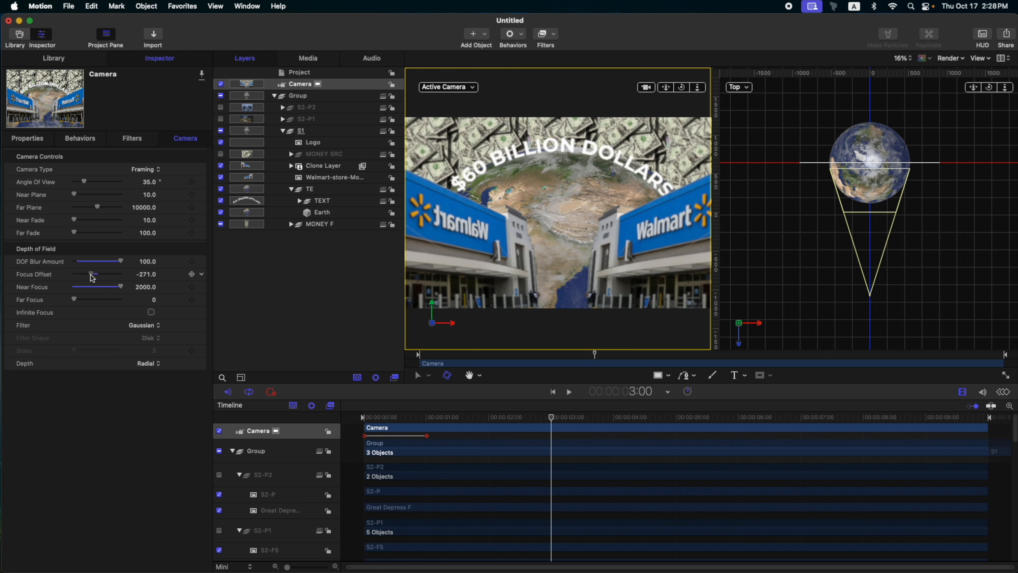
click(202, 274)
click(248, 287)
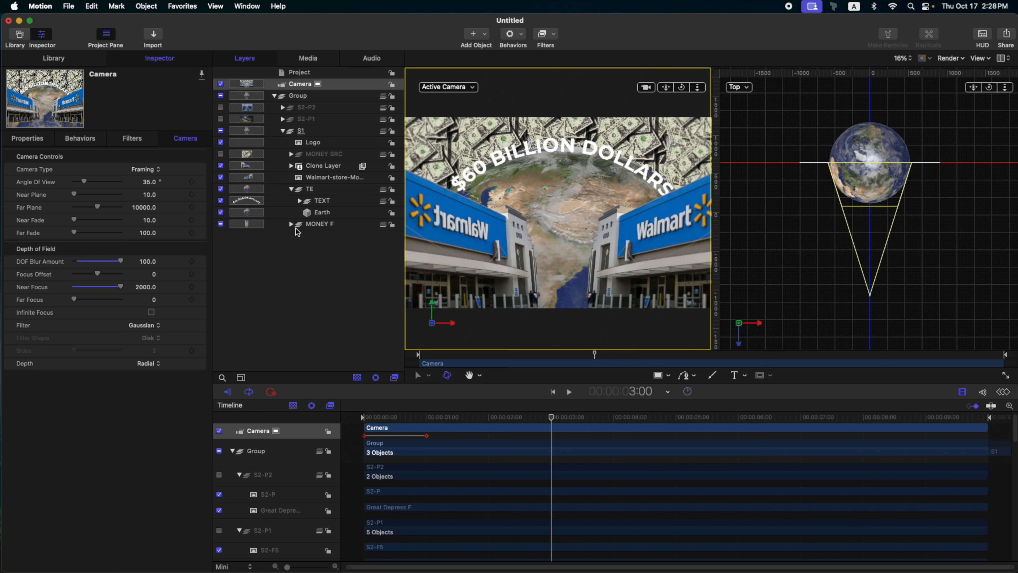
Step: Group the Clone Layer and the Walmart store image inside S1 and name the group Walmart
click(290, 189)
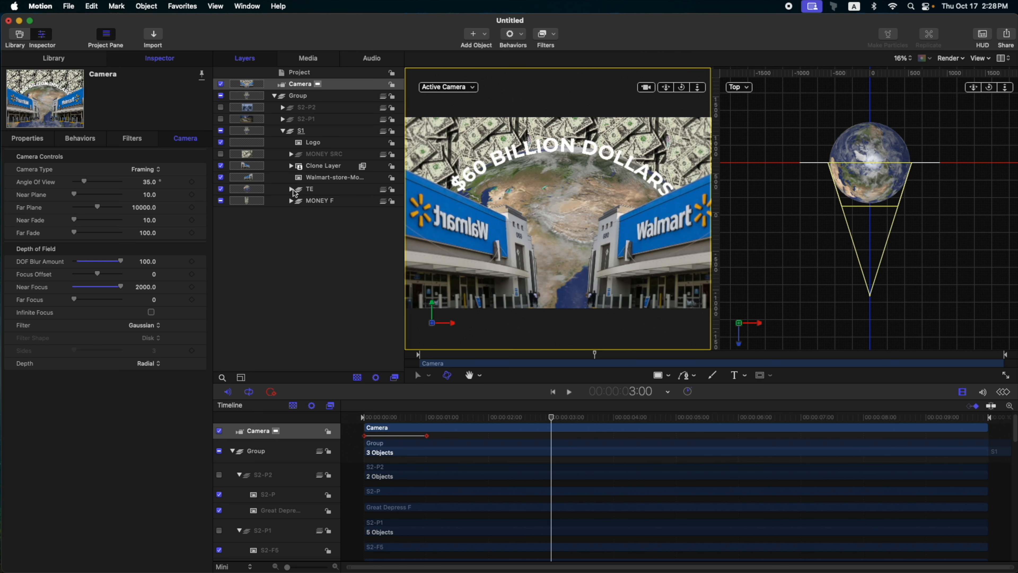
click(319, 175)
click(318, 166)
shift+click(321, 179)
key(super+shift+g)
double_click(321, 165)
text(Walmart)
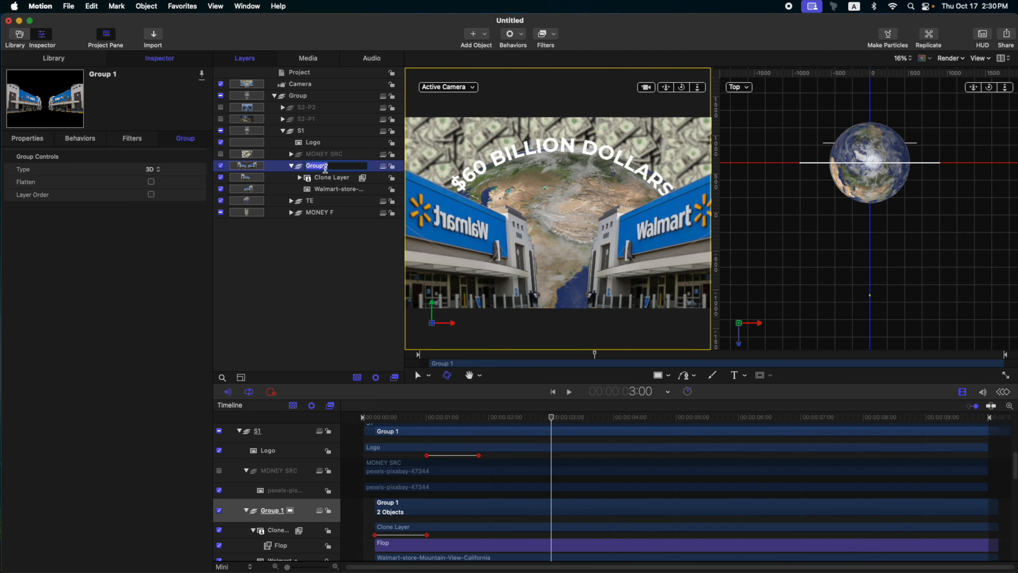
key(Return)
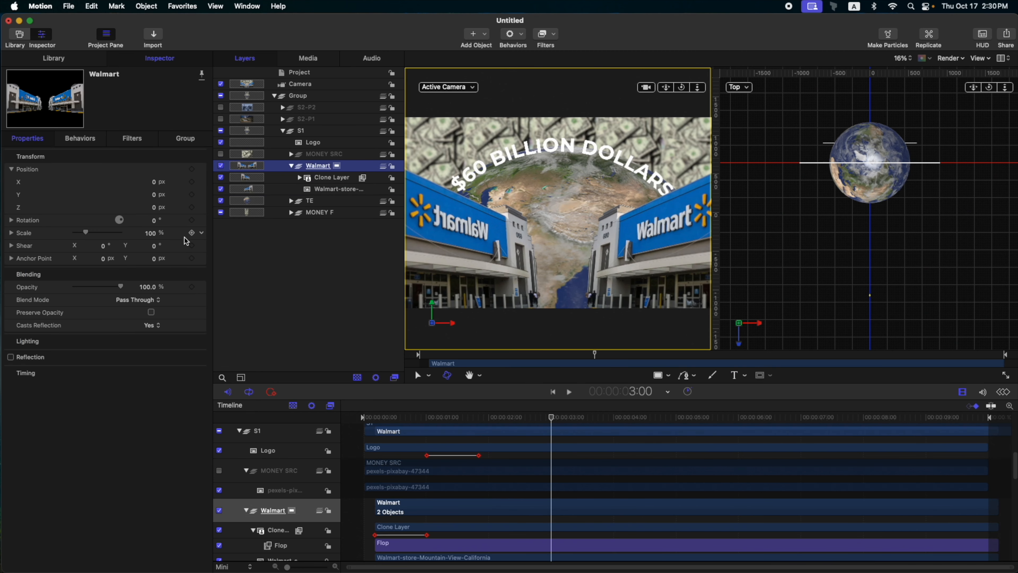
Step: Bring the Walmart group closer to the camera in Z, and set the camera's Near Focus to 0 and Focus Offset to 80
drag(154, 207, 179, 229)
click(311, 83)
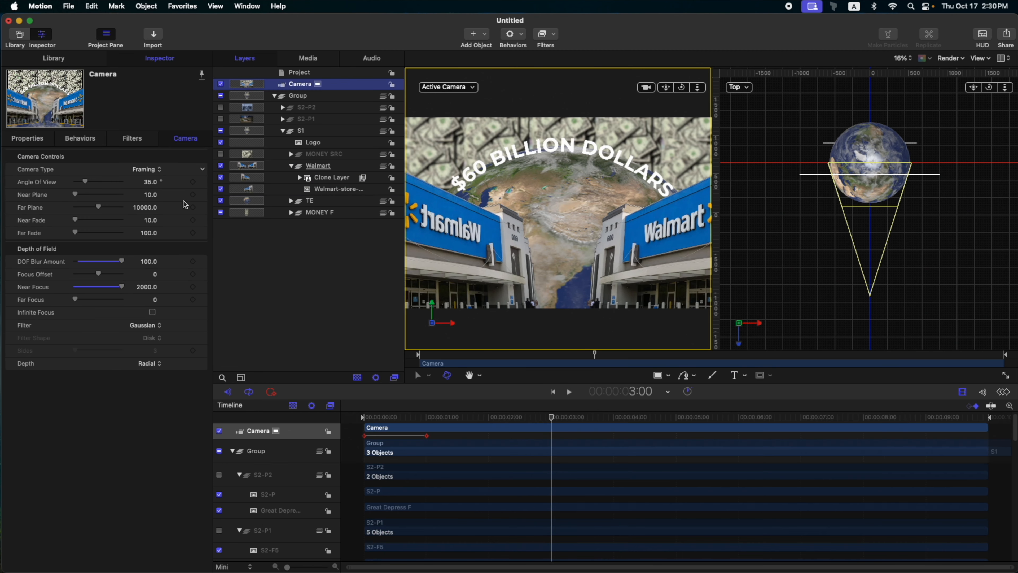
drag(120, 290, 41, 299)
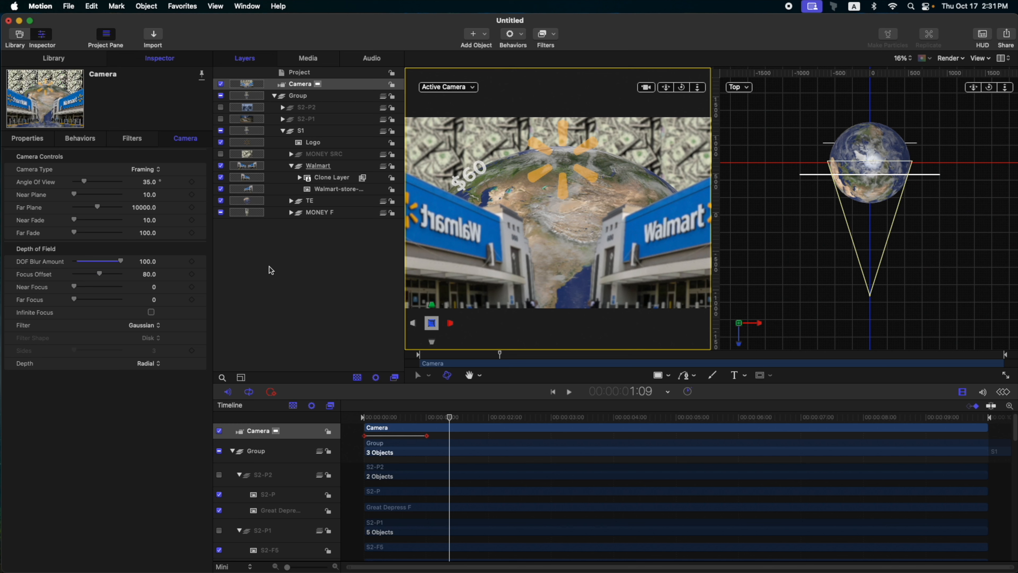
Step: Collapse, lock and hide the S1 group, and make the S2-P1 group visible
click(283, 130)
click(320, 129)
click(220, 132)
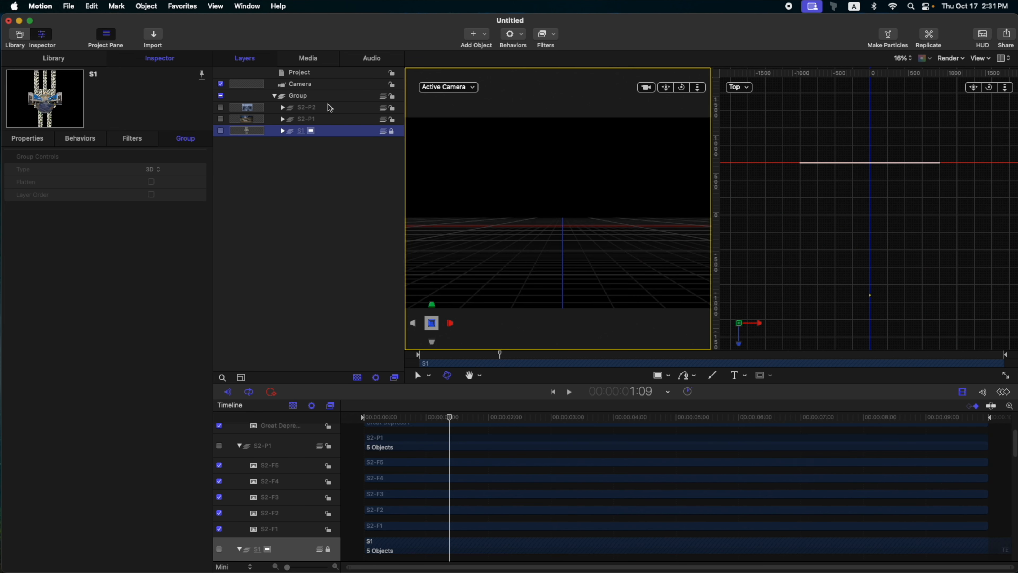
click(324, 119)
click(220, 120)
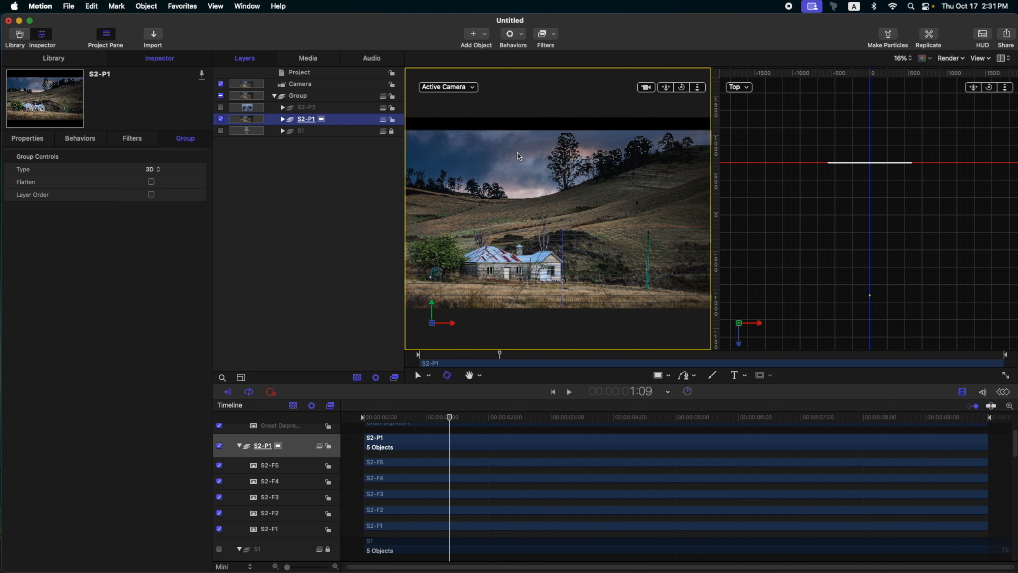
Step: Set the S2-P1 group's X position to 3600 px
click(29, 138)
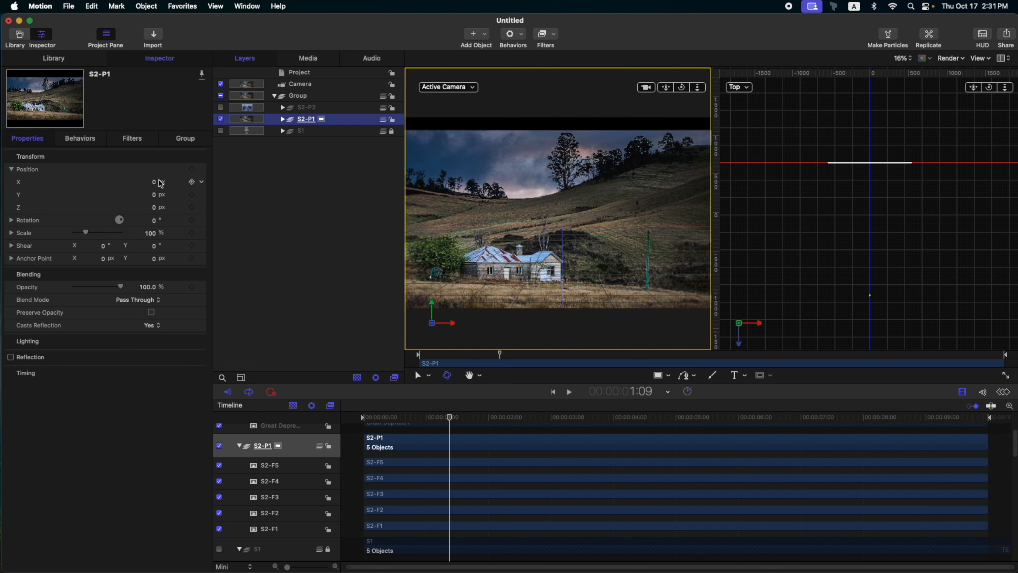
drag(154, 187, 138, 186)
click(138, 185)
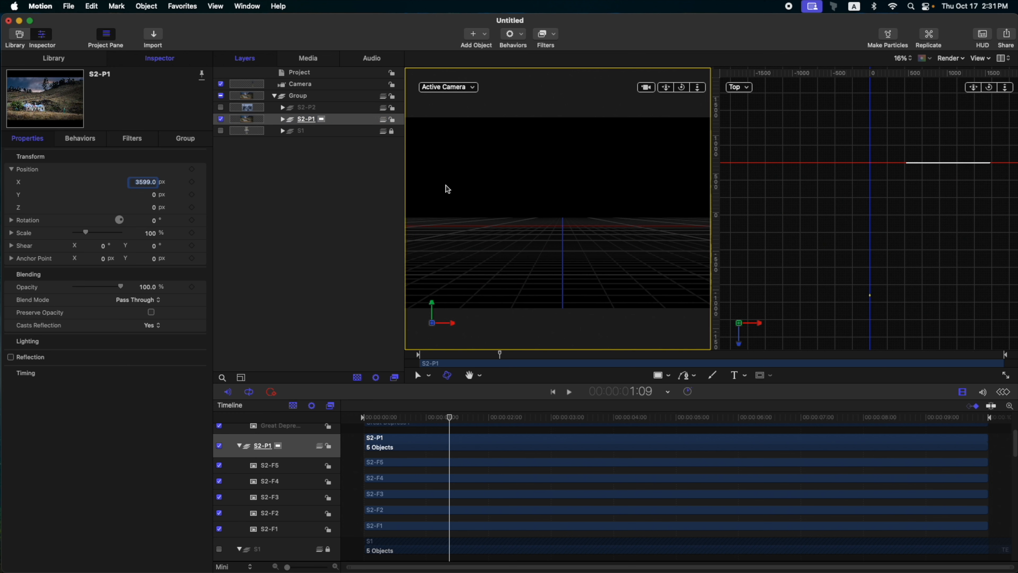
text(40)
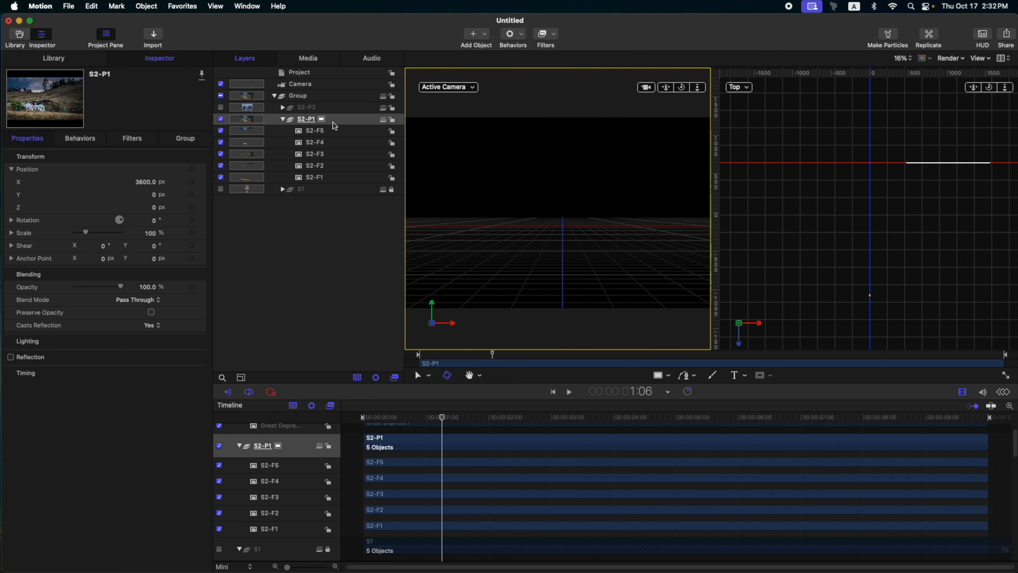
Step: Keyframe the camera's X position at 0 px at 4:00 and at 3591 px at 4:20, to frame the S2-P1 scene
click(301, 88)
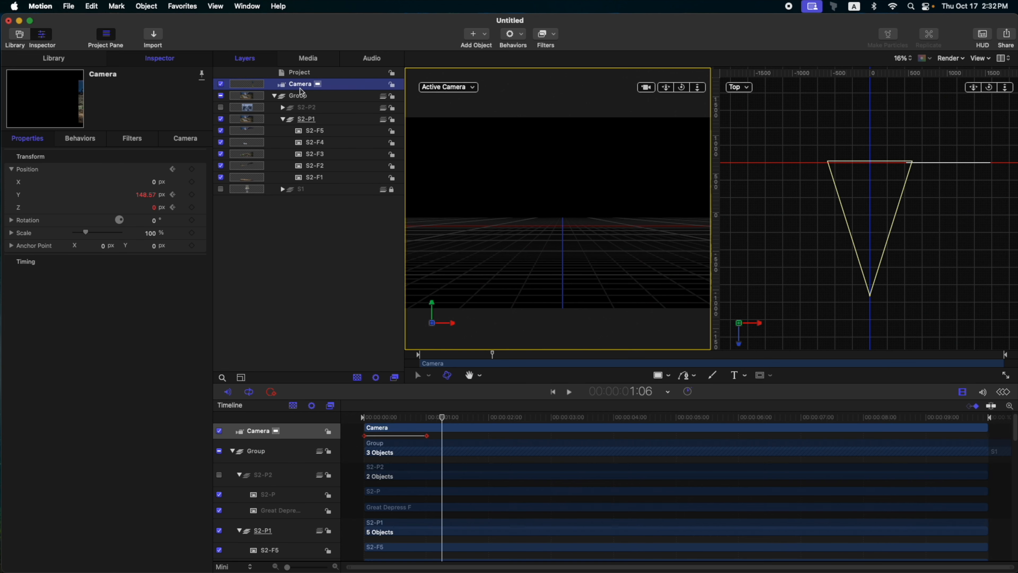
drag(444, 419, 612, 423)
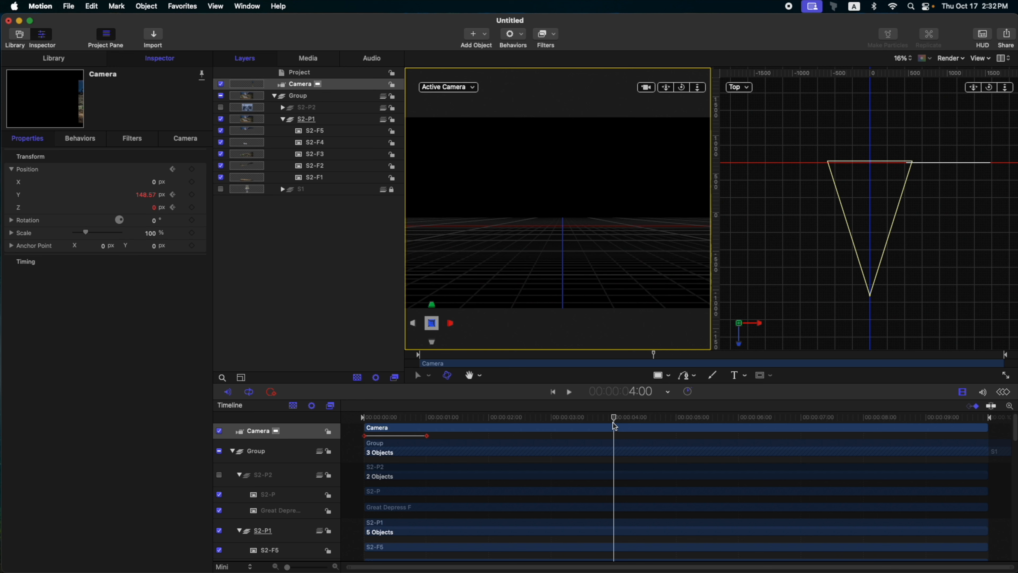
click(192, 183)
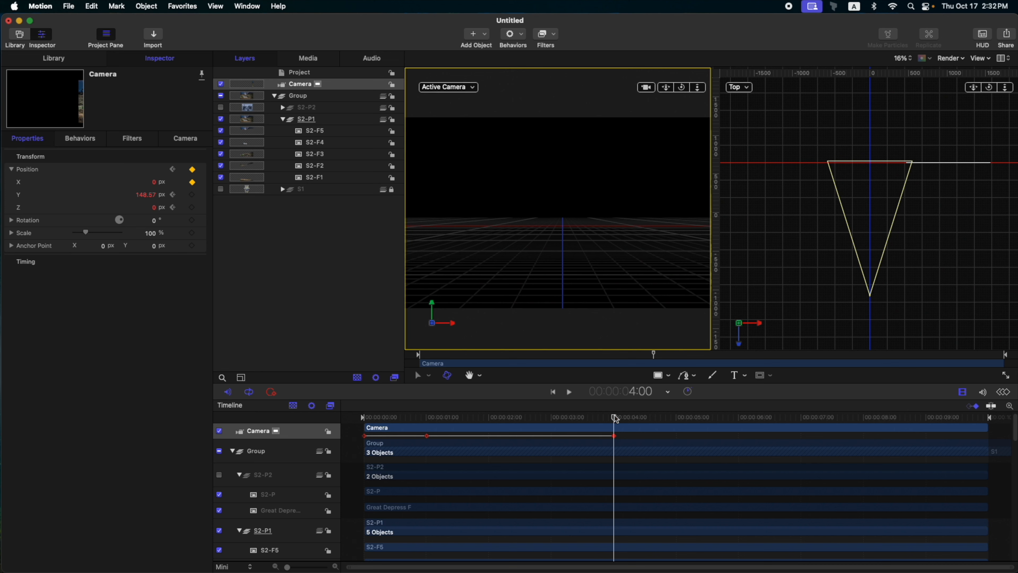
key(shift+Right)
key(shift+Right)
mouse_move(153, 182)
mouse_down()
mouse_move(192, 181)
mouse_move(153, 182)
mouse_up()
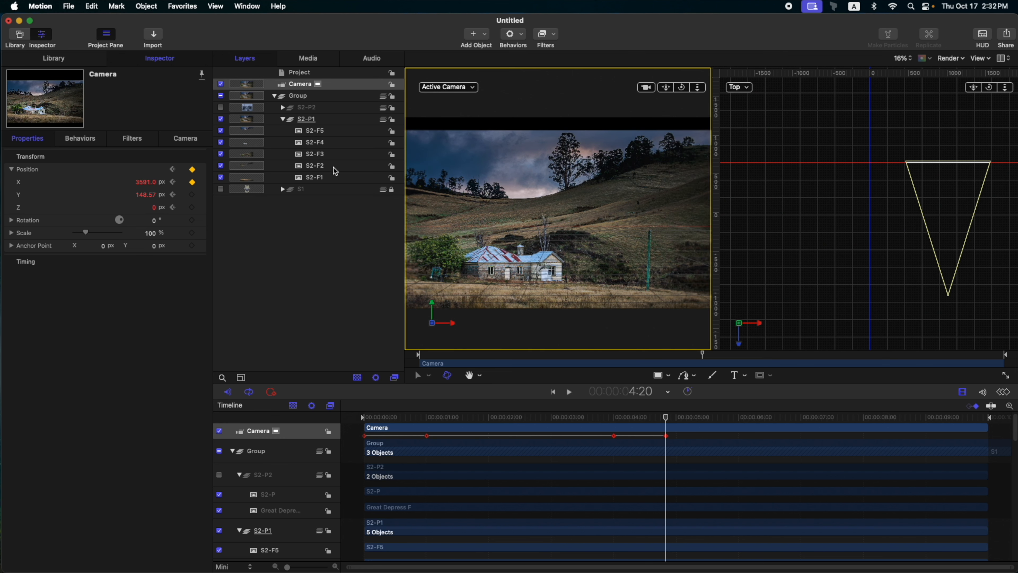
Step: Bring the S2-F1 foreground layer forward to Z 813.68 px and set its Y position to 97 px
click(317, 181)
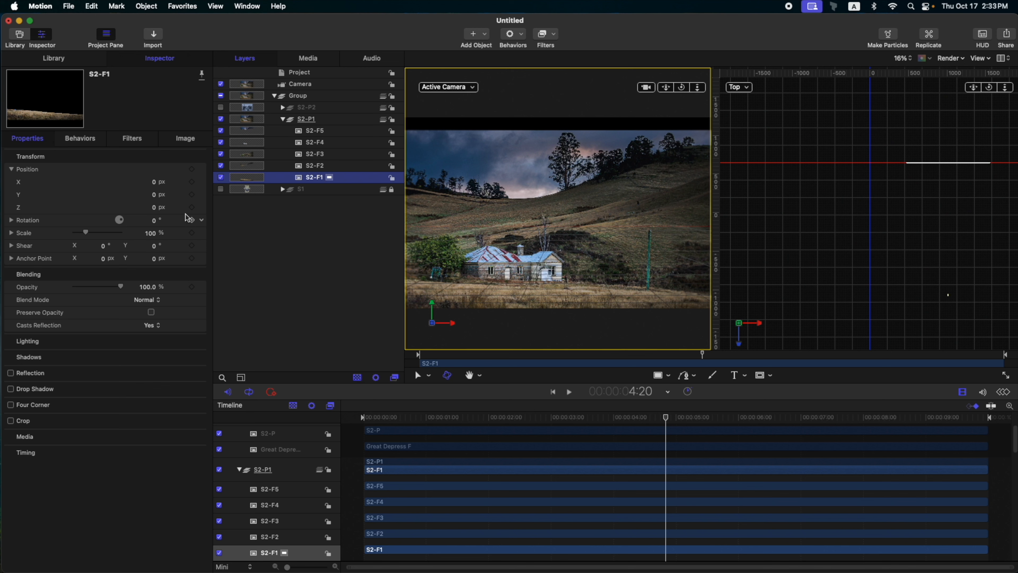
click(813, 79)
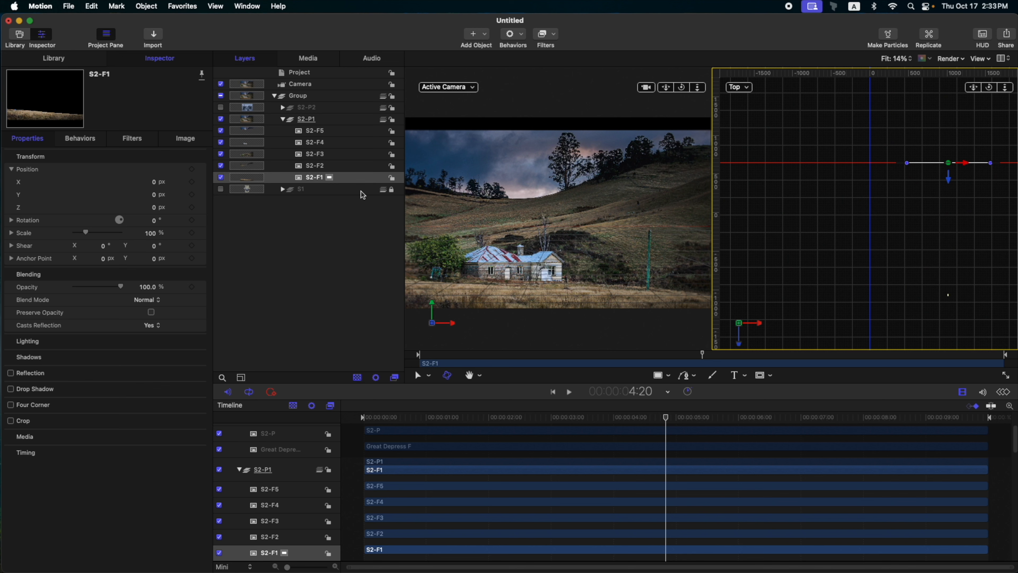
drag(953, 184, 952, 202)
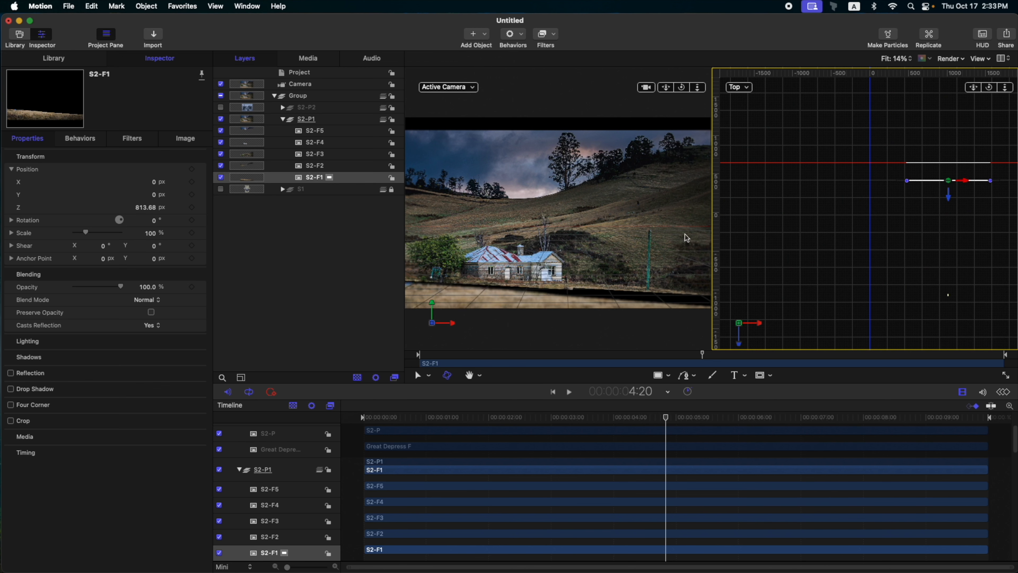
drag(155, 198, 180, 198)
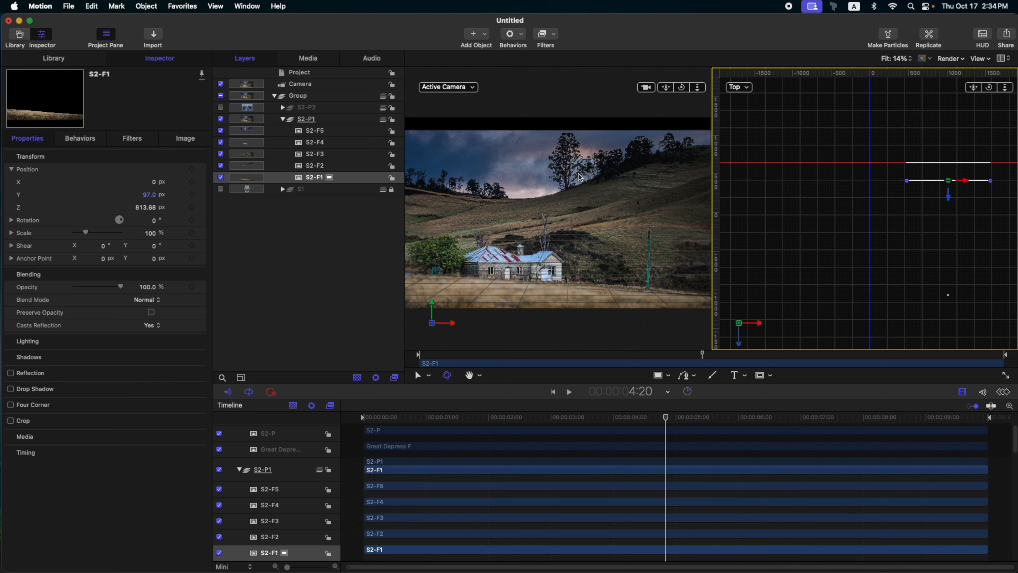
Step: Bring S2-F4 forward to Z 471.4 px with Y at 50.57 px, and move S2-F3 forward to Z 301.87 px
click(330, 167)
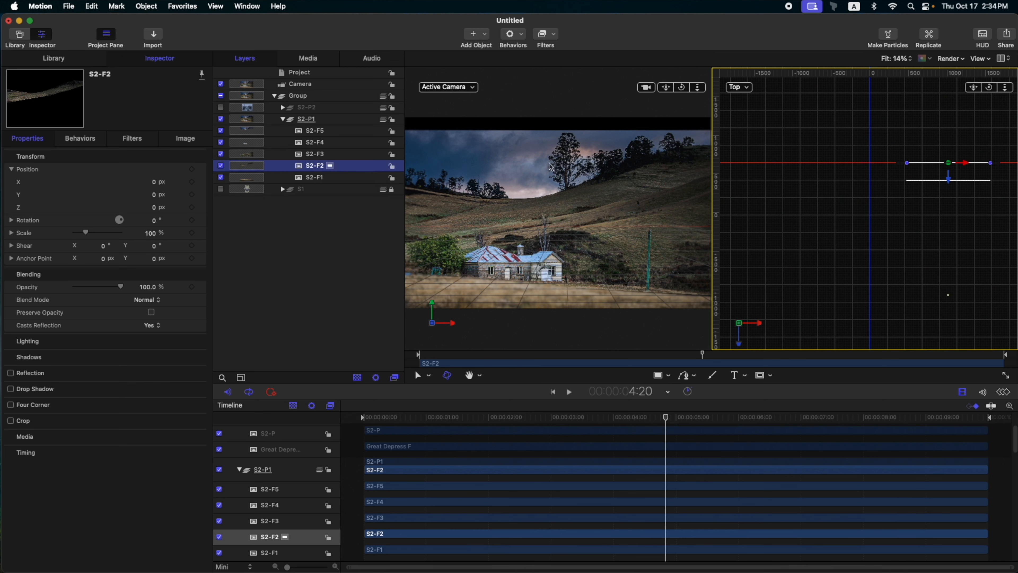
click(313, 145)
drag(948, 180, 948, 191)
drag(154, 194, 220, 190)
click(314, 153)
drag(948, 178, 948, 189)
click(315, 142)
drag(154, 195, 125, 195)
Step: Push S2-F2 back to Z -46.68 px and scale it to 119%, and slightly enlarge the S2-F5 sky layer
click(316, 166)
mouse_move(949, 179)
mouse_down()
mouse_move(951, 187)
mouse_move(949, 174)
mouse_up()
click(315, 130)
drag(85, 233, 88, 232)
click(315, 153)
click(316, 166)
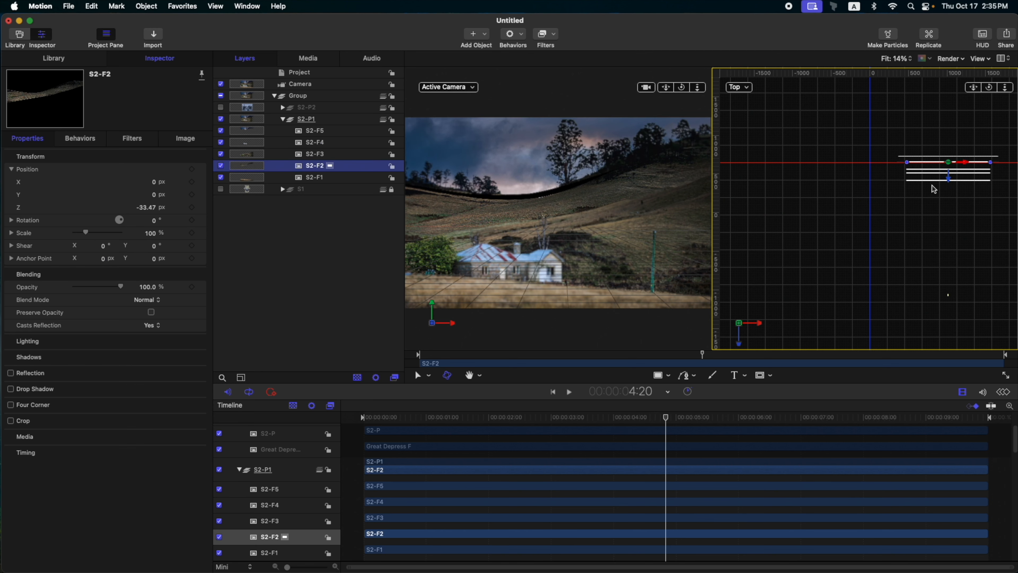
click(512, 416)
drag(524, 409, 681, 410)
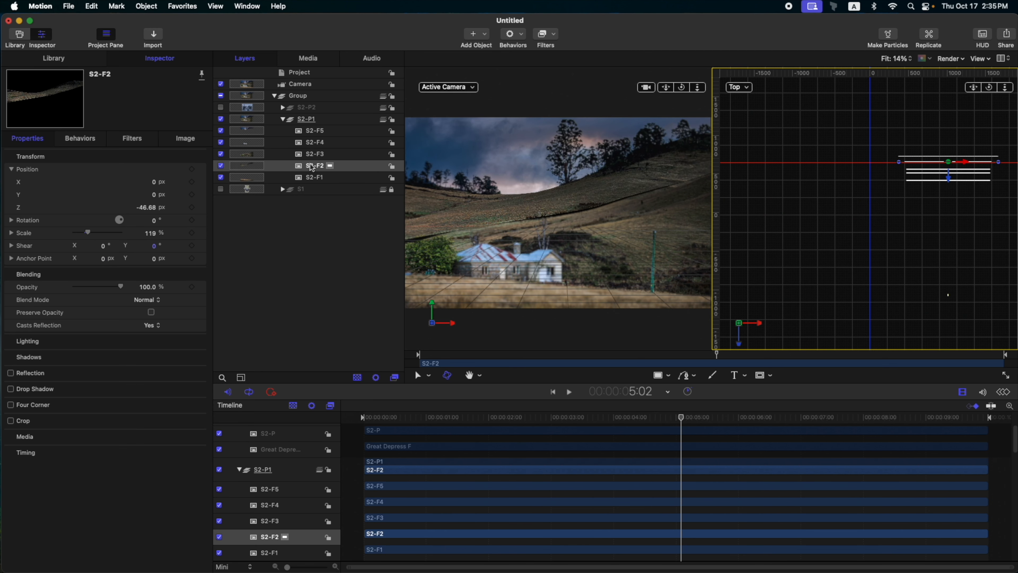
Step: Move S2-F3 back to Z 58.95 px and bring the S2-F4 house layer forward to Z 652.71 px
click(312, 155)
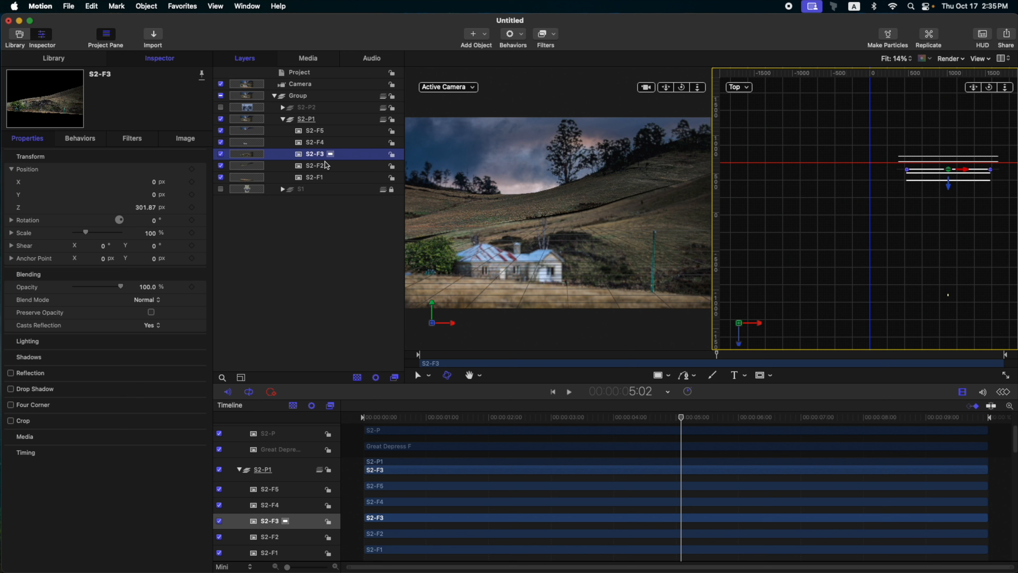
drag(951, 190, 951, 184)
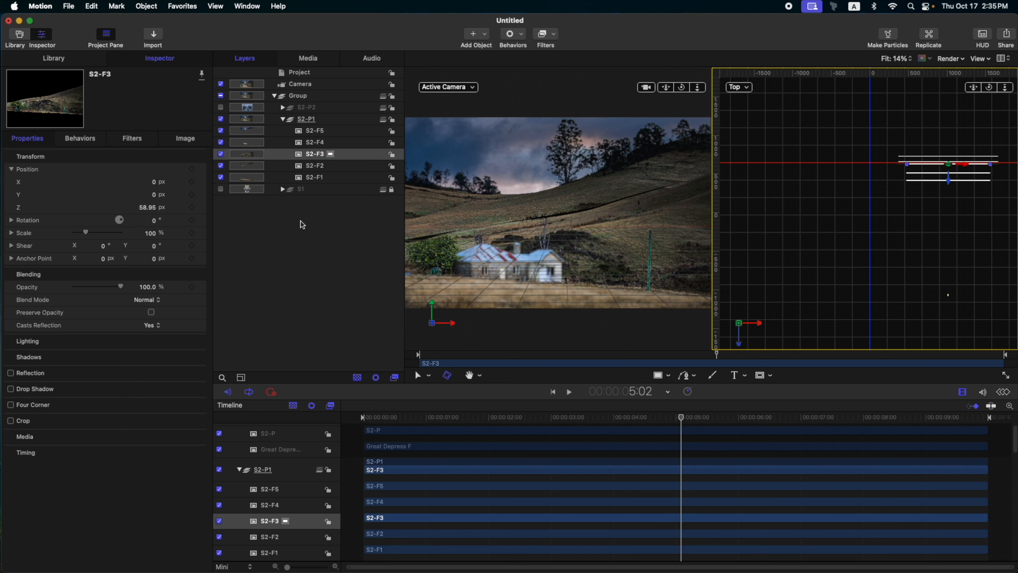
click(315, 142)
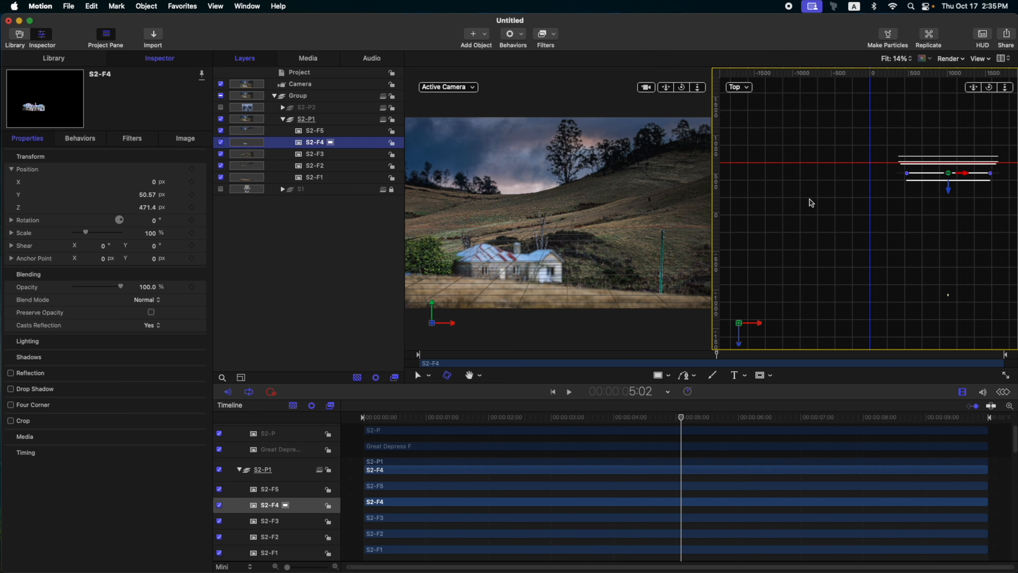
drag(947, 190, 947, 195)
Step: Examine the S2-P1 layer spacing in the Perspective view, and return to a Top view centred on the layers
scroll(659, 428, up, 4)
mouse_move(661, 416)
mouse_down()
mouse_move(636, 411)
mouse_move(663, 416)
mouse_up()
click(739, 87)
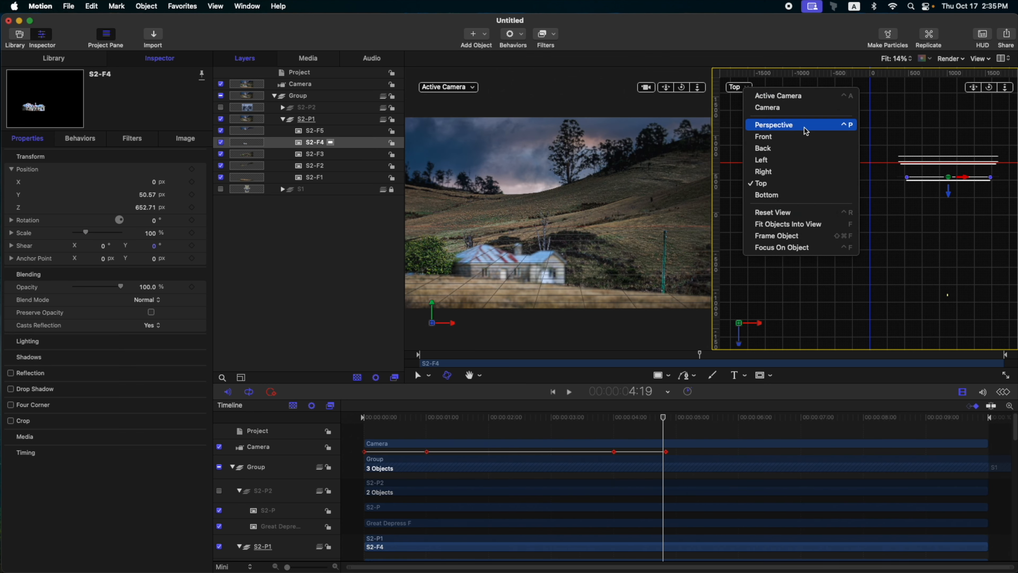
click(806, 127)
drag(985, 92, 942, 87)
click(759, 86)
click(790, 181)
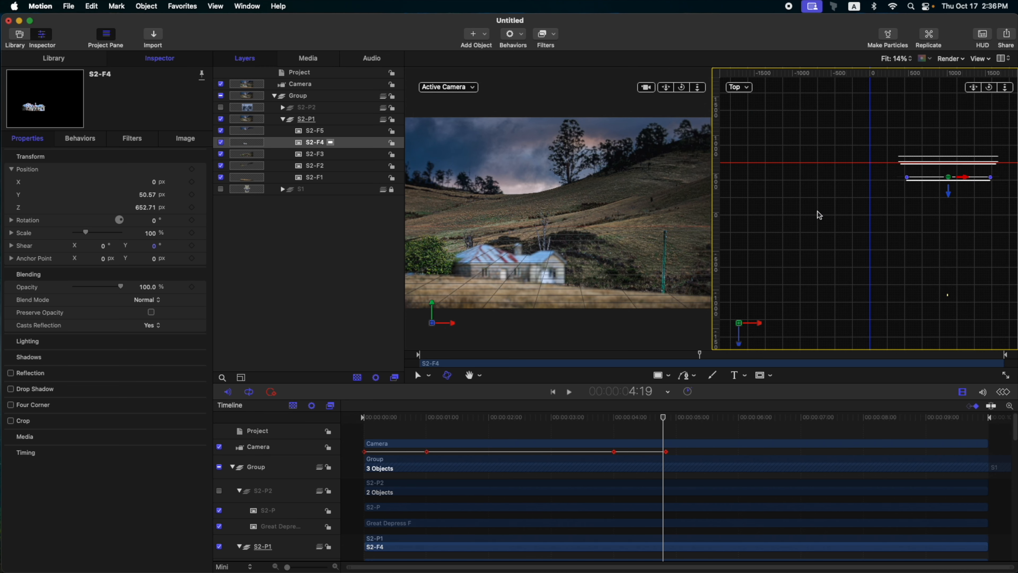
drag(974, 87, 906, 85)
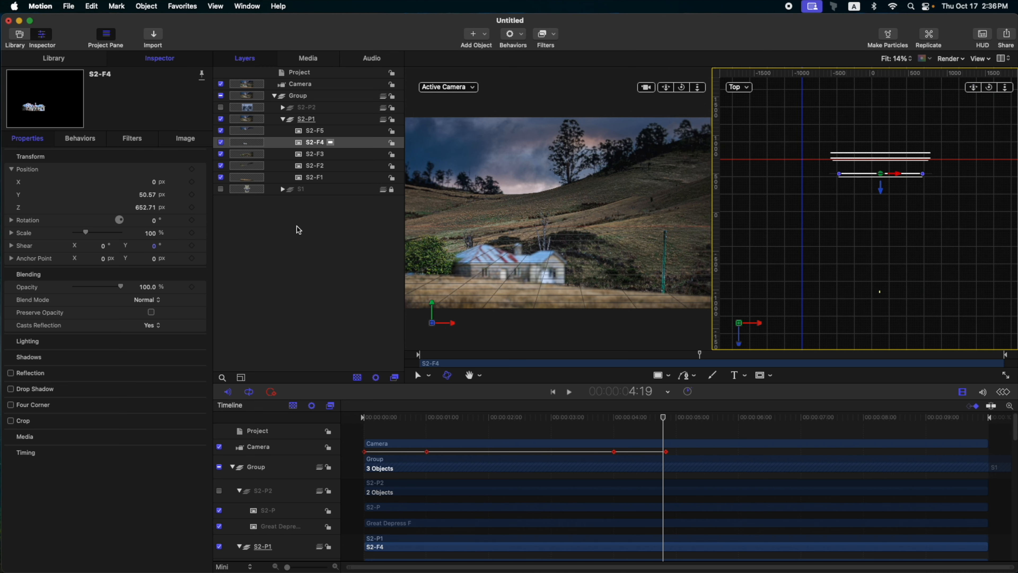
Step: At 4:20, add the text "BORN FROM POVERTY" to the S2-P1 group at size 288
click(666, 418)
click(341, 121)
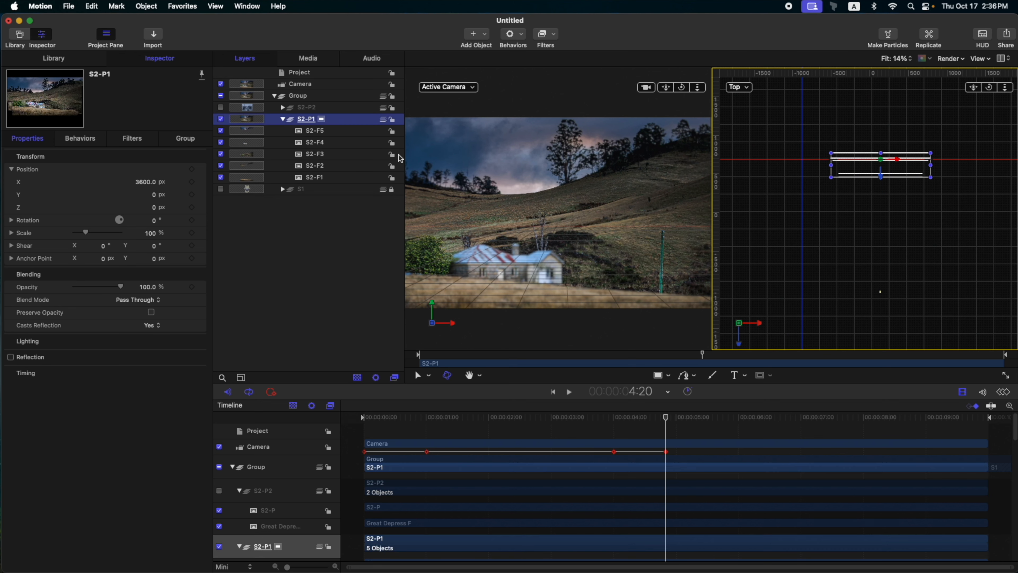
click(441, 234)
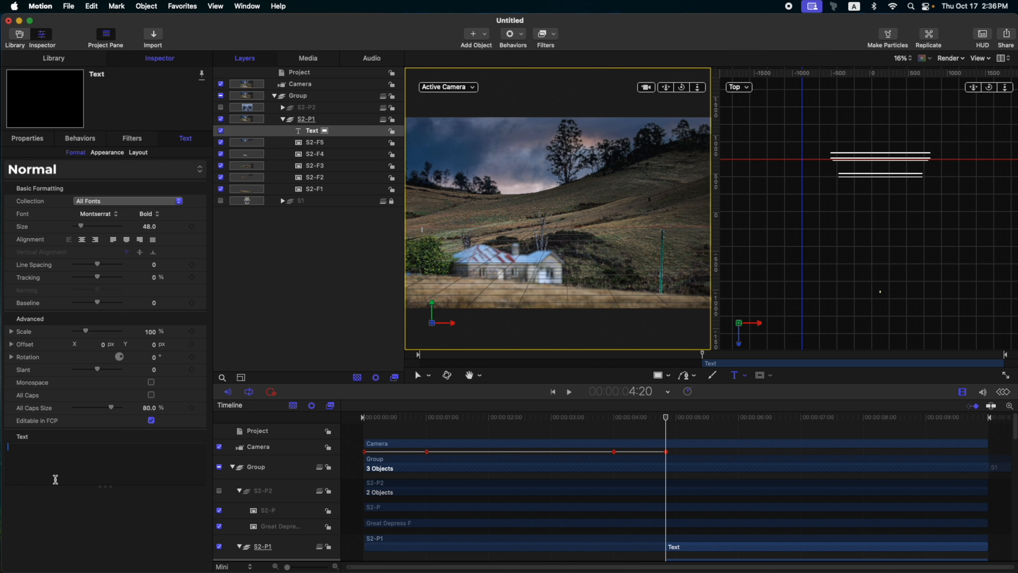
text(BORN FROM POVERTY)
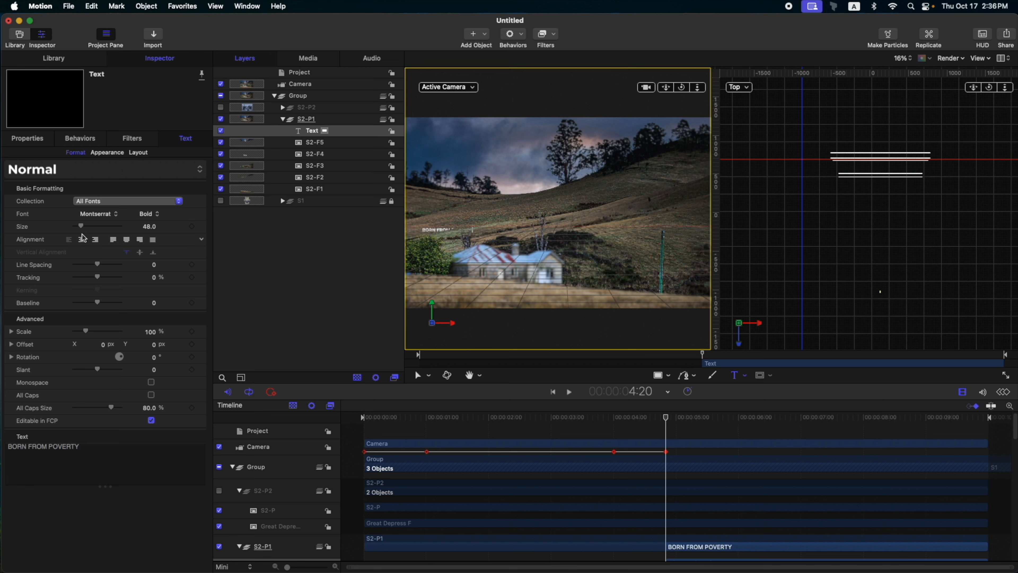
drag(81, 226, 120, 226)
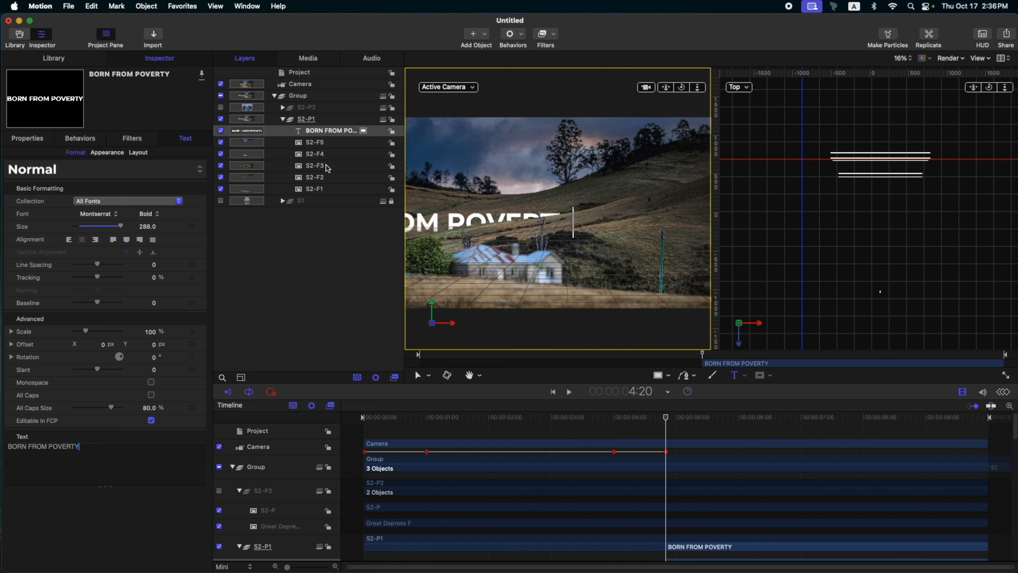
Step: Put the BORN FROM POVERTY text in its own group inside S2-P1 and start that group at the beginning of the timeline
key(super+shift+g)
click(27, 138)
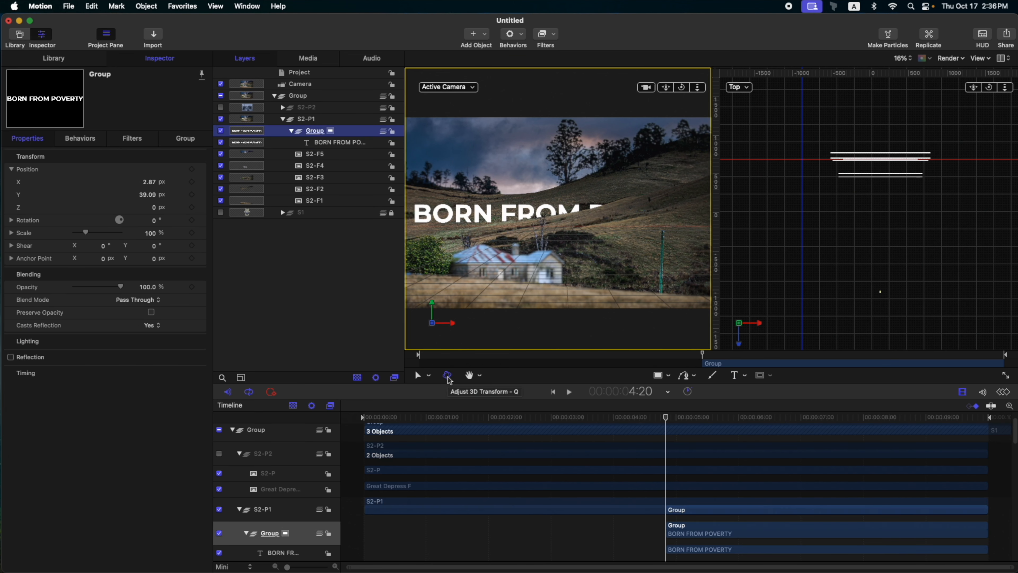
key(Home)
drag(447, 417, 695, 397)
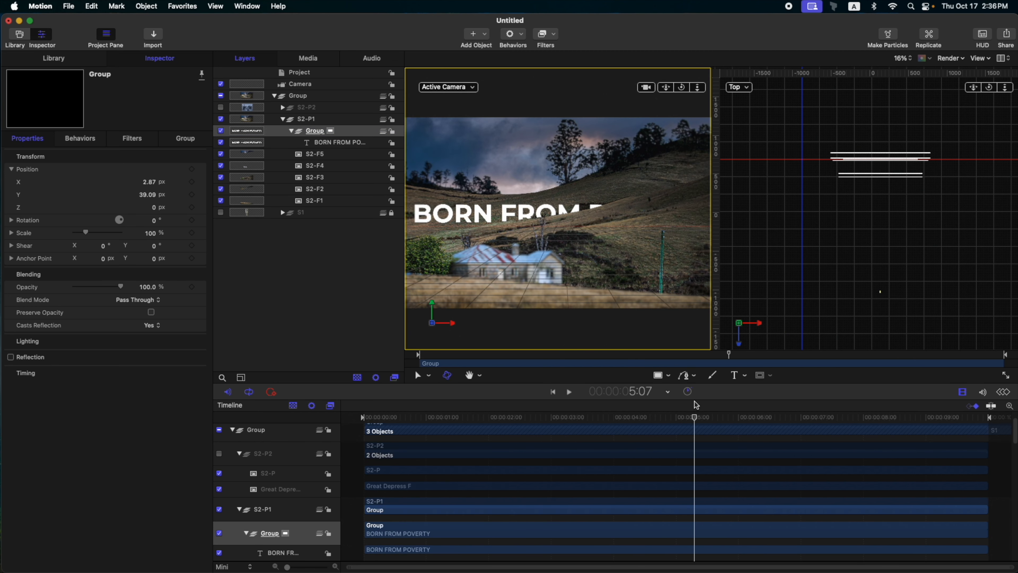
click(344, 143)
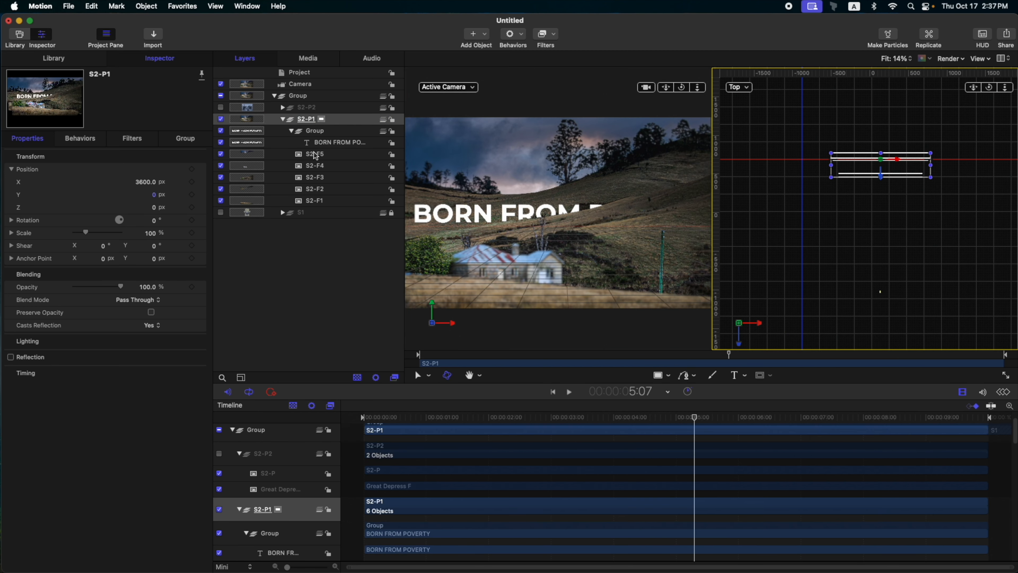
Step: Centre the title group at X 0 and Z 0 and raise it so the words sit higher over the hillside
click(327, 132)
drag(145, 194, 147, 154)
click(320, 142)
click(314, 131)
double_click(149, 182)
text(0)
drag(882, 176, 887, 176)
click(202, 208)
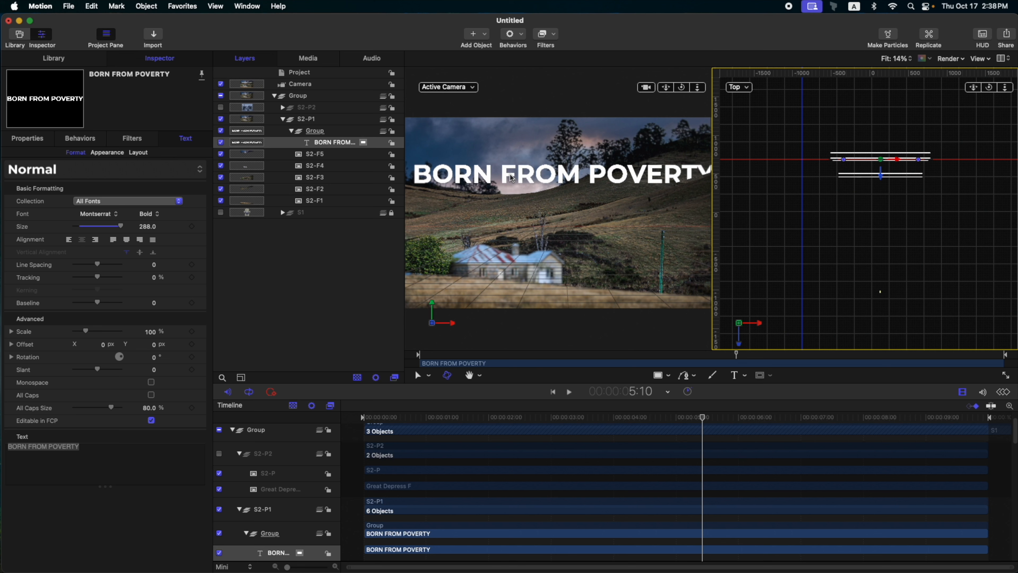
Step: Apply the basic text behavior Fade Words In to the BORN FROM POVERTY text
click(521, 36)
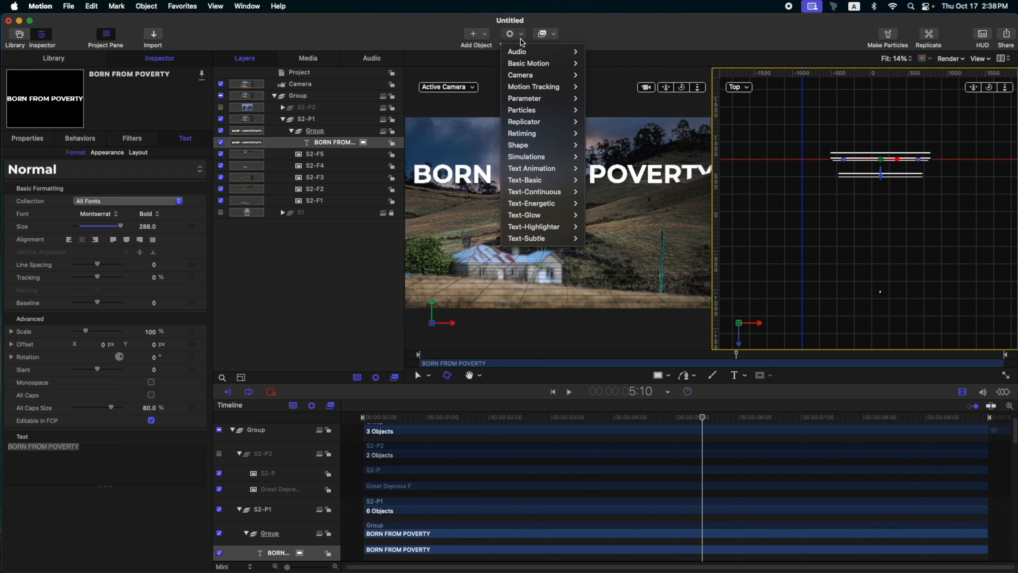
mouse_move(537, 180)
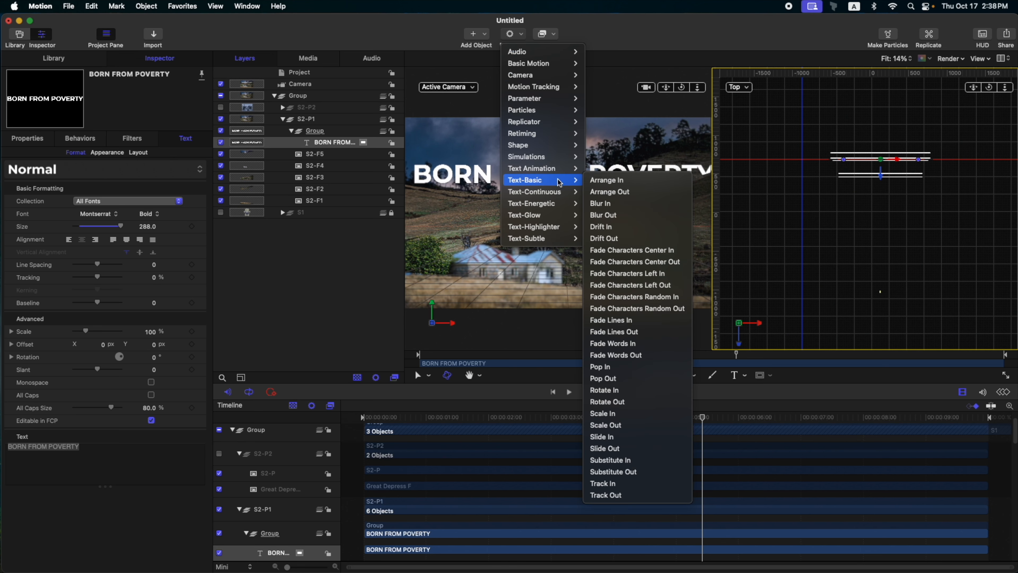
click(640, 344)
drag(484, 418, 664, 437)
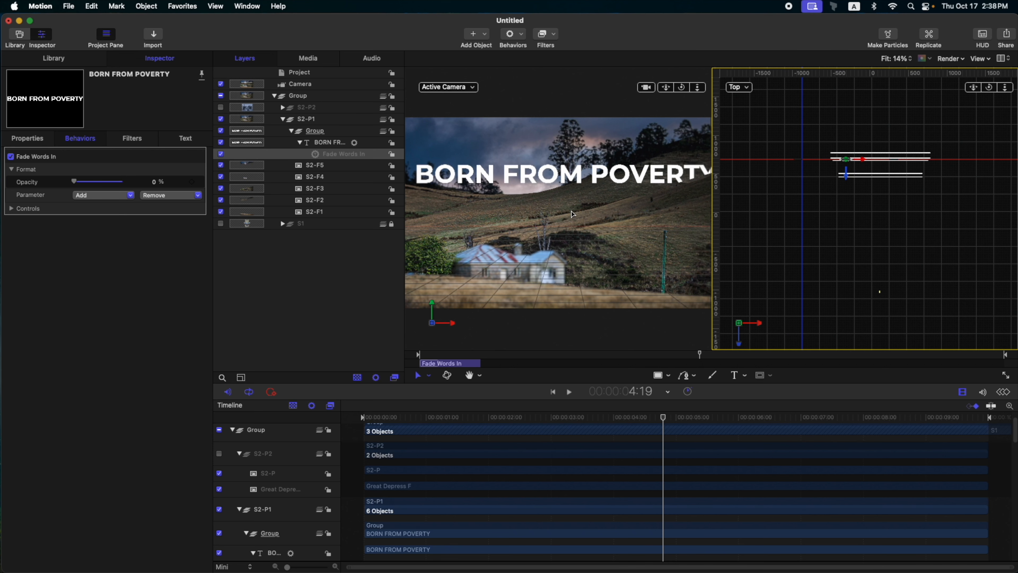
Step: Move the title group in time so that it starts at 4:19
click(338, 130)
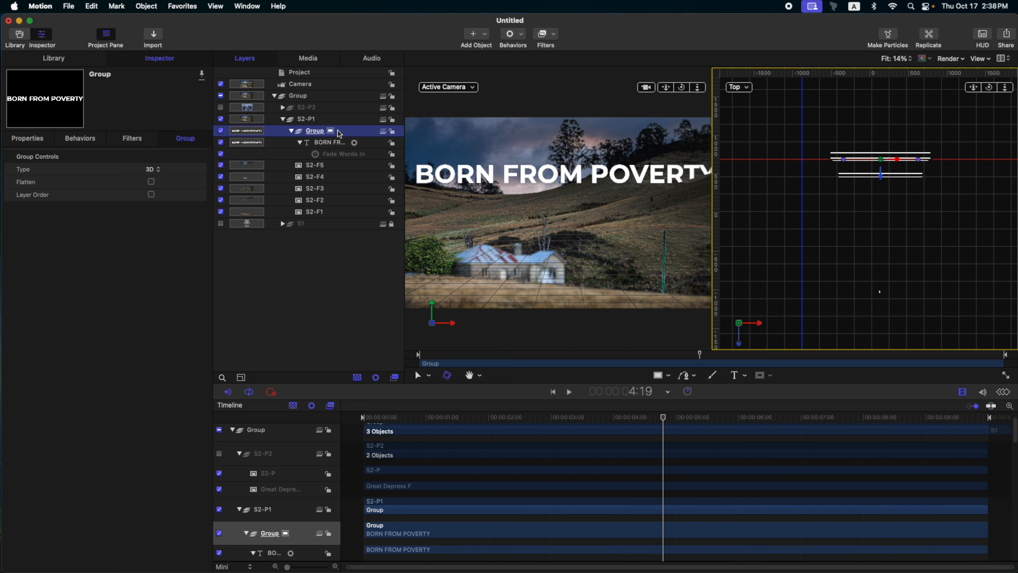
scroll(646, 433, up, 3)
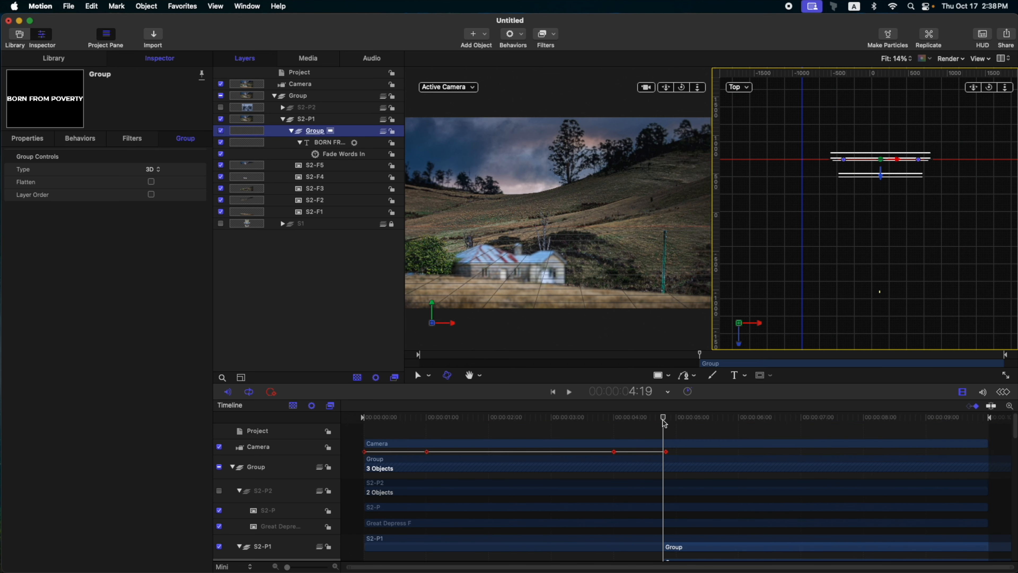
drag(665, 424, 757, 402)
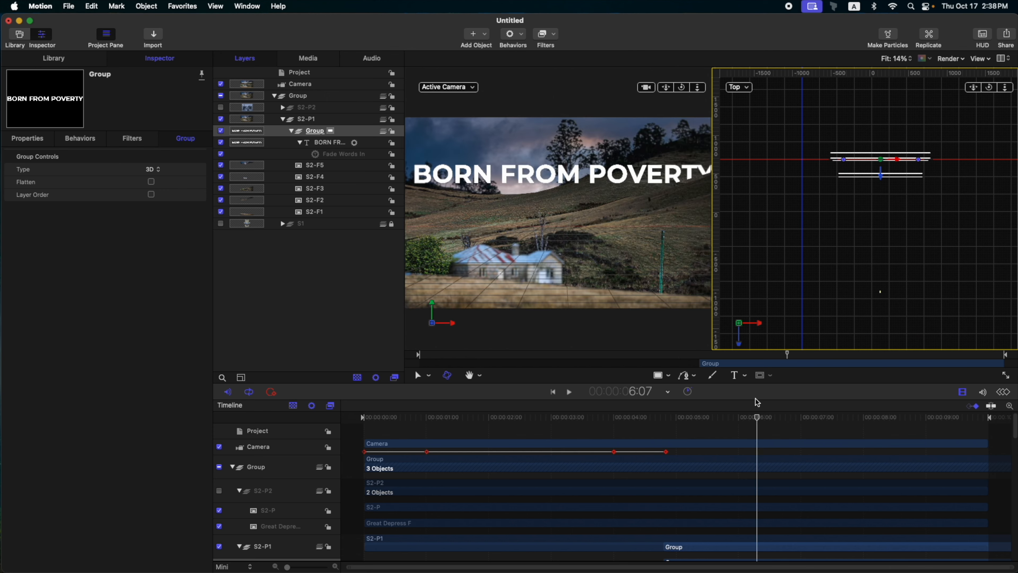
Step: Add a Position parameter to the Fade Words In behavior with a Y offset of -142.4 px
click(345, 151)
click(102, 196)
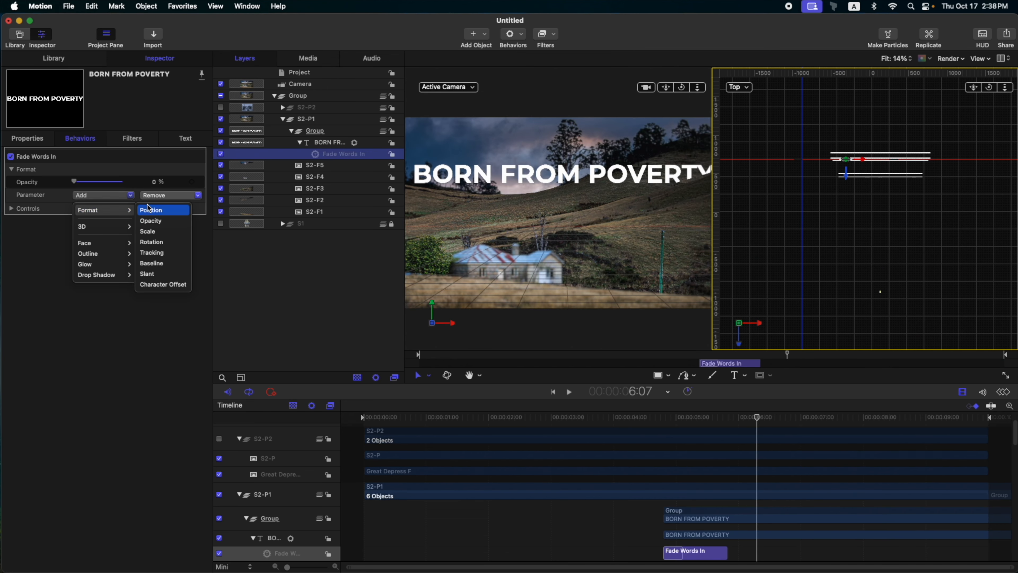
click(158, 209)
drag(669, 420, 733, 409)
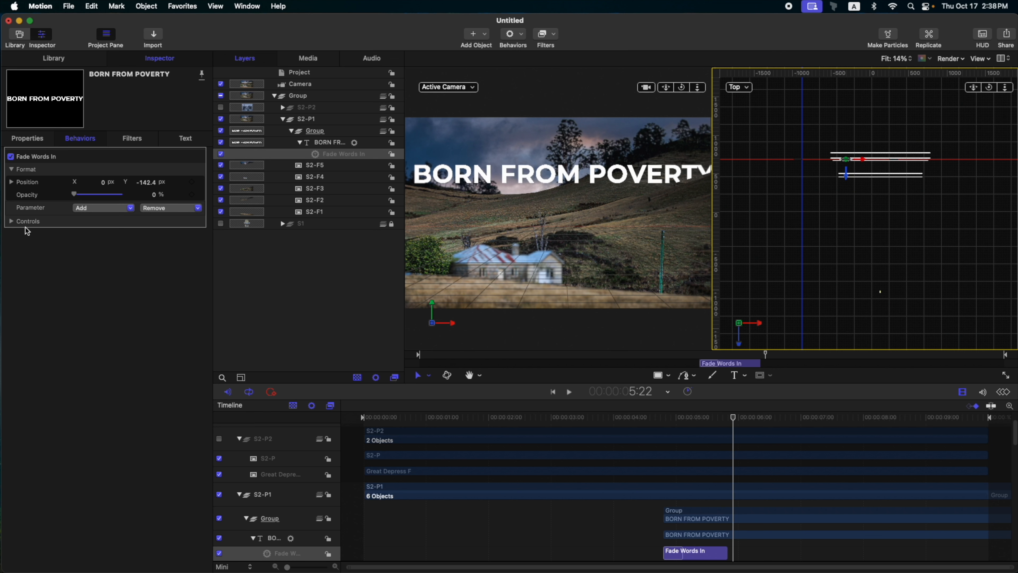
Step: Try Once Per Loop as the Apply Speed option of Fade Words In and preview the title animation from 4:20
click(11, 221)
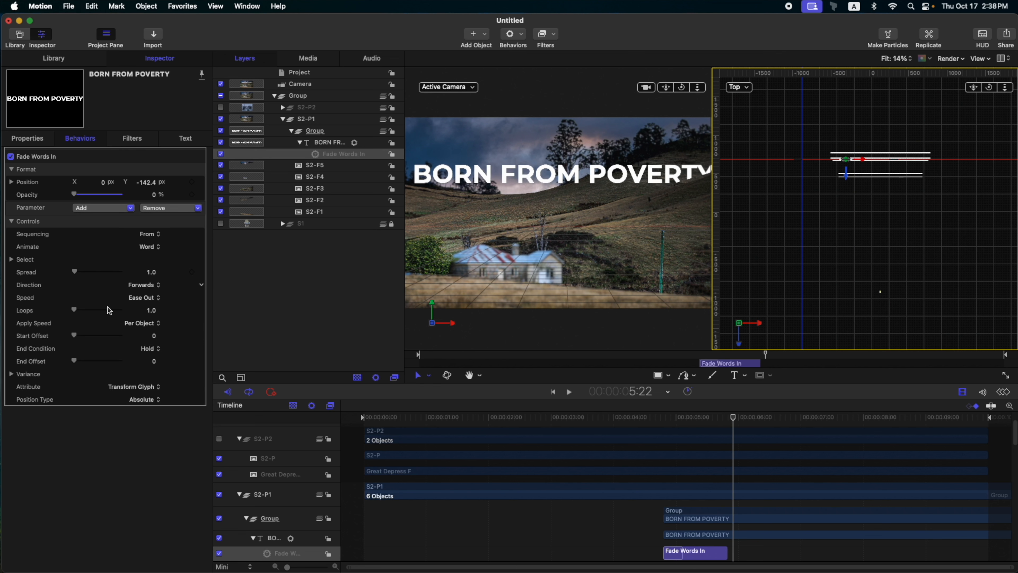
click(155, 324)
click(163, 301)
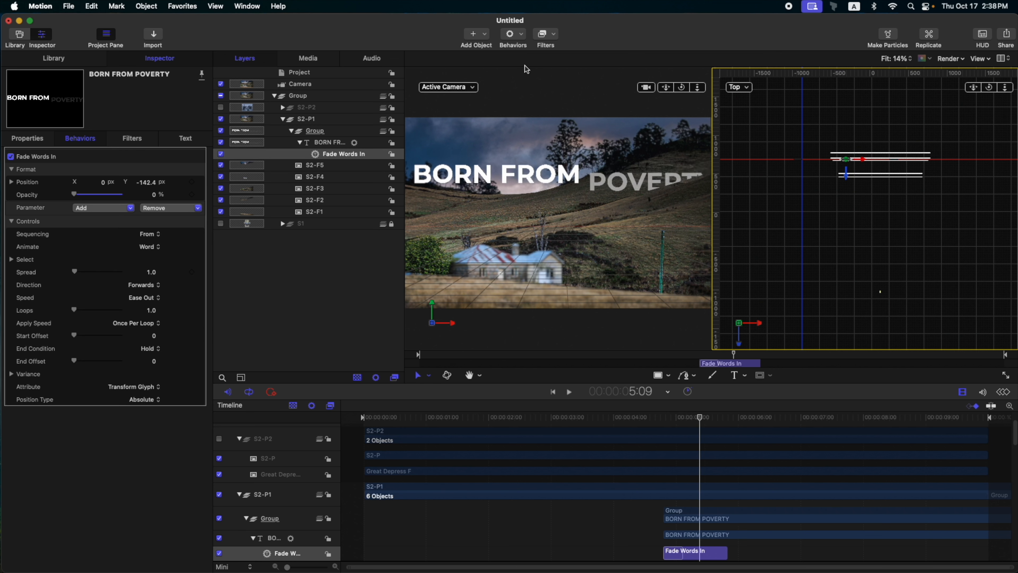
click(526, 71)
click(665, 418)
key(space)
click(665, 414)
drag(664, 414, 662, 414)
click(665, 418)
Step: Set the Apply Speed option of Fade Words In back to Per Object
click(336, 154)
click(143, 326)
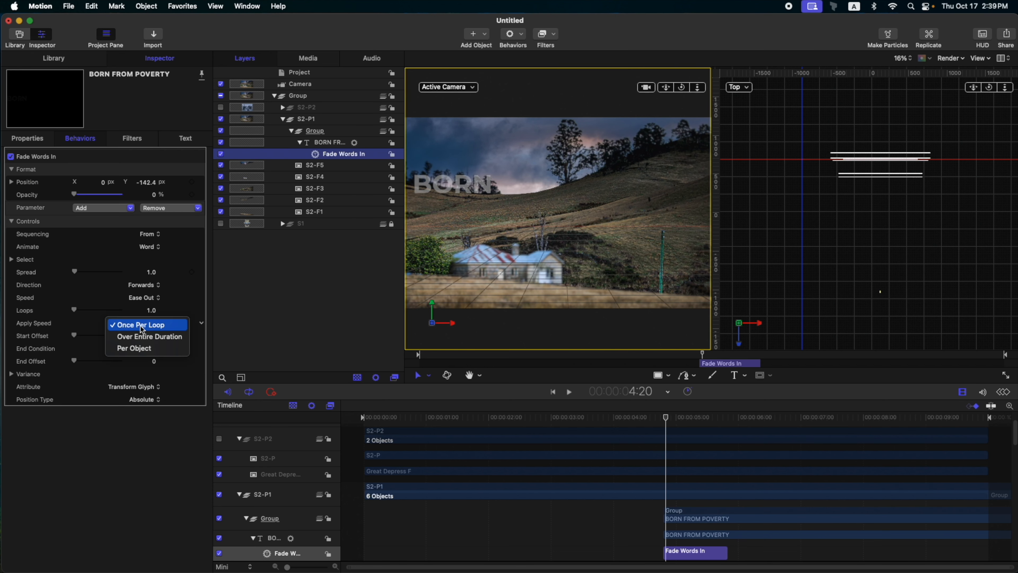
click(134, 348)
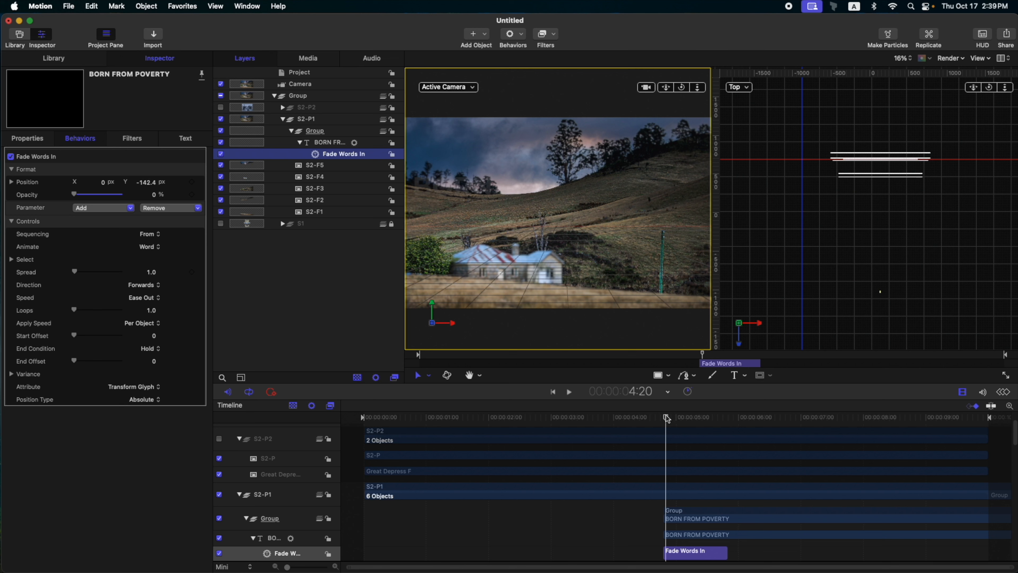
Step: Set the Fade Words In position offset to Y -416.3 px and preview the words rising from 4:20
drag(146, 182, 146, 213)
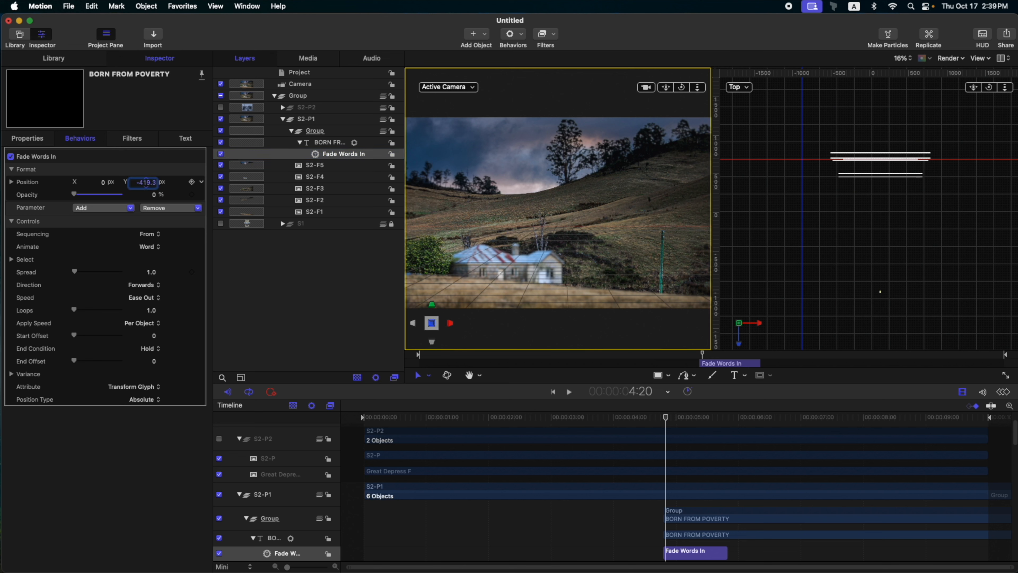
key(space)
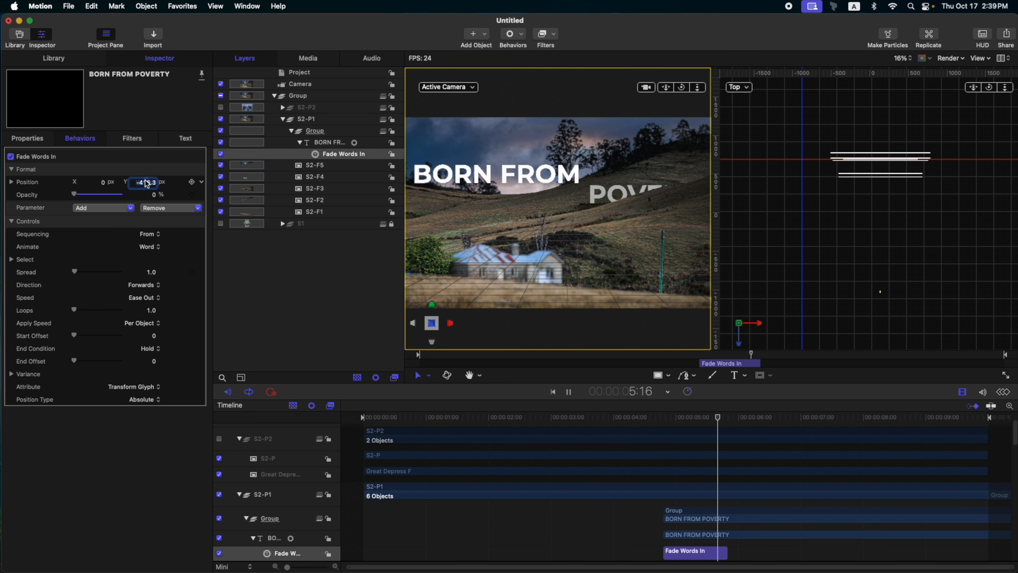
click(666, 419)
key(space)
drag(666, 418, 741, 414)
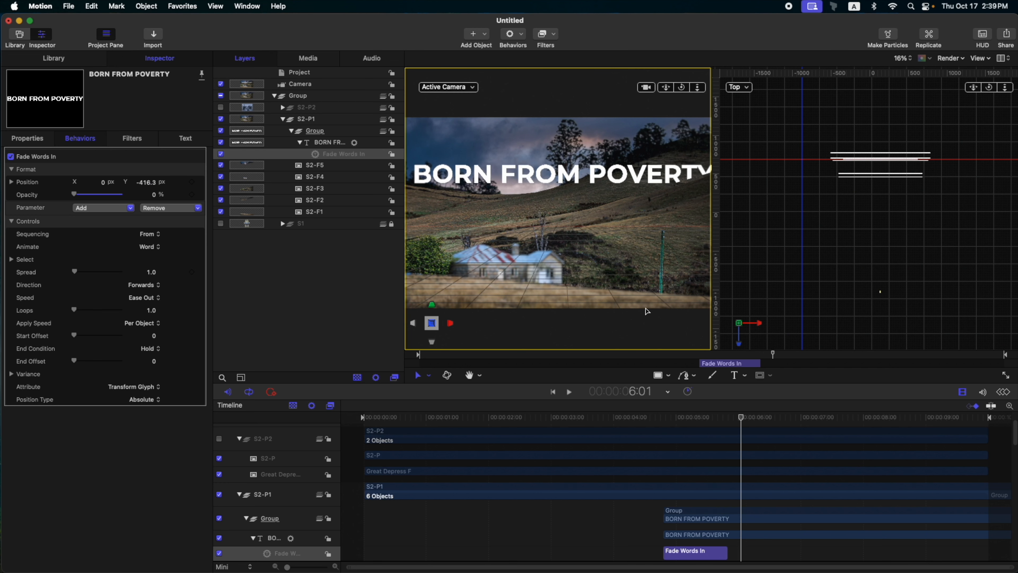
Step: Lower the title group to Y 347.11 px and bring it forward in depth, clear of the hill layers
click(337, 134)
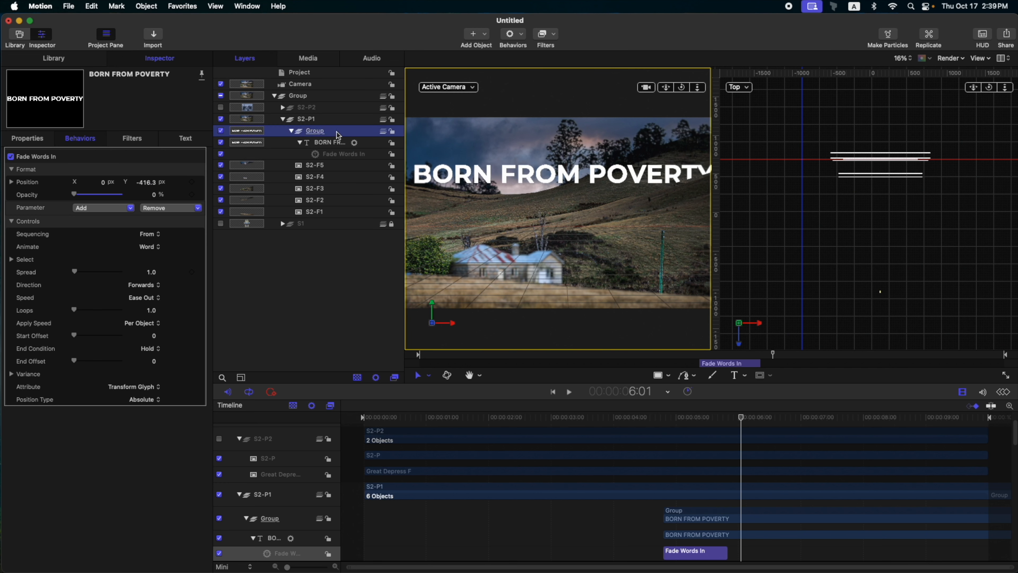
click(28, 139)
drag(146, 195, 146, 202)
click(321, 134)
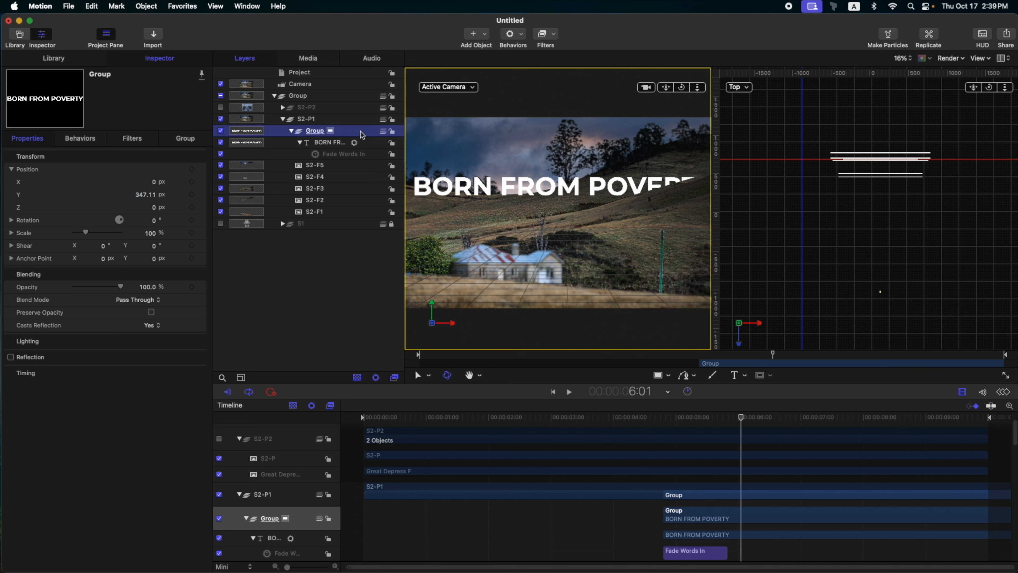
drag(882, 164, 885, 183)
Step: Reduce the title text size to 253.8 and push the text slightly back in depth
click(333, 144)
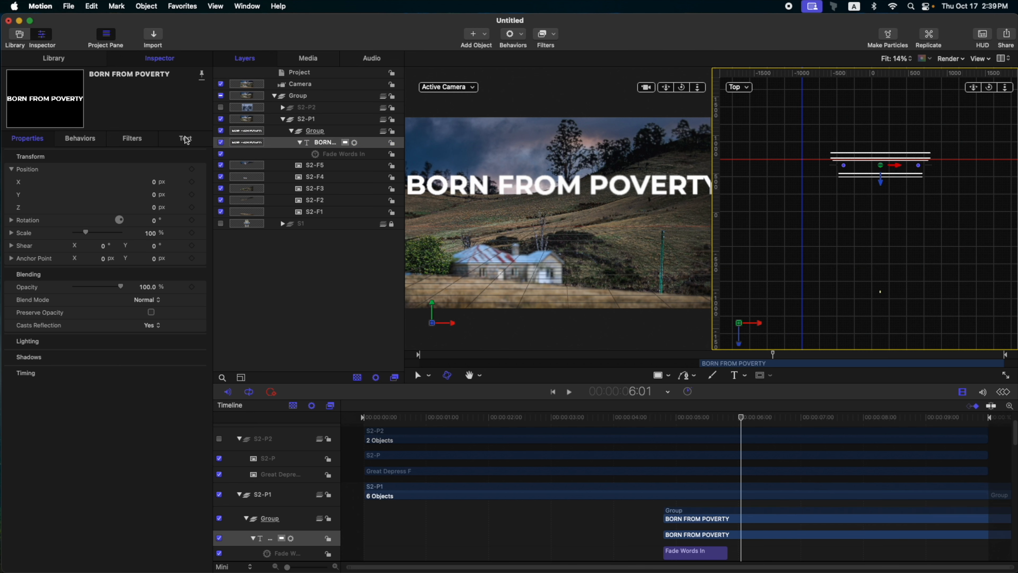
click(186, 139)
drag(147, 227, 122, 227)
mouse_move(883, 186)
mouse_down()
mouse_move(885, 195)
mouse_move(886, 178)
mouse_up()
click(669, 418)
drag(669, 419, 733, 418)
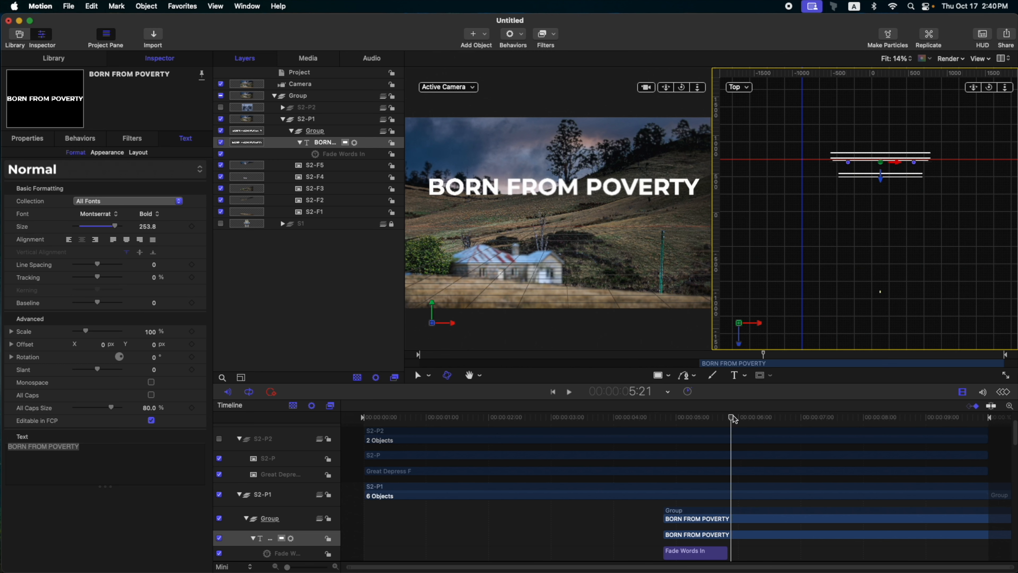
Step: Set the Fade Words In position offset to Y -150 px and play the animation from 4:20
click(341, 154)
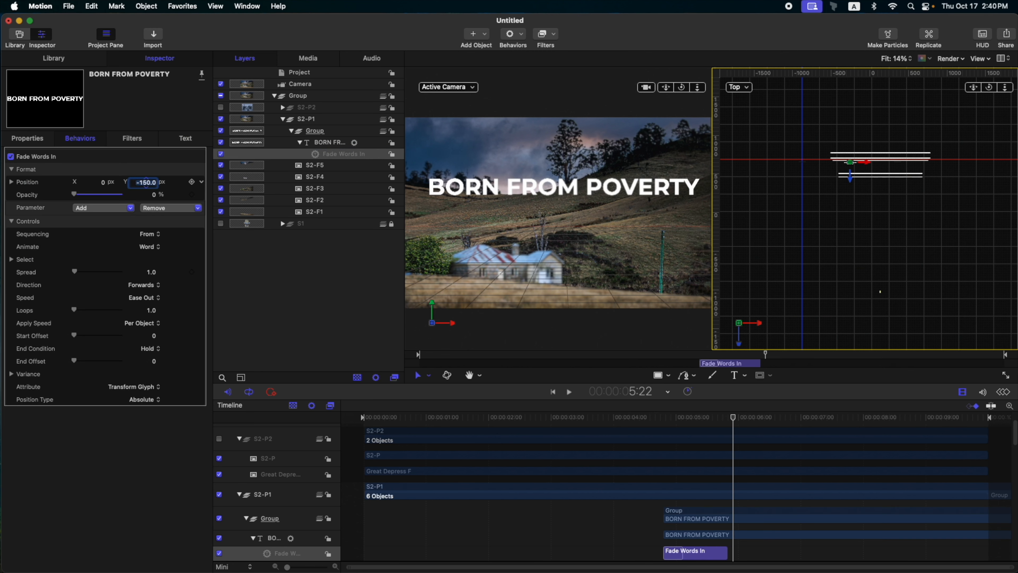
click(665, 418)
key(space)
key(space)
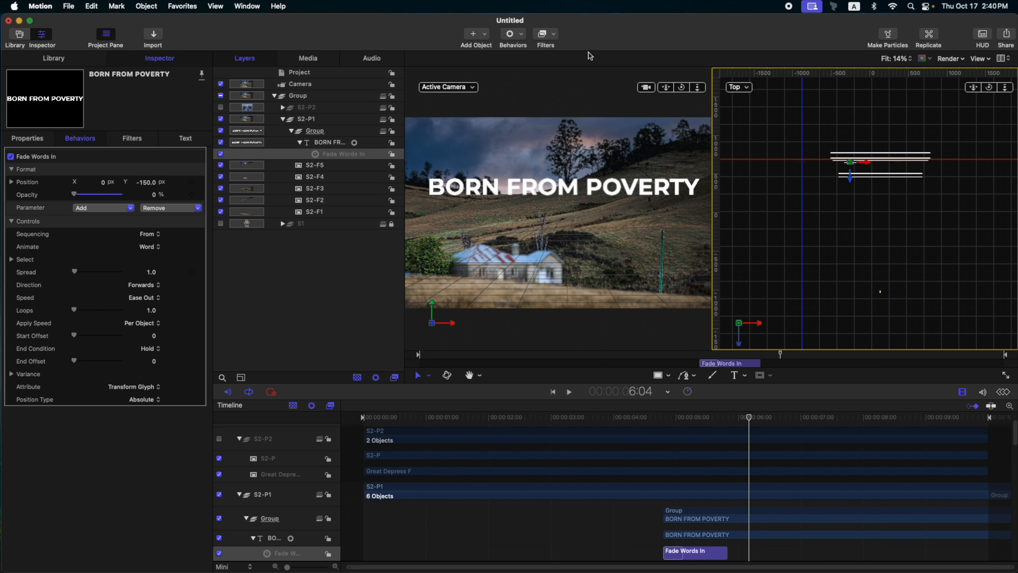
Step: Play back the title animation several times from about 4:20 to examine the word timing against the scene
click(607, 76)
click(661, 418)
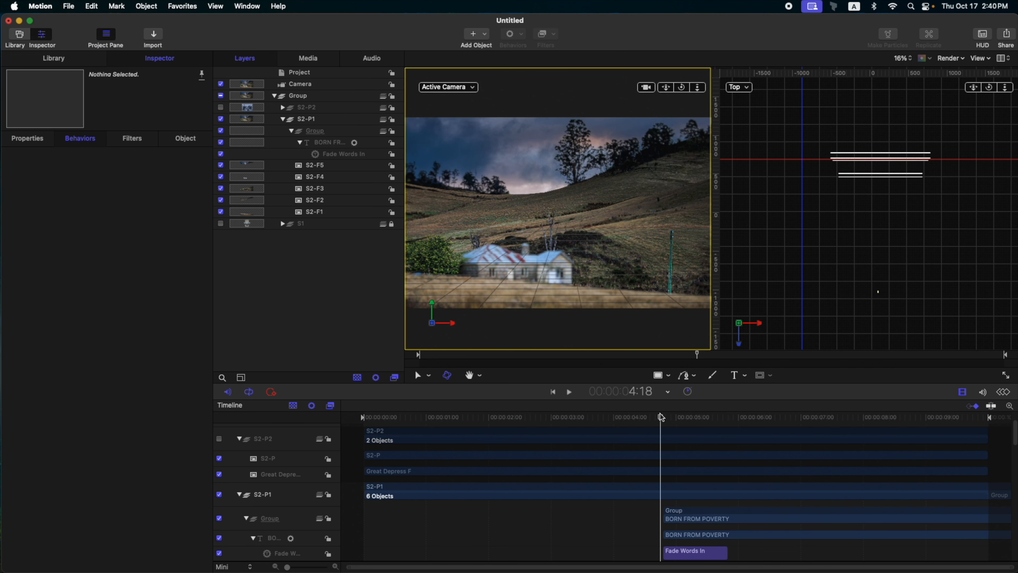
click(663, 416)
key(space)
key(space)
click(667, 419)
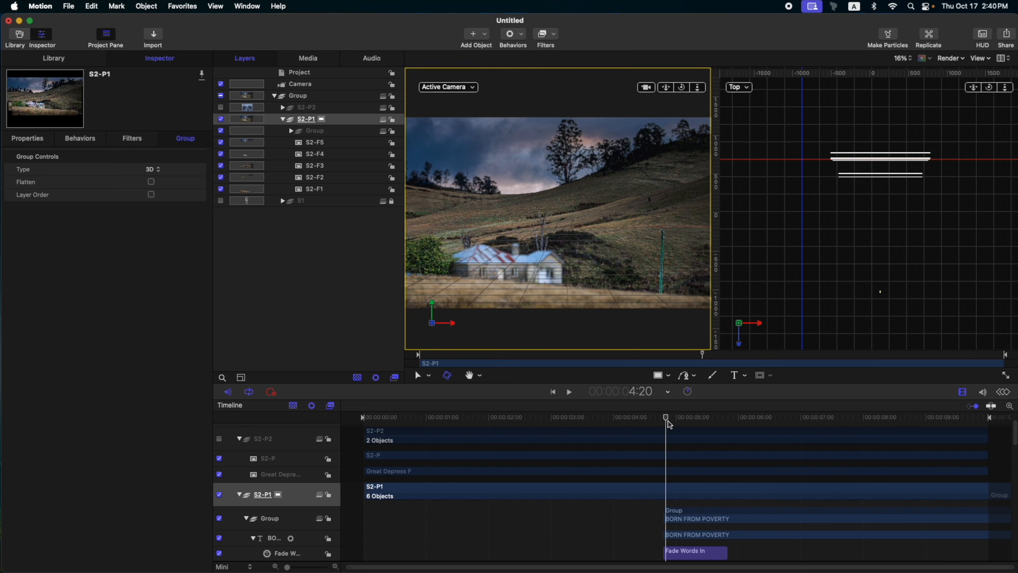
key(space)
key(space)
click(667, 418)
Step: Add a Sweep behavior to the camera and trim it to start at 4:20
scroll(667, 425, up, 5)
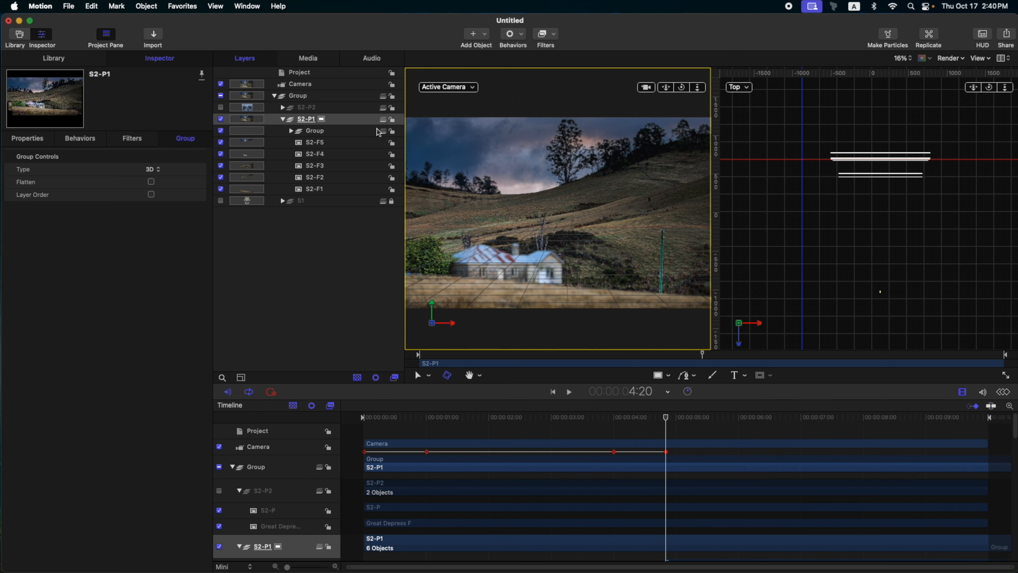
click(305, 84)
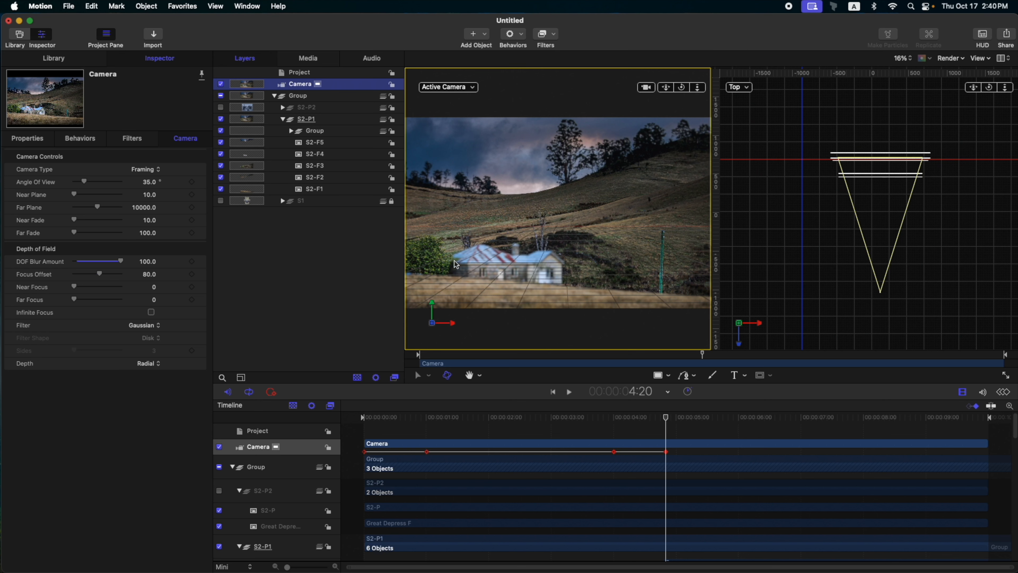
key(F1)
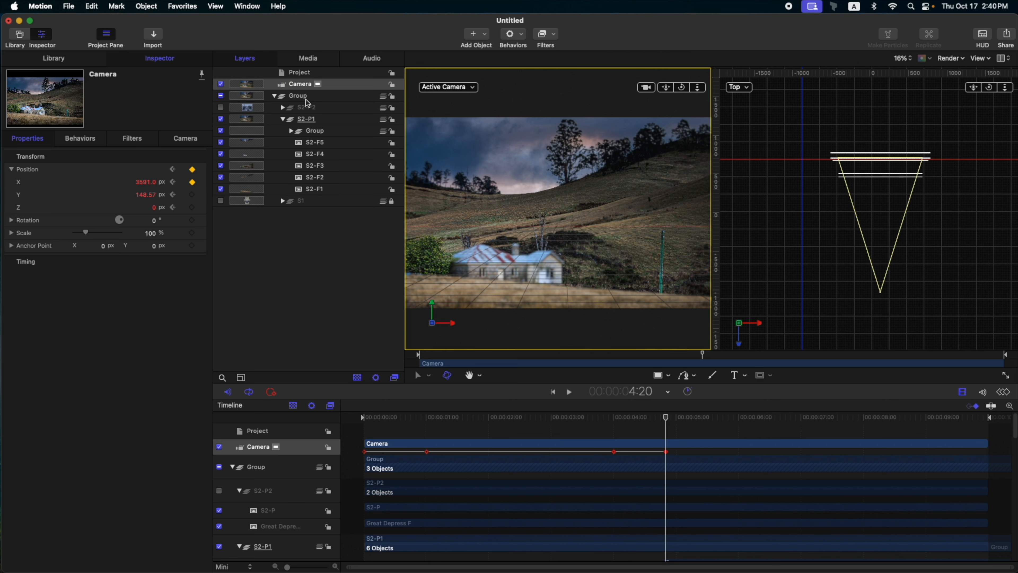
click(521, 40)
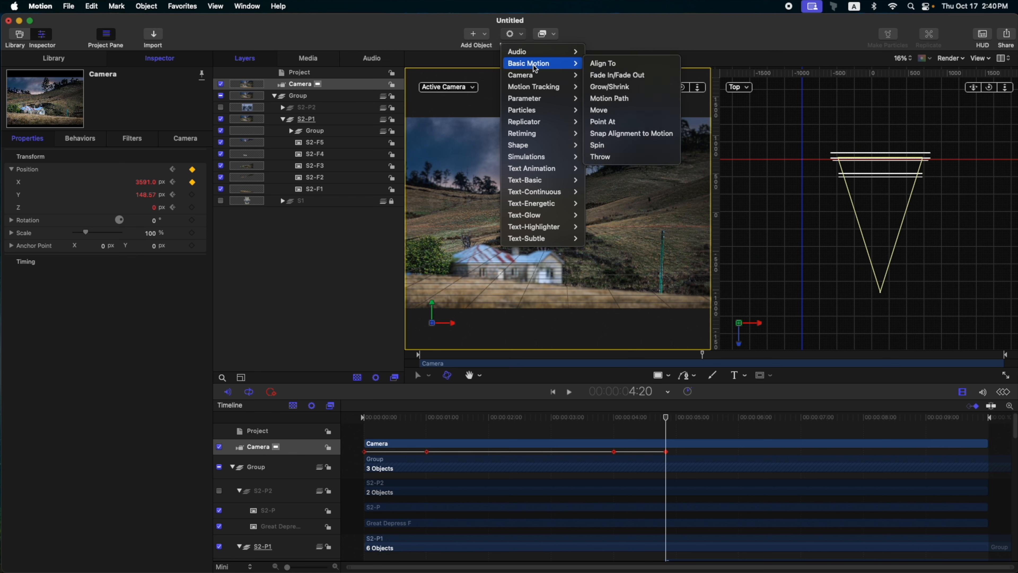
mouse_move(542, 75)
click(602, 110)
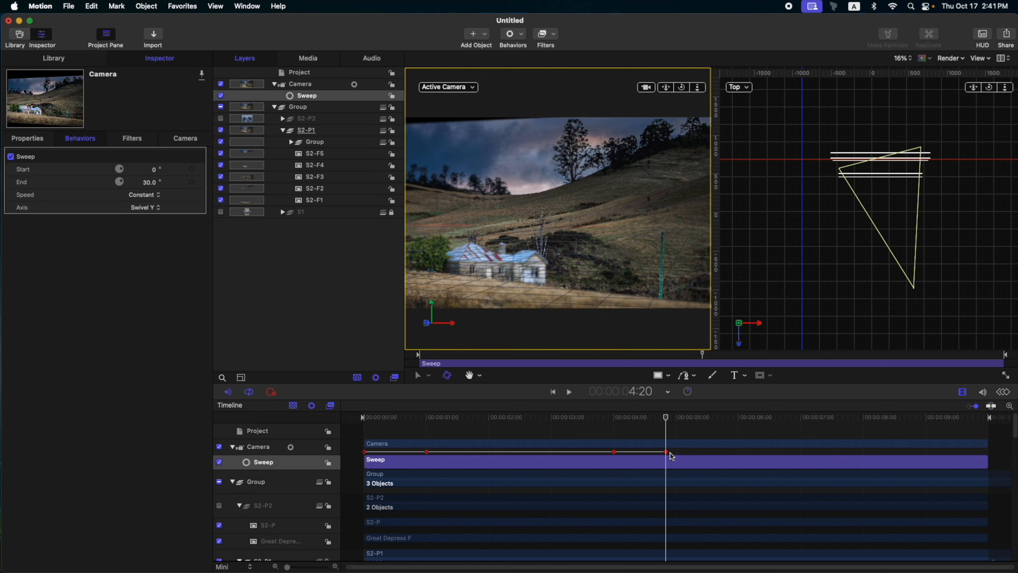
key(i)
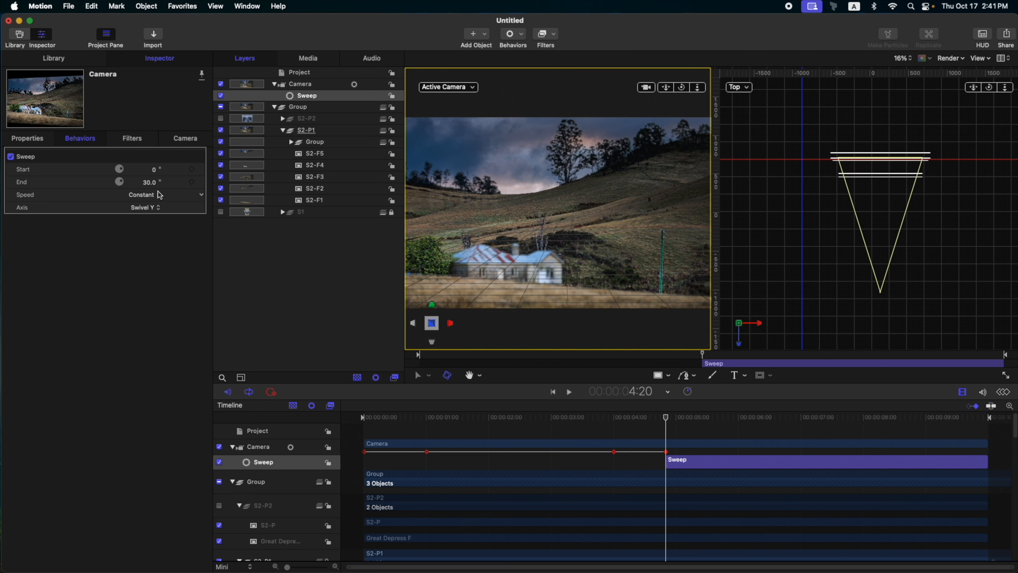
Step: Set the camera Sweep's end angle to 1° and scrub from 4:20 to 7:00 to check the movement
double_click(151, 183)
text(1)
key(Return)
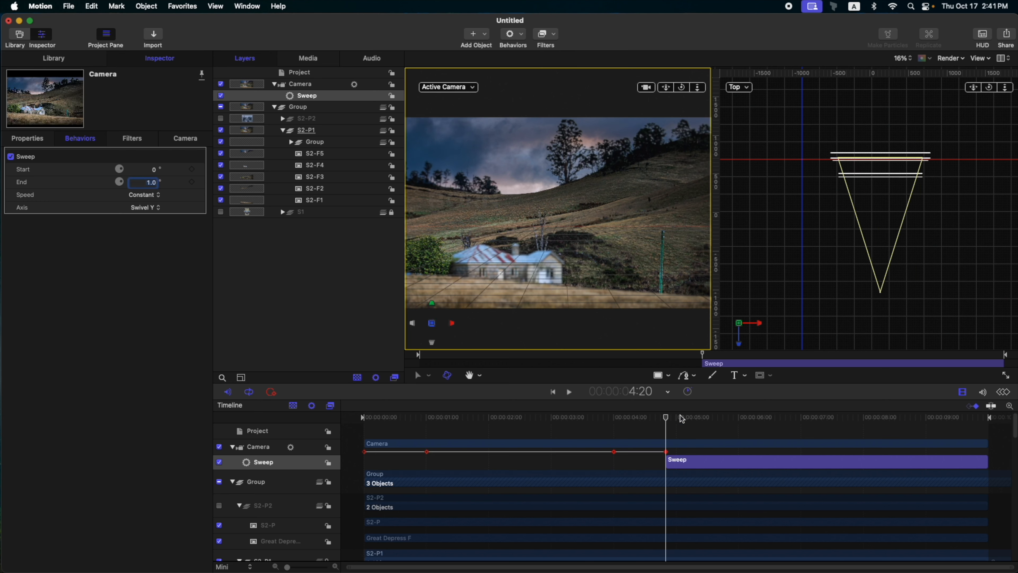
drag(667, 421, 803, 428)
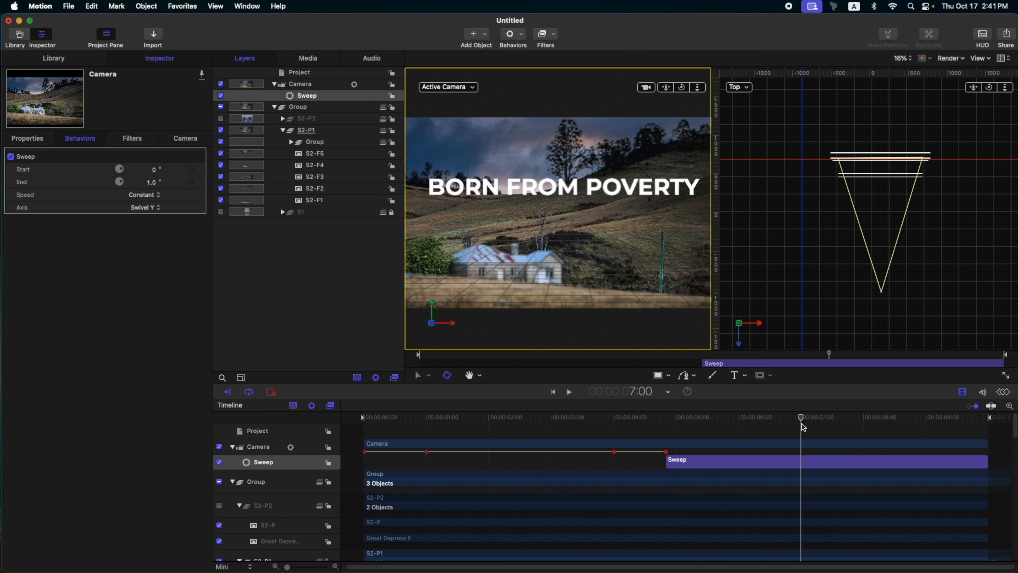
Step: Trim the camera's Sweep behavior to end at 7:00 and play it back from 4:20
key(o)
click(665, 418)
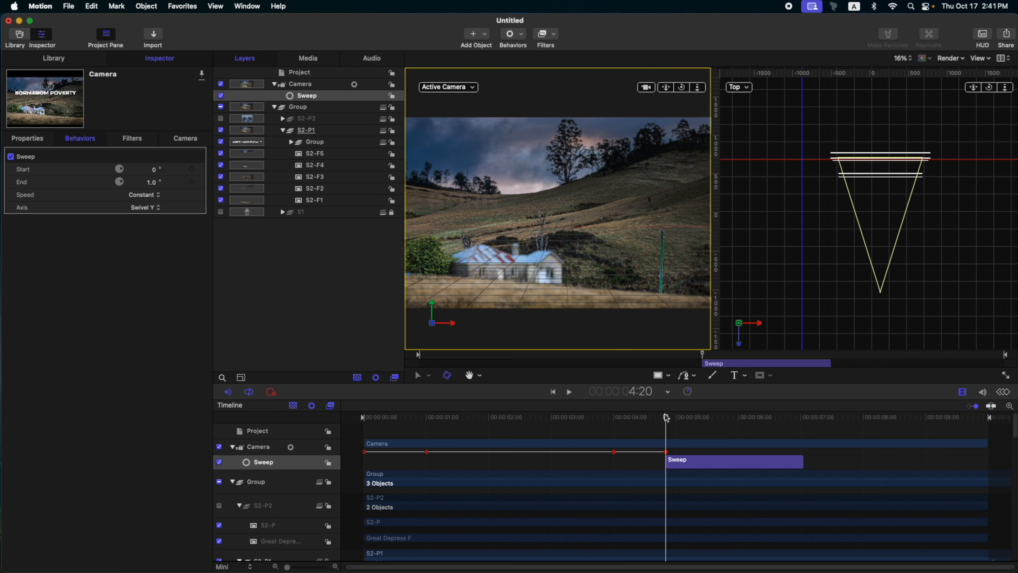
key(space)
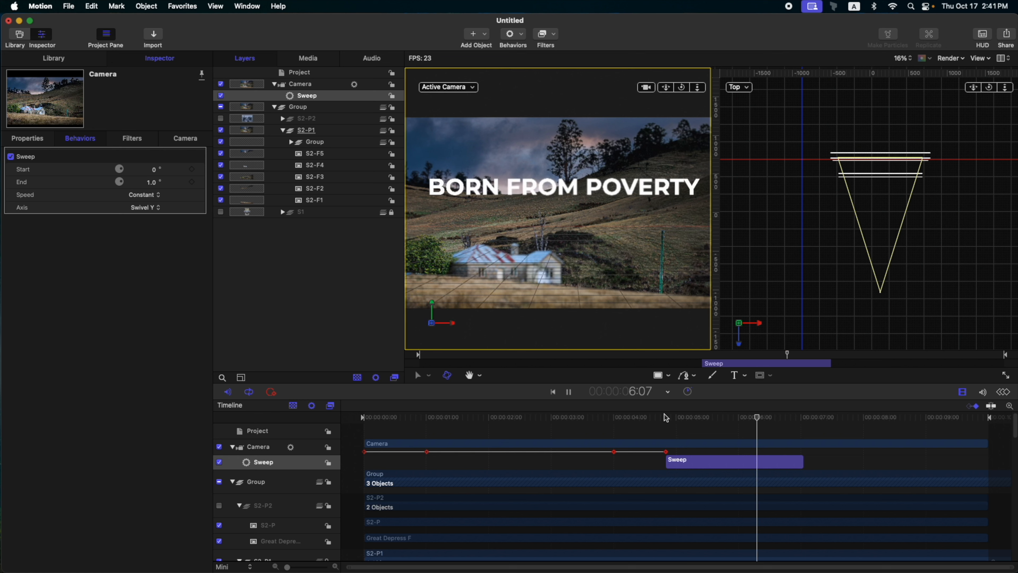
key(space)
click(665, 418)
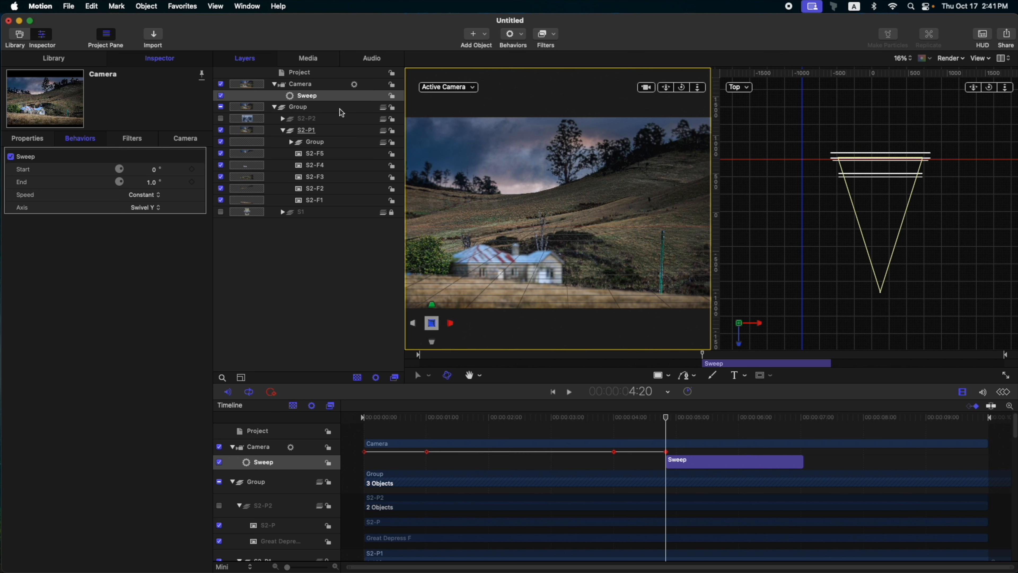
Step: Duplicate the camera's Sweep, set the copy's axis to Tilt X with an end angle of -2°, and preview the movement
key(super+d)
click(146, 208)
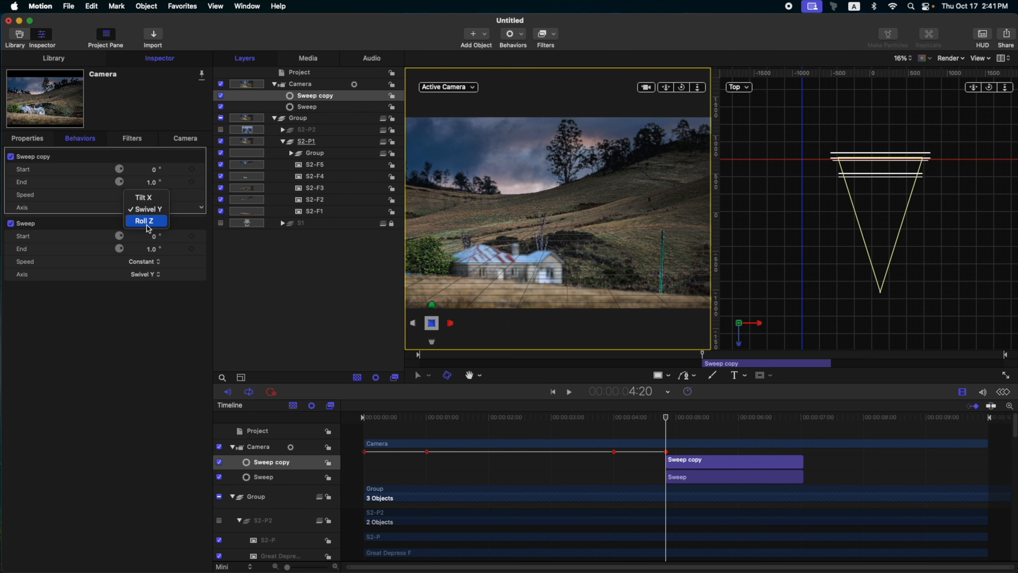
click(149, 199)
drag(676, 418, 760, 419)
drag(151, 249, 153, 187)
drag(760, 418, 801, 420)
drag(152, 187, 150, 199)
drag(666, 418, 744, 418)
key(space)
key(space)
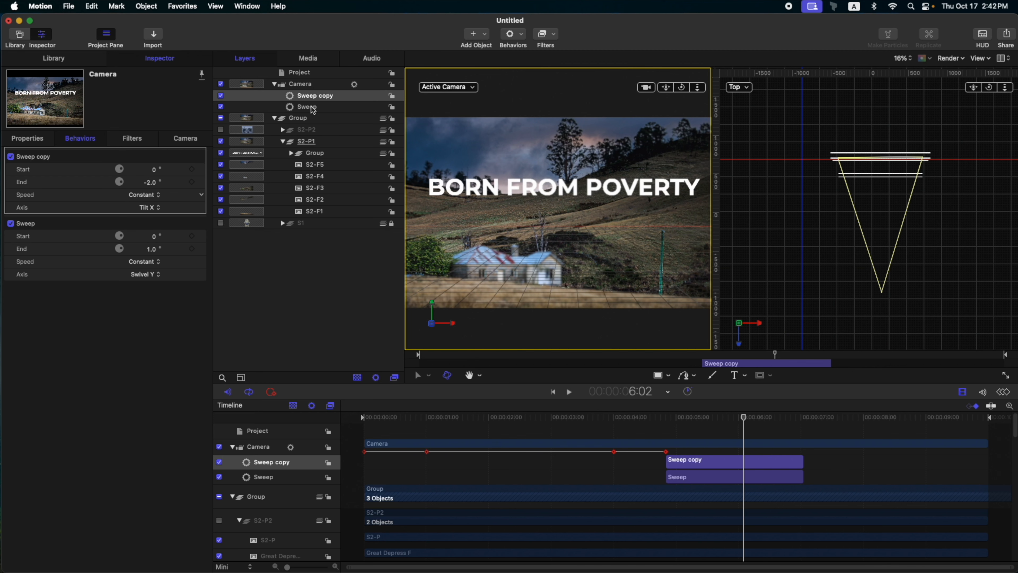
Step: Duplicate the tilt Sweep, set the new copy's axis to Roll Z with an end angle of 1°, and return to 4:20
key(super+d)
click(152, 209)
click(158, 233)
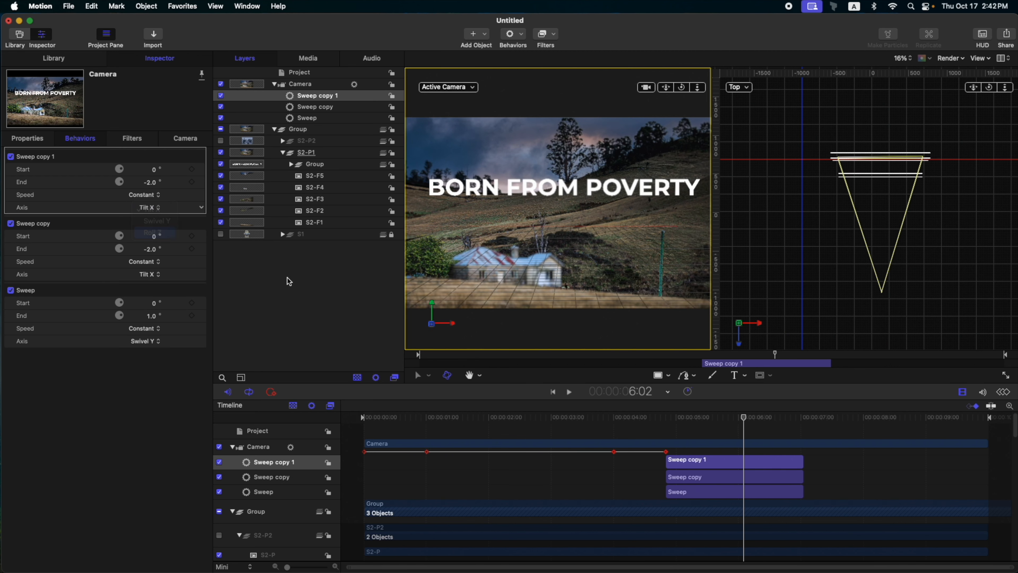
click(798, 417)
drag(144, 183, 192, 181)
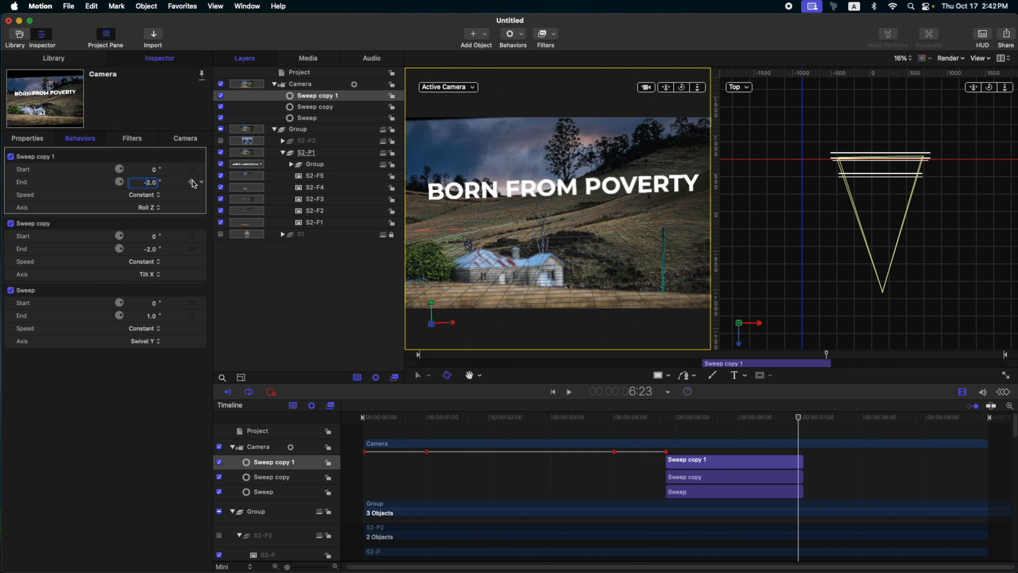
click(684, 418)
drag(687, 418, 665, 418)
Step: Try lowering the camera's depth of field Focus Offset to about -191 and scrub from 4:20 to 5:17
click(303, 83)
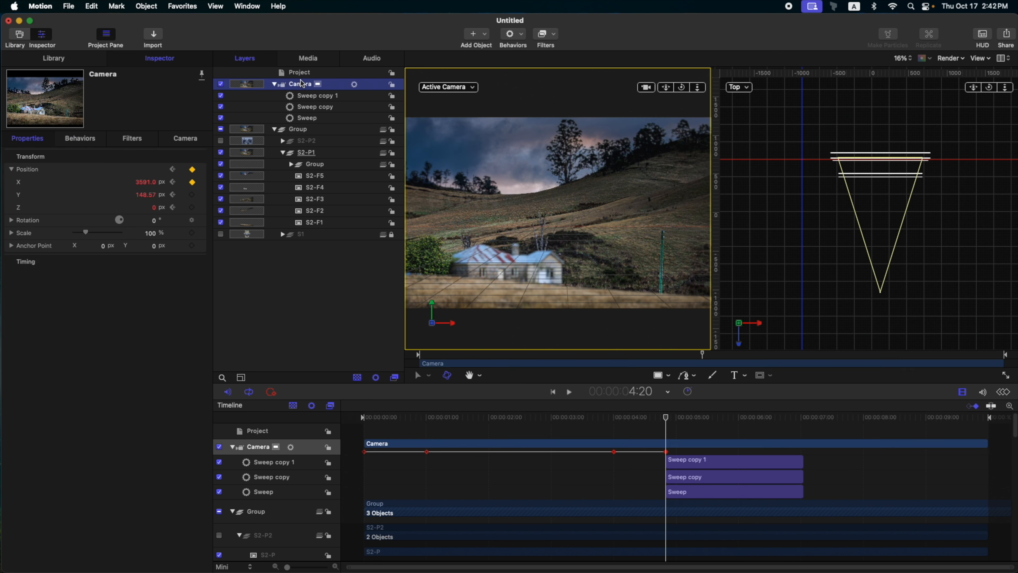
click(184, 139)
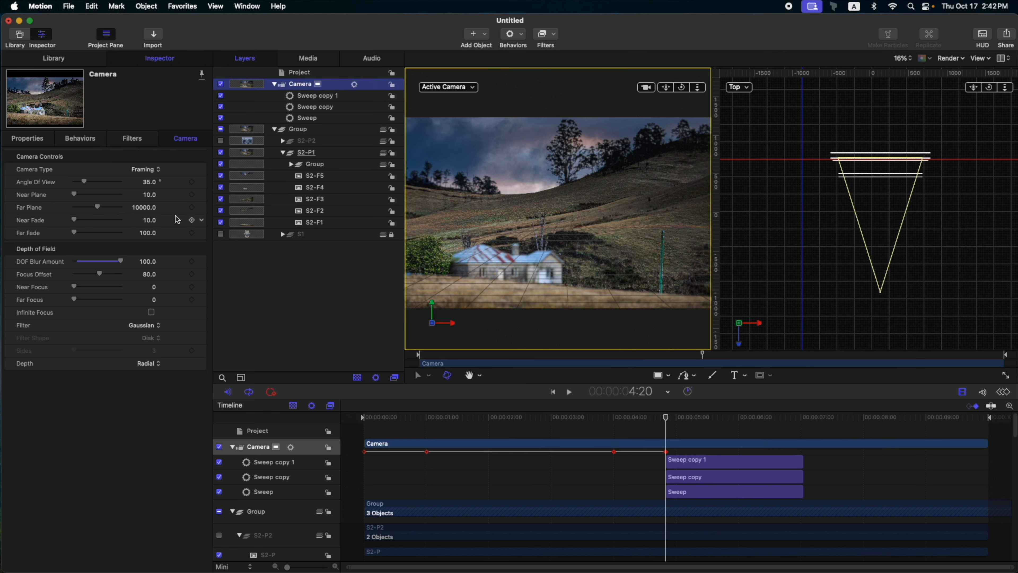
drag(100, 274, 93, 274)
drag(666, 418, 720, 418)
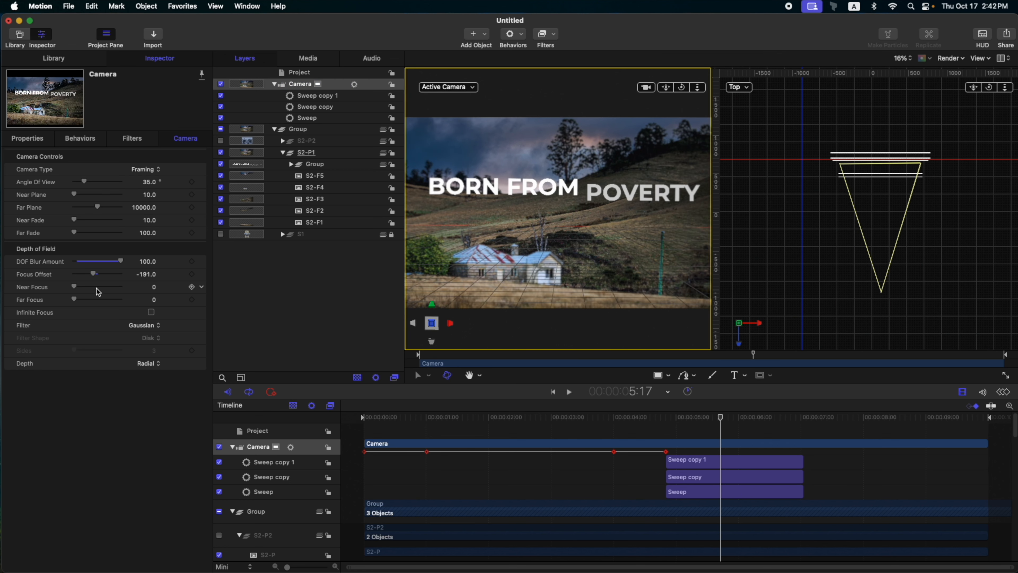
Step: Add a Wriggle parameter behavior to the camera's Focus Offset and trim it to run from 4:20 to about 7:00
click(202, 274)
mouse_move(257, 384)
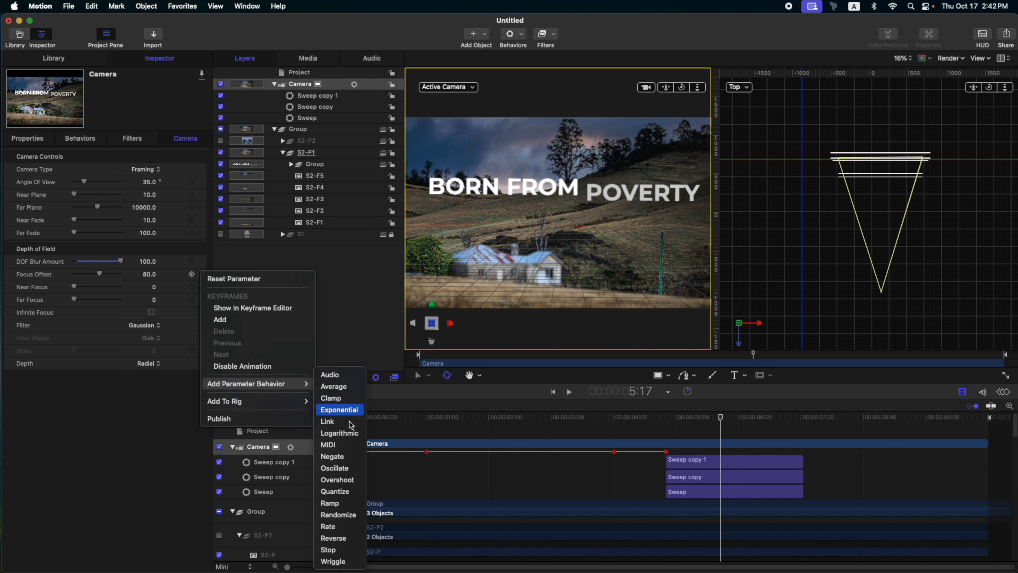
click(333, 561)
click(666, 418)
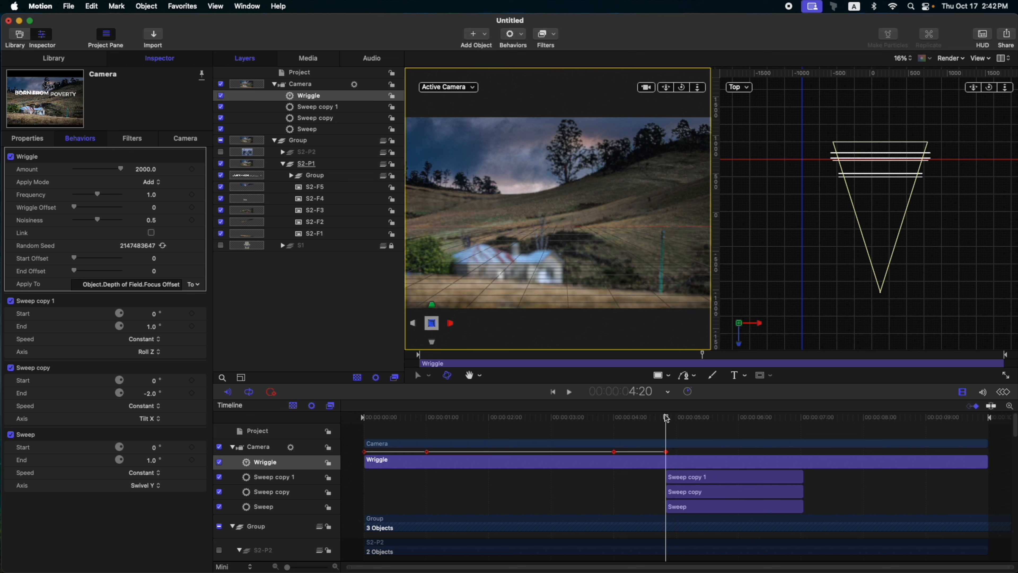
key(i)
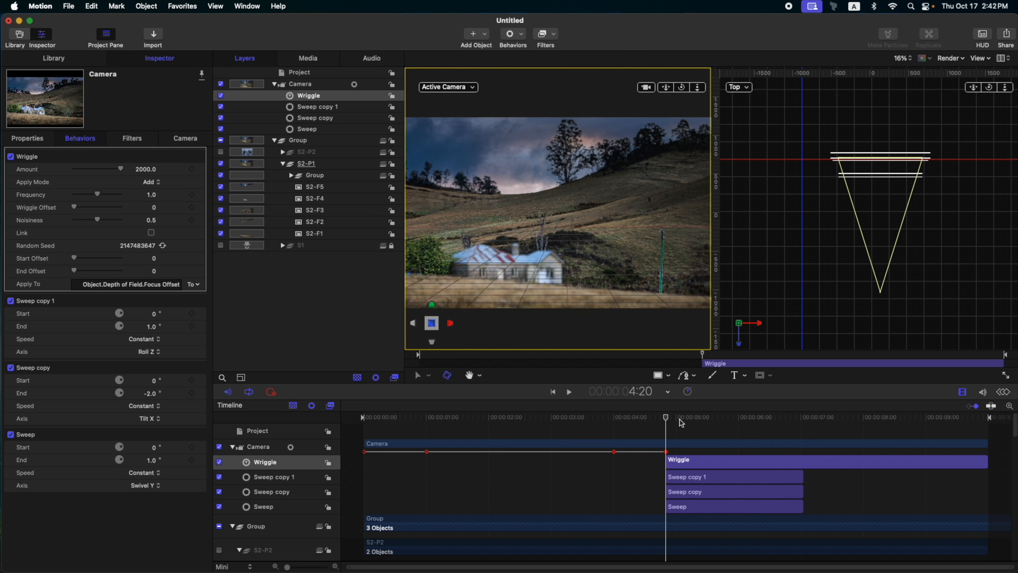
click(796, 422)
key(o)
Step: Set the Wriggle to Add and Subtract with frequency 0.09, noisiness 0.04 and amount about 671, and play the result
click(151, 181)
click(165, 219)
drag(783, 419, 739, 421)
drag(122, 170, 78, 221)
drag(698, 420, 789, 420)
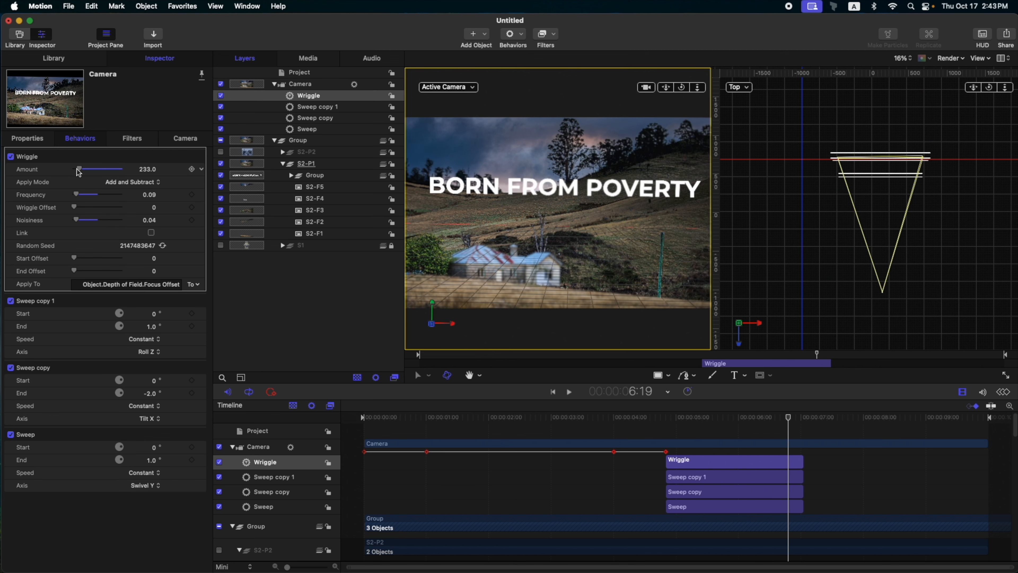
drag(87, 174, 92, 174)
key(space)
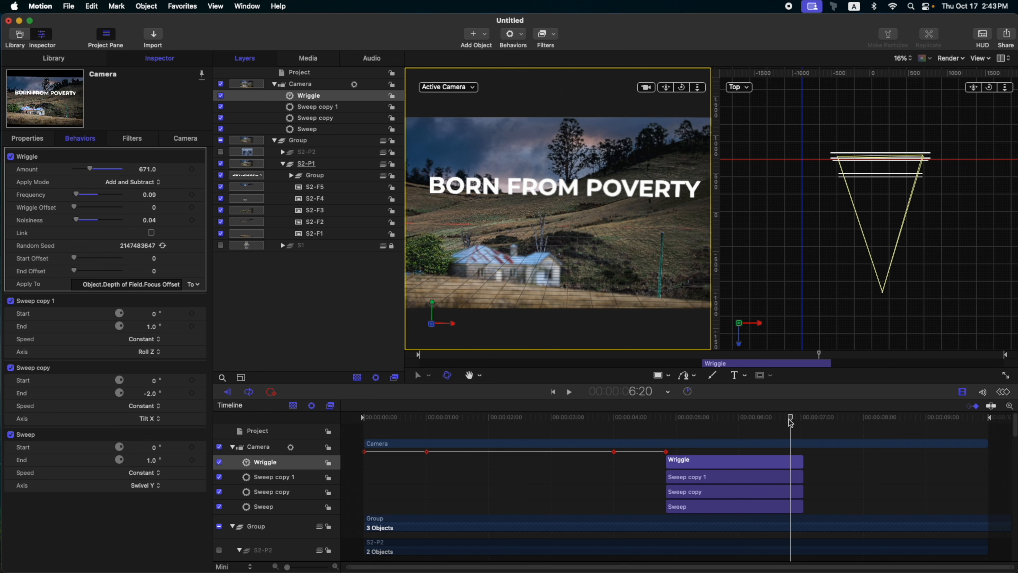
key(space)
Step: Set the Wriggle's amount to 2000, frequency to about 0.37 and noisiness to about 0.13, and scrub through to 7:00
click(314, 84)
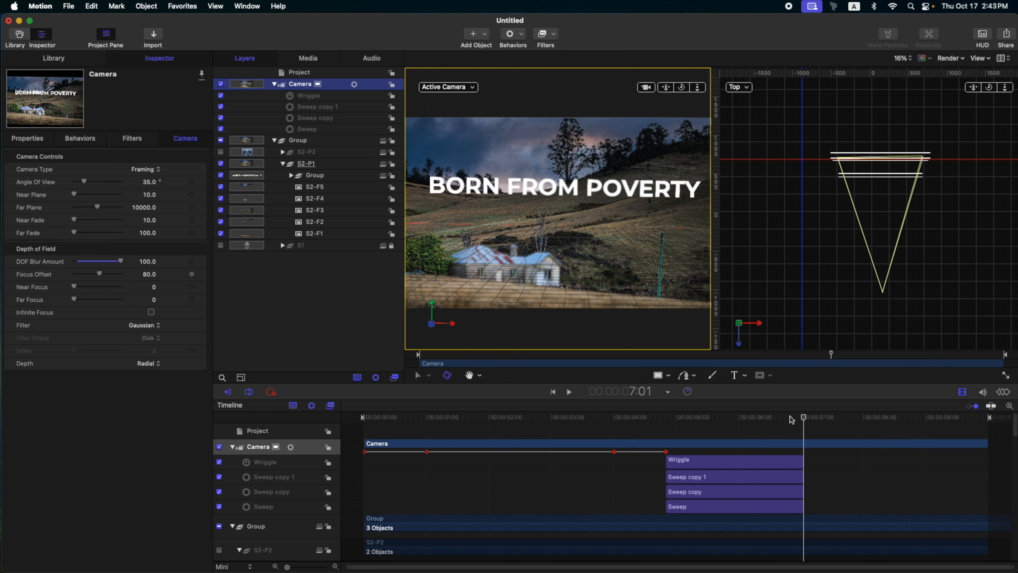
click(712, 420)
drag(712, 420, 733, 420)
click(323, 96)
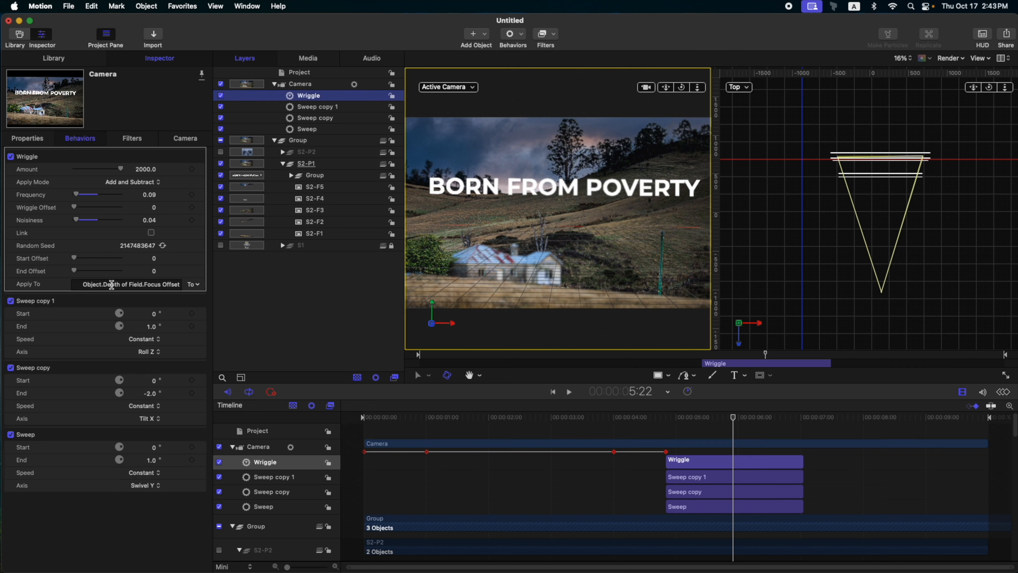
drag(145, 169, 147, 186)
drag(77, 195, 81, 220)
drag(669, 420, 801, 435)
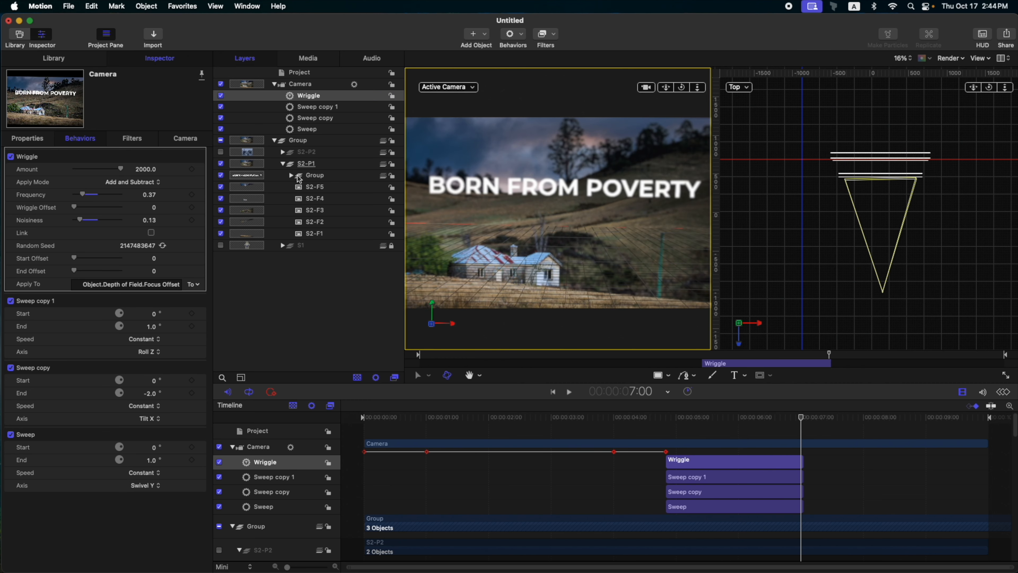
Step: Collapse, hide and lock the S2-P1 group, show the S2-P2 group, and scrub back to 3:16 to view it
click(282, 164)
click(334, 164)
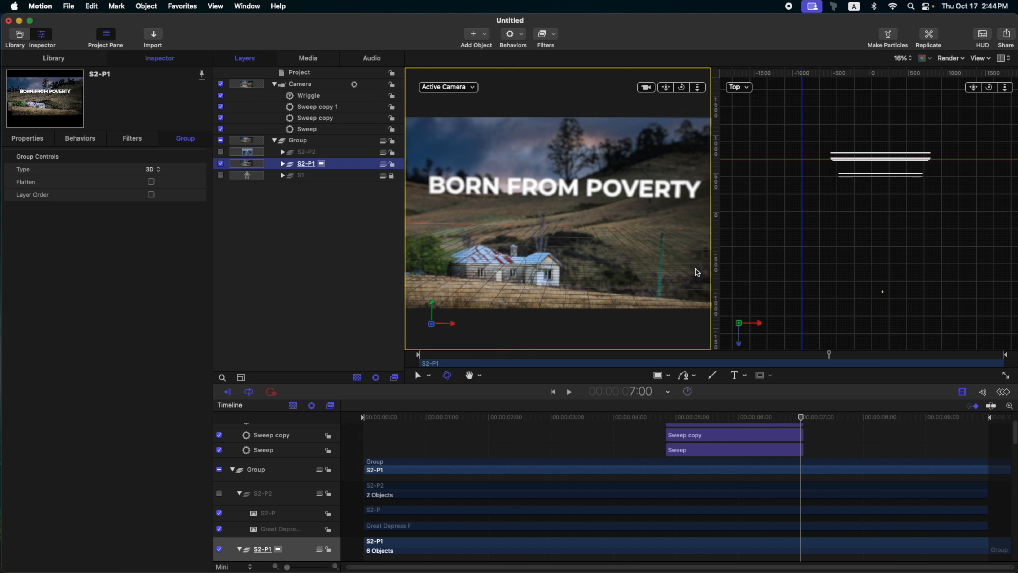
click(219, 164)
click(315, 154)
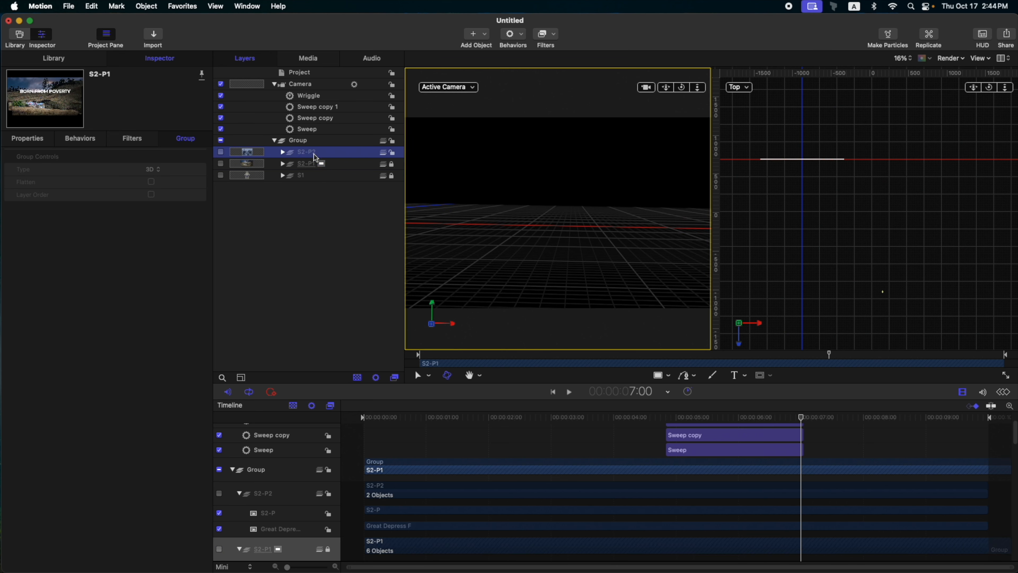
click(220, 152)
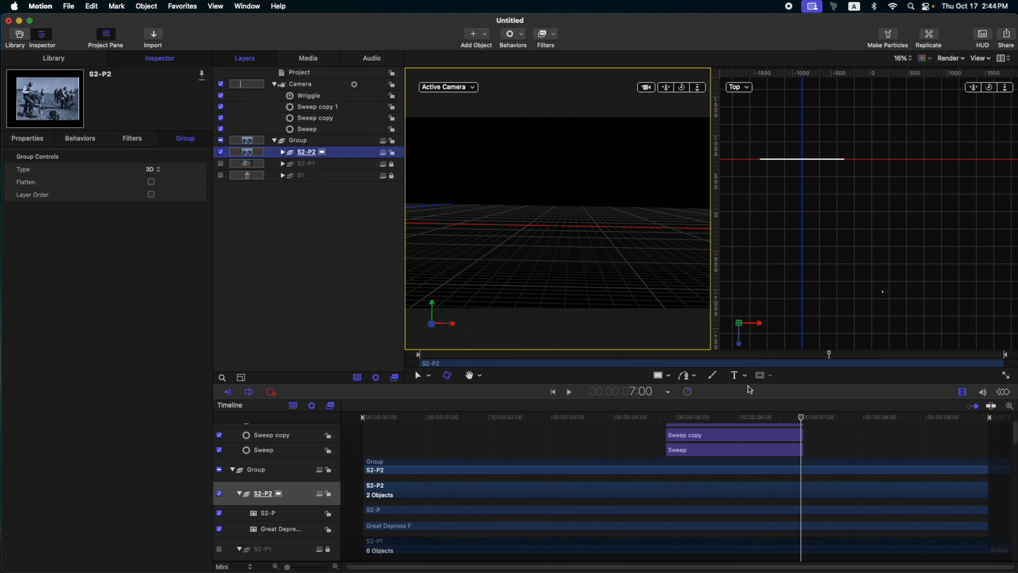
drag(566, 416, 593, 394)
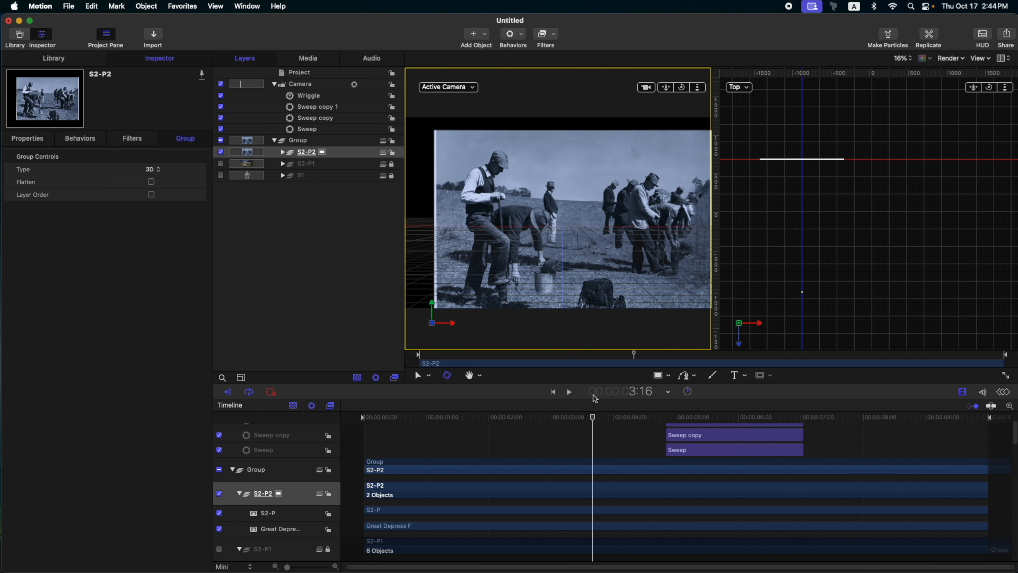
Step: Push the Great Depress F layer in S2-P2 back to about Z -719 px and scale it up to fill the frame
click(282, 153)
click(317, 178)
click(29, 141)
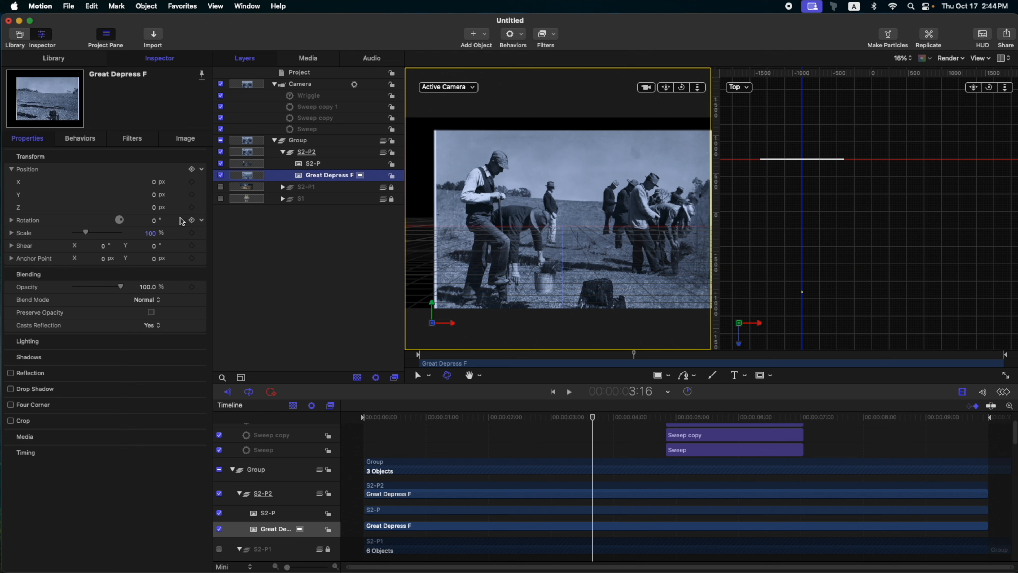
click(808, 172)
drag(803, 182, 803, 166)
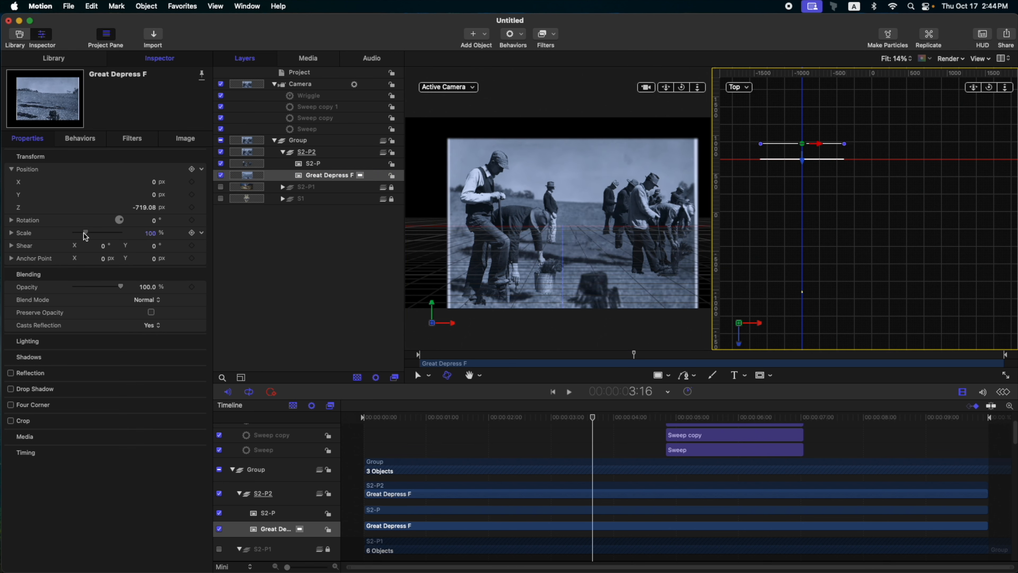
click(429, 223)
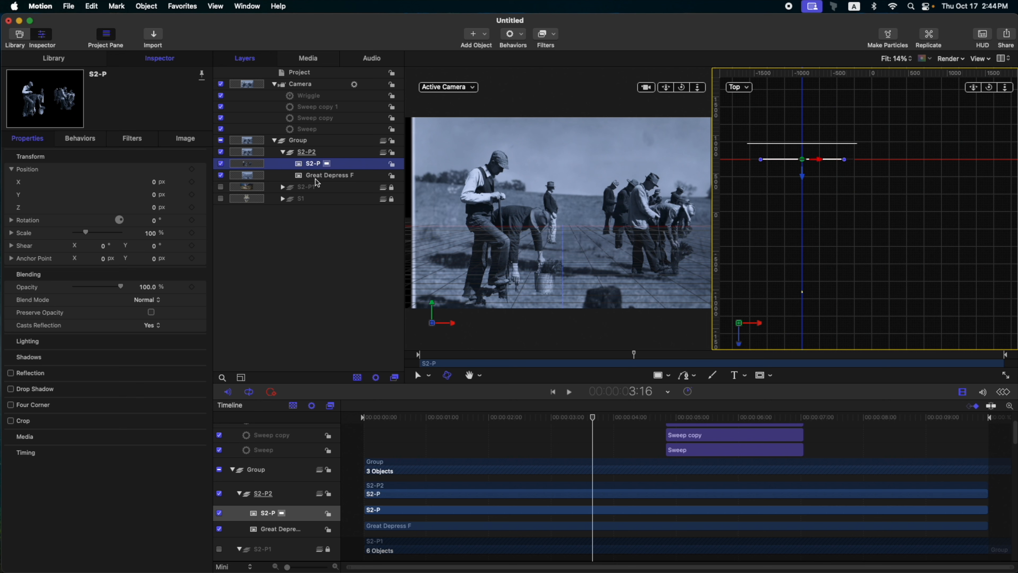
Step: Set the S2-P2 group's X position to 3600 px, matching S2-P1, and go to 4:20
click(307, 152)
click(282, 152)
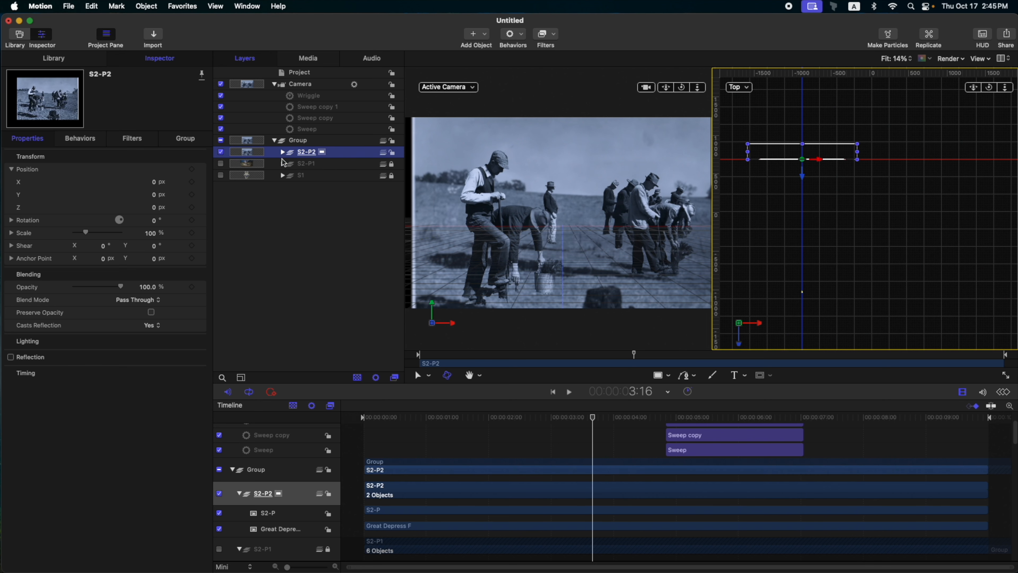
click(317, 165)
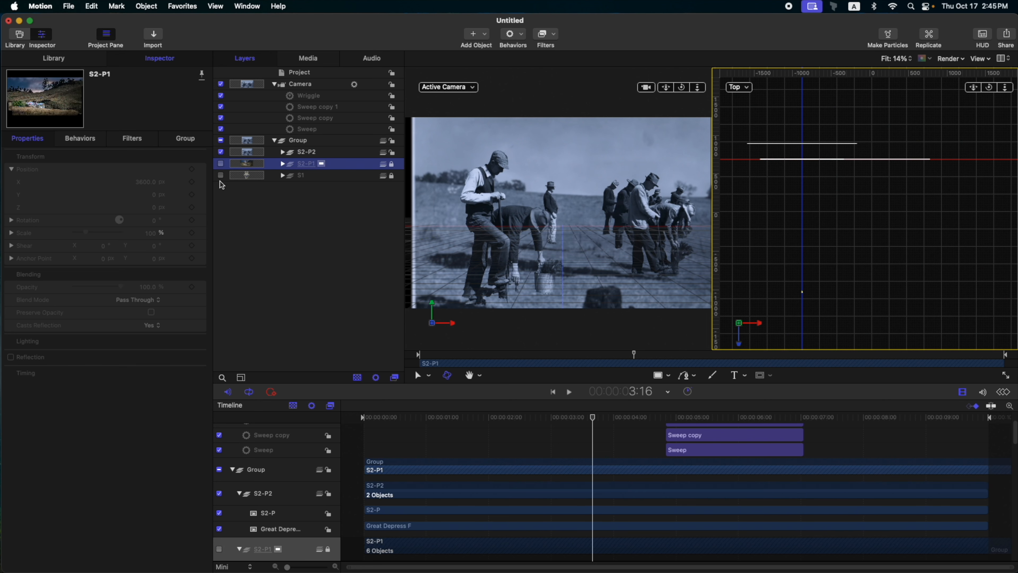
click(311, 154)
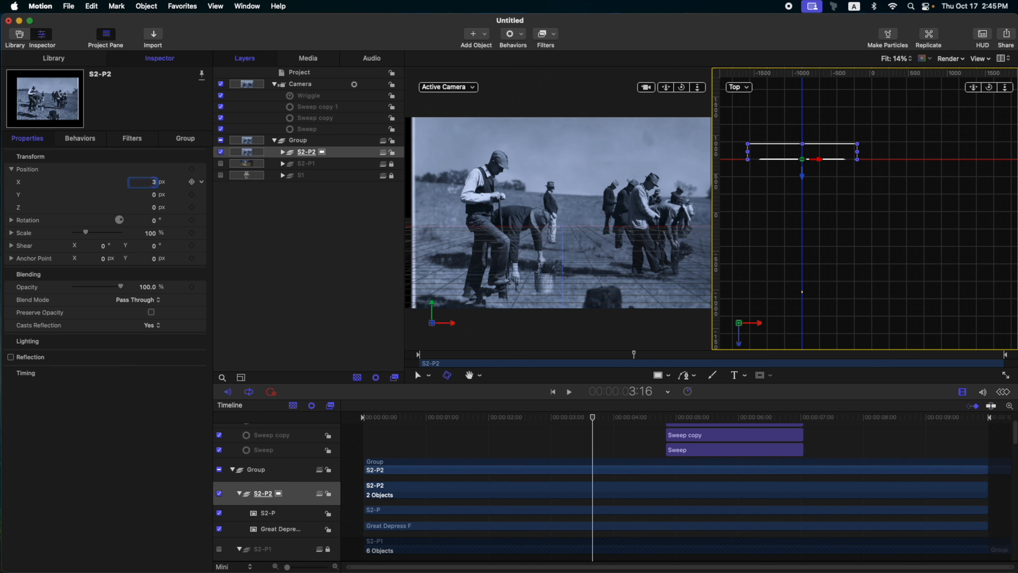
key(Return)
click(666, 417)
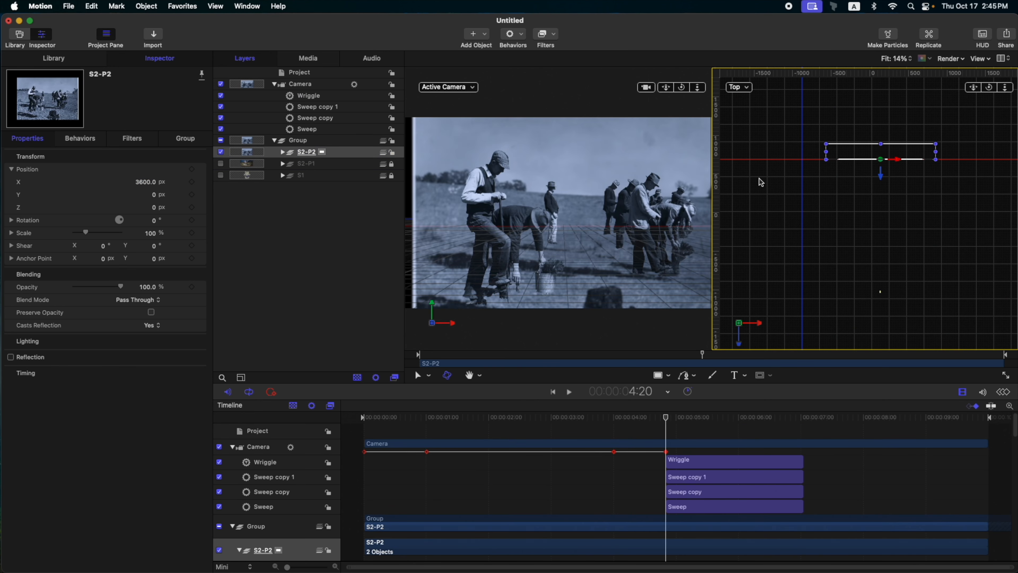
Step: Move the S2-P2 group to about X 3370 px and Z 6935 px, behind the camera, and make S2-P1 visible again
mouse_move(144, 181)
mouse_down()
mouse_move(64, 182)
mouse_move(138, 182)
mouse_up()
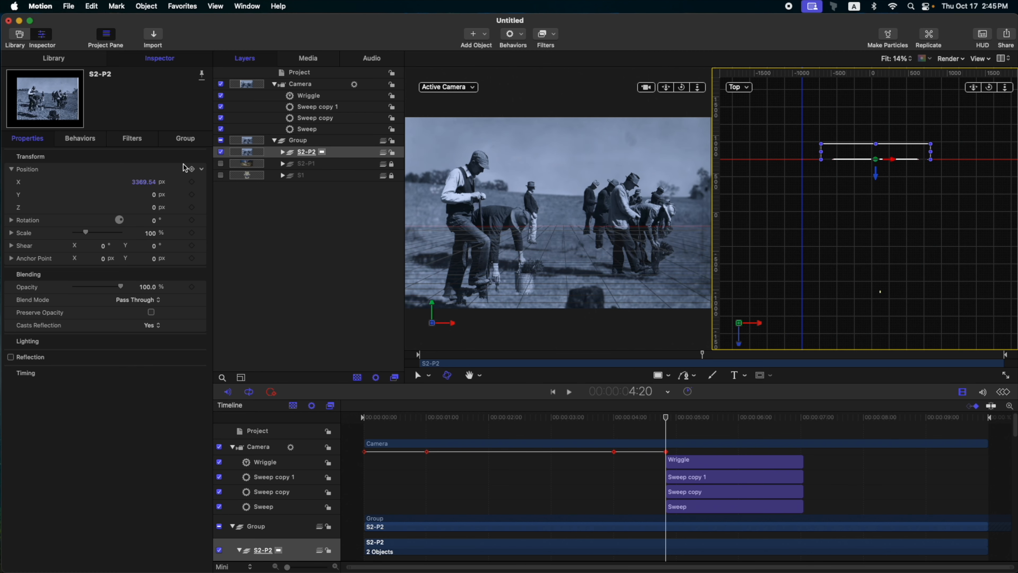
drag(154, 209, 224, 169)
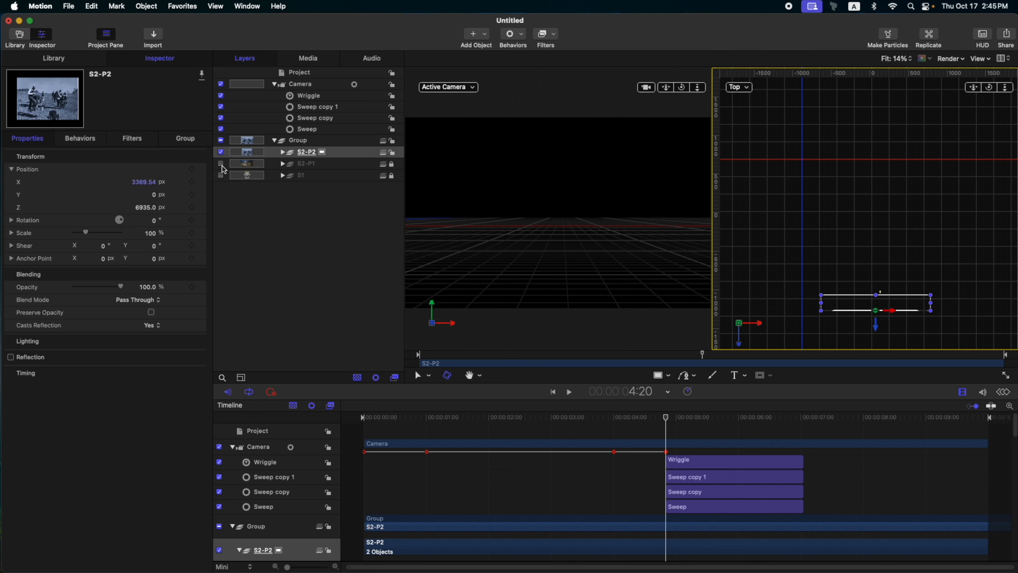
click(221, 165)
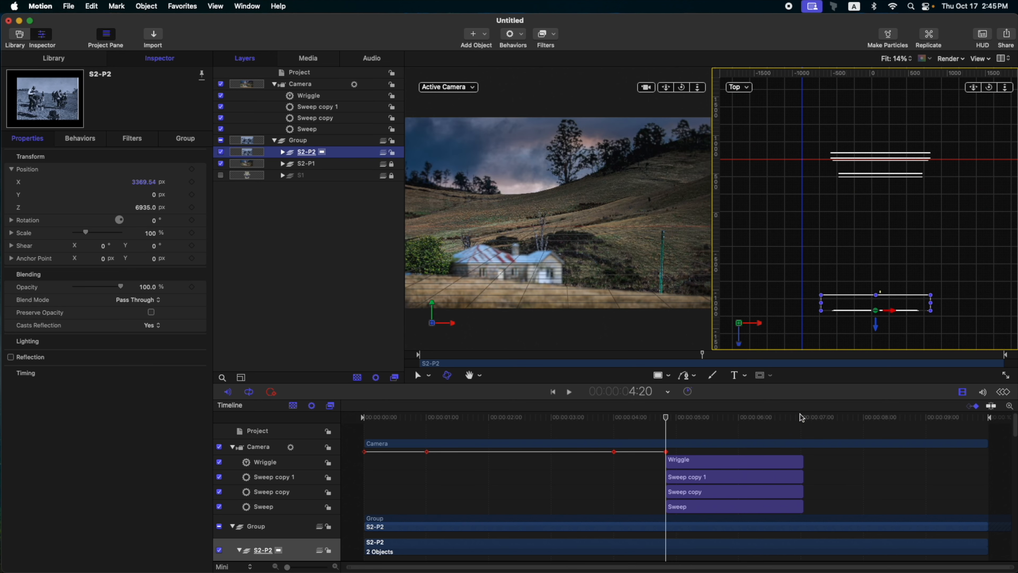
key(super+z)
drag(671, 419, 752, 412)
click(221, 164)
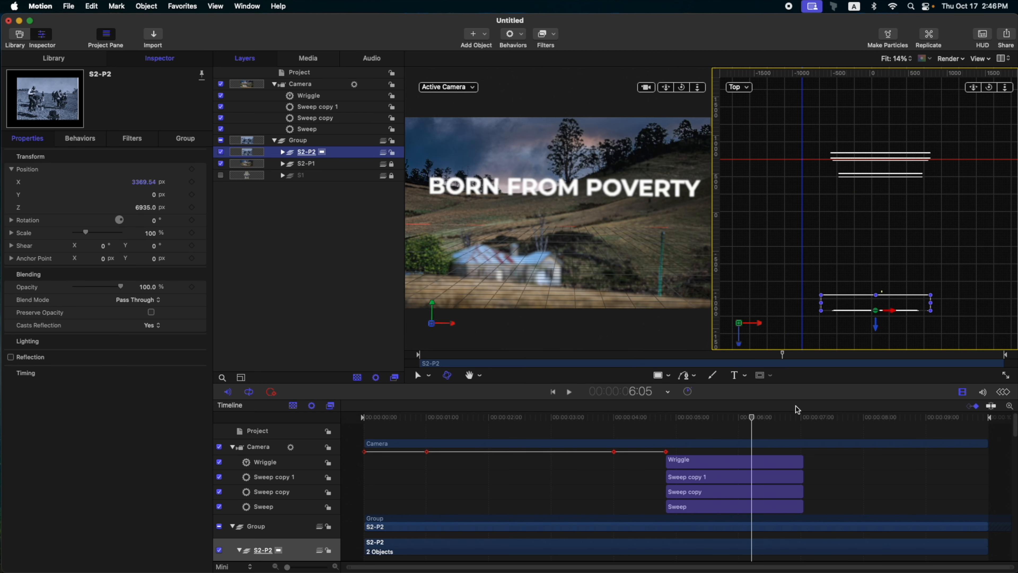
Step: Keyframe the camera's Z position at 7:01 and advance the playhead to 7:21
click(803, 417)
click(314, 86)
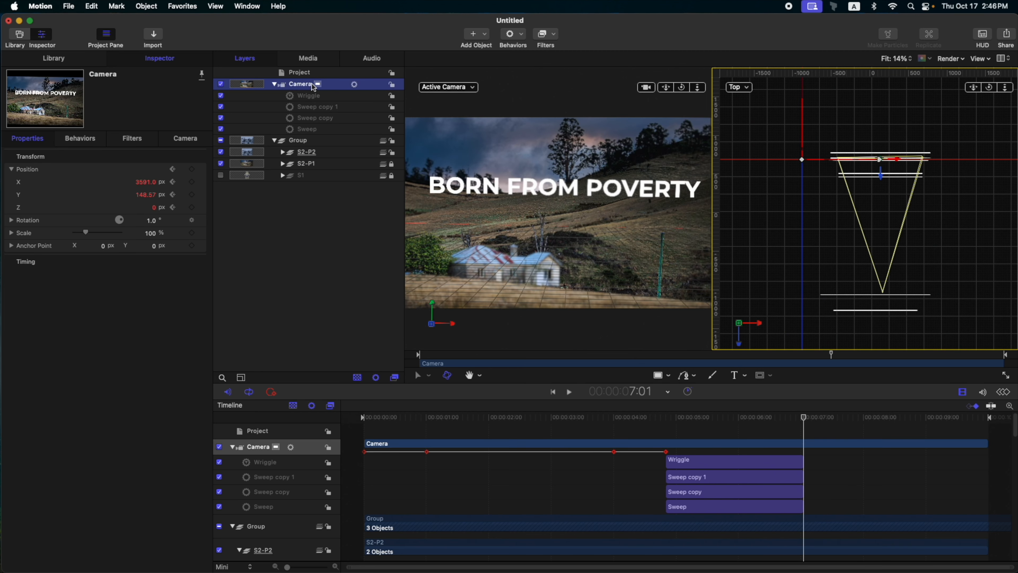
click(192, 207)
key(space)
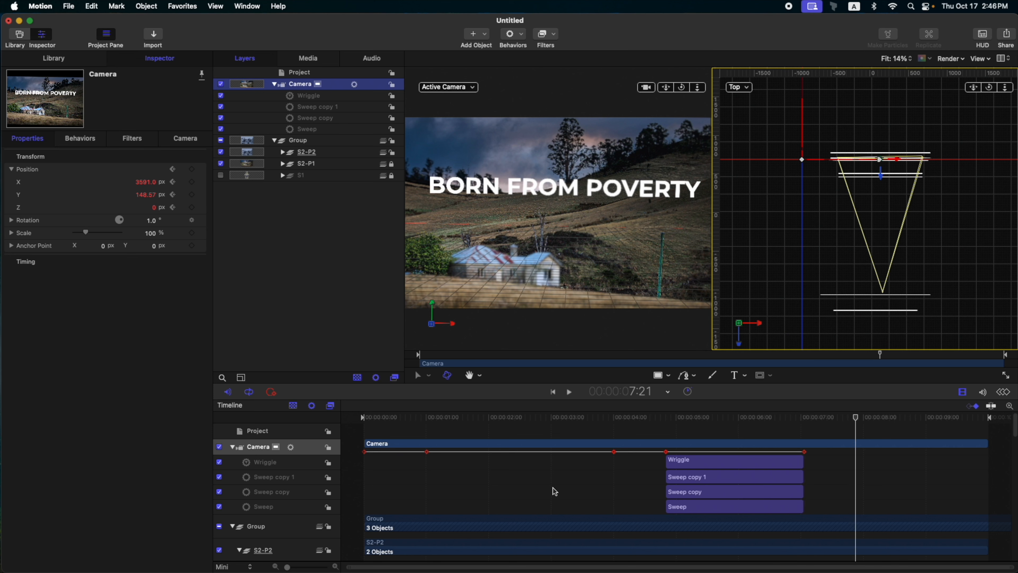
Step: Keyframe the camera's Z position at 6720.31 px at 7:21 and ease the last segment of its Z curve at both keyframes
drag(153, 207, 156, 209)
click(1005, 395)
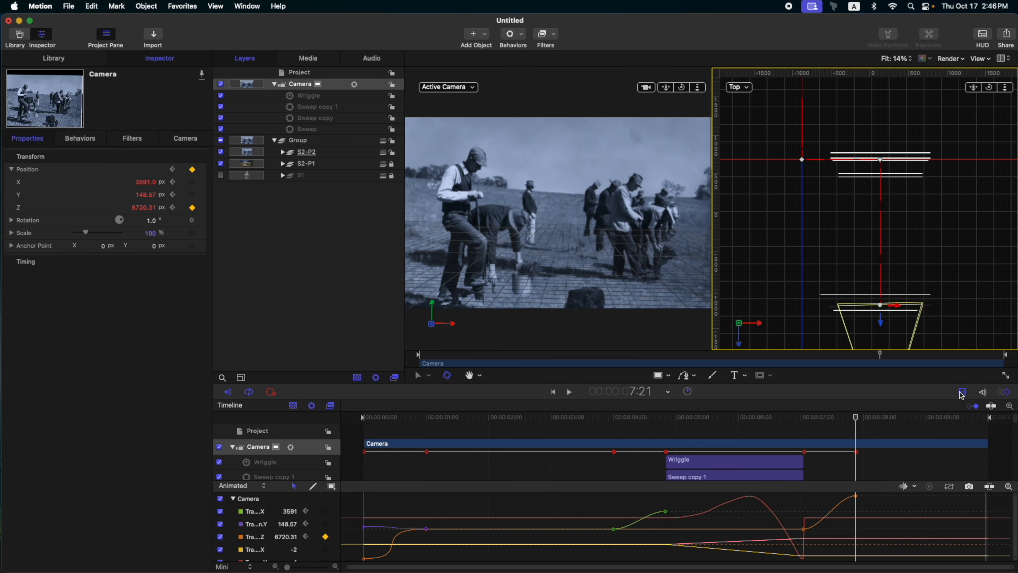
click(848, 443)
drag(838, 436, 809, 436)
click(803, 508)
drag(821, 508, 851, 508)
Step: Play back the camera move from the BORN FROM POVERTY scene to the S2-P2 scene to check its easing
click(795, 418)
key(space)
key(space)
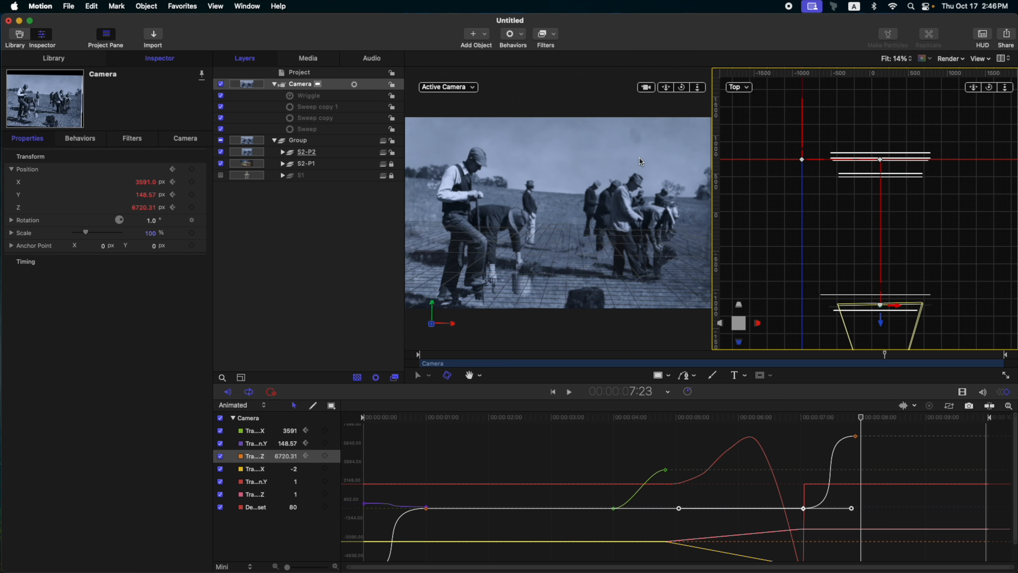
click(483, 75)
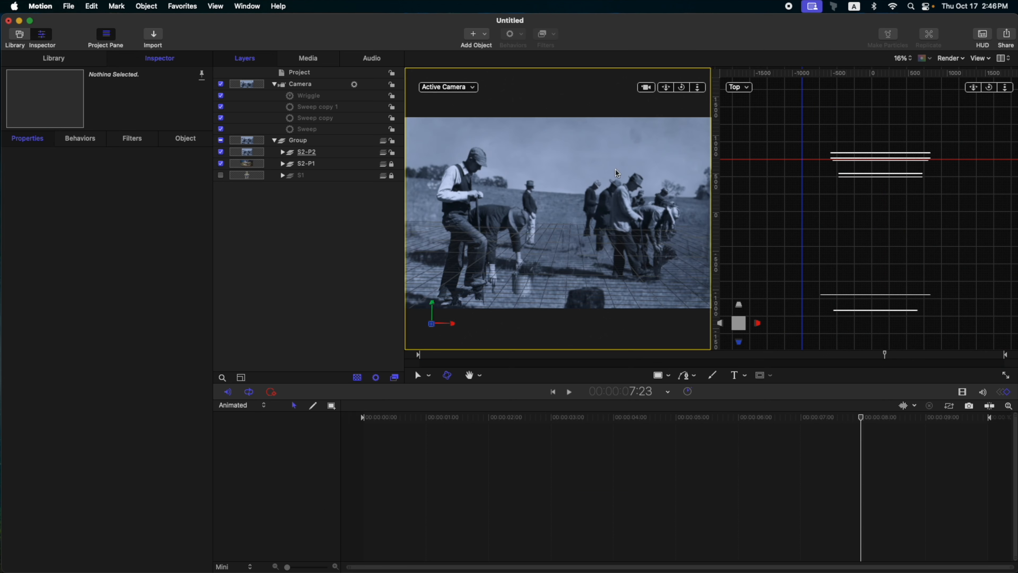
click(959, 395)
click(805, 418)
key(space)
mouse_move(805, 419)
mouse_down()
mouse_move(871, 419)
mouse_move(807, 415)
mouse_up()
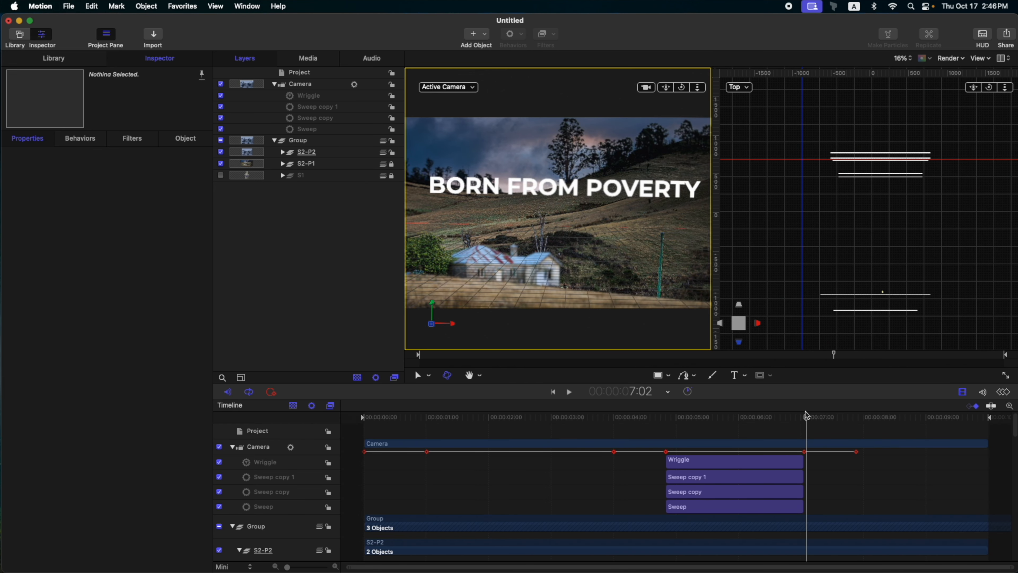
key(space)
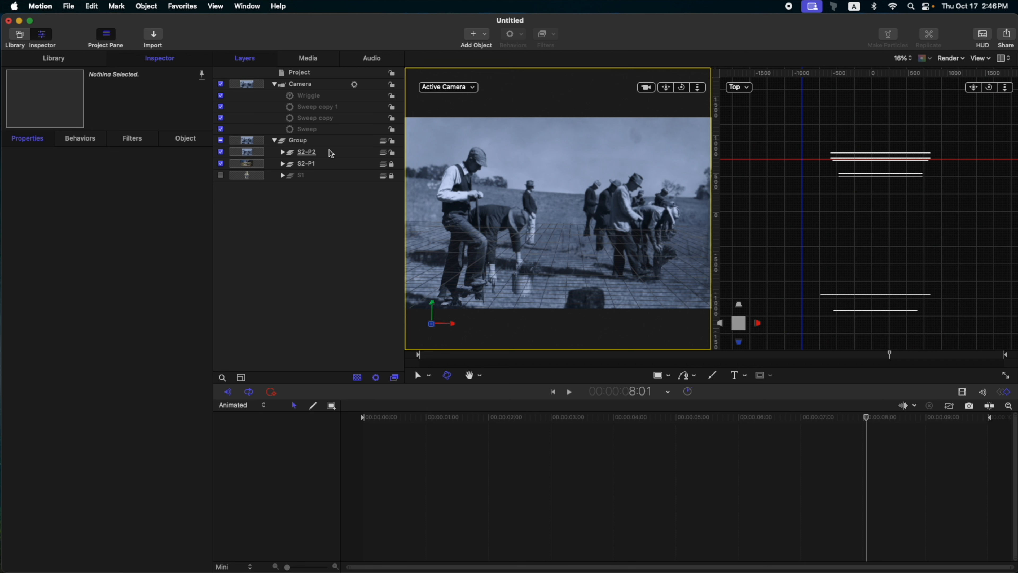
Step: Put the S2-P image into a new group inside S2-P2 and rename that group SUBJECT
click(311, 156)
click(282, 153)
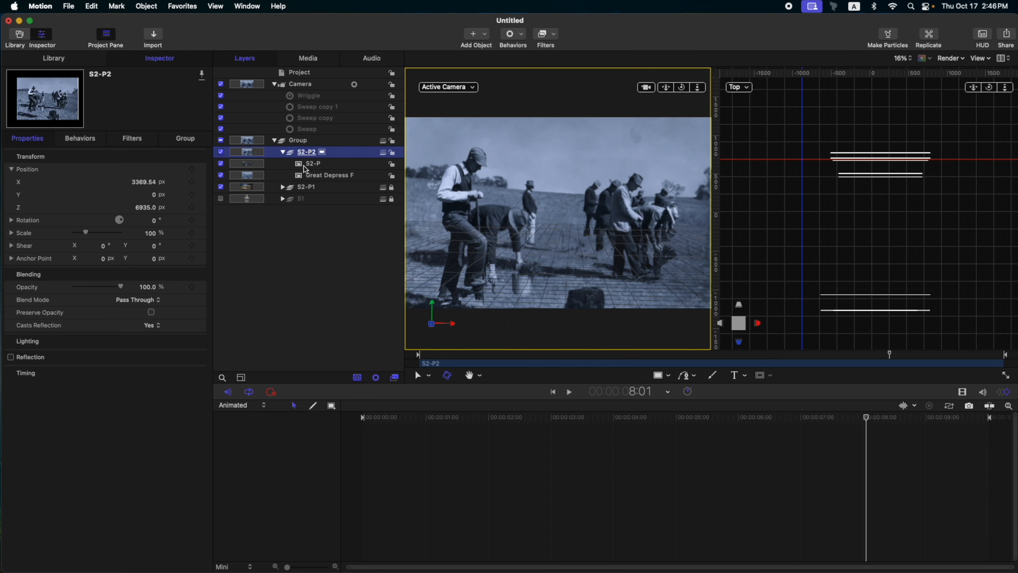
click(319, 176)
click(315, 167)
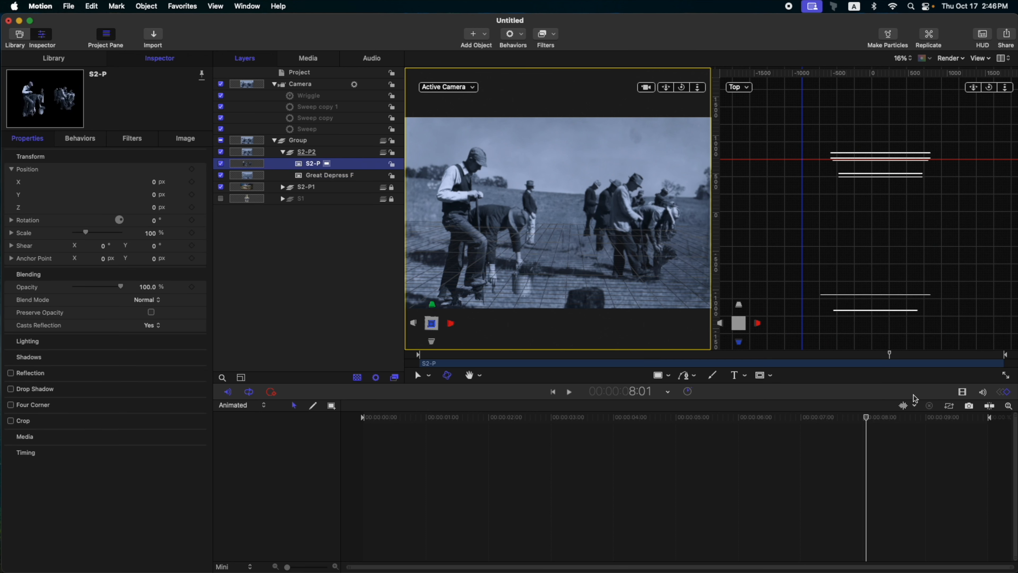
key(super+7)
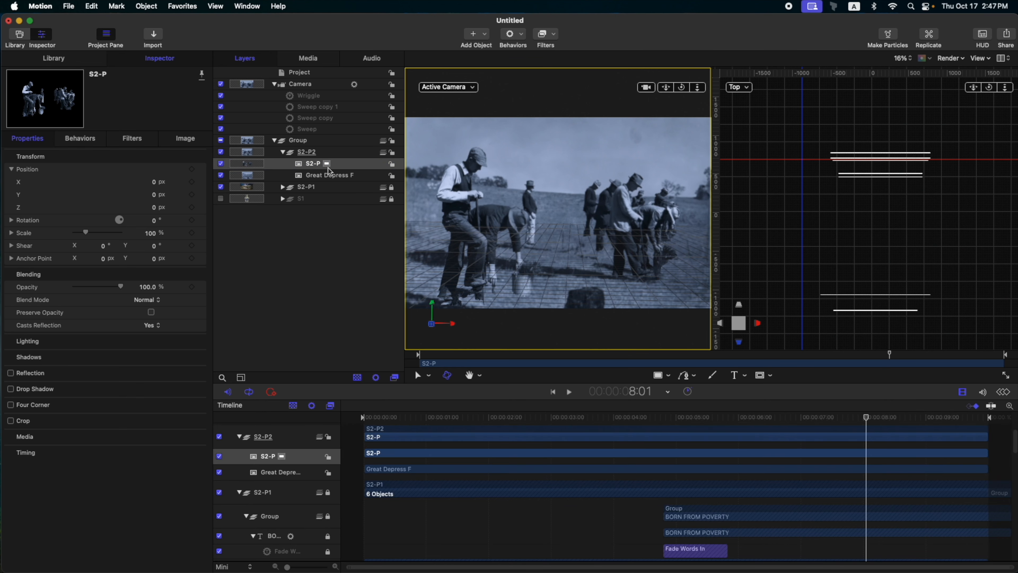
key(shift+super+n)
drag(327, 175, 316, 163)
double_click(316, 164)
key(super+a)
text(SUBJEC)
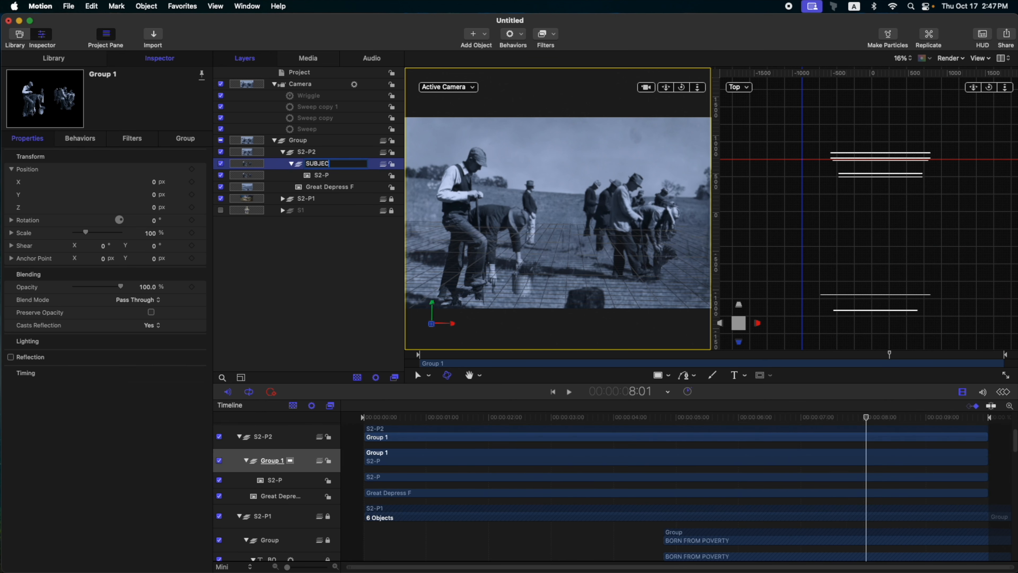
text(T)
key(Return)
Step: Trim the start of the S2-P2 group to 7:01
scroll(793, 424, up, 3)
drag(826, 419, 804, 418)
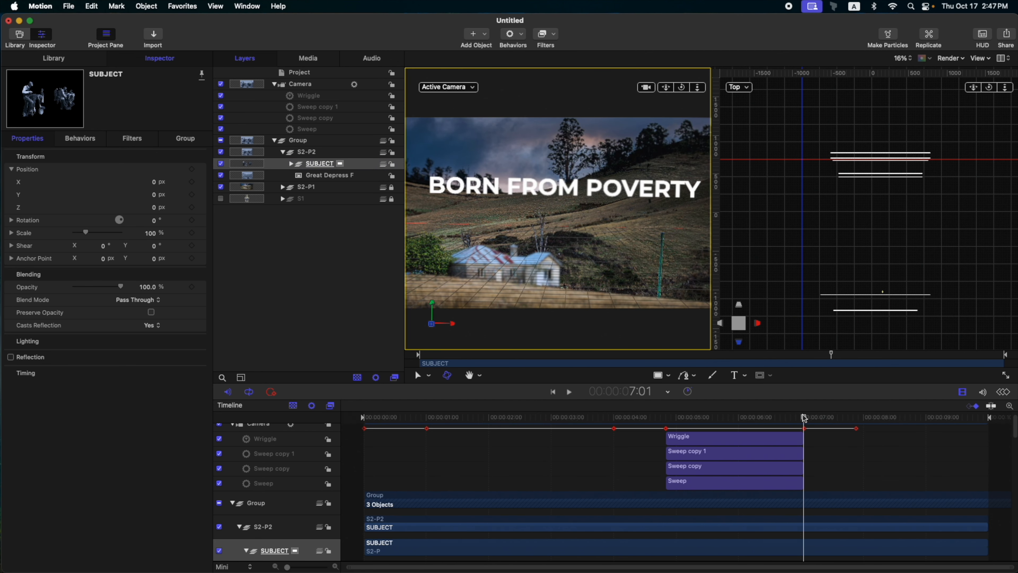
click(324, 152)
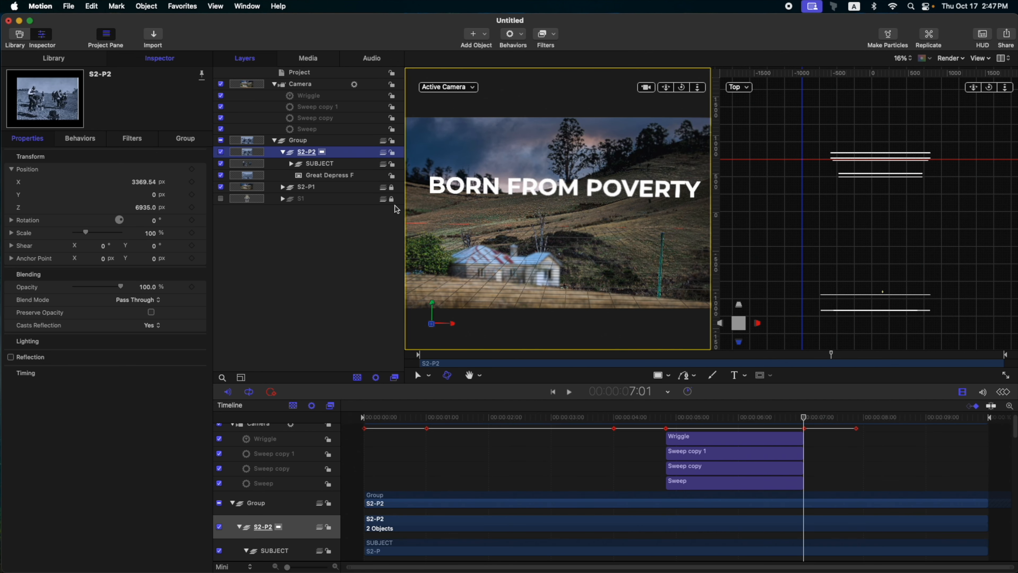
scroll(864, 480, down, 2)
scroll(864, 480, up, 3)
Step: Add a Clouds generator to the S2-P2 group
click(856, 417)
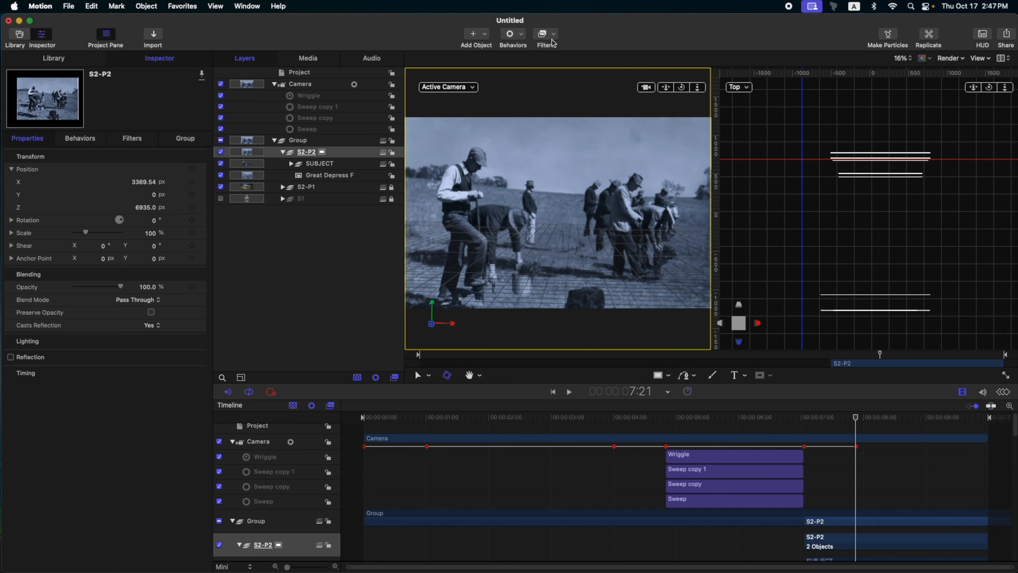
click(480, 35)
mouse_move(521, 150)
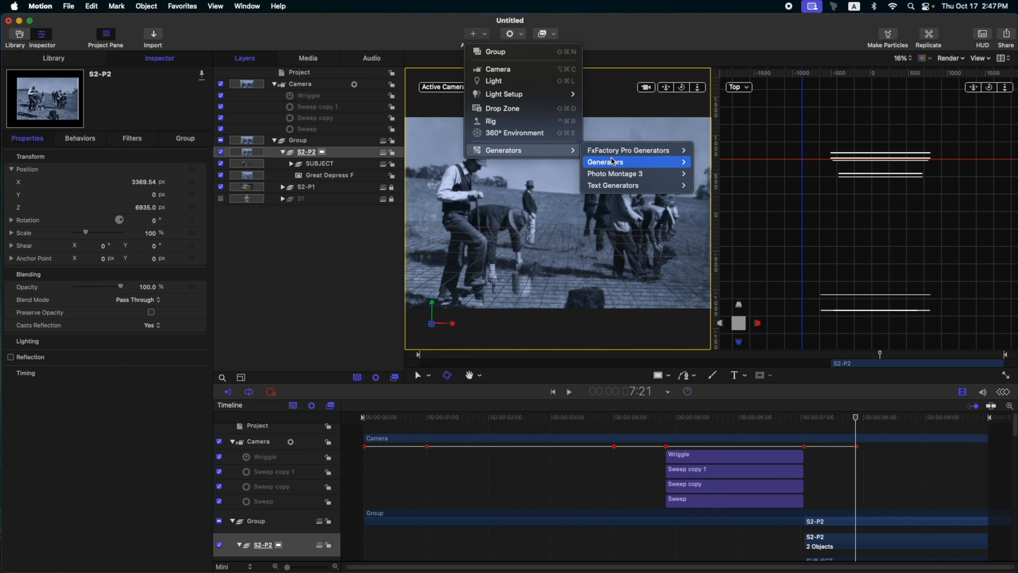
mouse_move(625, 162)
click(715, 198)
click(807, 417)
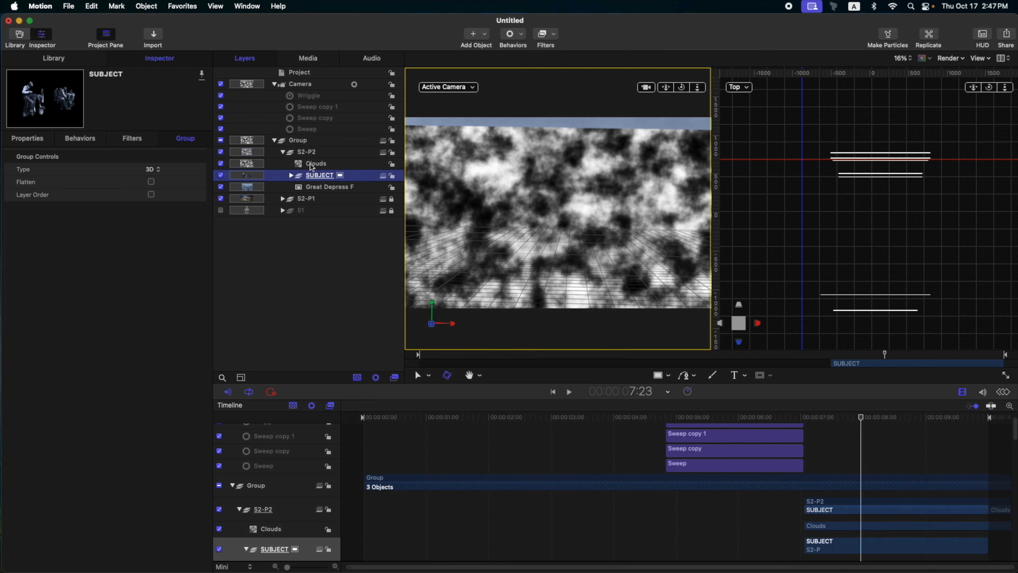
Step: Set the Clouds generator's first three layer strengths to 0, keep the fourth at 1.0, and increase its horizontal scale
click(306, 165)
drag(80, 284, 28, 323)
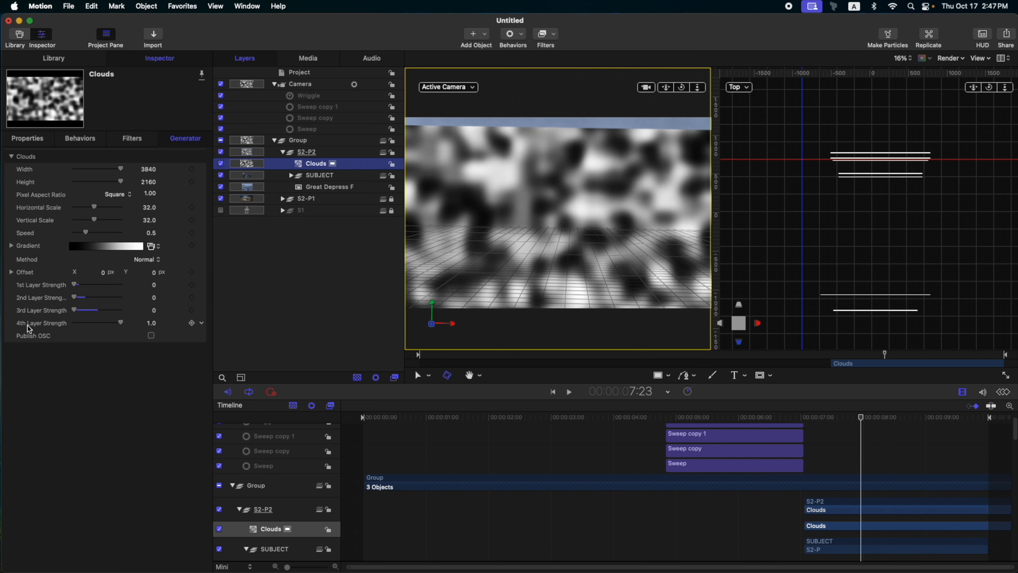
drag(96, 209, 148, 208)
click(151, 208)
Step: Apply a Bump Map distortion filter to the SUBJECT group
click(305, 176)
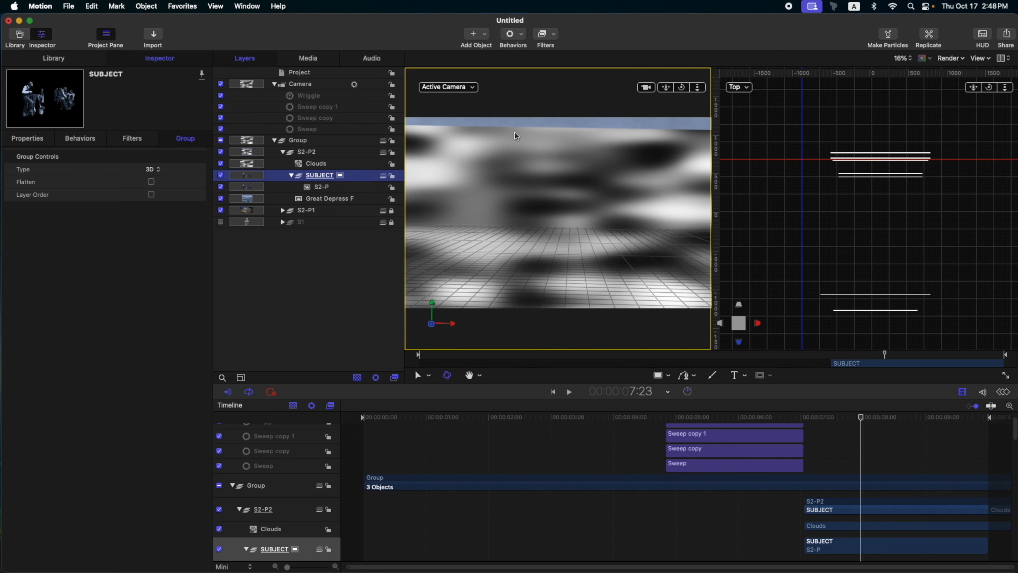
click(557, 37)
mouse_move(625, 98)
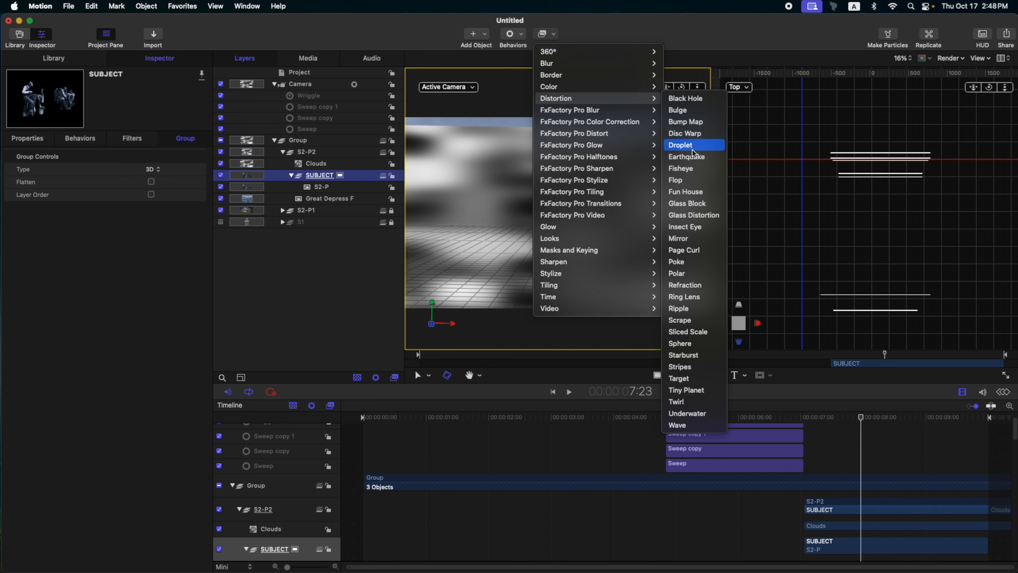
click(686, 121)
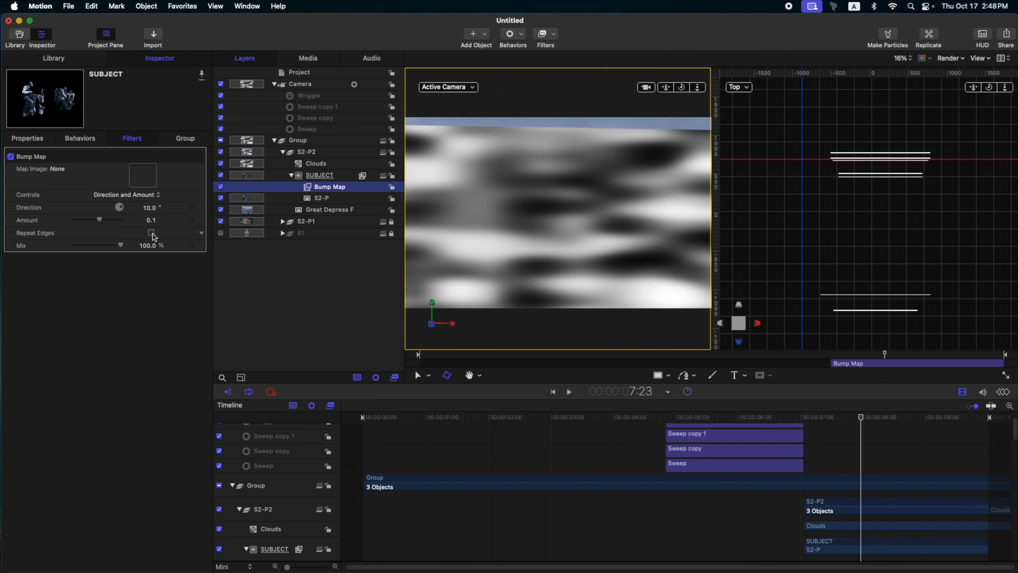
Step: Set the Bump Map to repeat edges, use Horizontal and Vertical Scale controls, take Clouds as map image, and have vertical scale 0
click(126, 195)
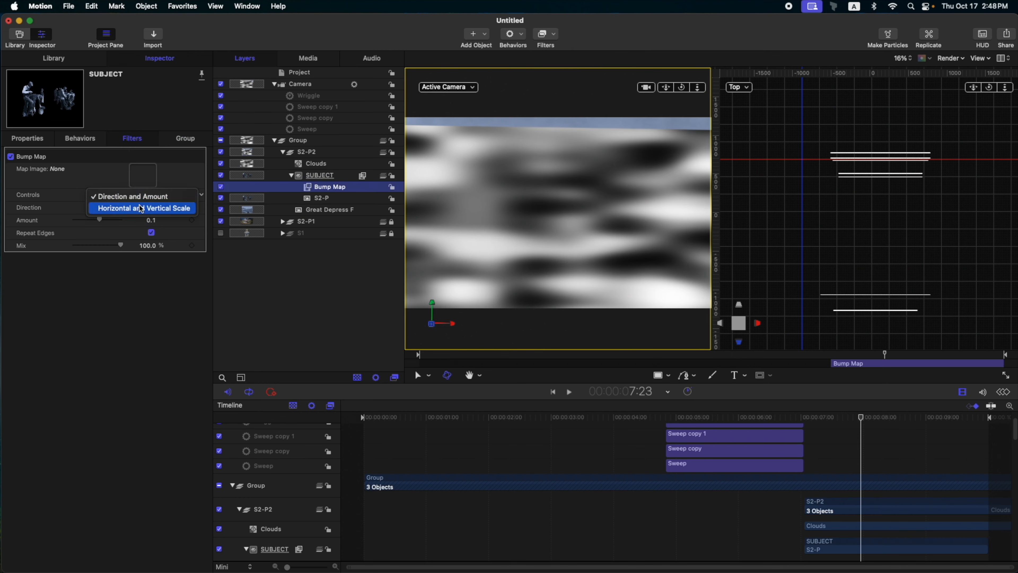
click(141, 208)
drag(323, 167, 143, 175)
click(151, 220)
text(0)
key(Return)
Step: Hide the Clouds layer and scrub through the S2-P2 scene to check the subjects' displacement
click(221, 164)
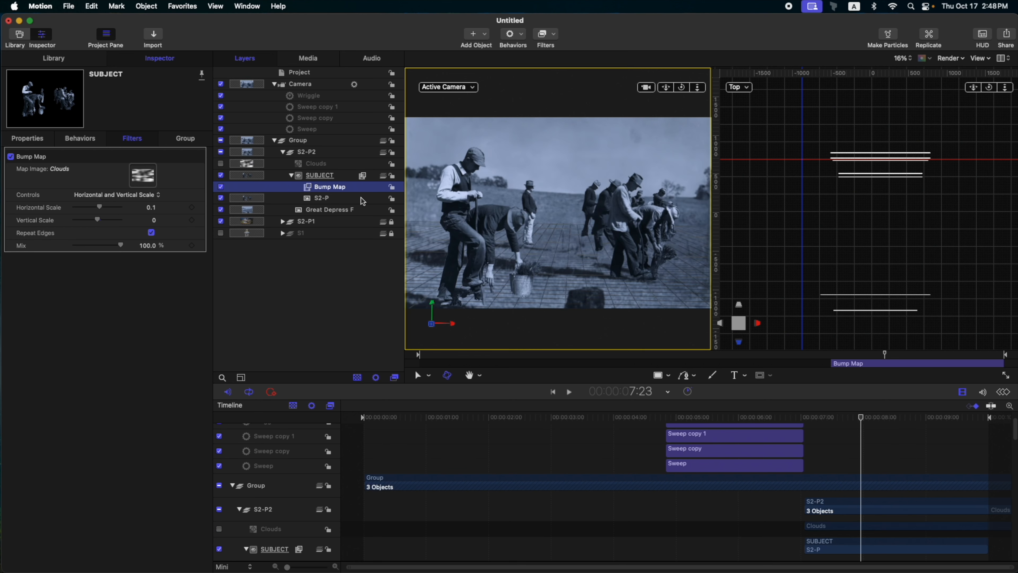
drag(807, 417, 871, 416)
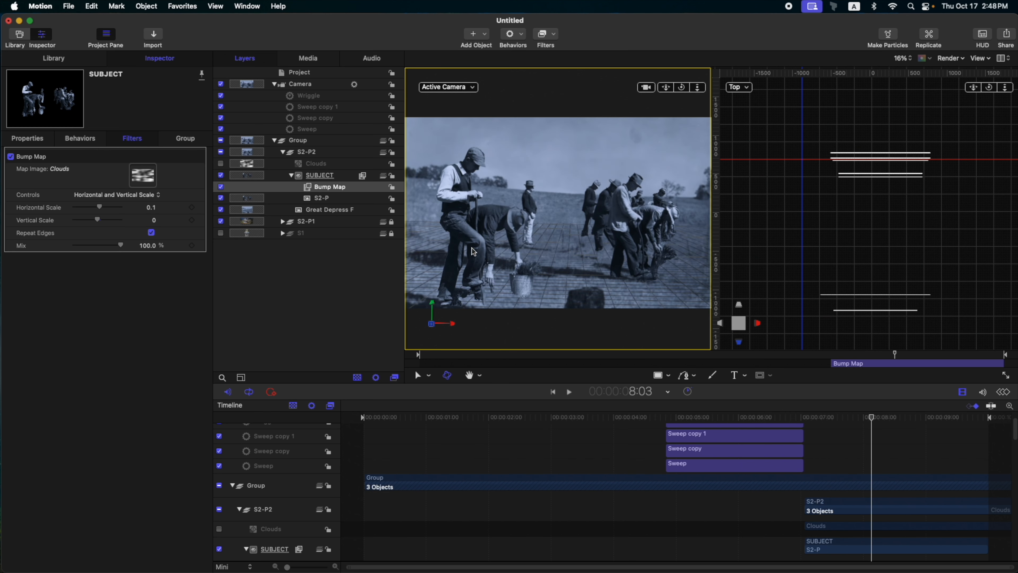
drag(865, 422, 989, 430)
Step: Add a Sweep behavior to the camera and trim it to start at 7:21
scroll(810, 452, up, 2)
drag(846, 419, 856, 421)
click(300, 84)
click(44, 141)
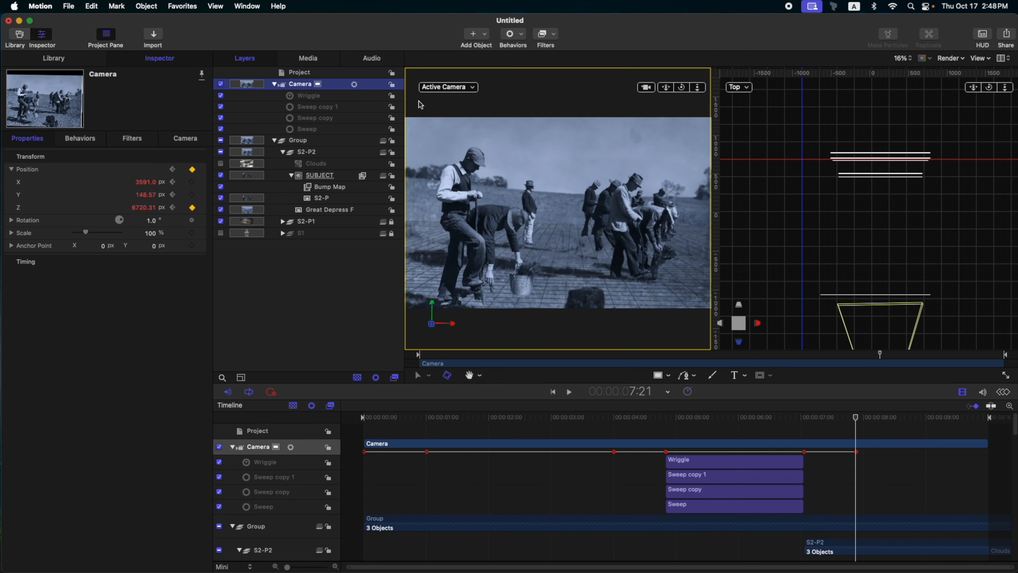
click(521, 36)
mouse_move(557, 75)
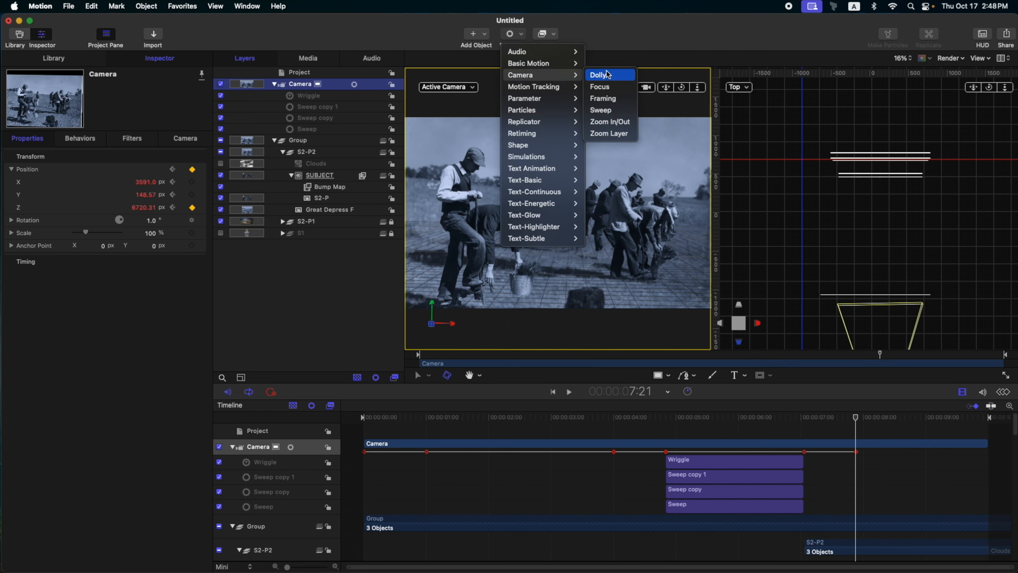
click(602, 109)
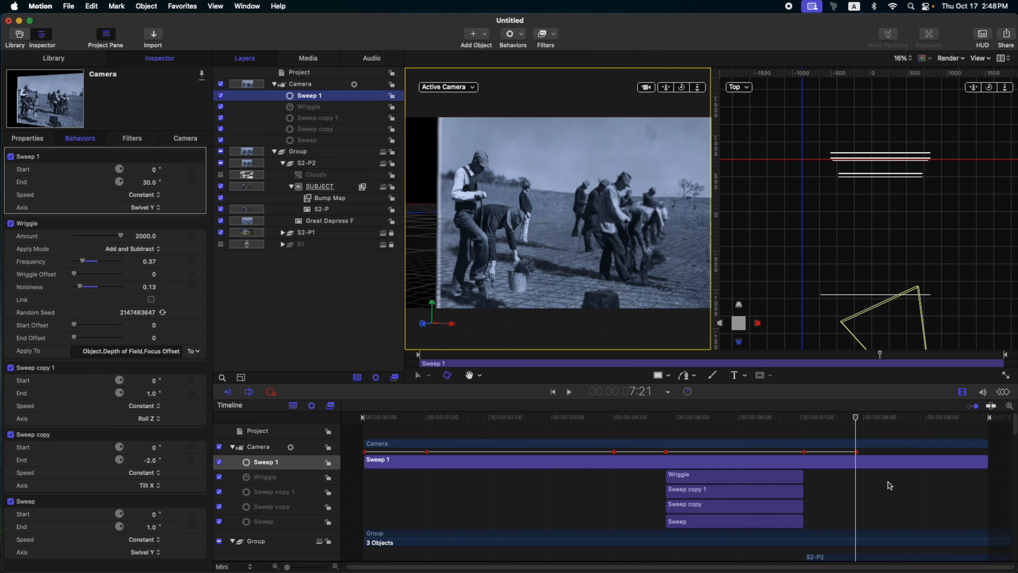
key(i)
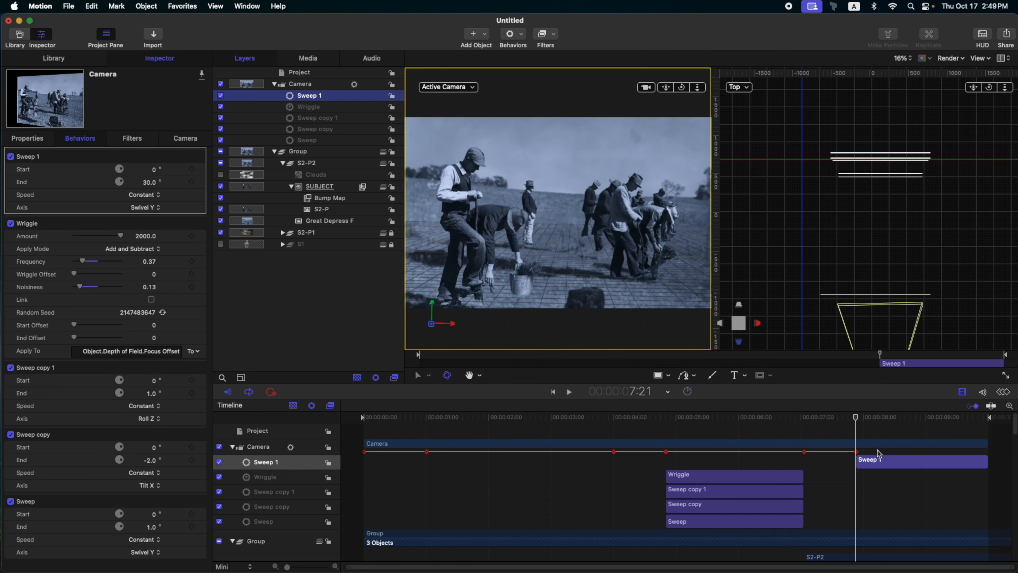
Step: Set the new camera sweep's end angle to 2° and its speed to Ease Both
drag(882, 418, 989, 419)
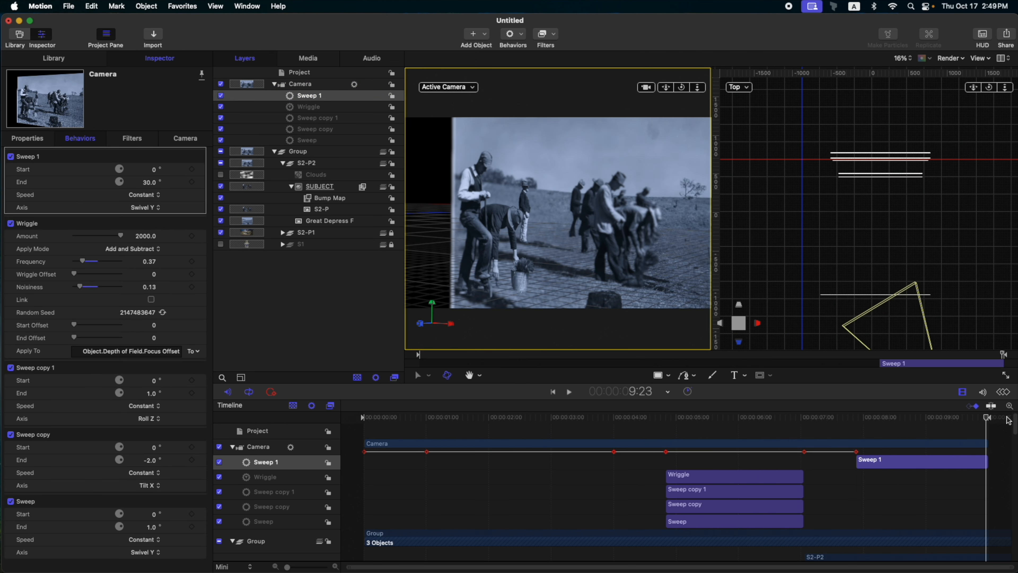
click(152, 183)
text(2)
key(Return)
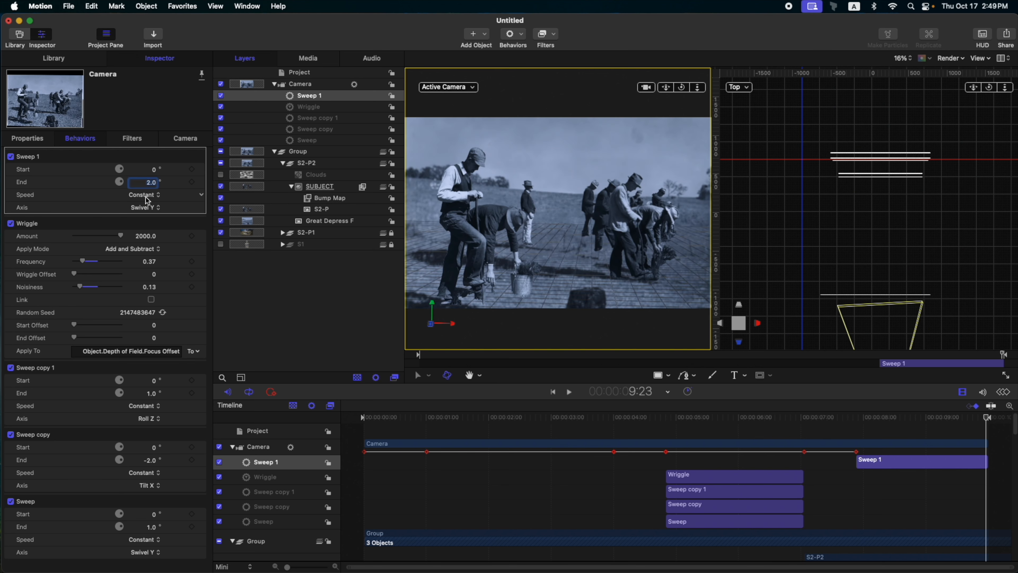
click(146, 197)
click(159, 231)
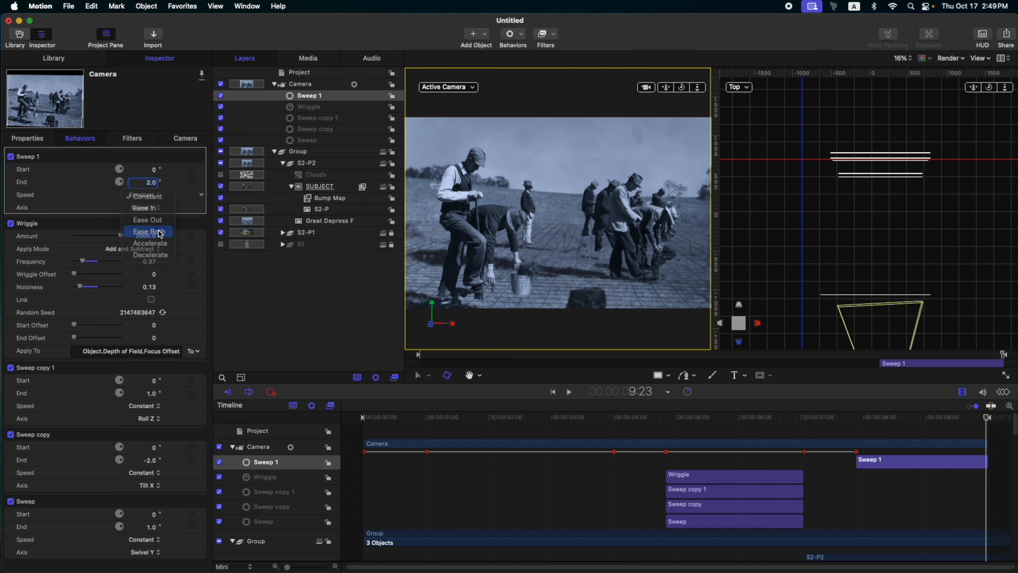
Step: Set the speed of the three earlier camera sweeps, Sweep copy 1, Sweep copy and Sweep, to Ease Both
click(144, 406)
click(148, 440)
click(154, 473)
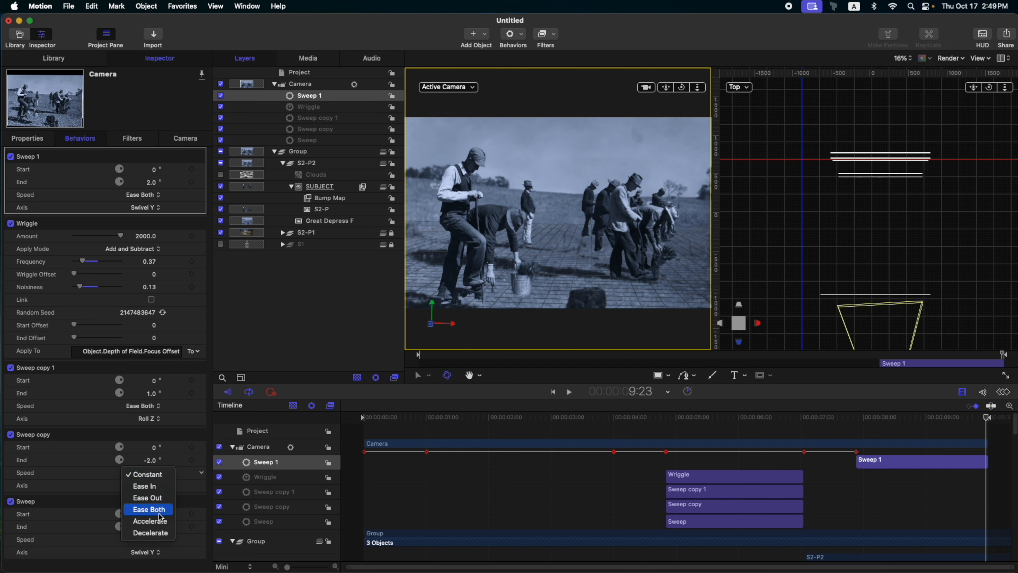
click(148, 509)
click(169, 539)
click(156, 505)
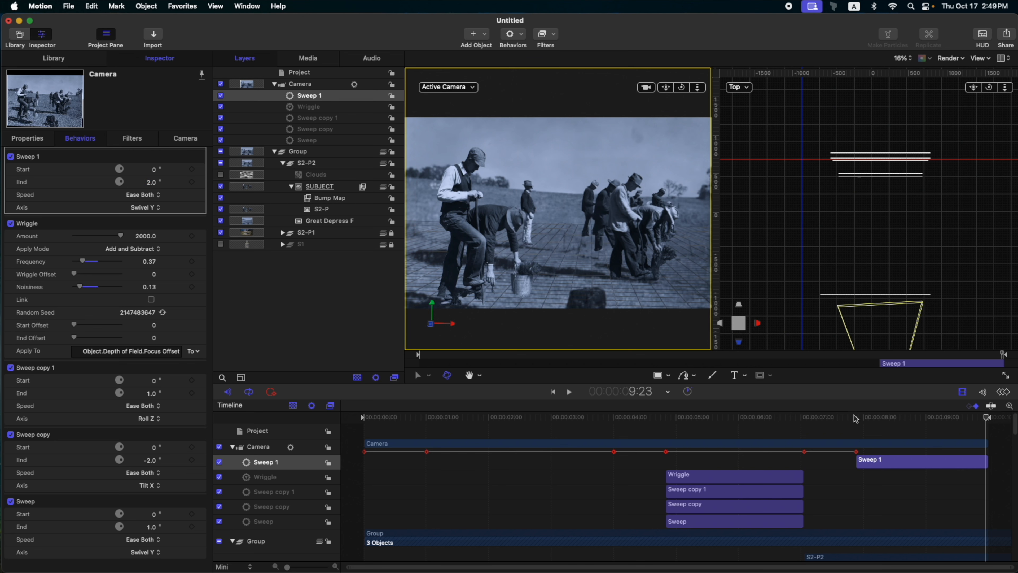
Step: Duplicate Sweep 1 and set the copy's axis to Tilt X with an end angle of -1.2°
drag(995, 406, 988, 414)
key(super+d)
click(146, 207)
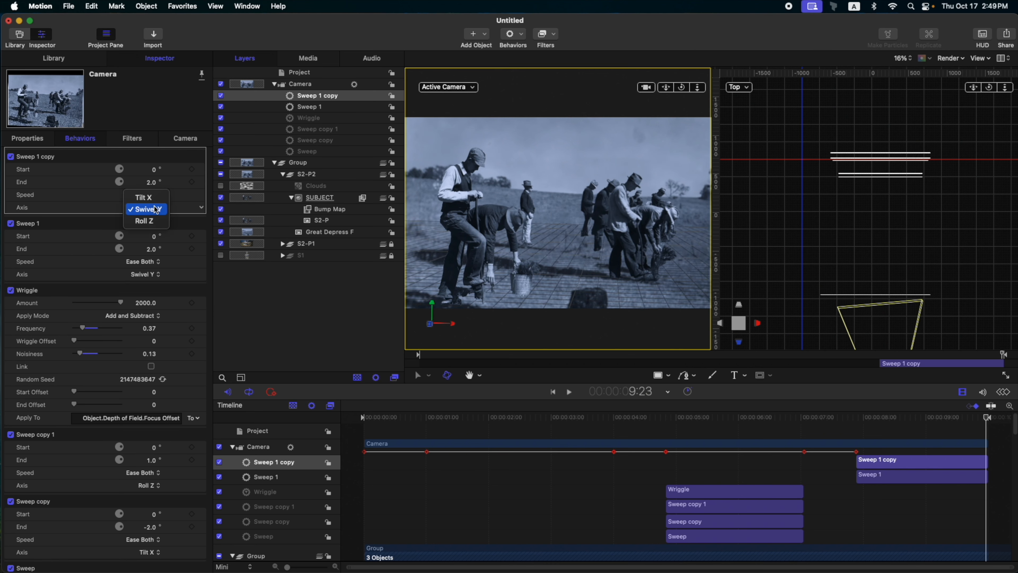
click(146, 198)
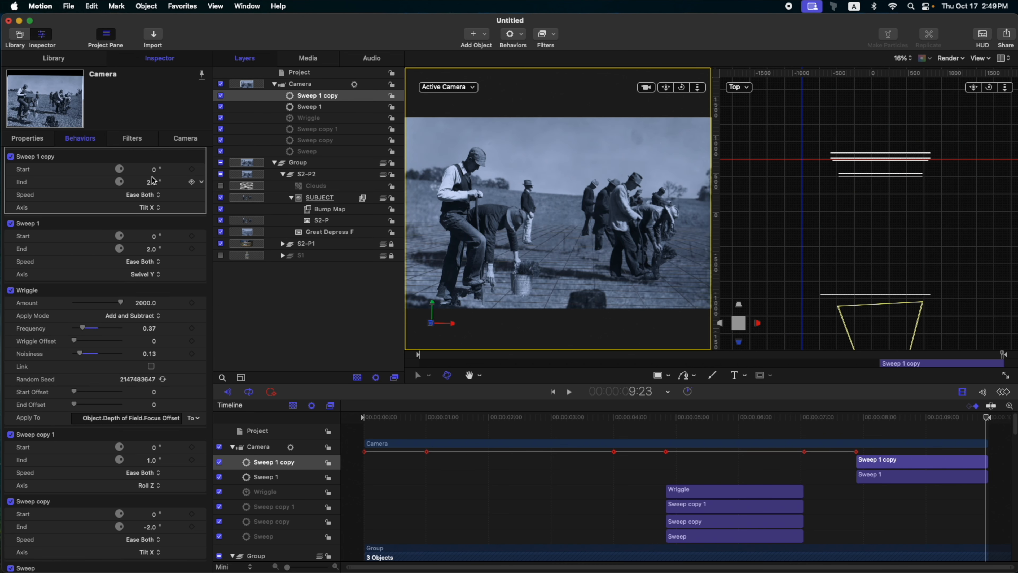
drag(153, 184, 134, 184)
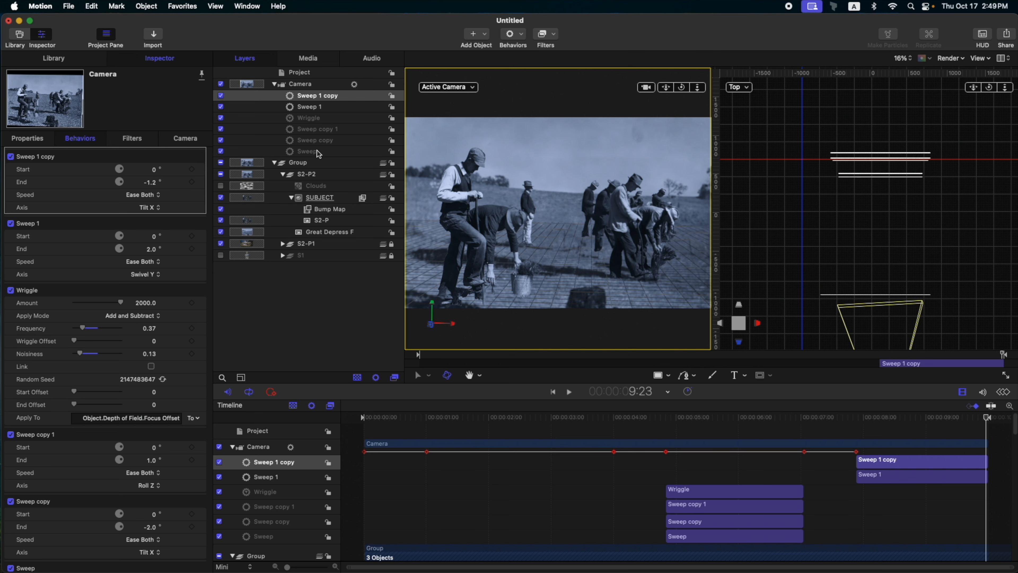
Step: Duplicate the Tilt X camera sweep and change the new copy's rotation axis
key(super+d)
click(155, 207)
click(150, 227)
Step: Add a Wriggle parameter behavior to the camera's Position and trim its start to 7:21
mouse_move(858, 418)
mouse_down()
mouse_move(991, 426)
mouse_move(856, 418)
mouse_up()
click(300, 84)
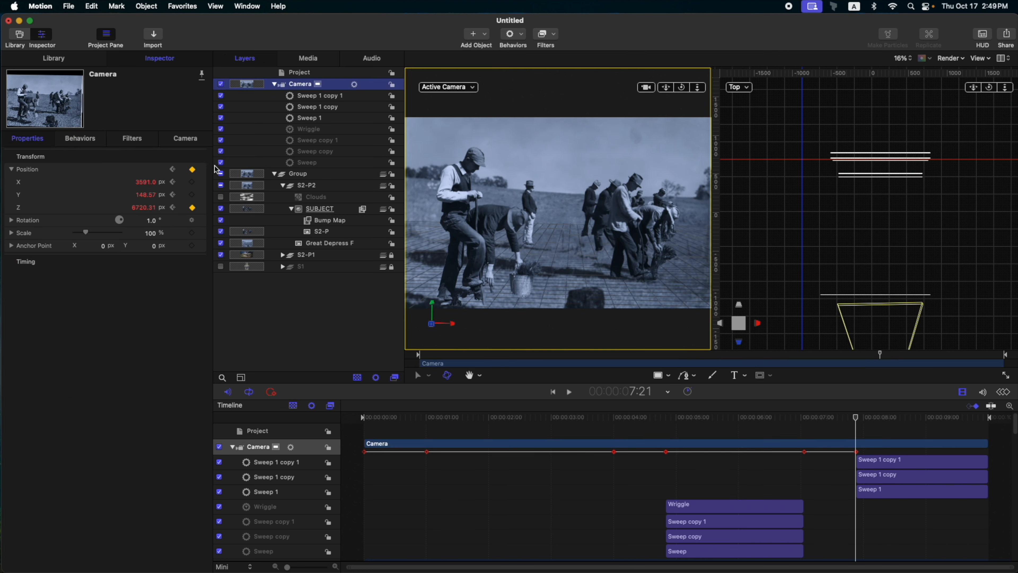
click(203, 172)
mouse_move(257, 281)
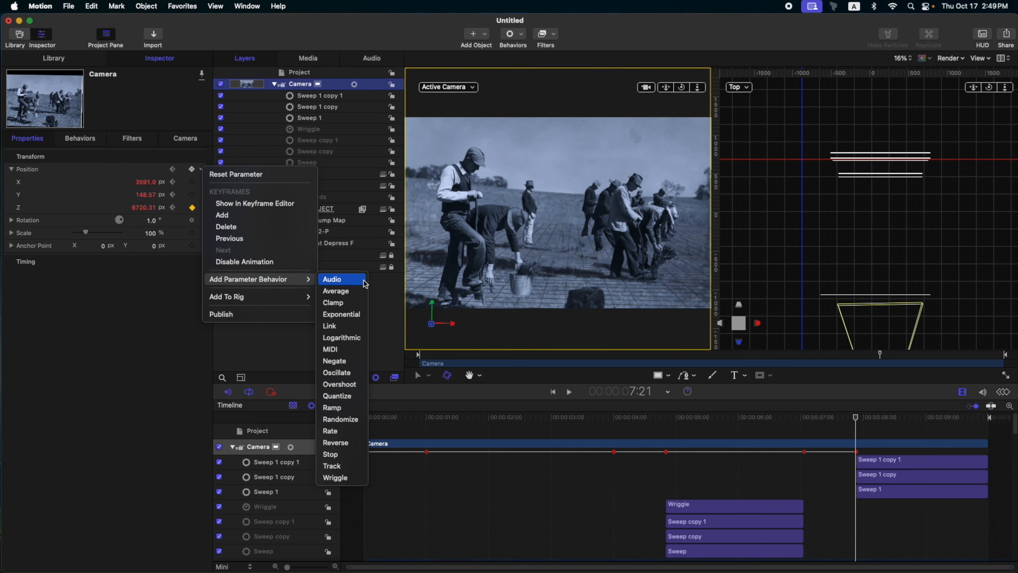
click(337, 480)
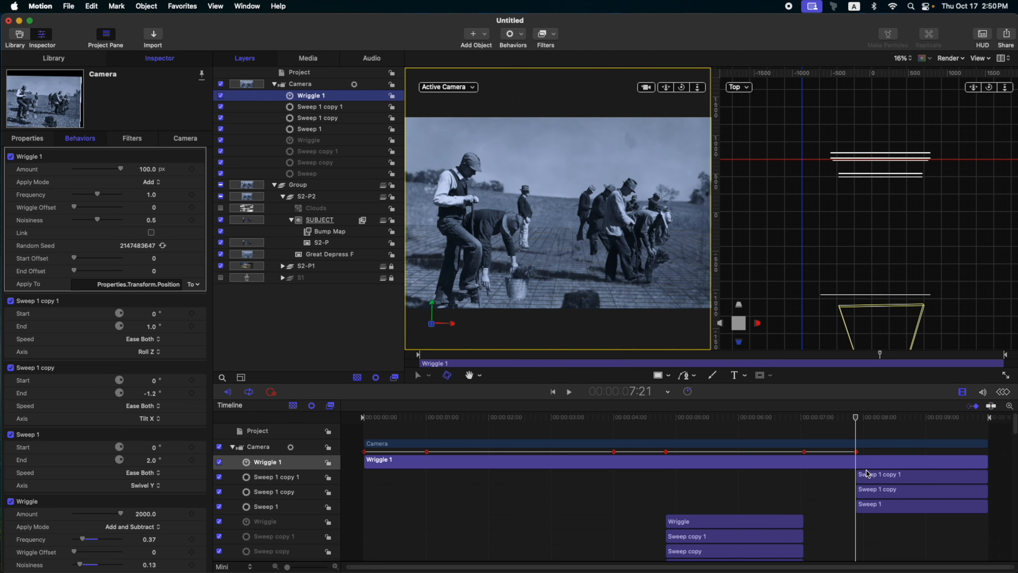
key(i)
Step: Set Wriggle 1 to Add and Subtract with amount 7 px, frequency 0.17 and noisiness 0.08
click(152, 182)
click(170, 219)
drag(120, 168, 78, 223)
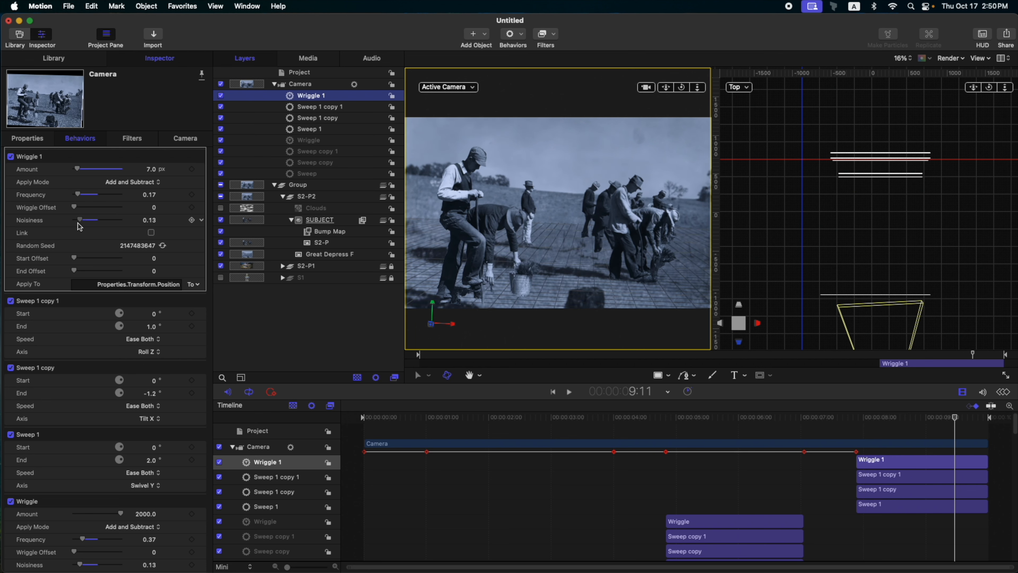
Step: Preview the camera wriggle and raise its frequency to 0.31 and noisiness to 0.15
click(849, 418)
key(space)
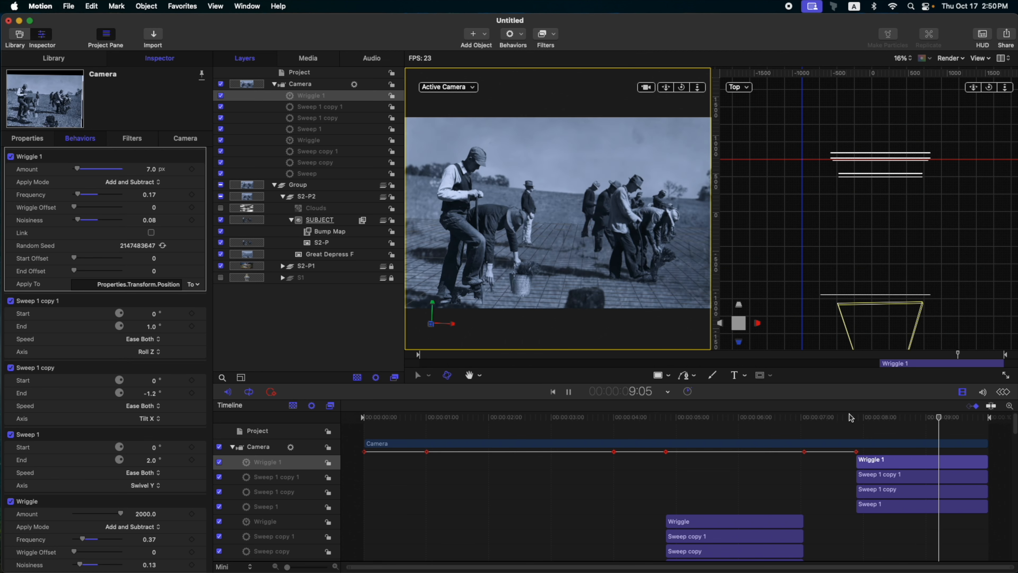
key(space)
drag(79, 215, 83, 215)
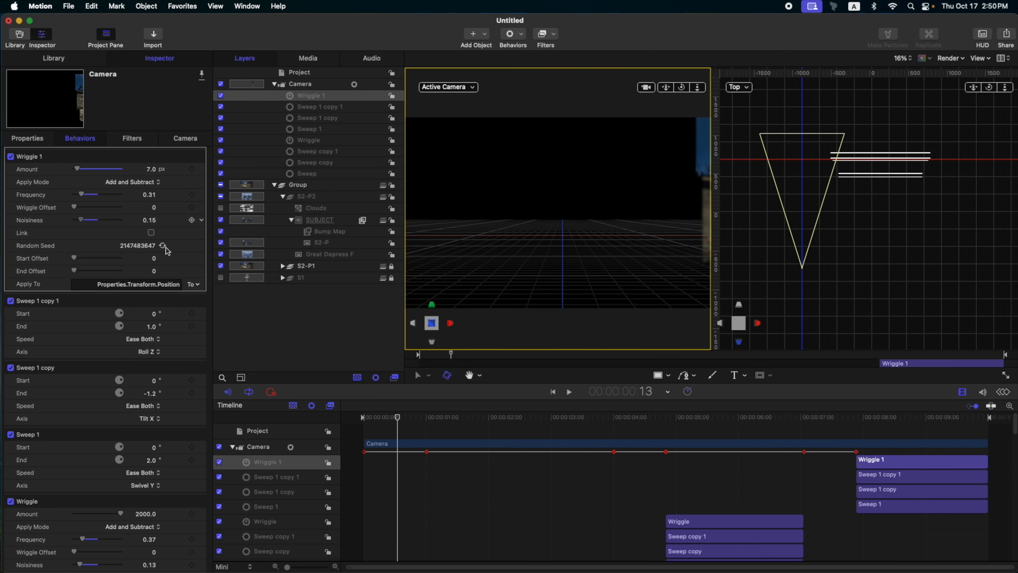
click(857, 416)
key(space)
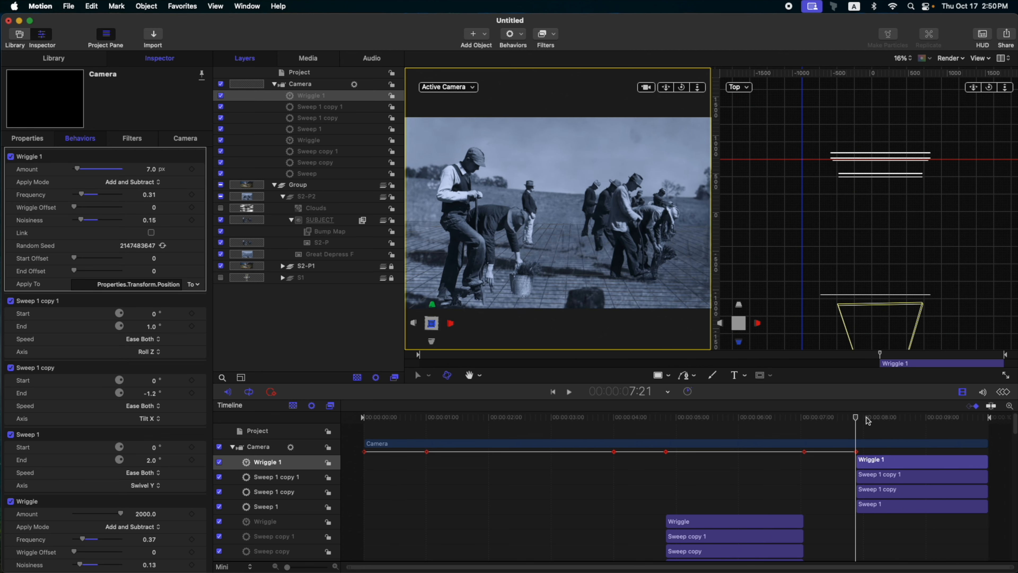
Step: Add another Wriggle behavior to the camera's Position, running from 4:20 to 7:00
click(670, 415)
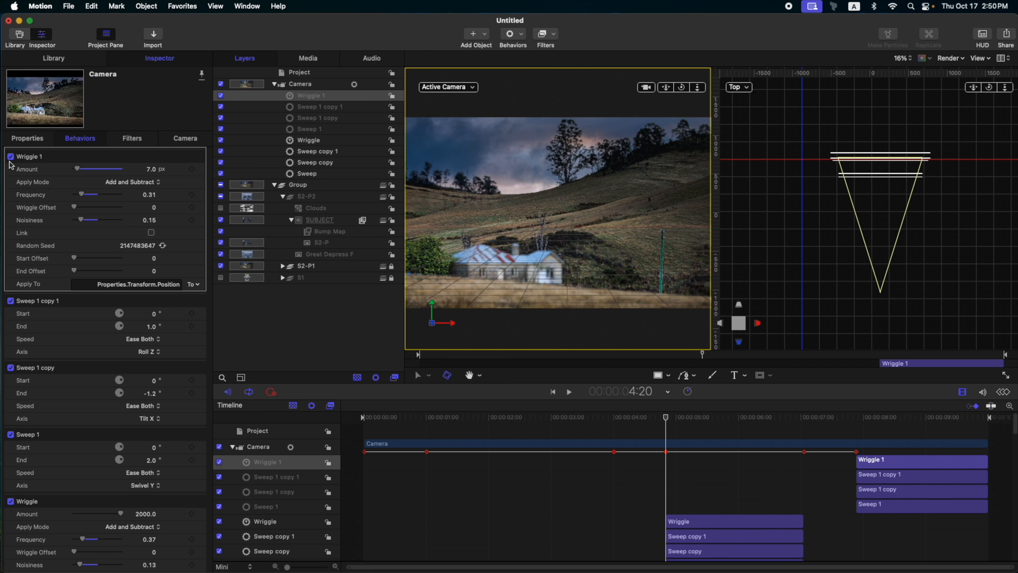
click(39, 140)
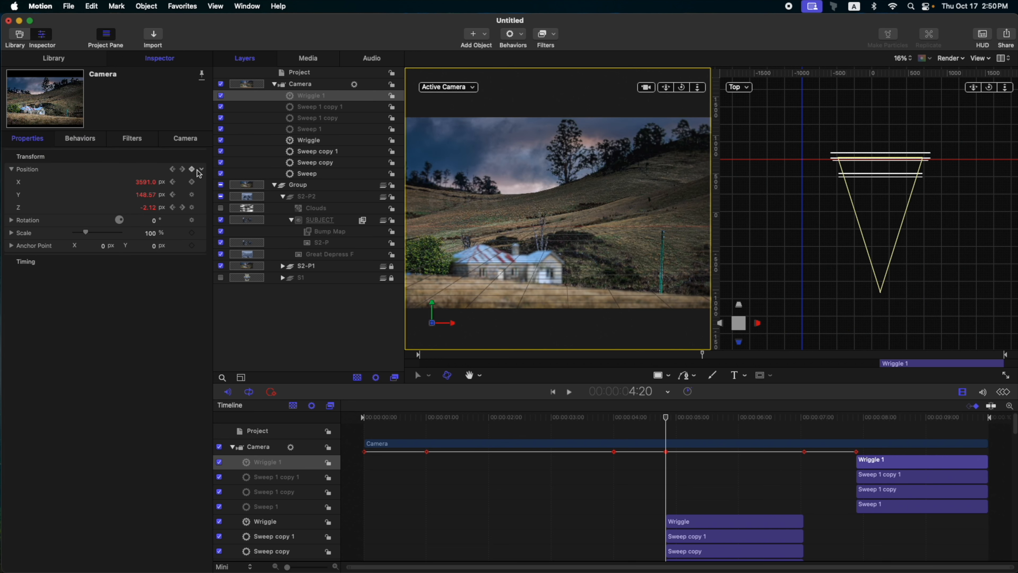
click(202, 172)
mouse_move(283, 298)
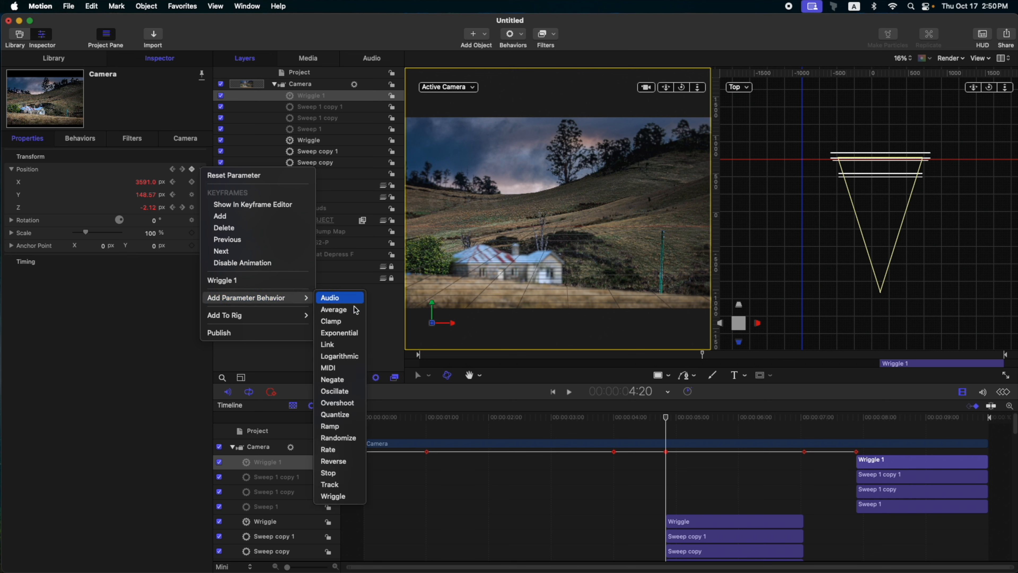
click(333, 496)
key(i)
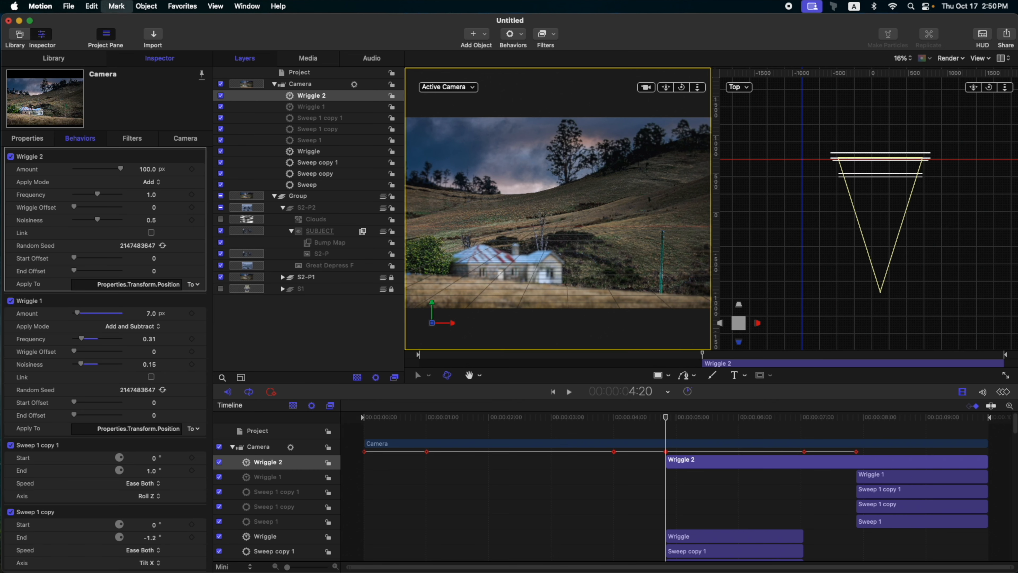
click(801, 418)
key(o)
Step: Set Wriggle 2 to Add and Subtract with amount 8 px, frequency 0.25 and noisiness 0.07
click(153, 182)
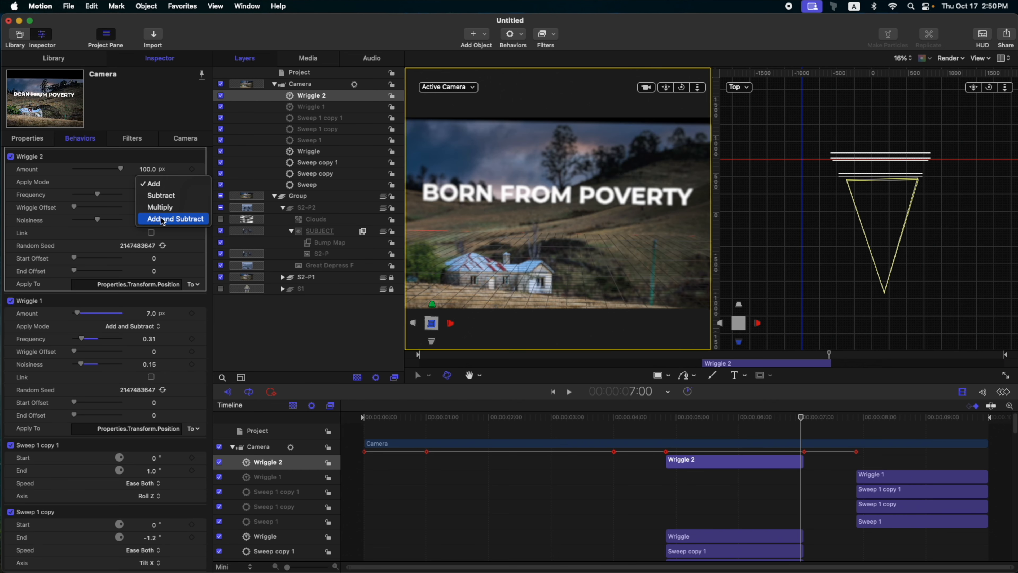
click(163, 219)
drag(120, 169, 77, 171)
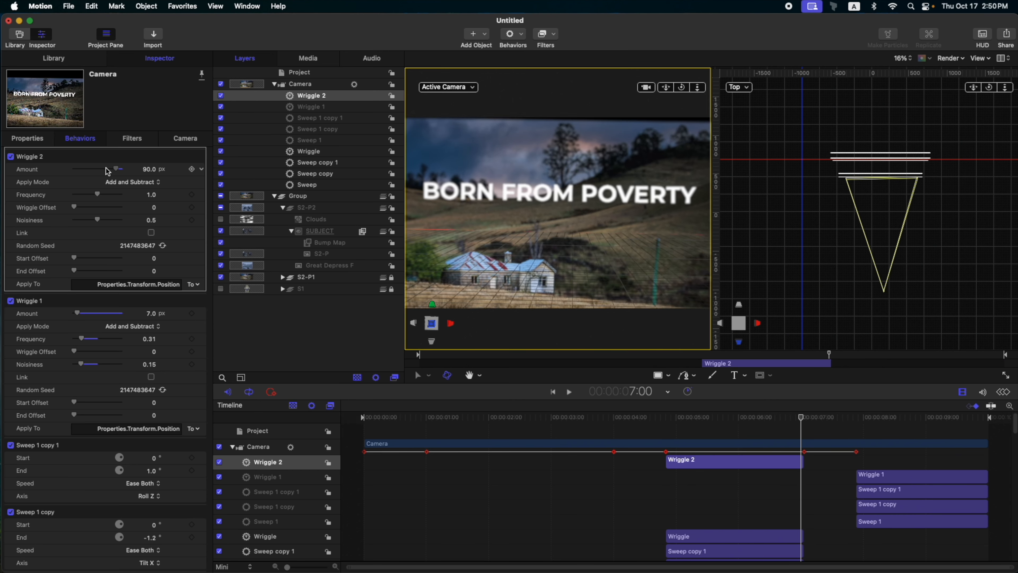
drag(97, 195, 79, 225)
drag(801, 417, 363, 409)
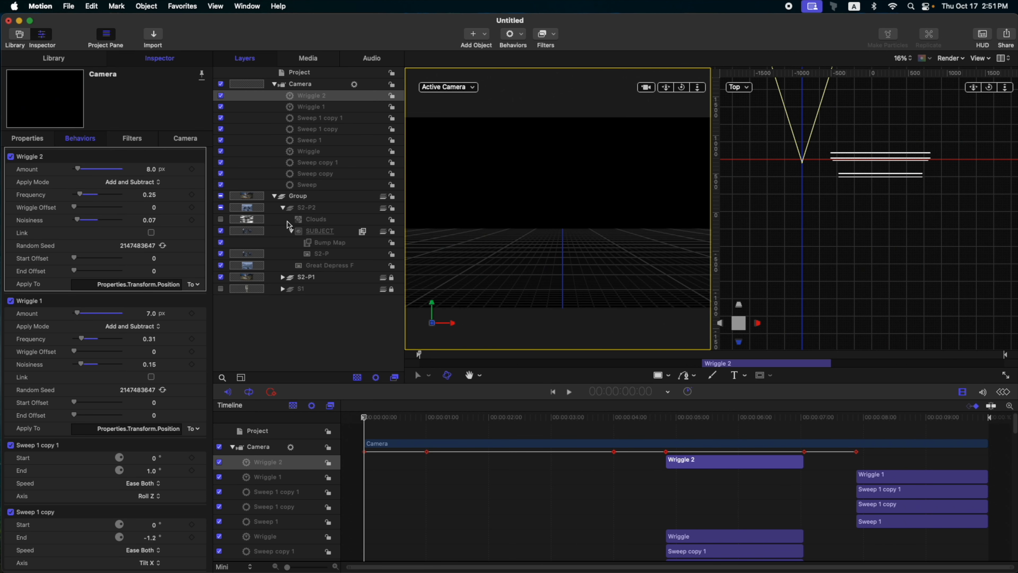
Step: Add the title GREAT DEPRESSION inside S2-P2 at 8:00 and put it in its own group
click(283, 208)
mouse_move(866, 418)
mouse_down()
mouse_move(986, 417)
mouse_move(852, 429)
mouse_up()
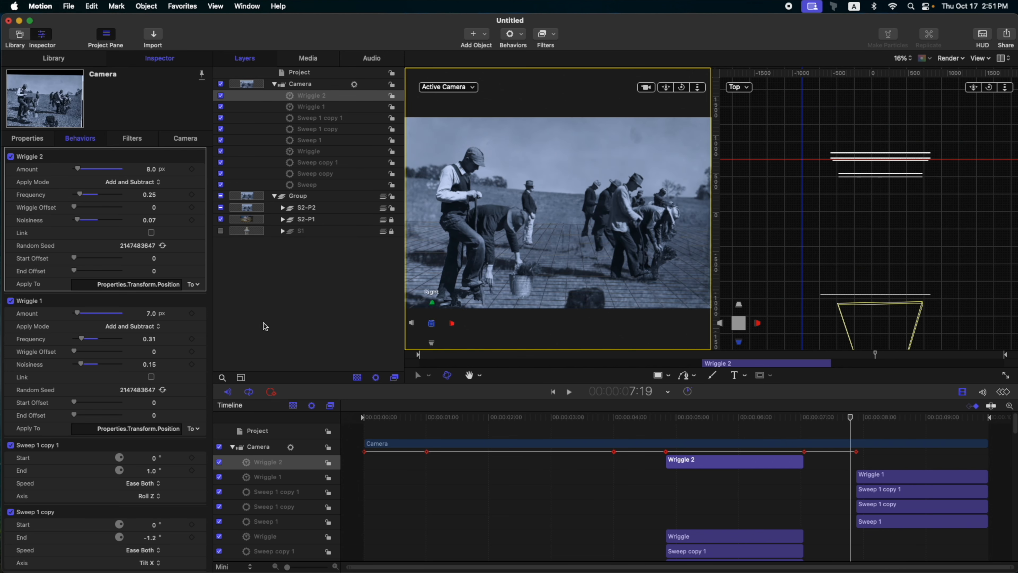
click(317, 208)
key(t)
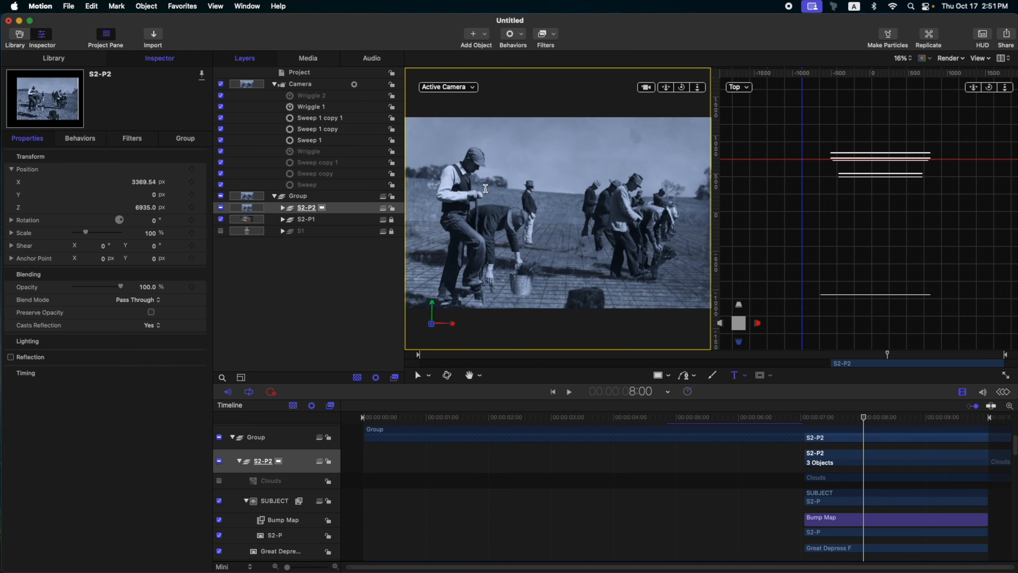
click(480, 183)
text(GREAT DEPRESSION)
key(Escape)
key(super+shift+g)
click(329, 231)
Step: Set the title group's X position to about 250 px and reset its Z position
click(185, 138)
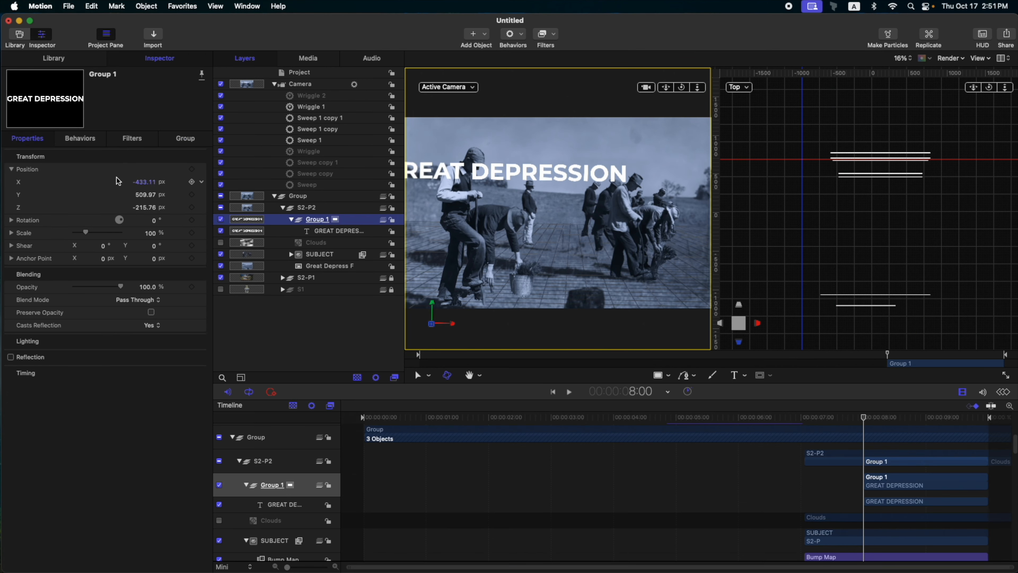
drag(118, 182, 166, 182)
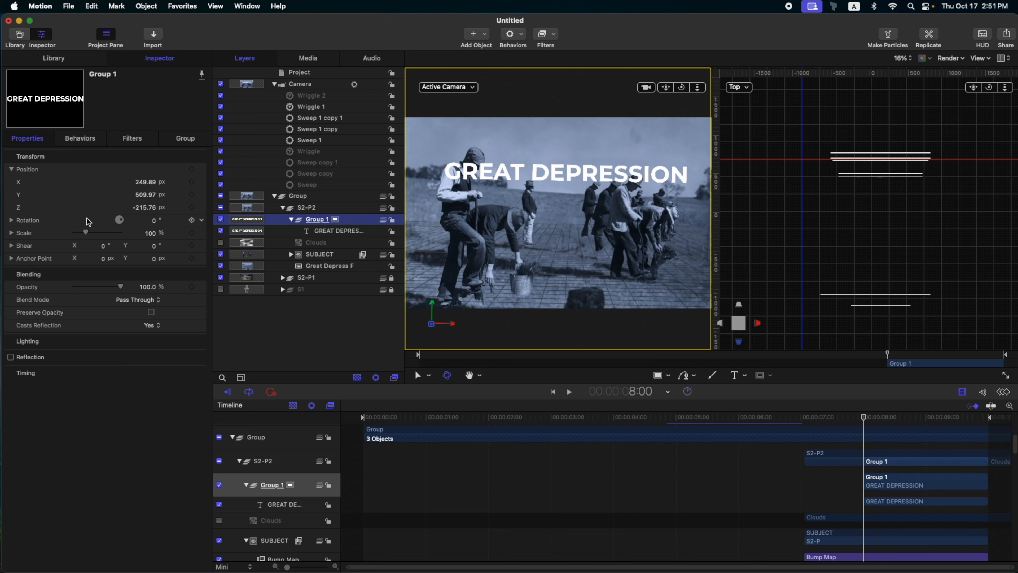
click(202, 208)
click(225, 184)
Step: Switch the second view to Perspective and move the title group back in depth to a Z position of about -368 px
click(772, 75)
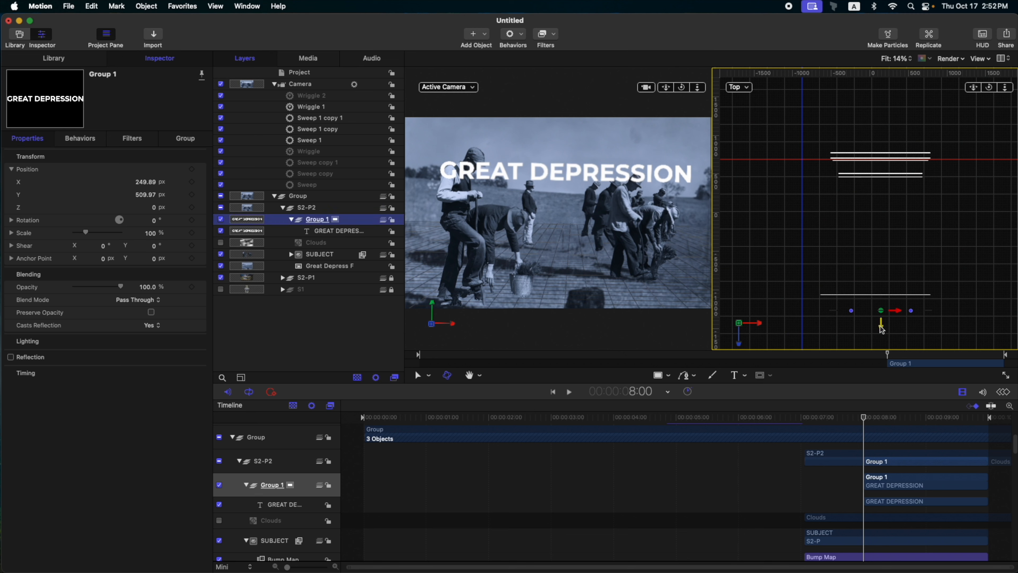
drag(881, 329, 883, 268)
click(745, 90)
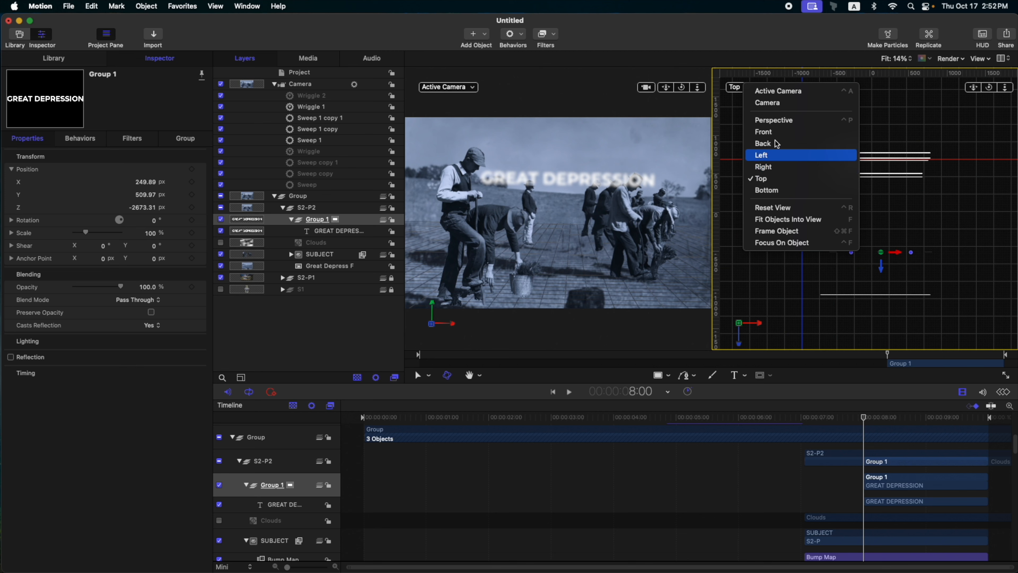
click(783, 127)
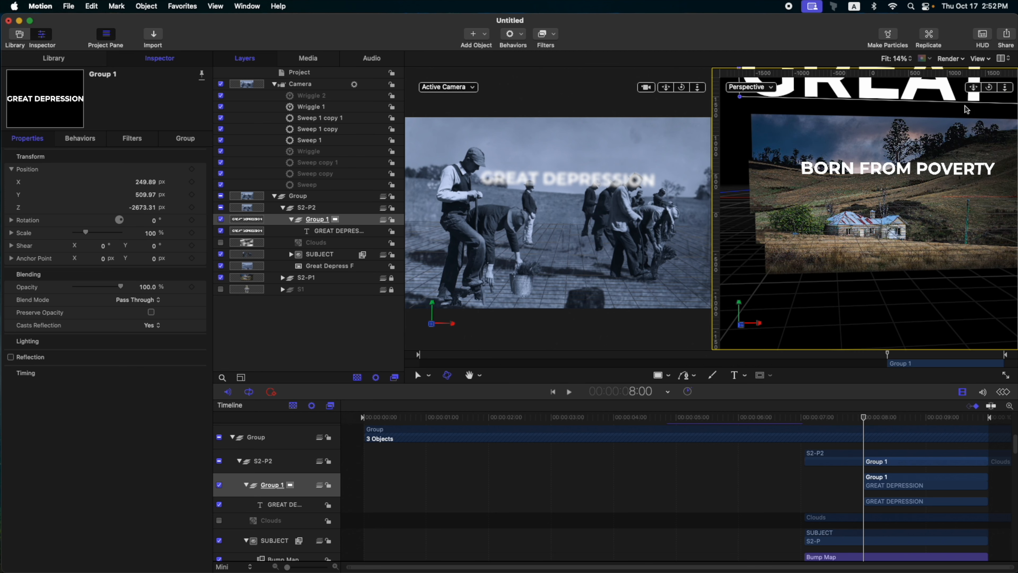
drag(1005, 88, 883, 88)
drag(1010, 90, 1010, 117)
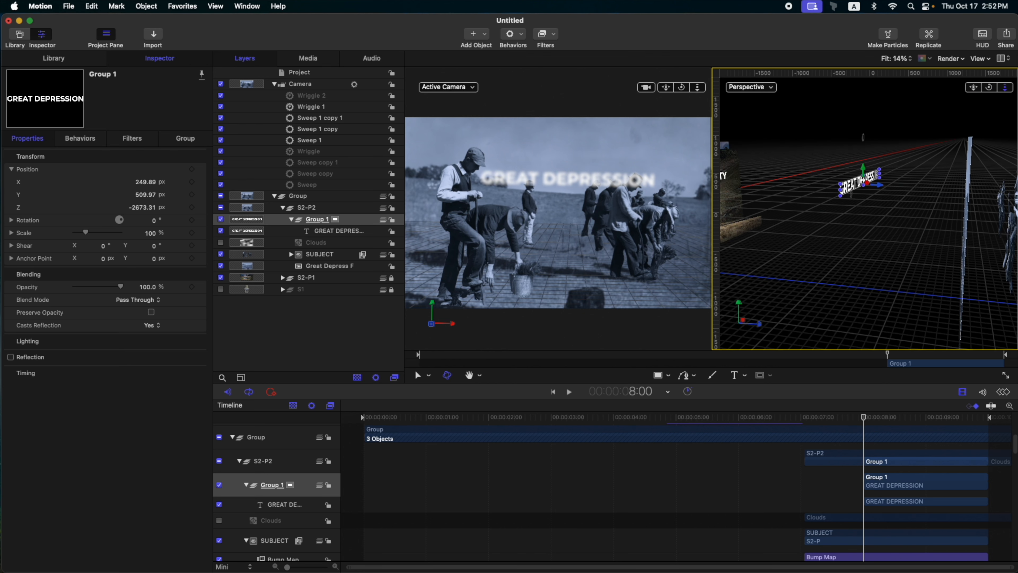
drag(973, 89, 894, 96)
drag(819, 184, 946, 226)
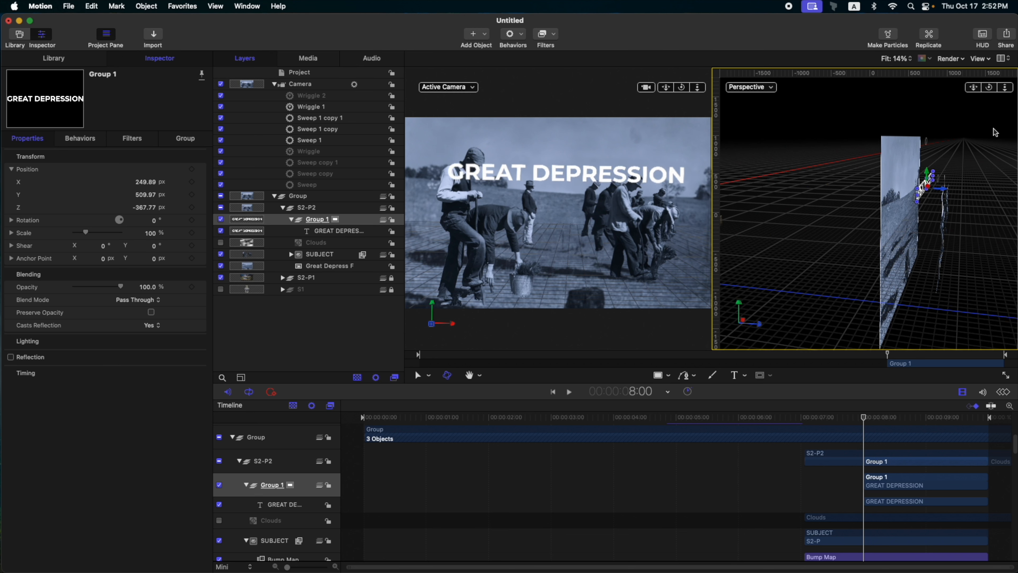
Step: Try changing the SUBJECT group's depth position, and undo the change
drag(989, 88, 914, 105)
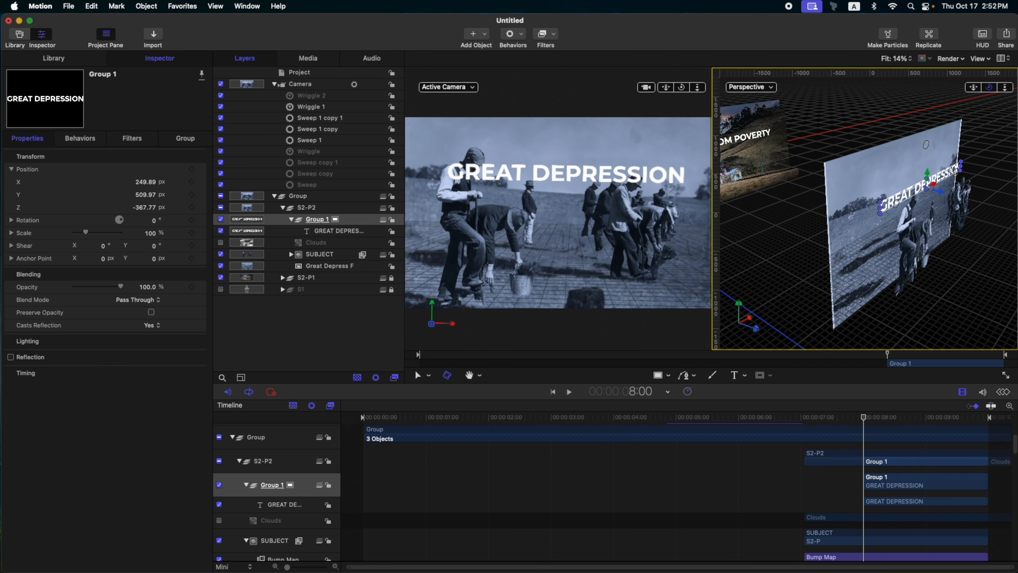
click(320, 255)
drag(155, 207, 155, 228)
key(super+z)
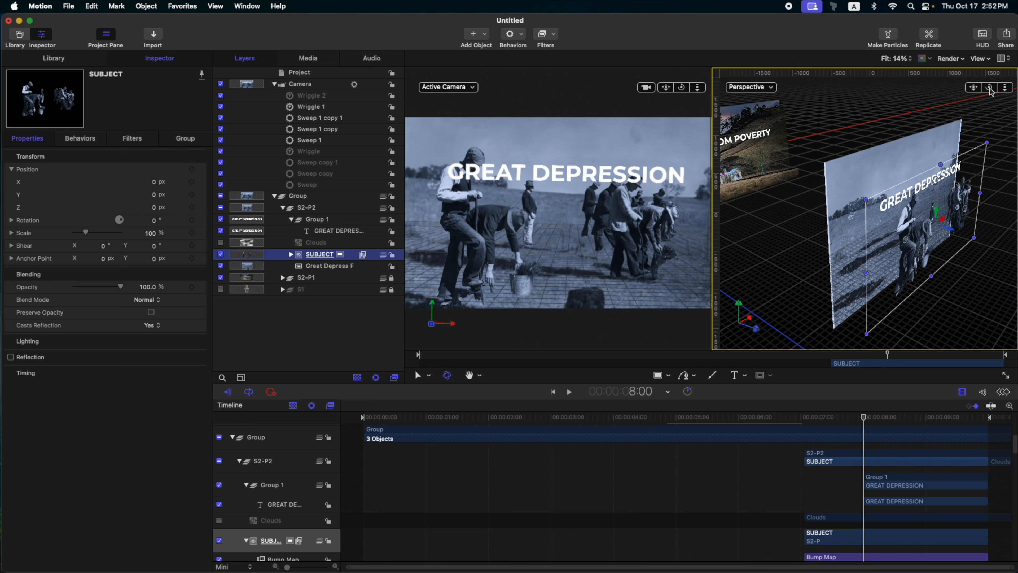
Step: Move the title group below SUBJECT in the layer order and raise its Y position to about 887 px
click(317, 219)
click(293, 219)
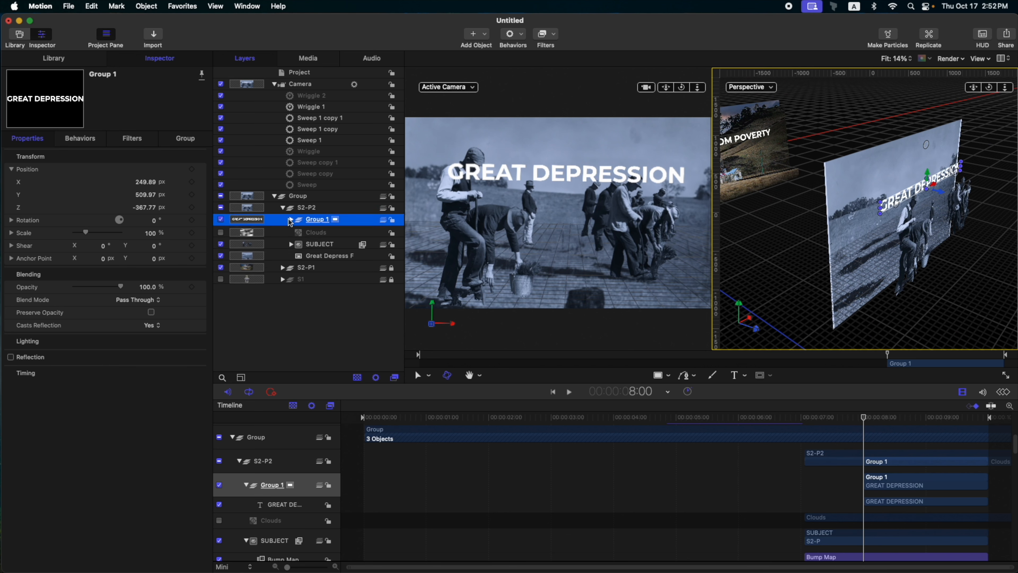
key(super+bracketleft)
key(super+bracketleft)
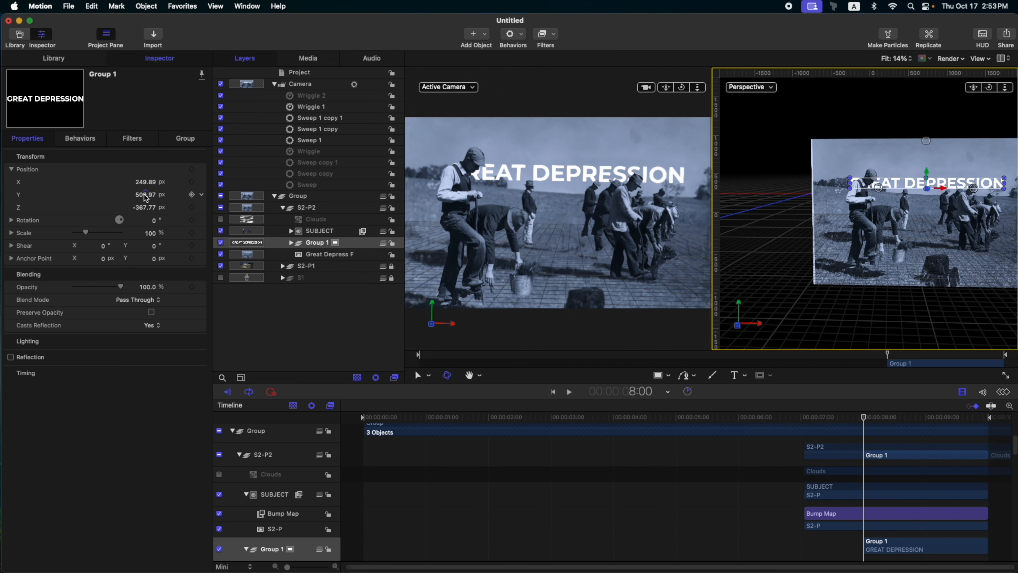
drag(145, 196, 145, 198)
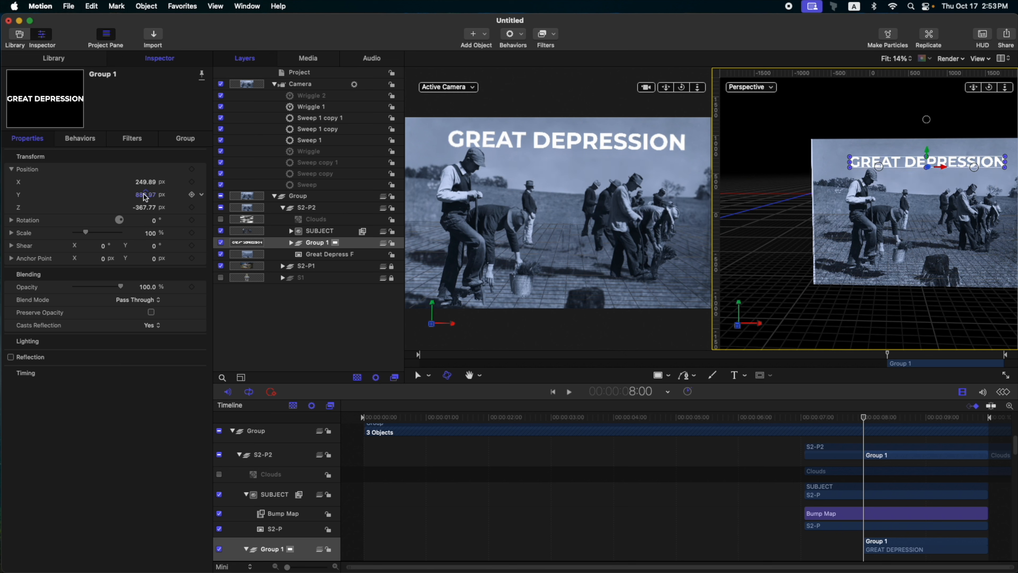
Step: Apply the Fade Words In text behavior to the GREAT DEPRESSION title
click(292, 244)
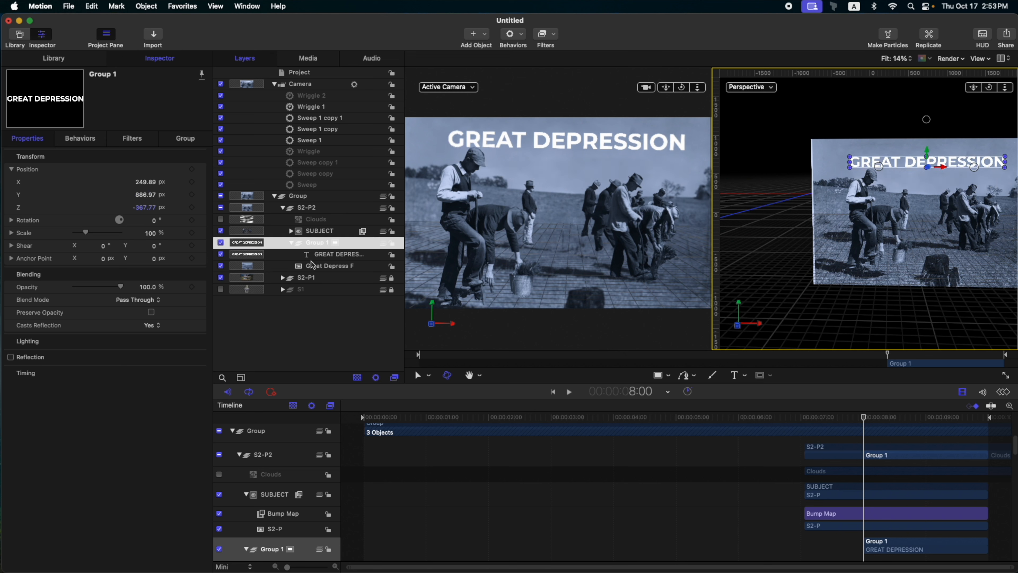
click(321, 257)
click(516, 42)
mouse_move(538, 180)
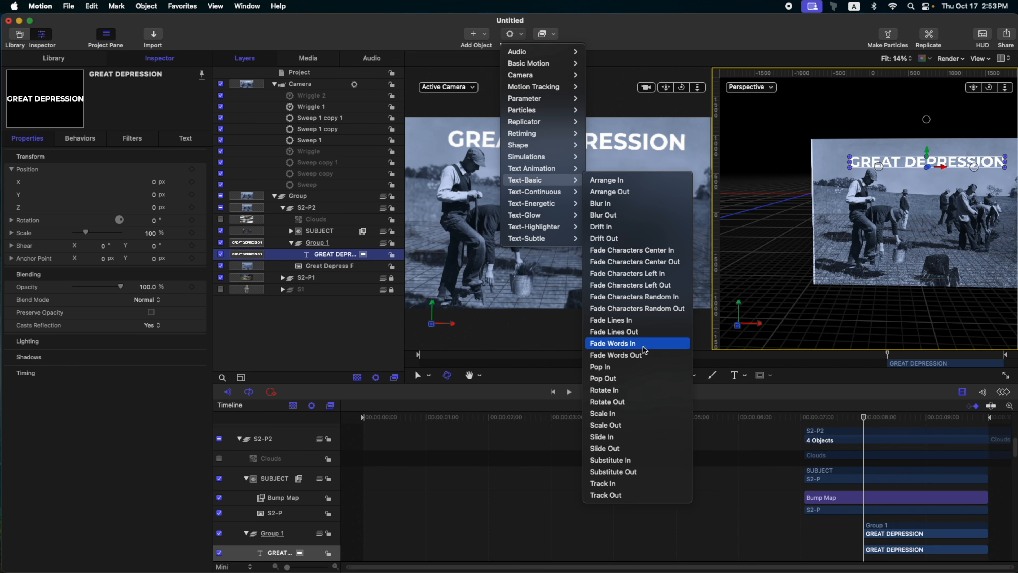
click(641, 340)
Step: Add a Position parameter to the Fade Words In behavior with a Y offset of -100 px
click(101, 196)
mouse_move(103, 209)
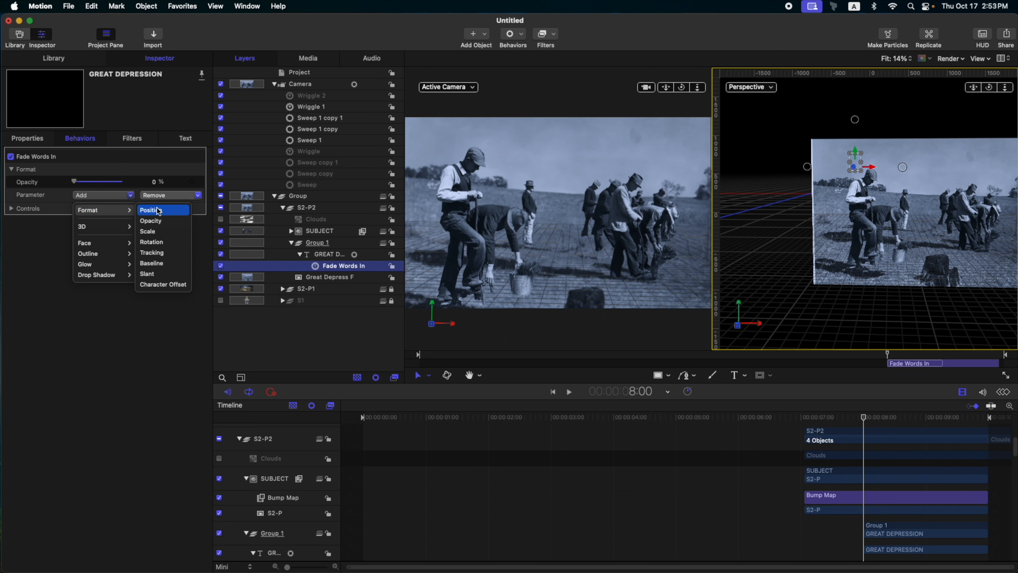
click(157, 210)
double_click(147, 182)
text(-100)
key(Return)
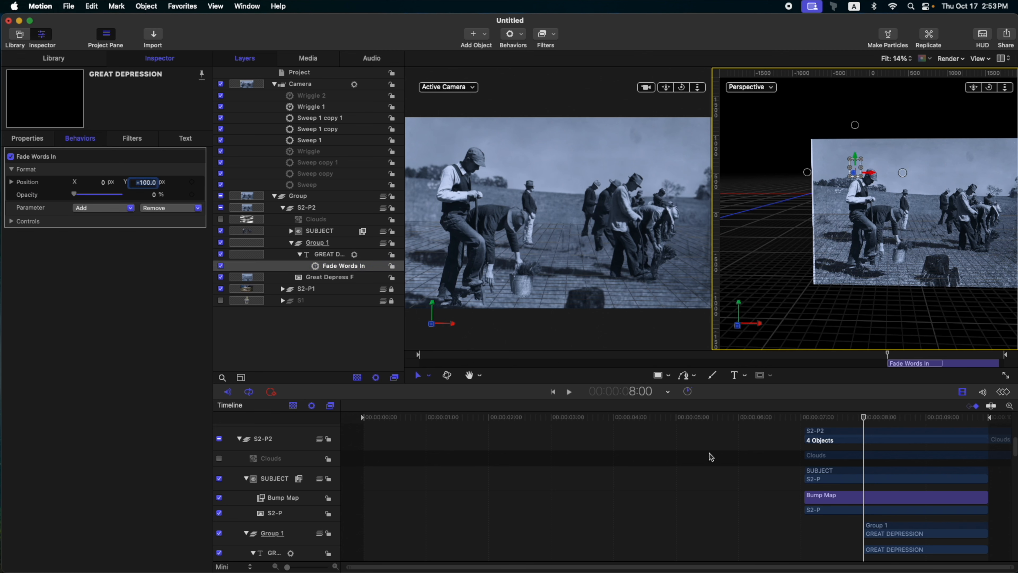
Step: Scrub and play back the title's word fade from about 8:00 to review the animation
scroll(869, 436, down, 3)
drag(864, 418, 986, 420)
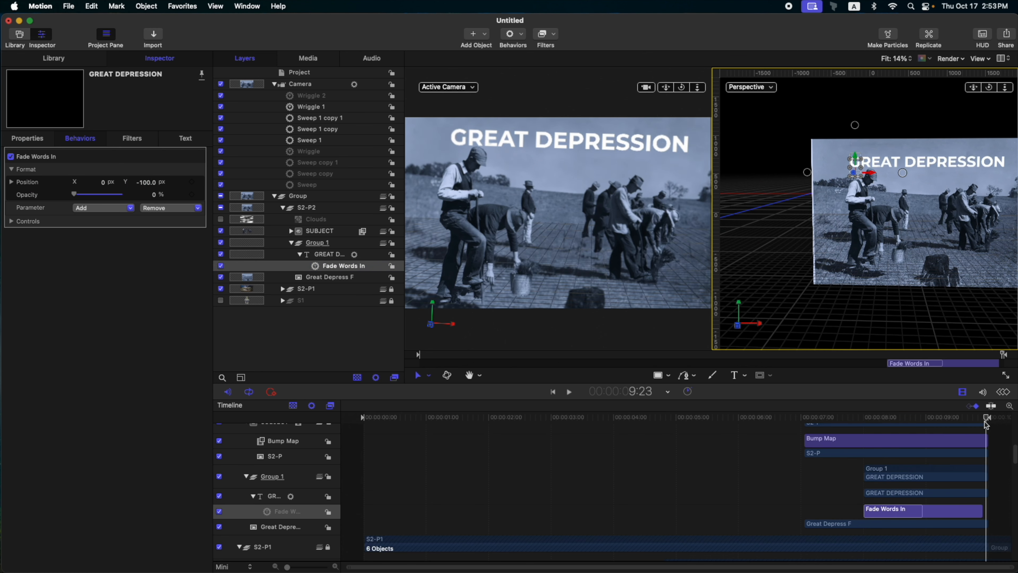
click(861, 417)
key(space)
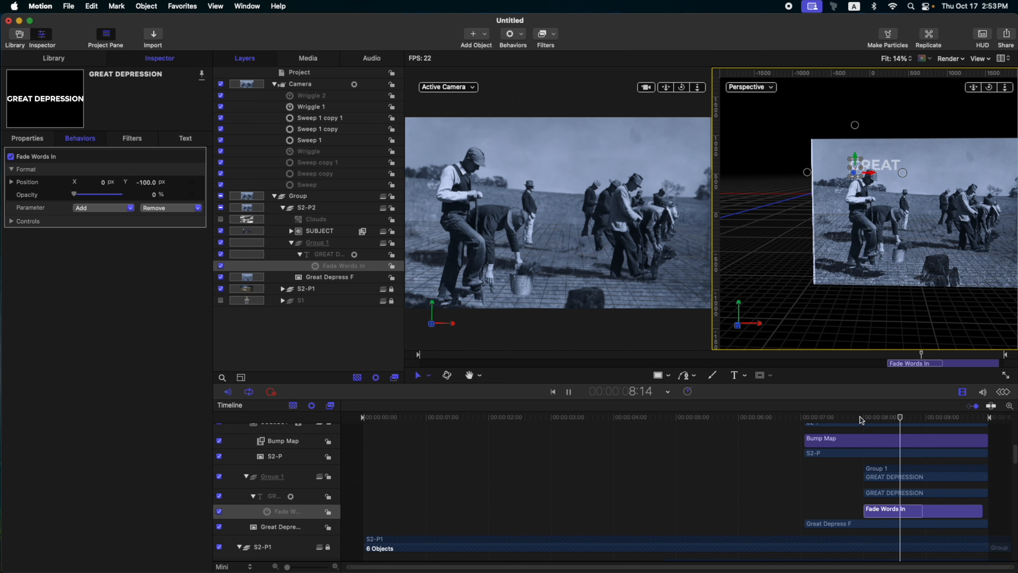
key(space)
click(509, 91)
click(866, 416)
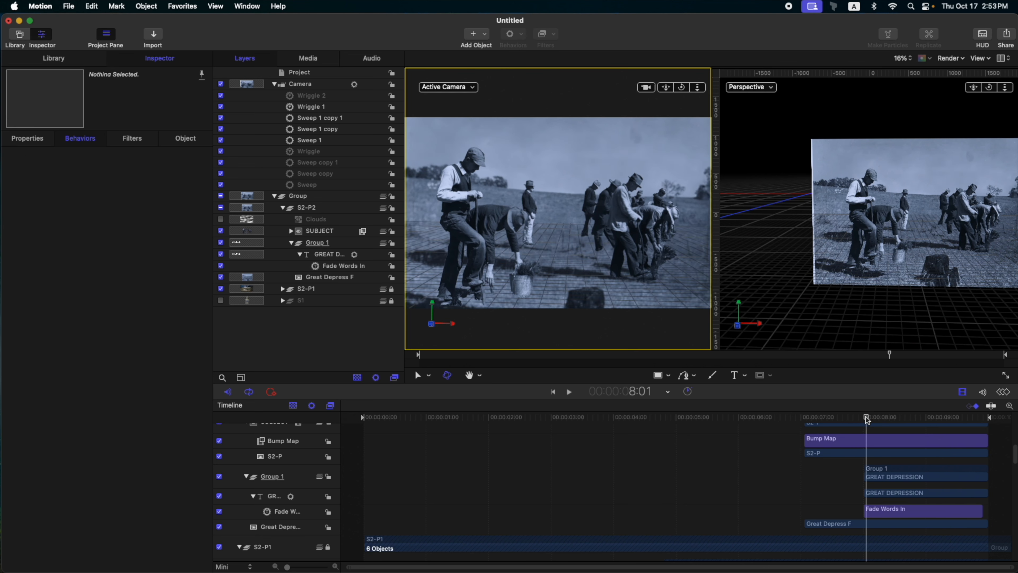
Step: Shorten the GREAT DEPRESSION title's Fade Words In behavior to end at 8:20, checking the fade in playback
key(space)
click(863, 417)
key(space)
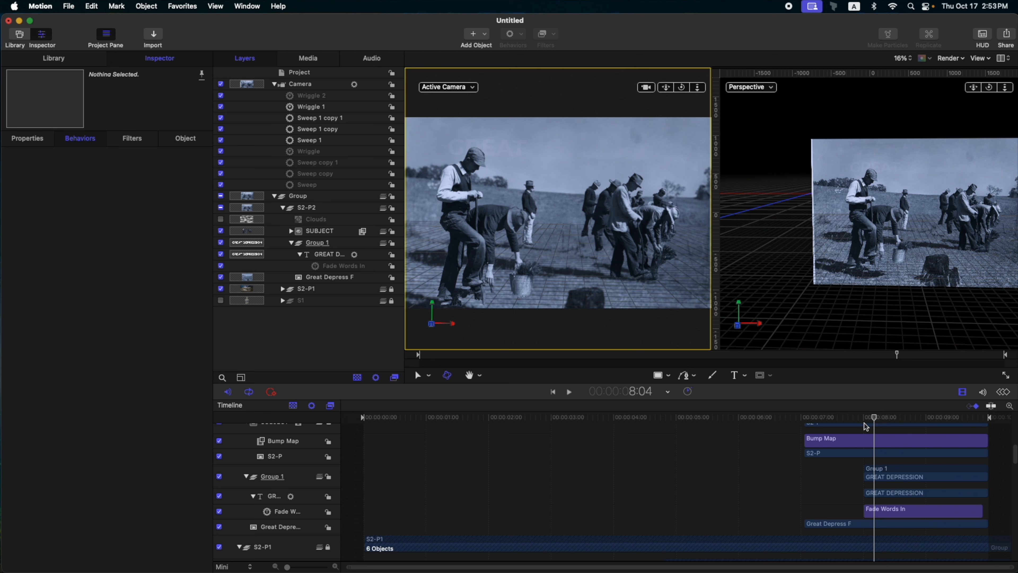
click(299, 517)
click(864, 417)
key(space)
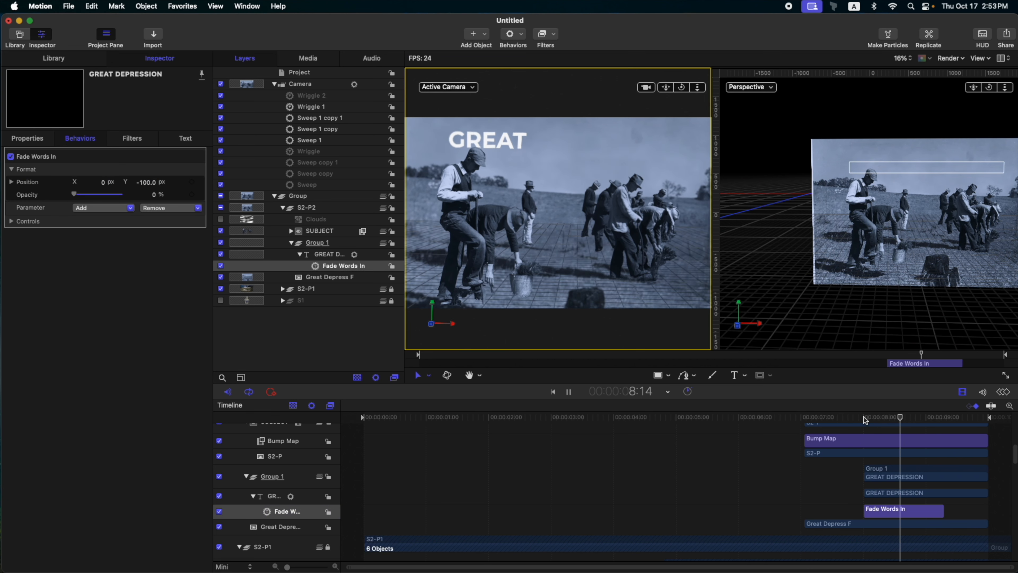
click(864, 417)
key(space)
key(space)
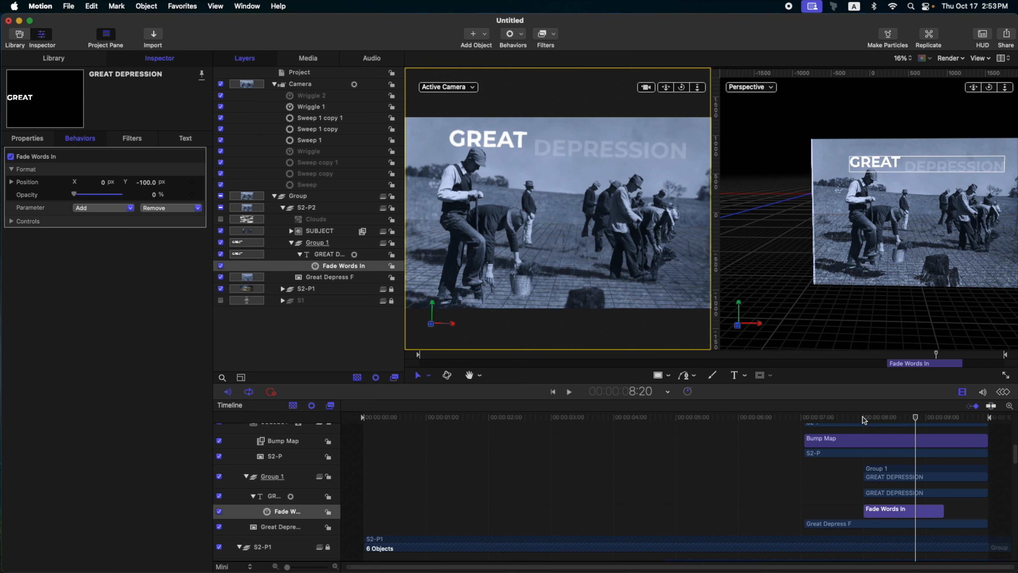
key(o)
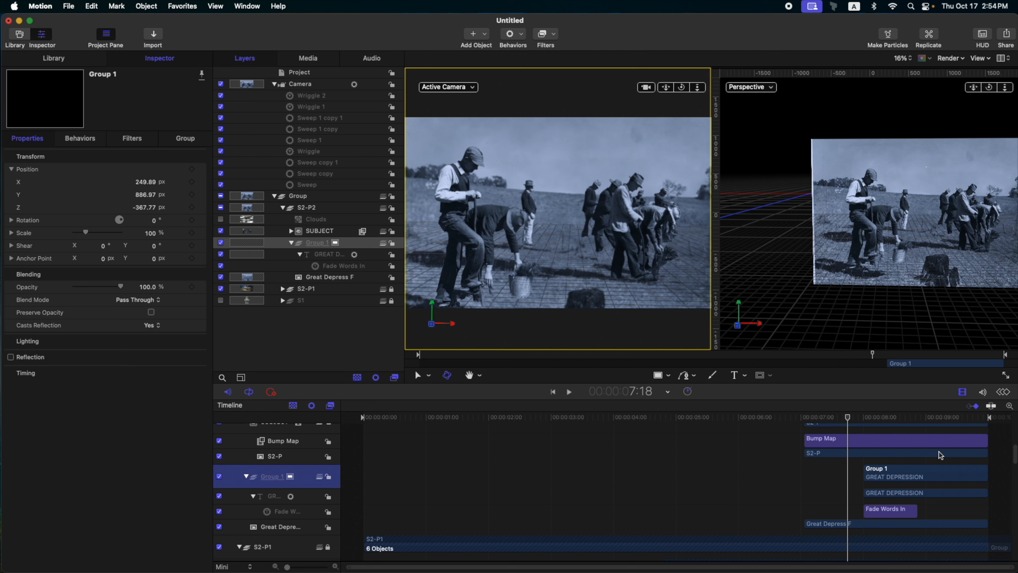
Step: Move the GREAT DEPRESSION title group to start at about 7:09 and extend it to the project end
drag(921, 466, 903, 466)
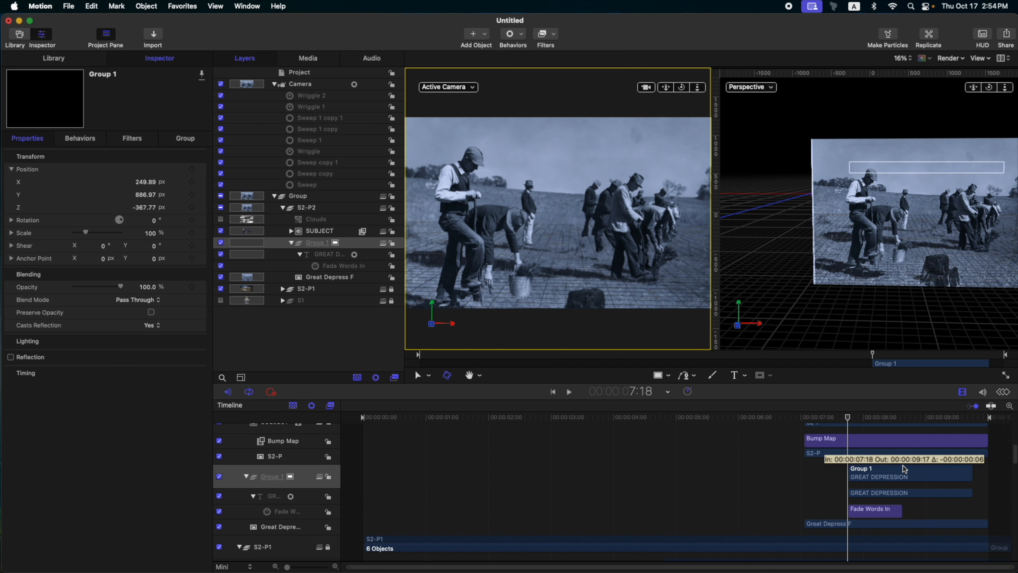
click(820, 419)
drag(820, 419, 829, 418)
drag(862, 472, 854, 471)
drag(831, 420, 987, 417)
Step: Set Apply Speed to Once Per Loop in the title's Fade Words In behavior
click(283, 511)
click(162, 323)
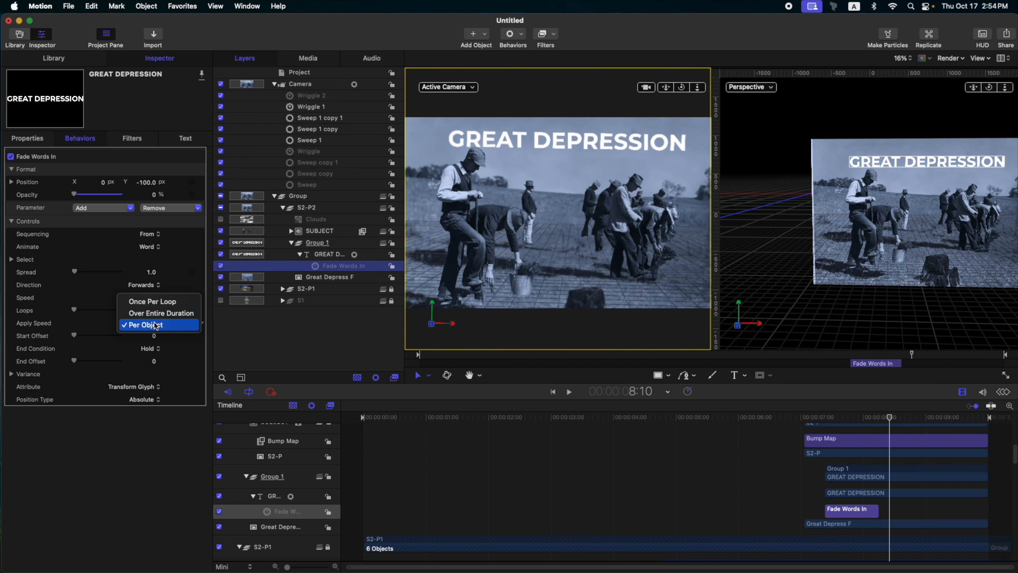
click(148, 300)
Step: Make the S1 group visible and play the full sequence from the start
drag(819, 421, 303, 439)
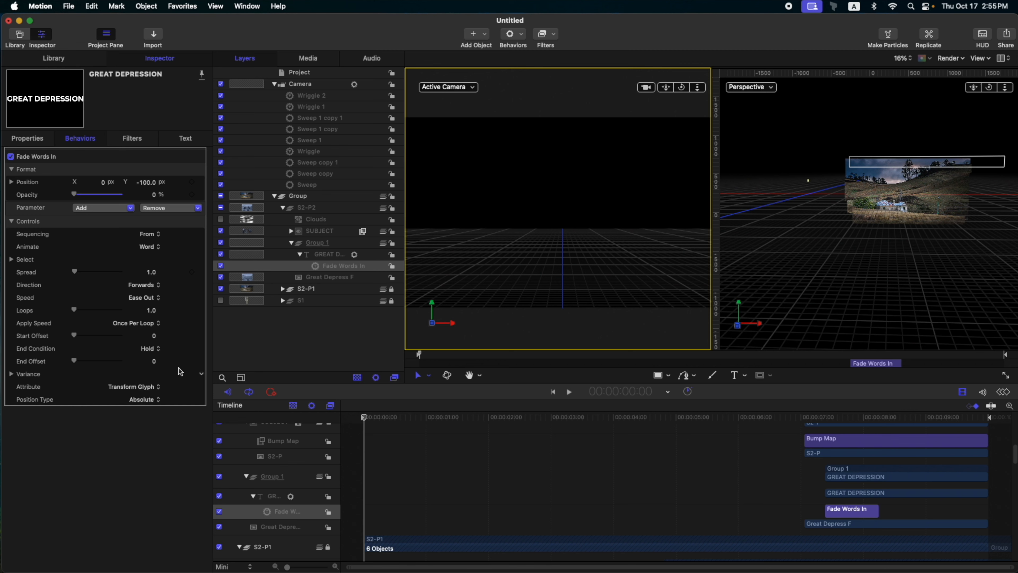
click(220, 301)
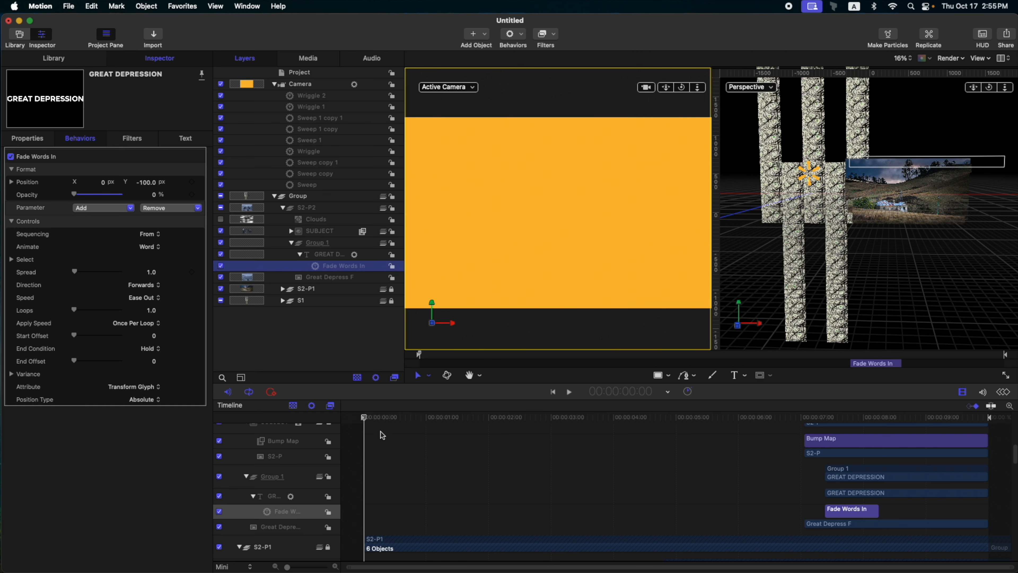
click(340, 349)
key(space)
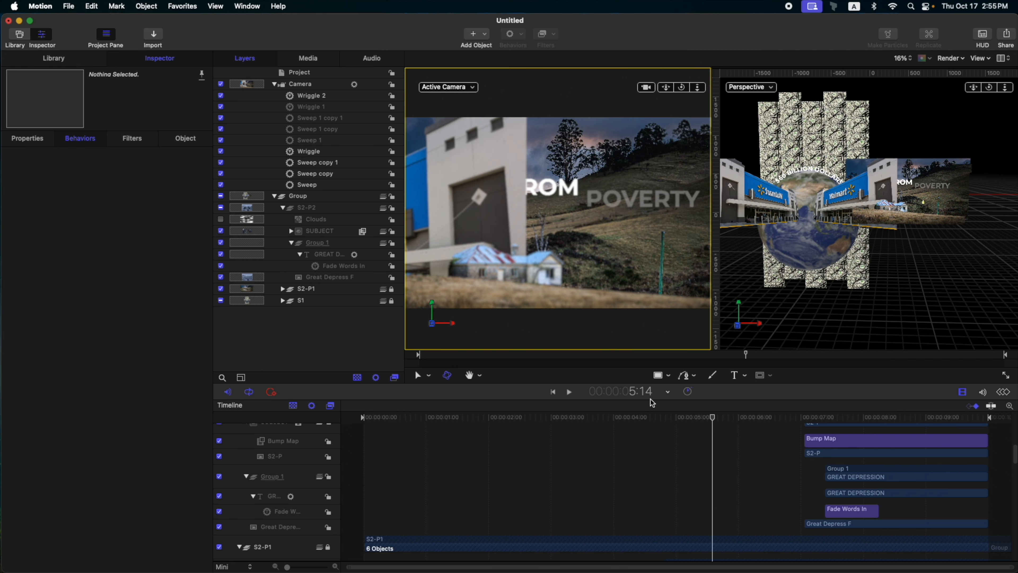
Step: Nest S2-P2 and S2-P1 in a new group and set that group's X position to 1569.77 px
scroll(569, 425, up, 10)
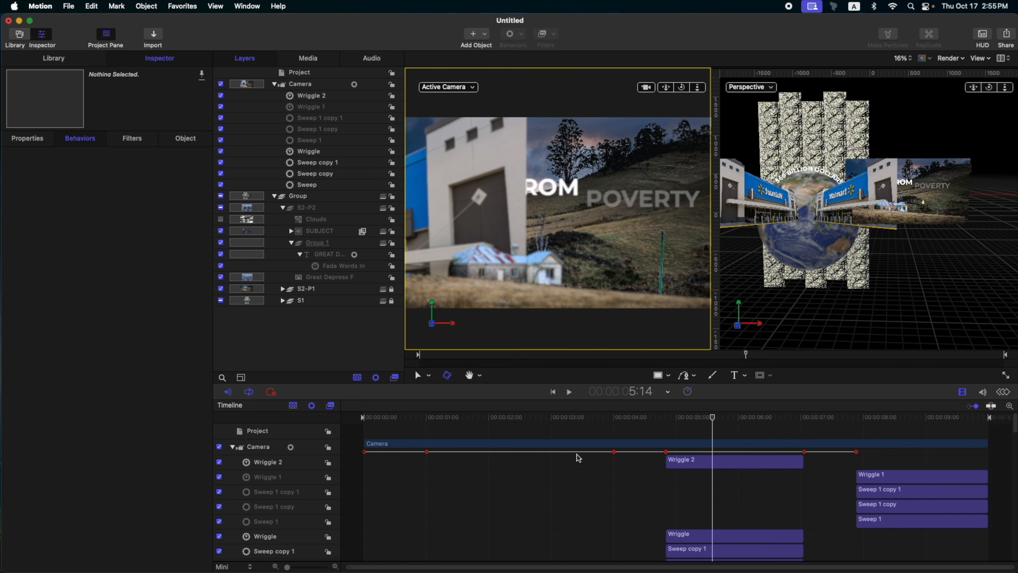
click(614, 418)
drag(615, 418, 666, 418)
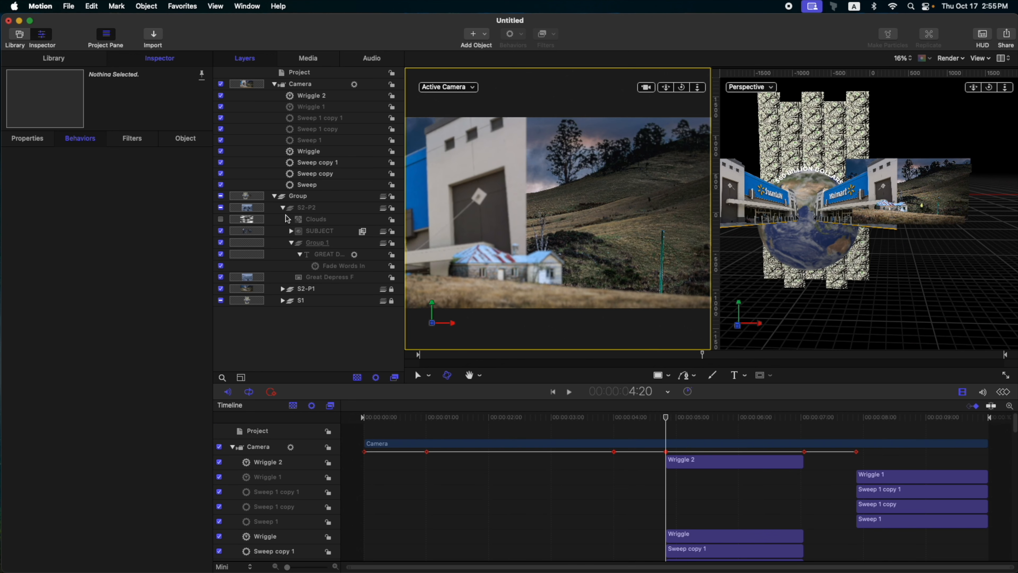
click(283, 207)
click(331, 207)
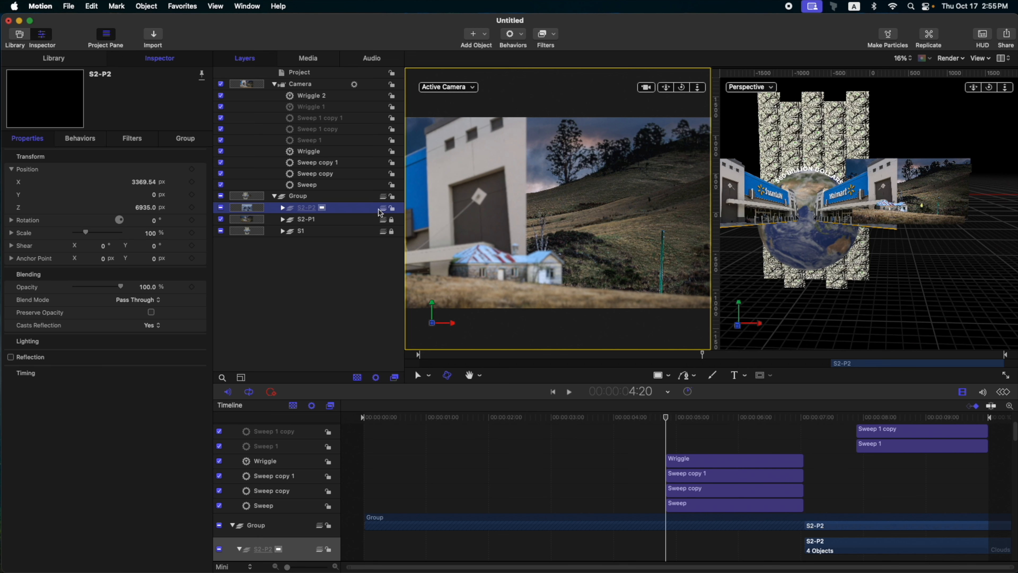
key(shift+super+n)
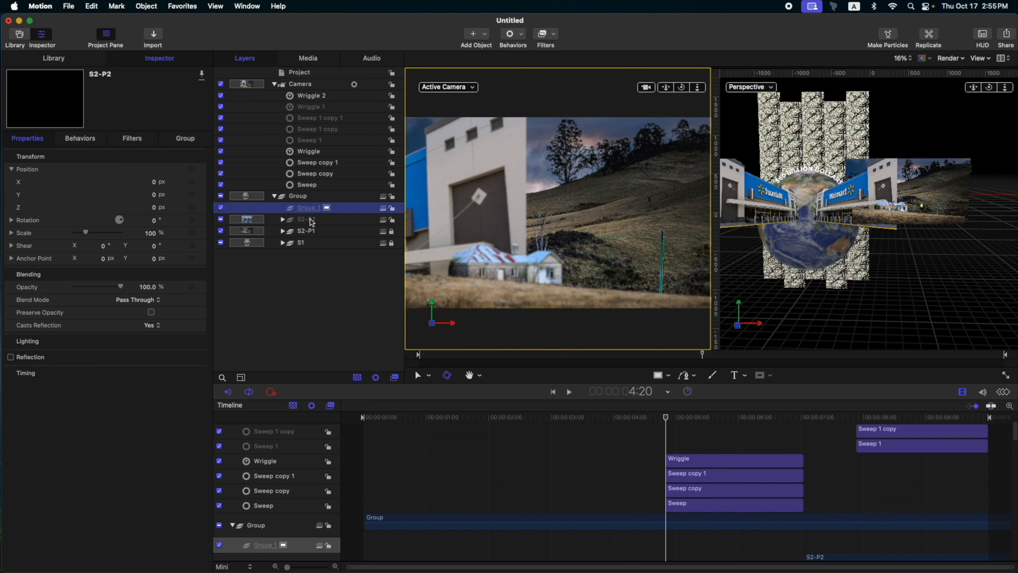
click(311, 220)
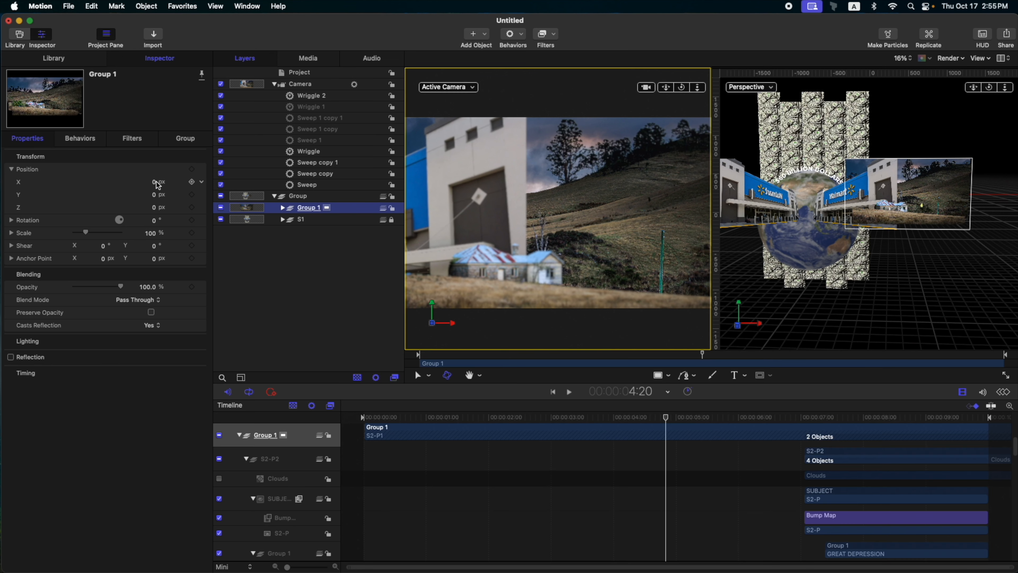
mouse_move(154, 183)
mouse_down()
mouse_move(204, 182)
mouse_move(159, 185)
mouse_up()
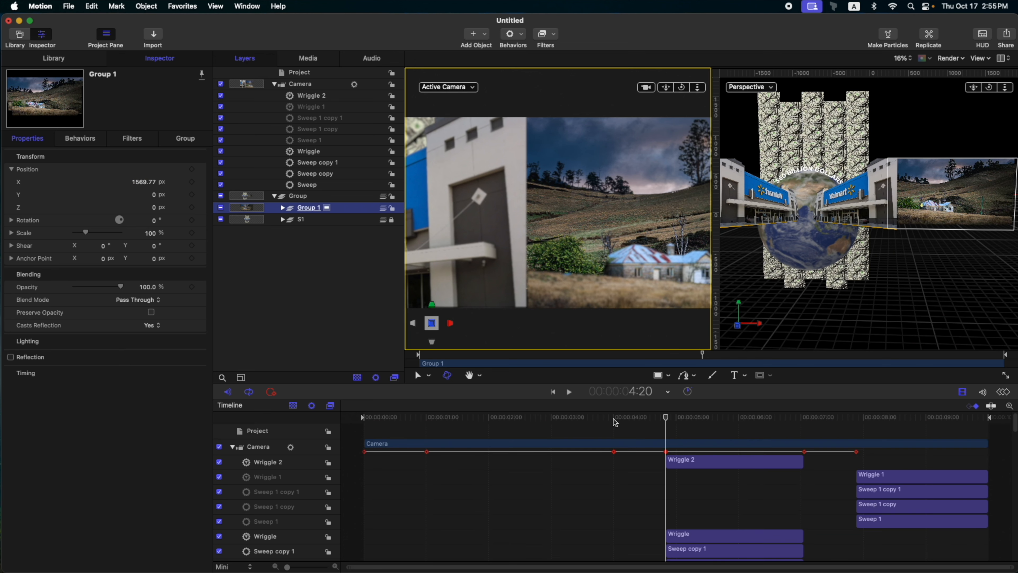
Step: Set the camera's X position at the 4:20 keyframe to about 5270 px to reframe the hillside house, checking it by playback
drag(614, 415, 666, 415)
click(313, 82)
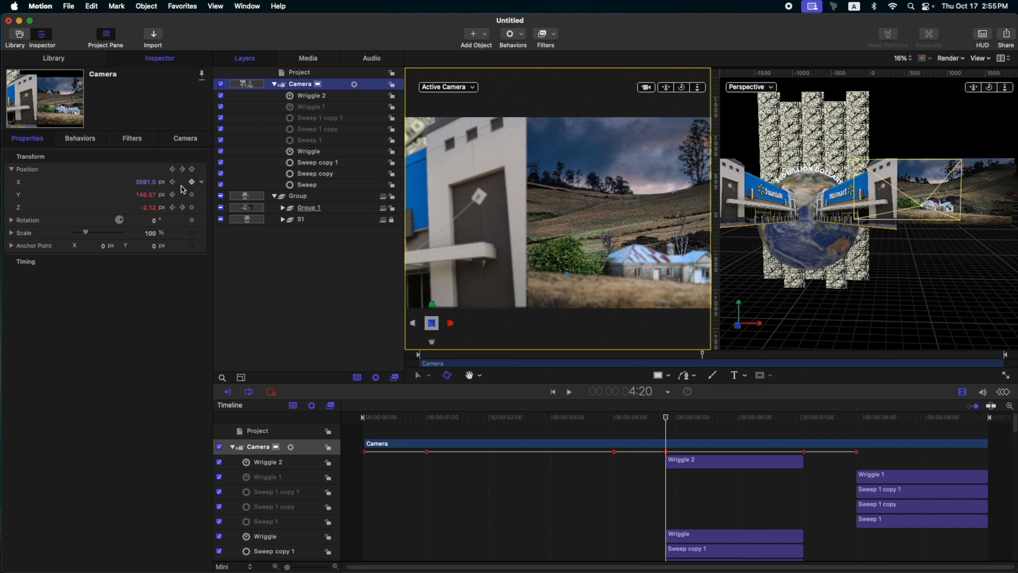
drag(148, 185, 165, 185)
key(space)
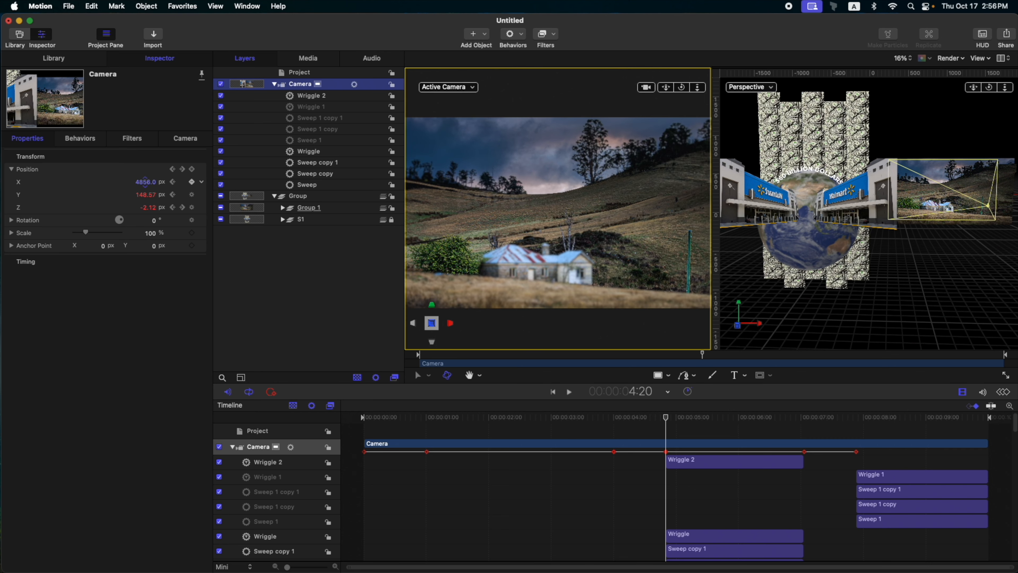
key(space)
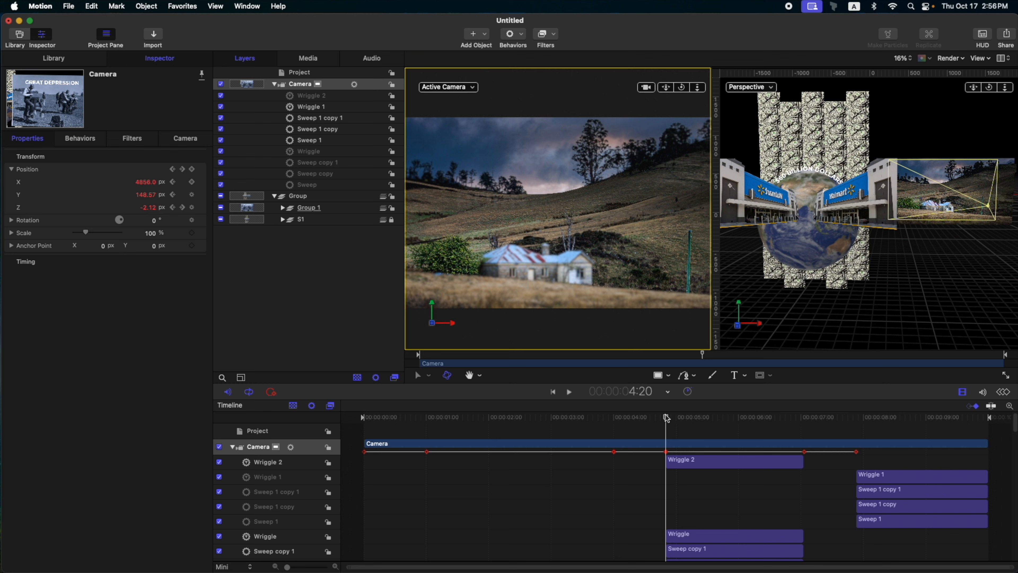
drag(145, 181, 154, 182)
mouse_move(668, 416)
mouse_down()
mouse_move(882, 417)
mouse_move(631, 409)
mouse_move(663, 408)
mouse_up()
click(672, 417)
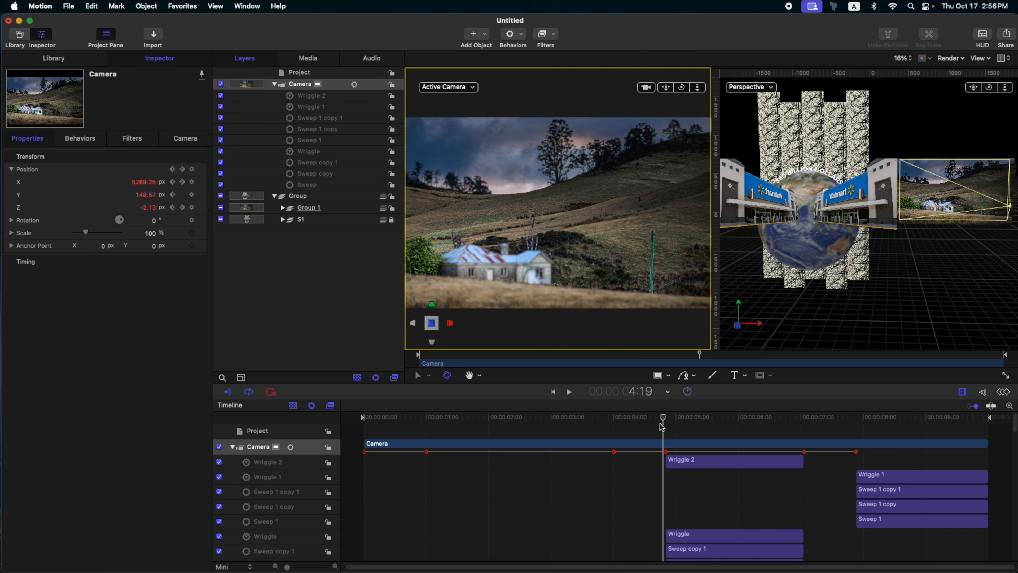
Step: Unlock the S1 and S2-P1 groups and trim S1 to end at 4:19
scroll(348, 489, down, 5)
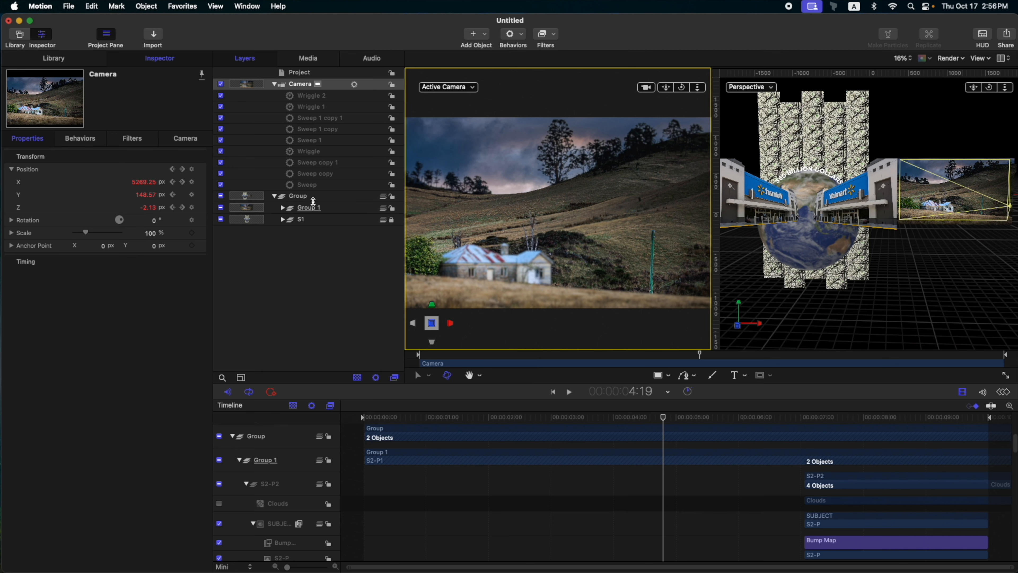
click(301, 219)
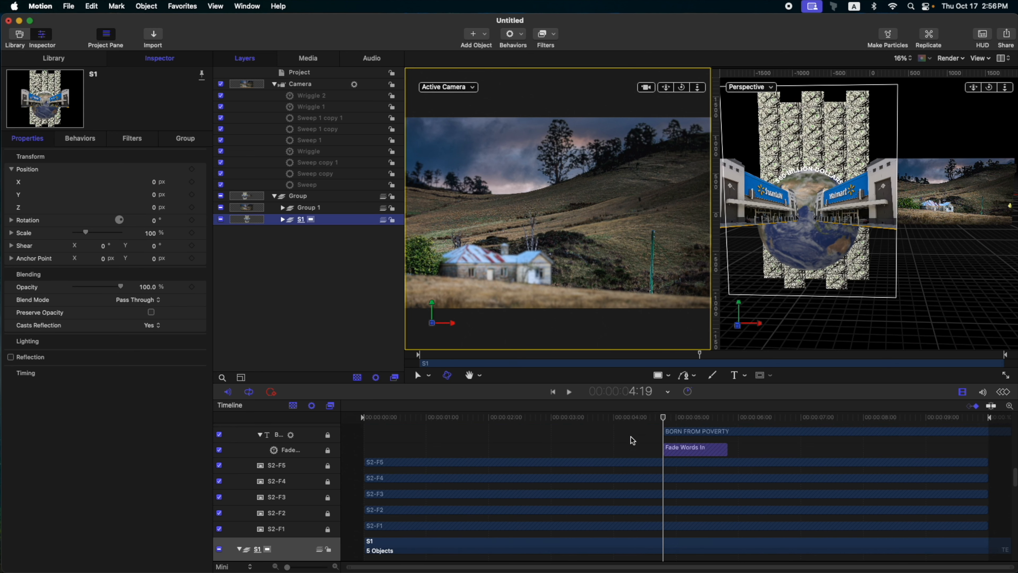
mouse_move(664, 422)
mouse_down()
mouse_move(681, 420)
mouse_move(659, 420)
mouse_up()
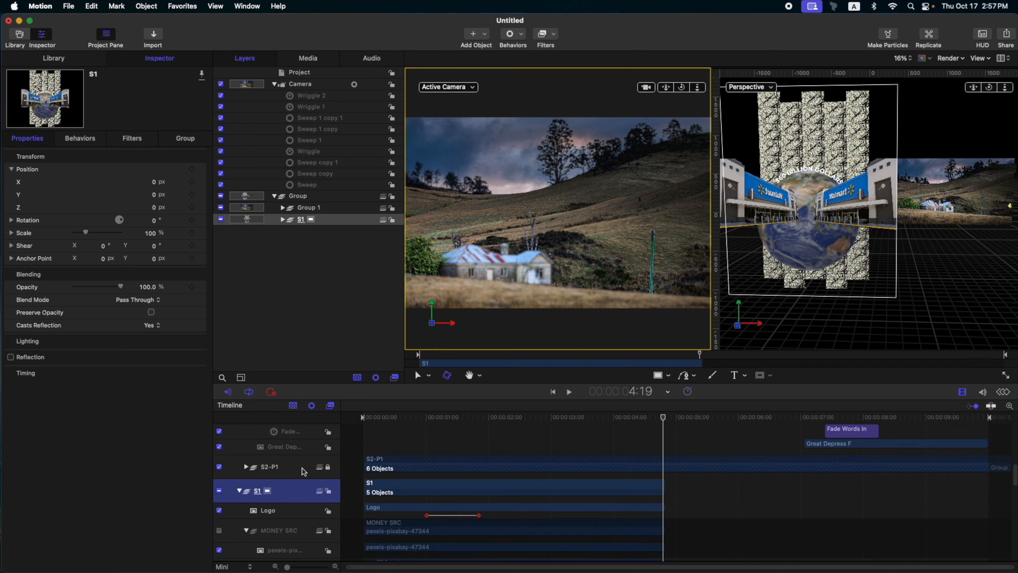
click(302, 468)
click(328, 468)
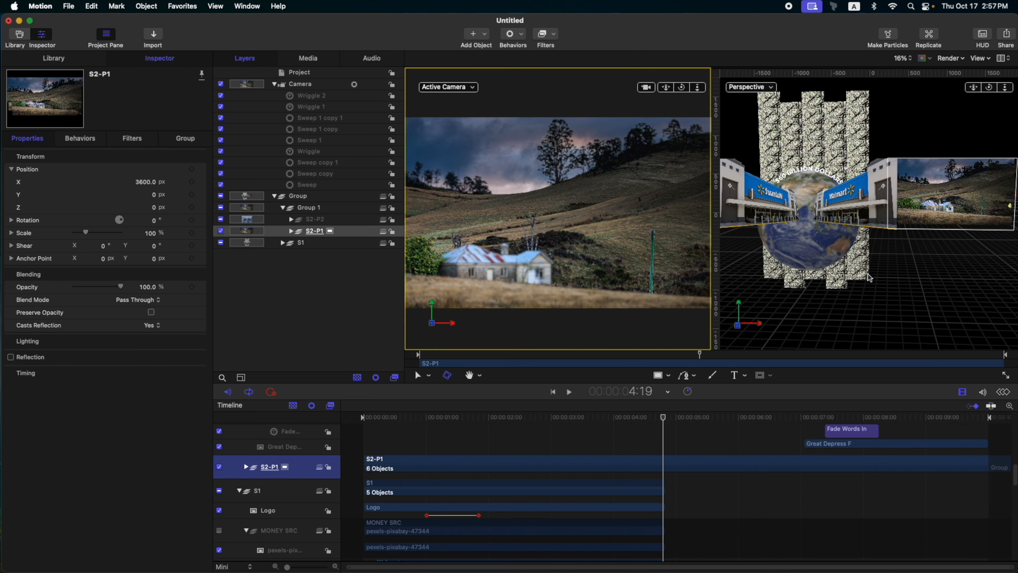
Step: Add a Gradient Colorize filter to the MONEY F group inside S1, previewing at 3:06
drag(667, 417, 567, 418)
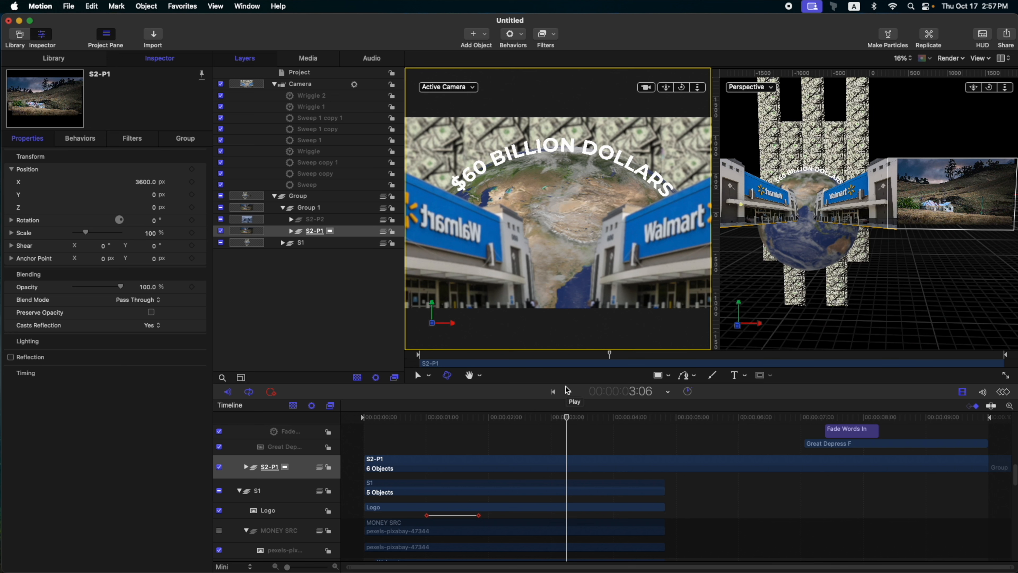
click(283, 208)
click(284, 220)
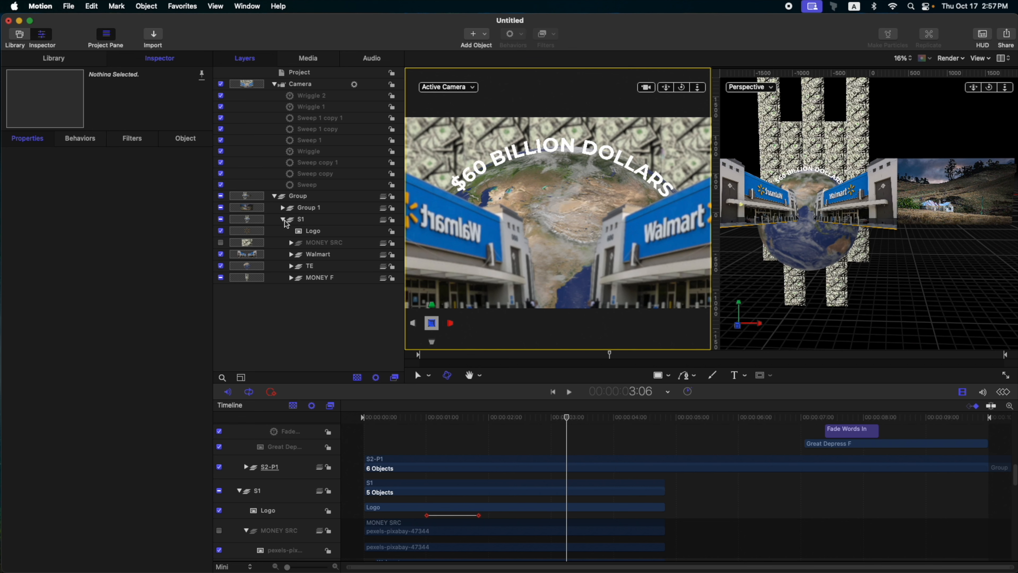
click(332, 277)
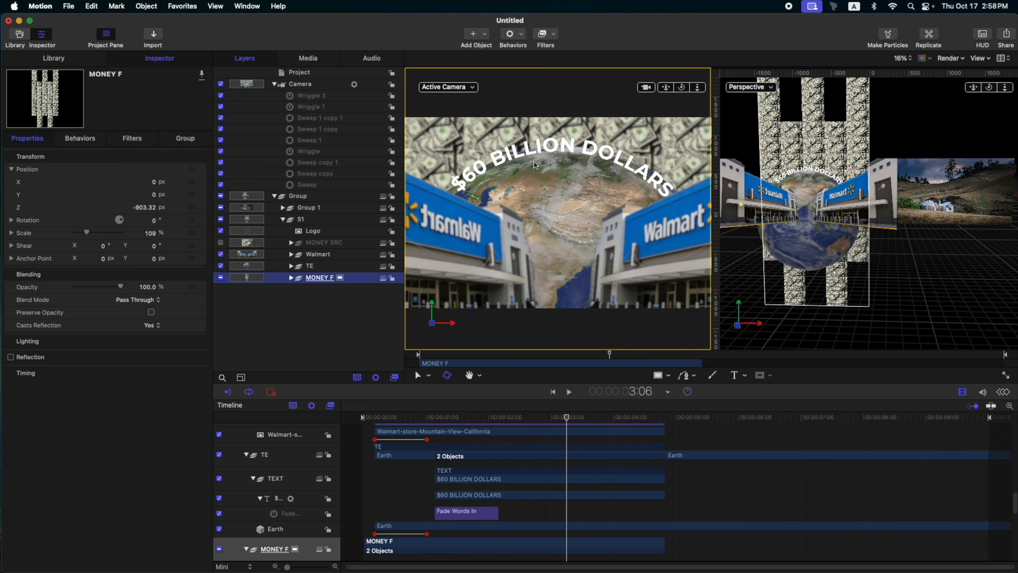
click(292, 277)
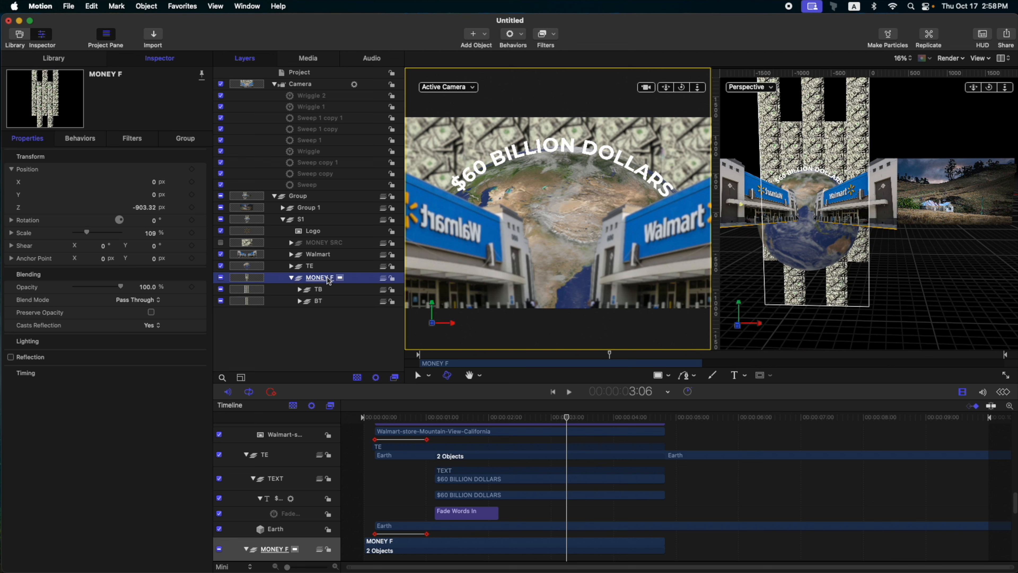
click(544, 35)
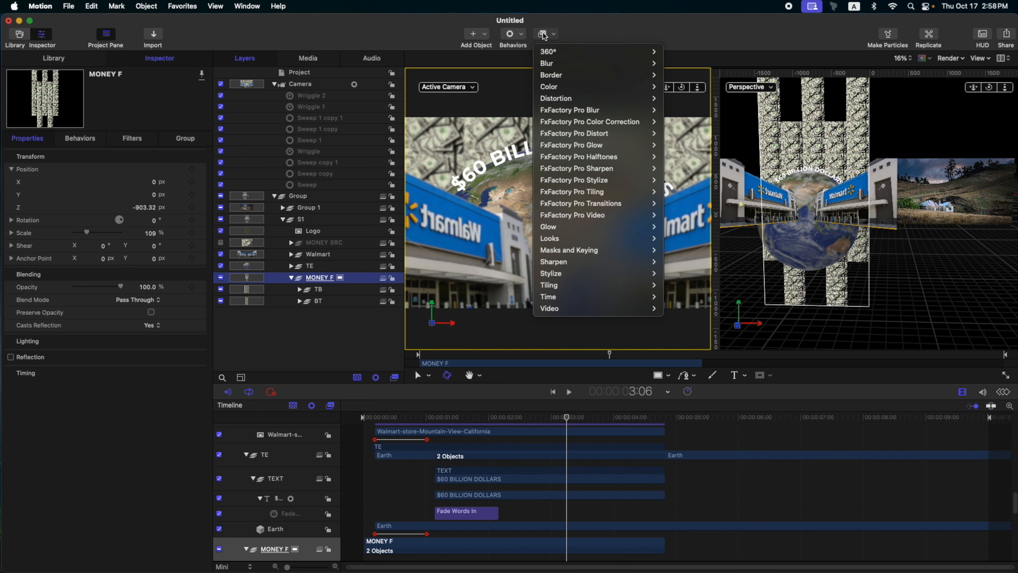
mouse_move(625, 87)
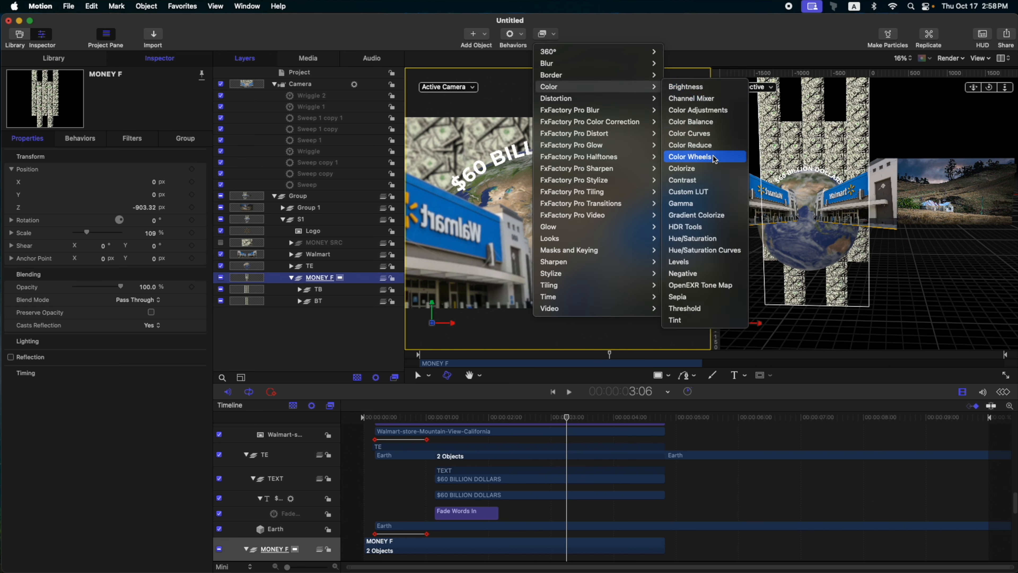
click(717, 215)
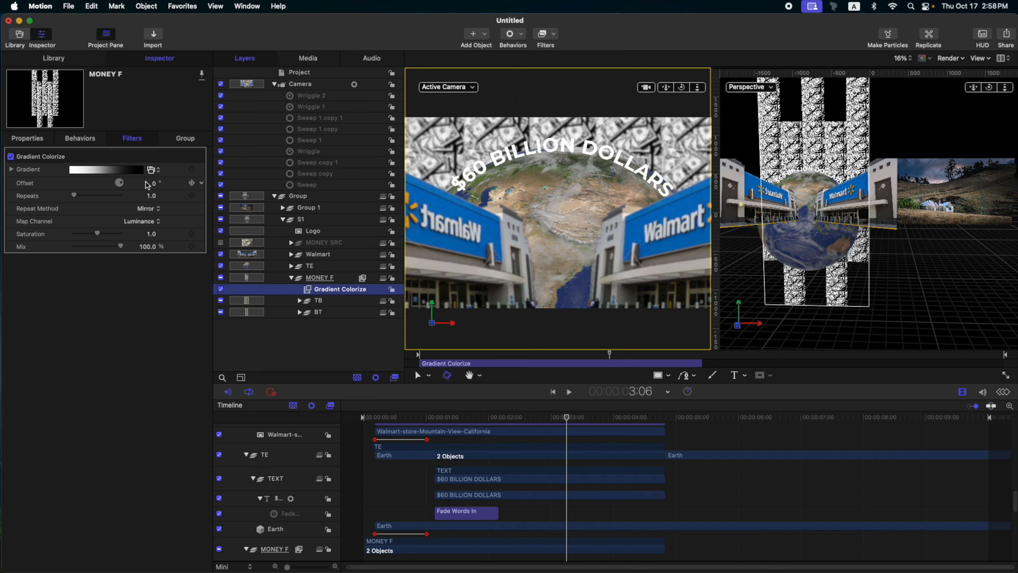
Step: Recolor the MONEY F Gradient Colorize gradient from light blue C3D6FF to dark blue
click(11, 170)
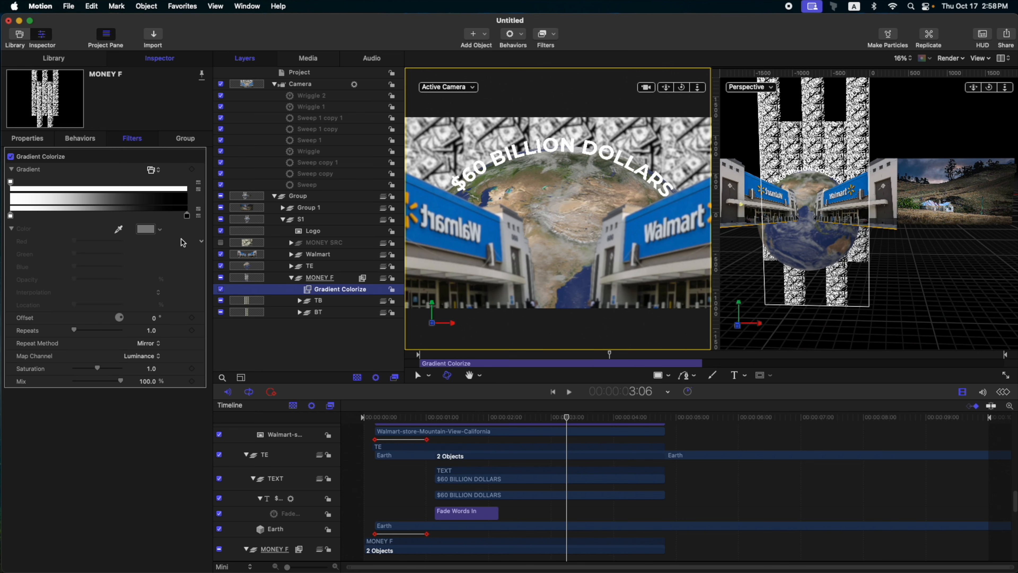
click(187, 217)
click(145, 230)
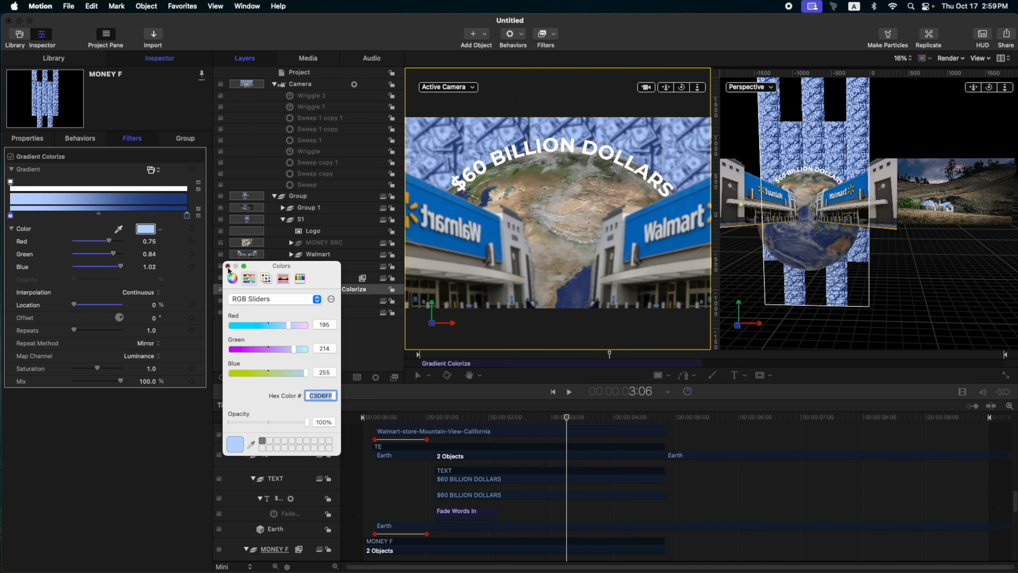
click(228, 266)
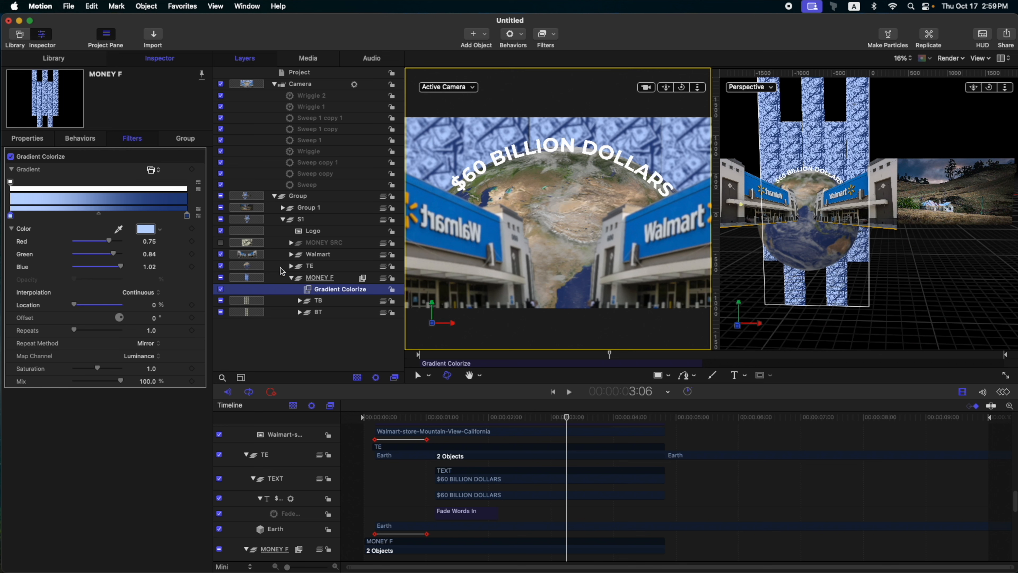
Step: Copy the MONEY F Gradient Colorize filter onto the Earth in TE and onto the Walmart group
click(291, 266)
drag(339, 314, 320, 291)
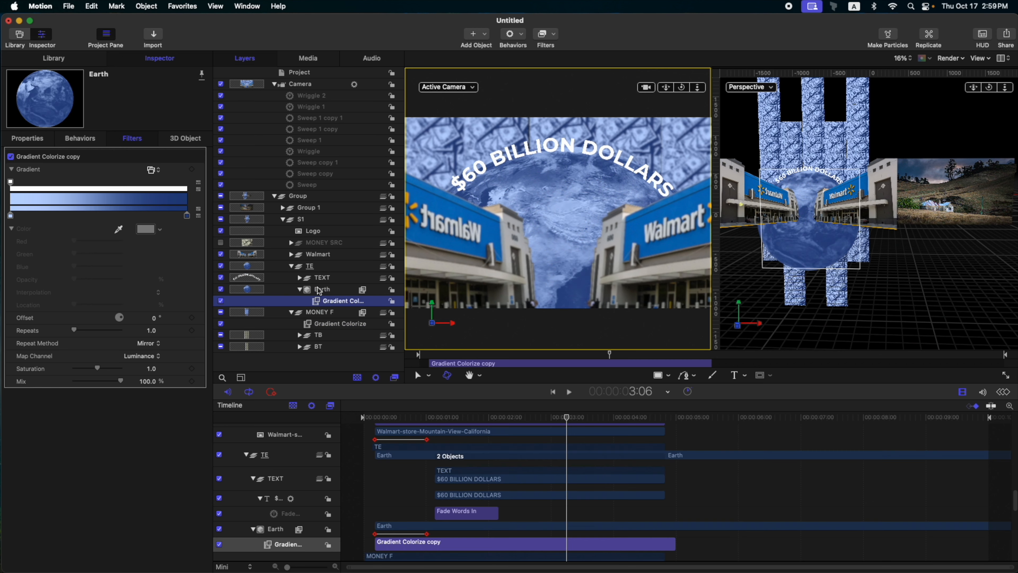
click(292, 255)
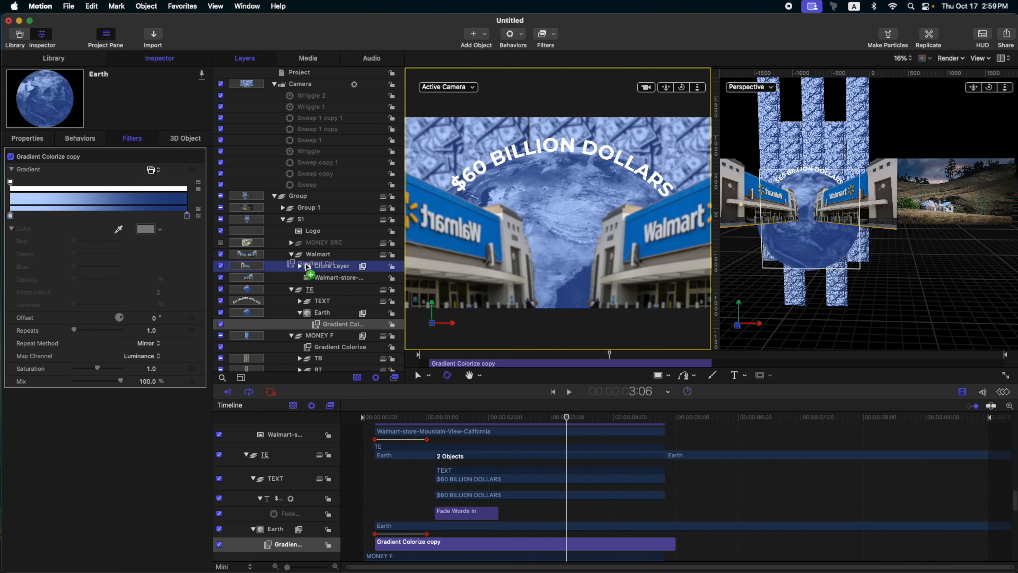
drag(315, 258, 316, 259)
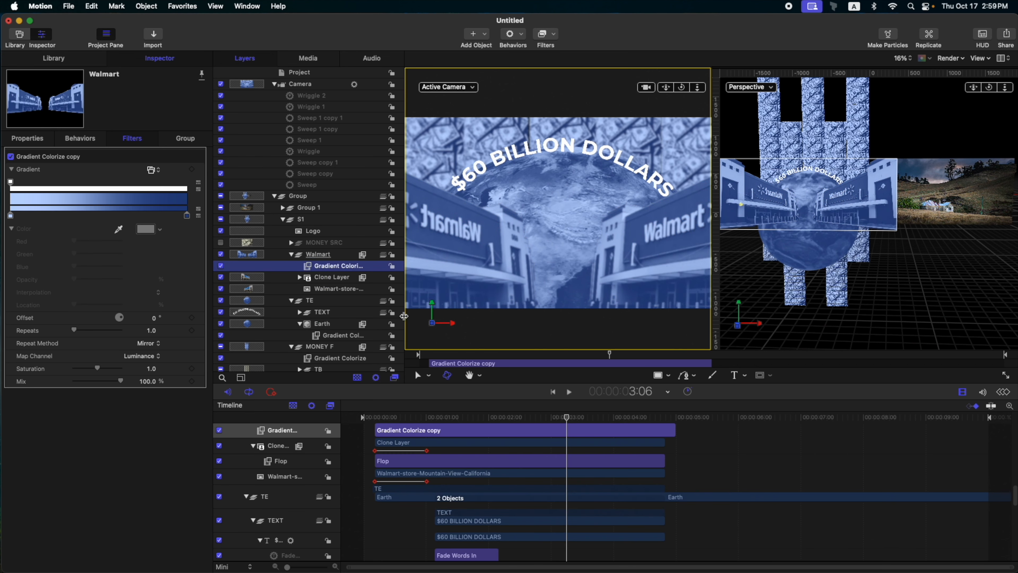
Step: Set the face color of the $60 BILLION DOLLARS text to green 72F54A
click(291, 266)
click(300, 290)
click(301, 289)
click(300, 278)
click(340, 289)
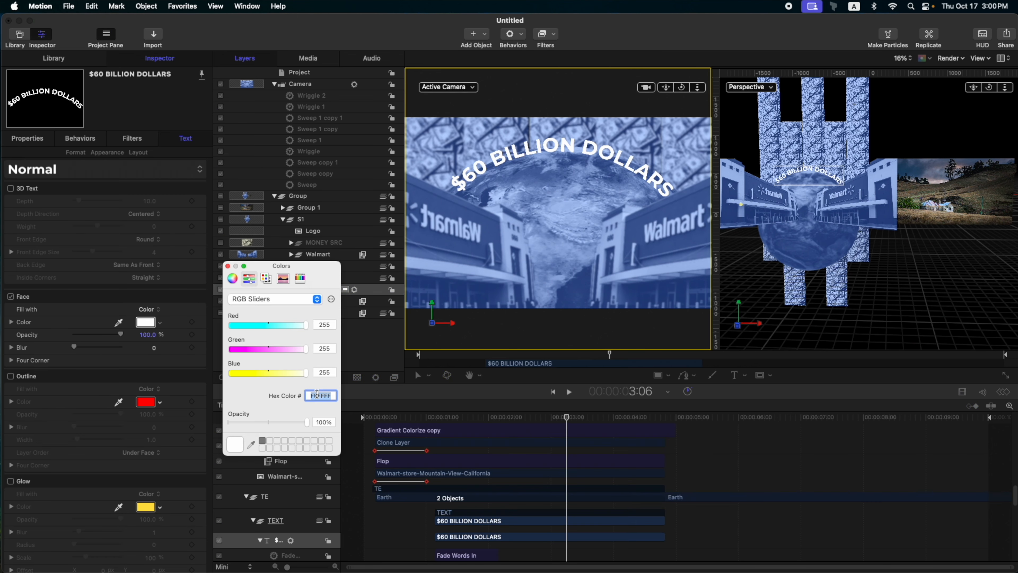
text(72F54A)
key(Return)
click(228, 266)
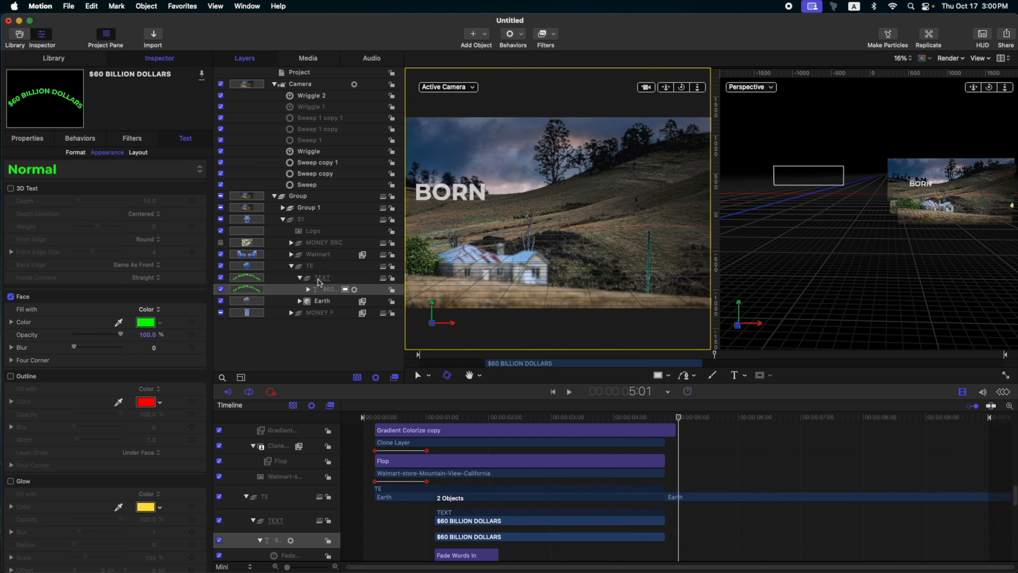
Step: Create a new group inside S2-P1 and move the S2-F1 through S2-F5 image layers into it
click(291, 266)
click(283, 208)
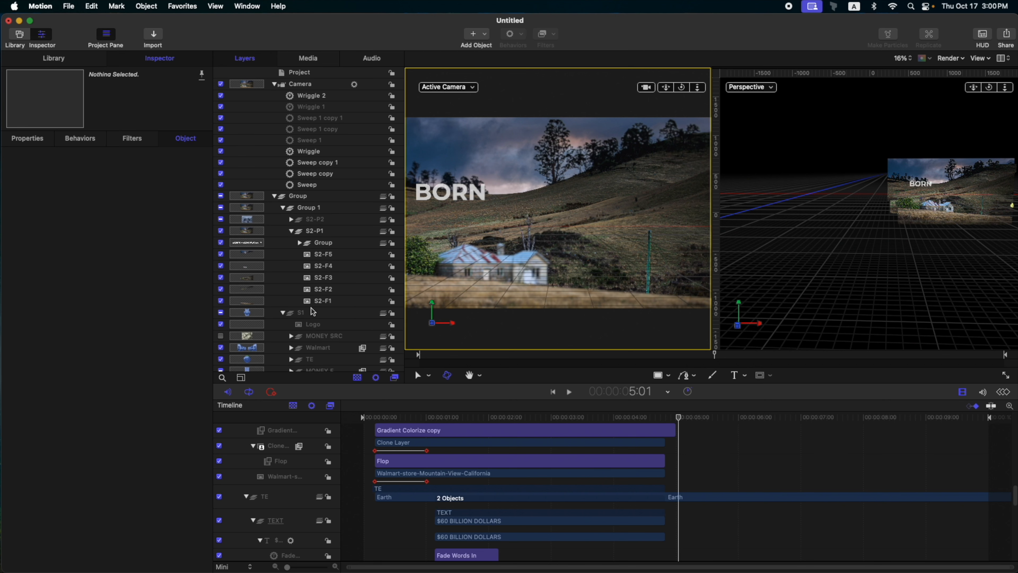
scroll(313, 311, down, 1)
click(329, 254)
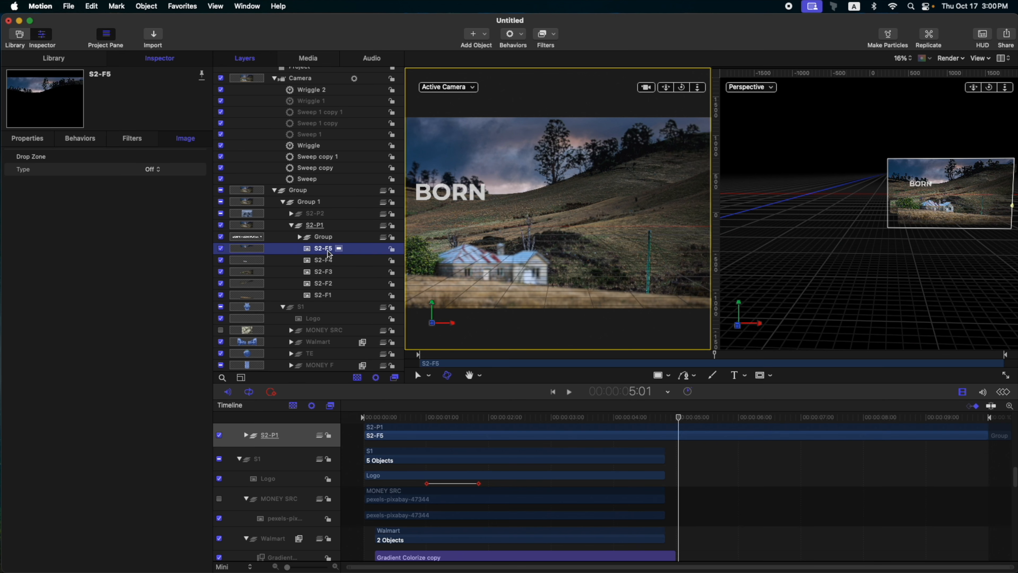
key(super+shift+n)
click(329, 262)
shift+click(314, 305)
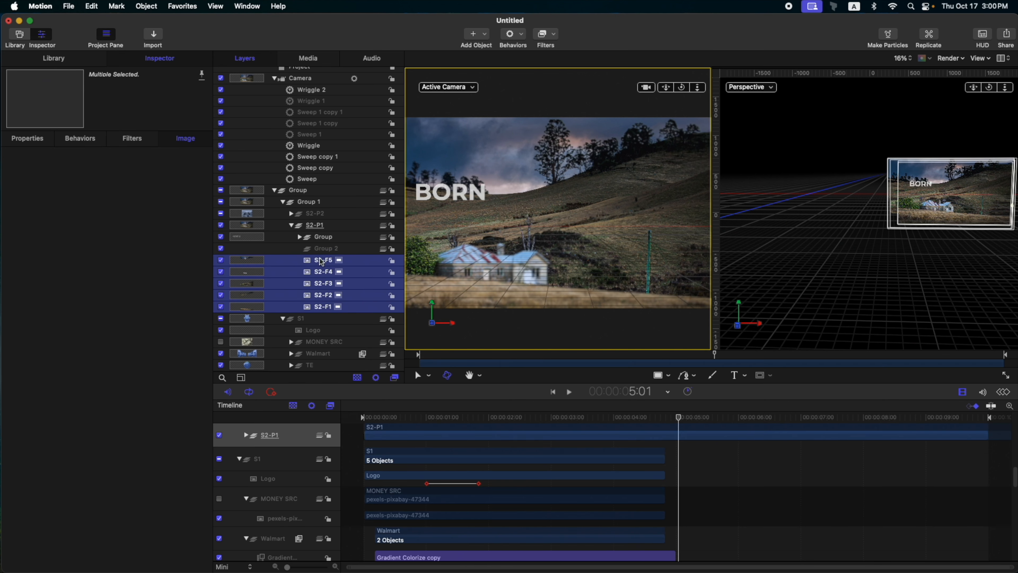
drag(322, 262, 322, 249)
Step: Copy the MONEY F Gradient Colorize filter onto the new S2-F image group, previewing the tint at 5:18
scroll(295, 363, down, 3)
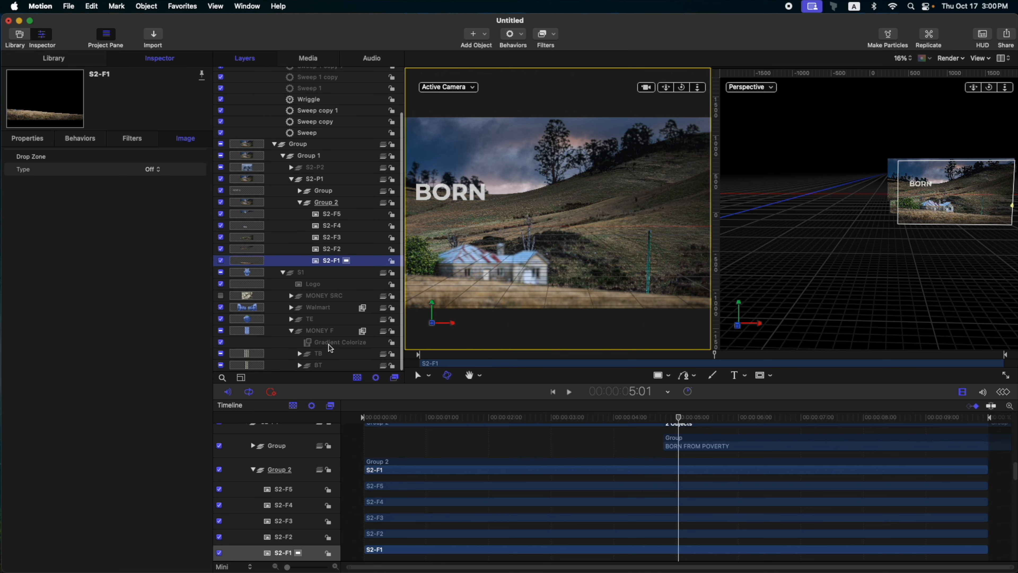
click(336, 342)
drag(336, 343, 326, 203)
drag(682, 421, 656, 420)
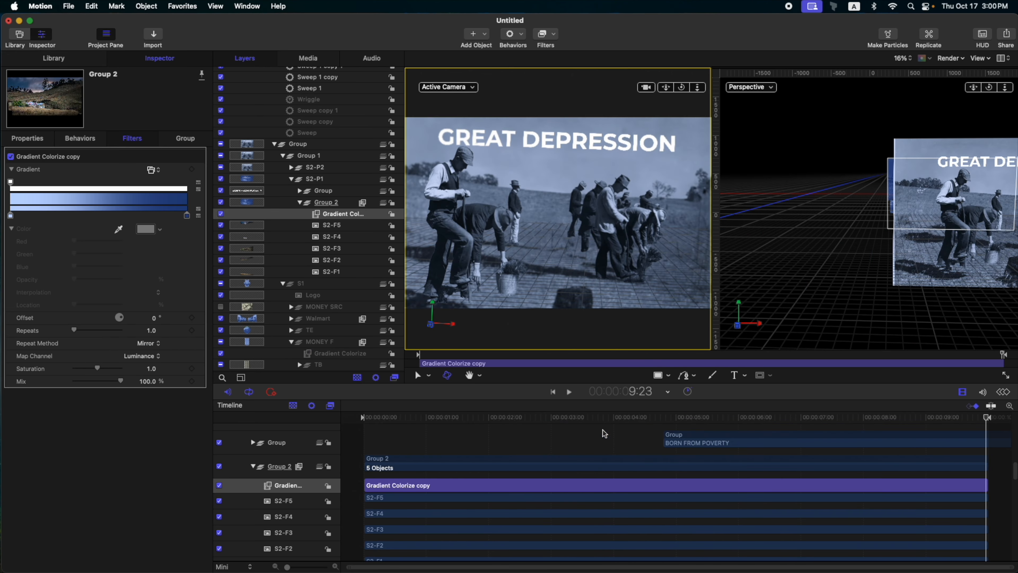
drag(605, 418, 723, 417)
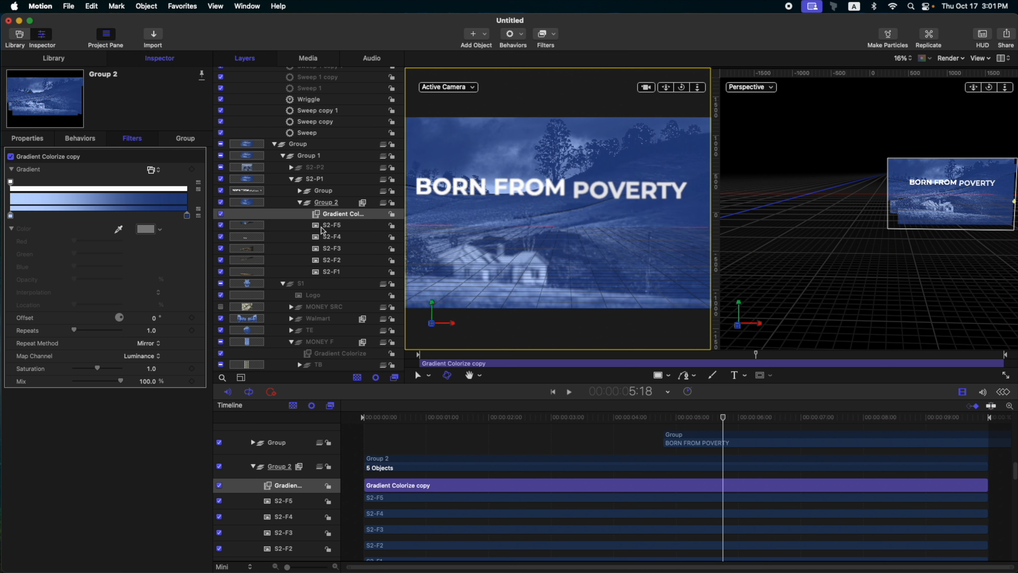
Step: Set the face color of the BORN FROM POVERTY text to golden yellow F6C44A
click(300, 203)
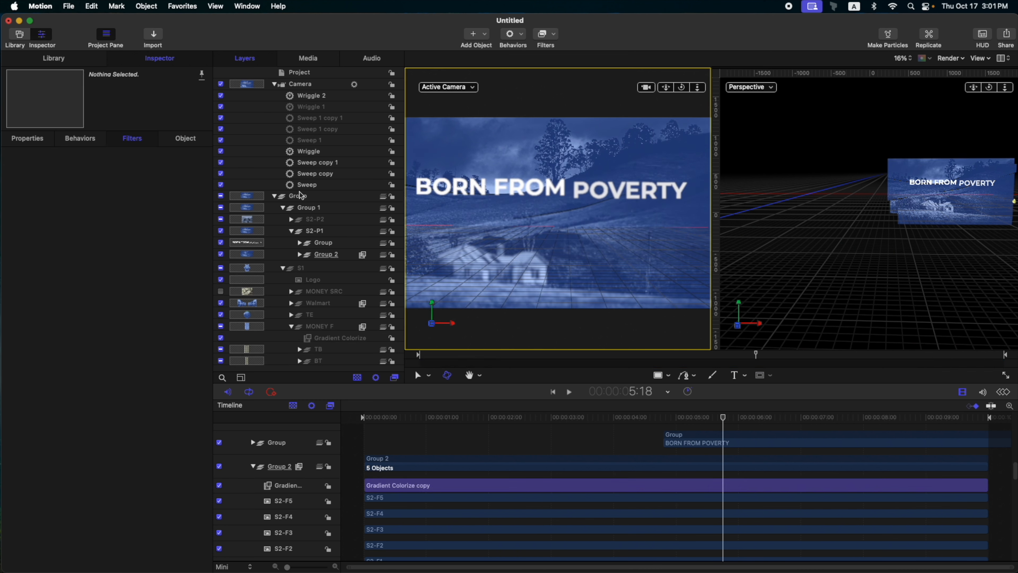
click(303, 196)
click(300, 243)
click(325, 254)
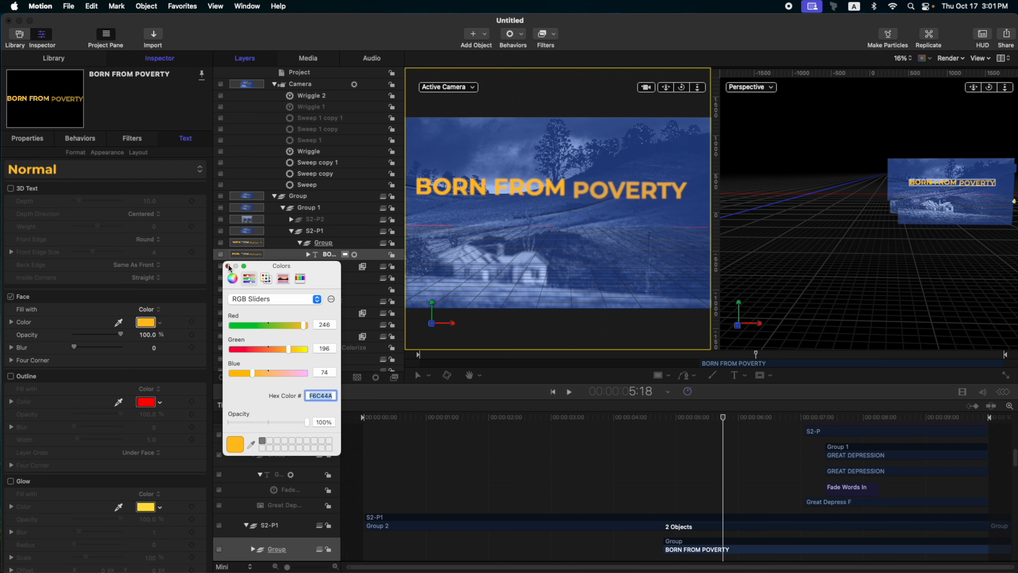
click(228, 266)
Step: Copy the blue Gradient Colorize filter onto SUBJECT and Great Depress F in S2-P2, previewing around 8:06
drag(664, 418, 755, 412)
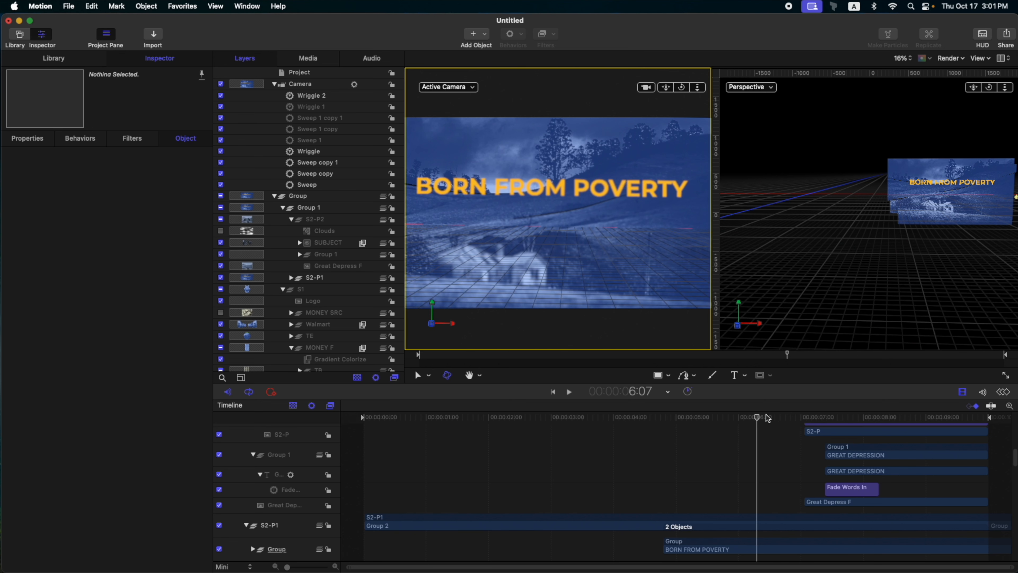
drag(765, 417, 879, 418)
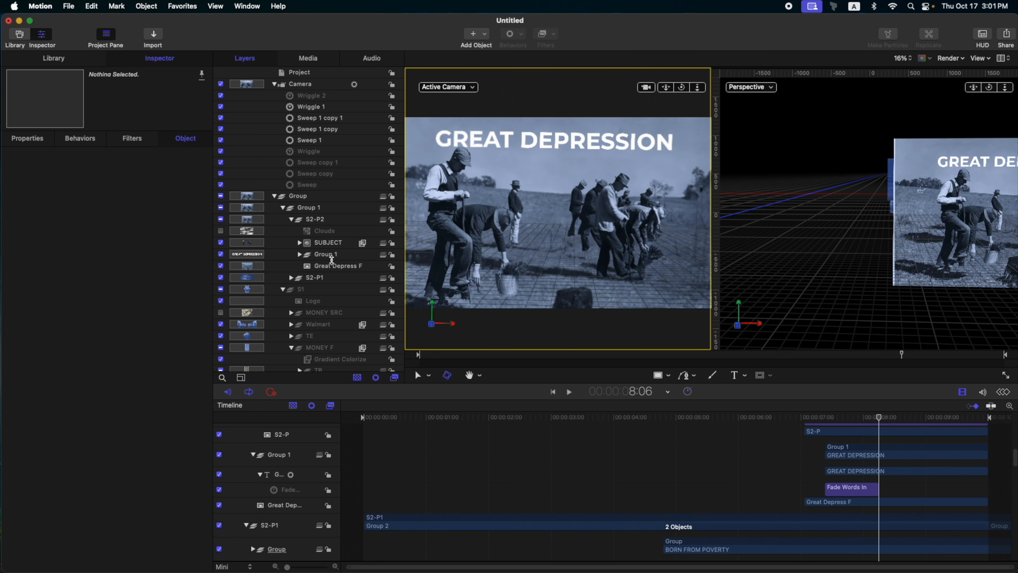
drag(341, 359, 335, 243)
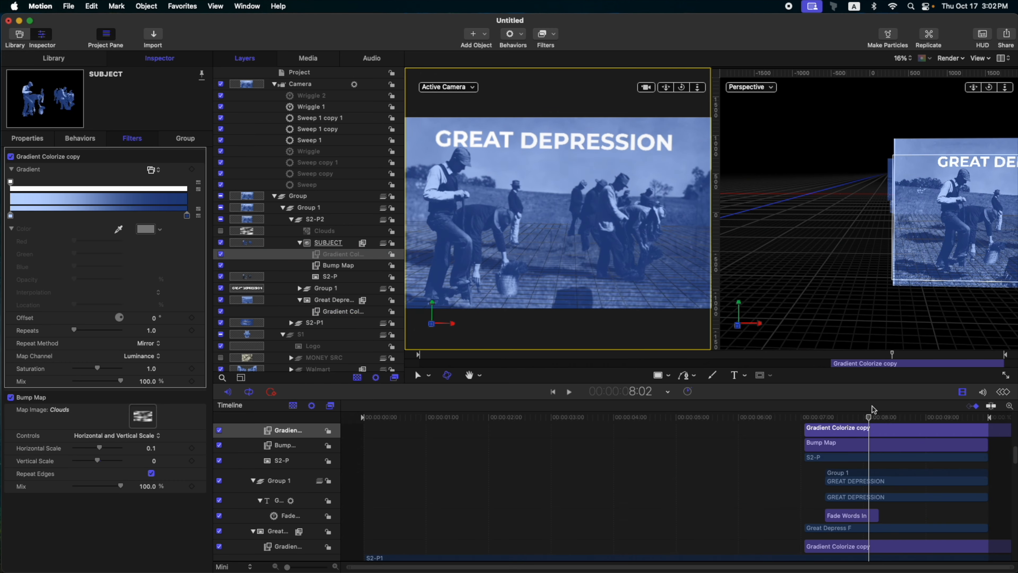
click(896, 405)
Step: Try a Glow filter on the TEXT group inside TE, previewing at 2:13
drag(371, 417, 523, 417)
scroll(303, 315, down, 3)
click(291, 331)
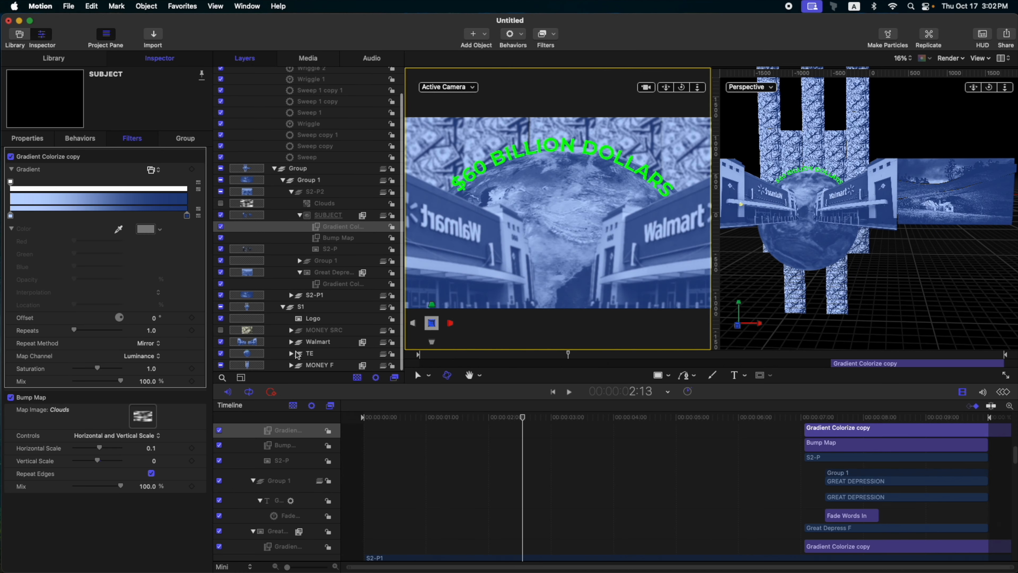
click(293, 353)
click(299, 342)
click(322, 342)
click(552, 38)
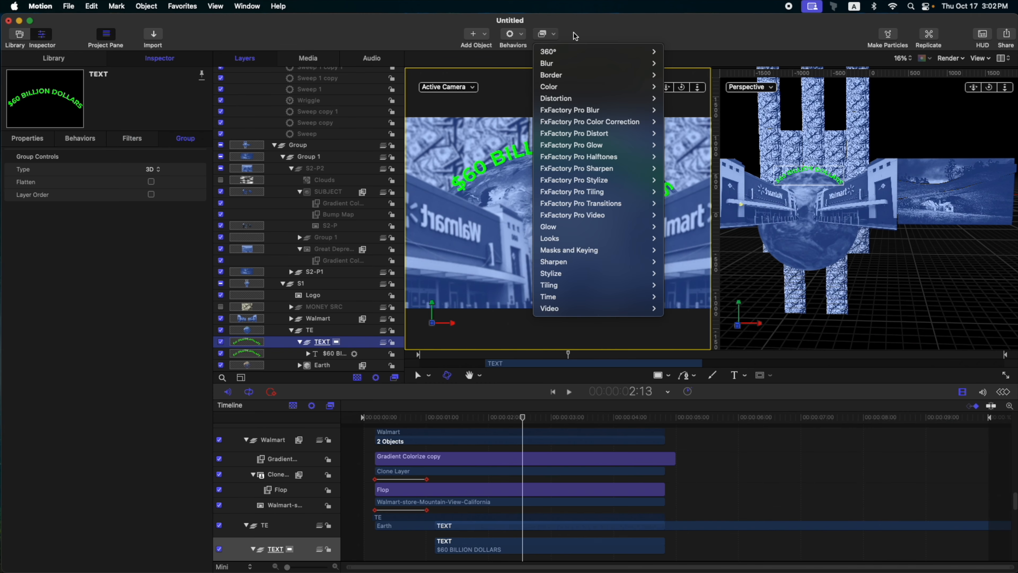
mouse_move(626, 227)
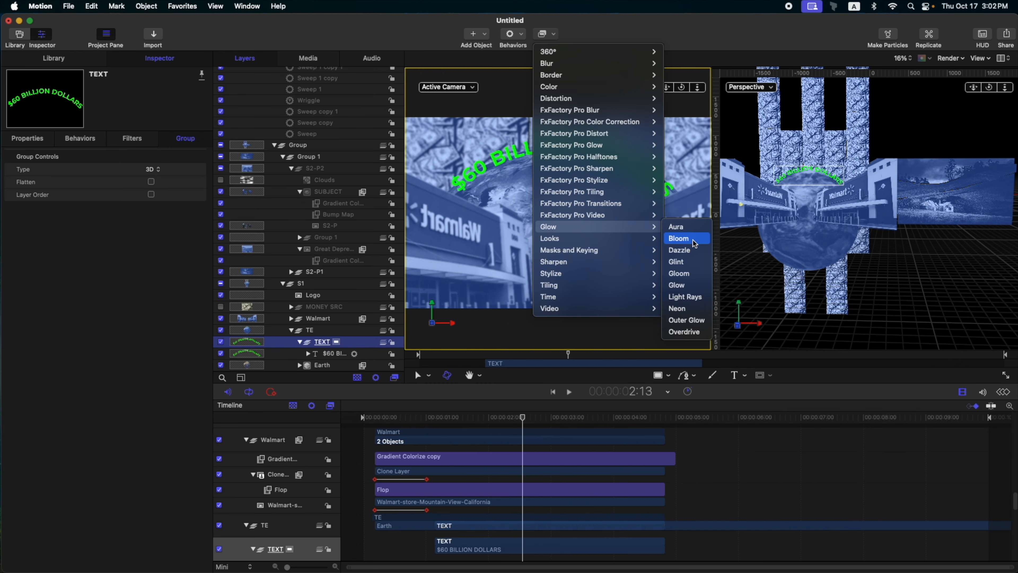
click(683, 286)
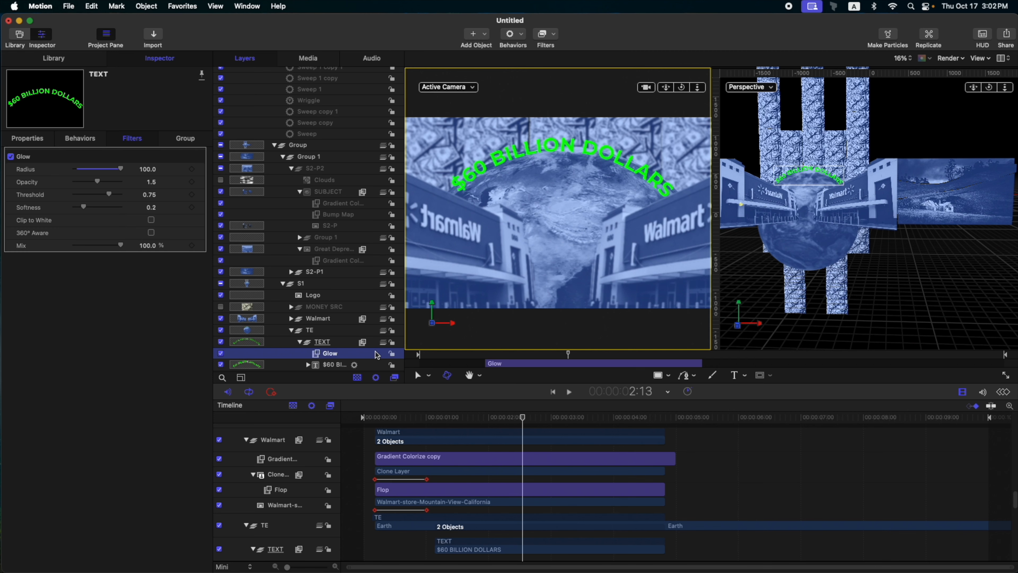
key(Delete)
Step: Place a clone of the $60 BILLION DOLLARS text behind the original and apply a Gaussian Blur with amount 120 to it
key(k)
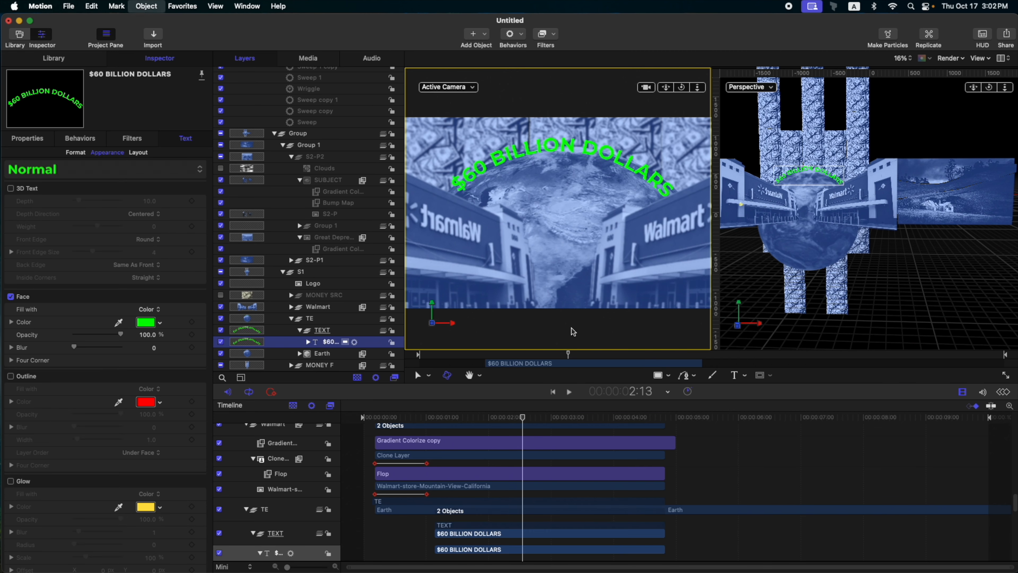
key(super+bracketleft)
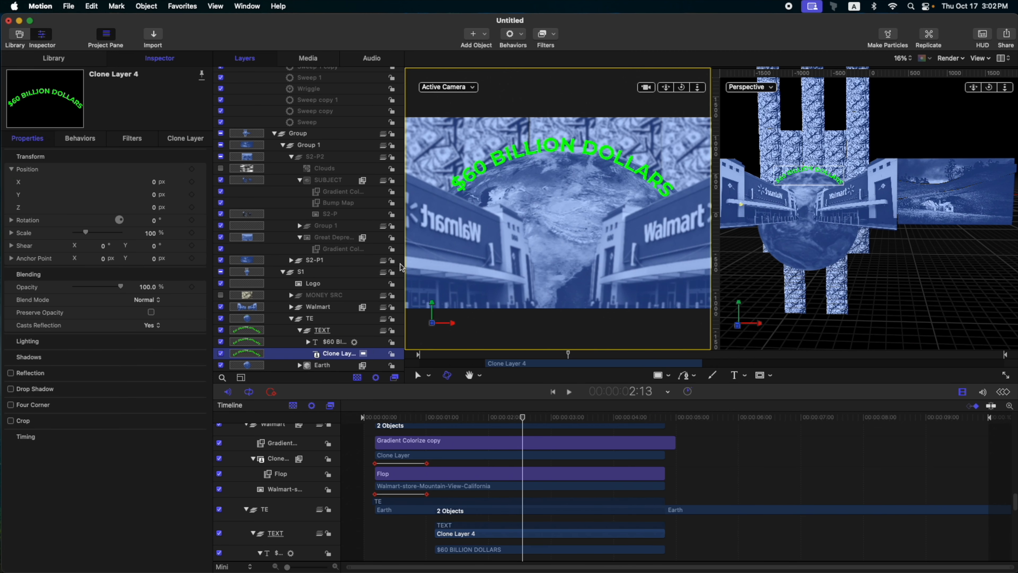
click(560, 35)
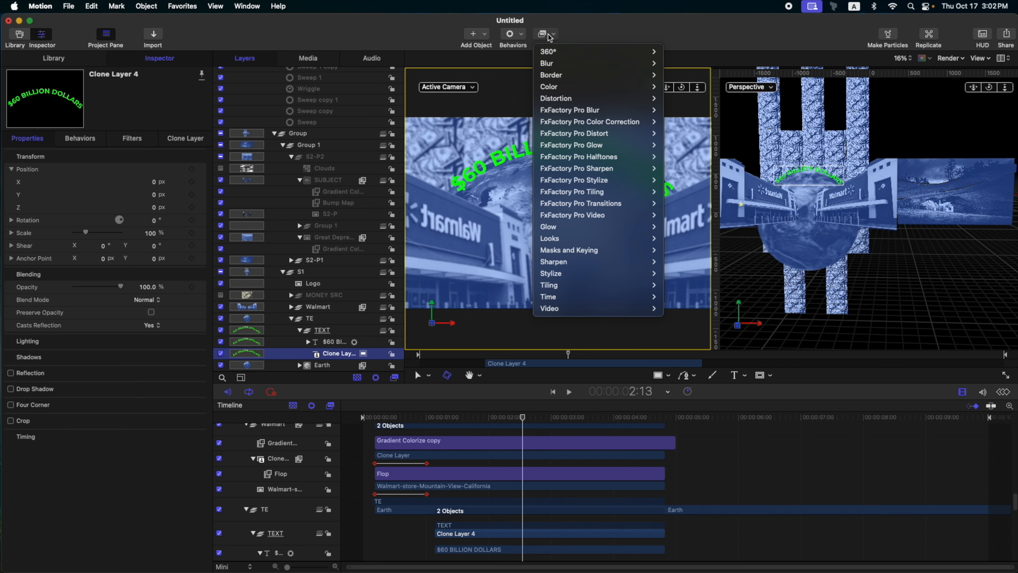
mouse_move(602, 64)
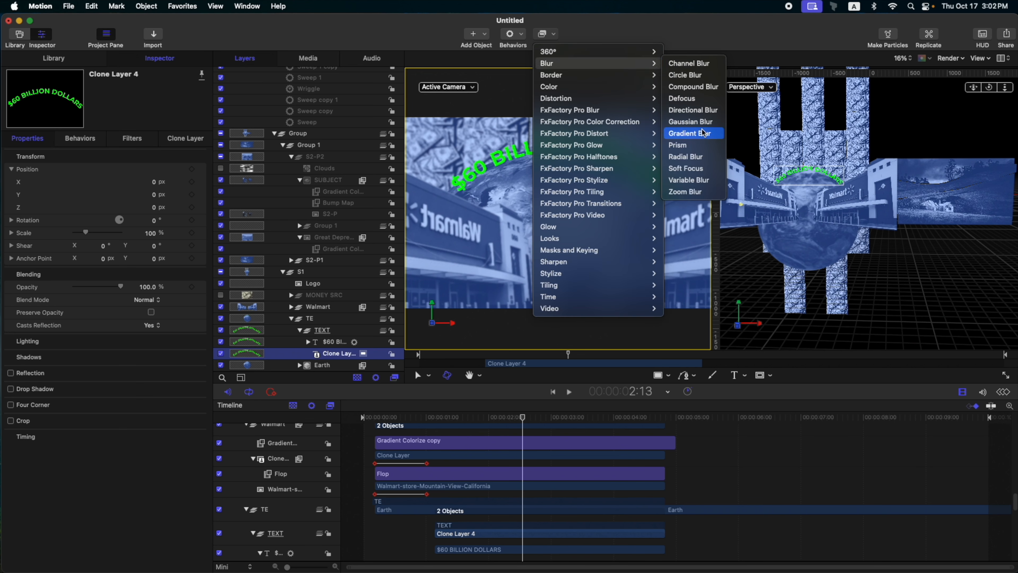
click(690, 122)
drag(77, 169, 170, 169)
click(589, 418)
key(space)
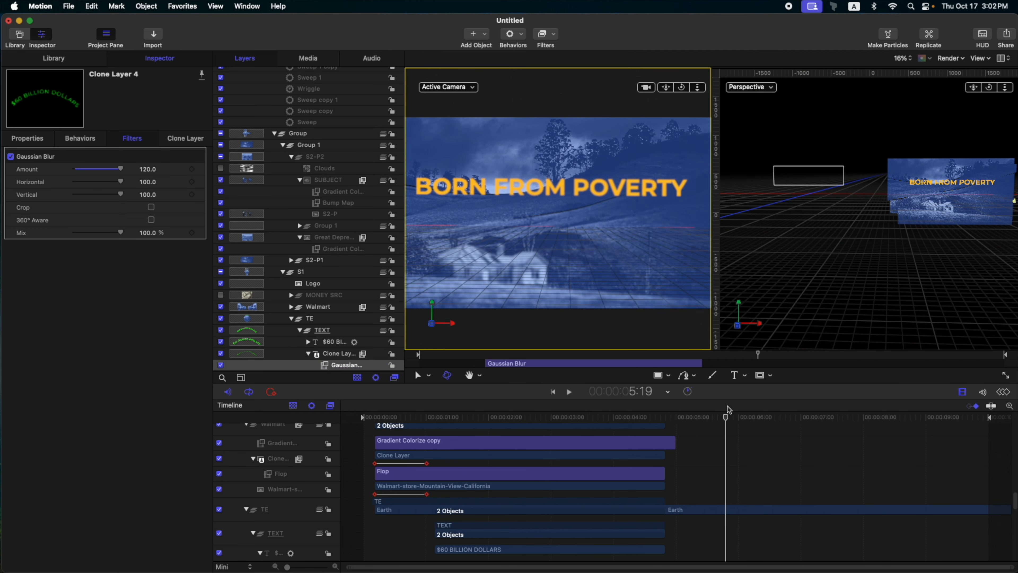
Step: Clone the BORN FROM POVERTY text in S2-P1 and apply a Gaussian Blur with amount about 95 to the clone
click(290, 318)
click(282, 308)
click(292, 321)
click(300, 334)
click(334, 342)
key(k)
click(546, 34)
click(685, 121)
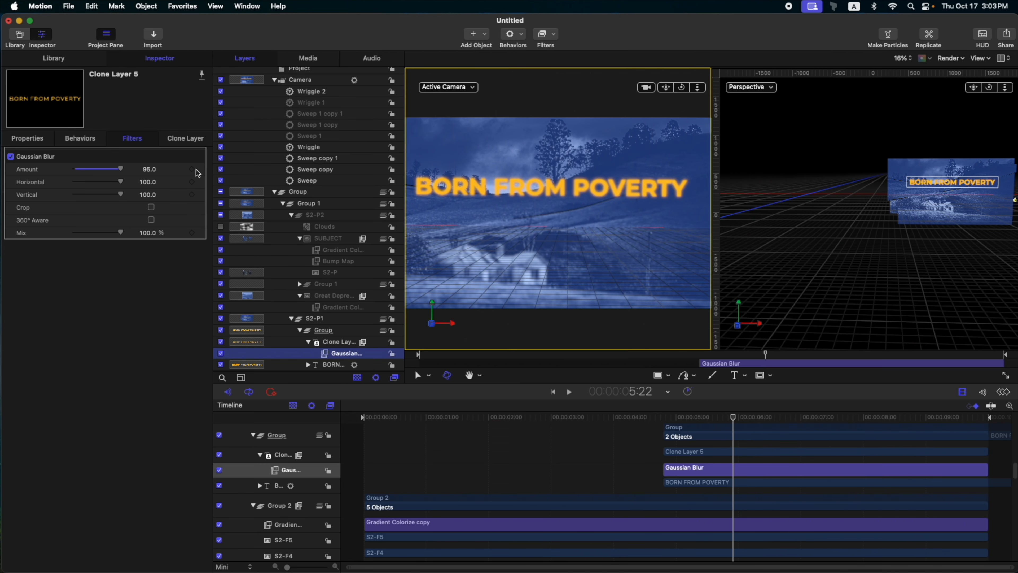
key(Return)
Step: Clone the GREAT DEPRESSION text in S2-P2 and apply a Gaussian Blur with amount 100 to the clone
drag(733, 418, 898, 417)
click(299, 284)
click(329, 296)
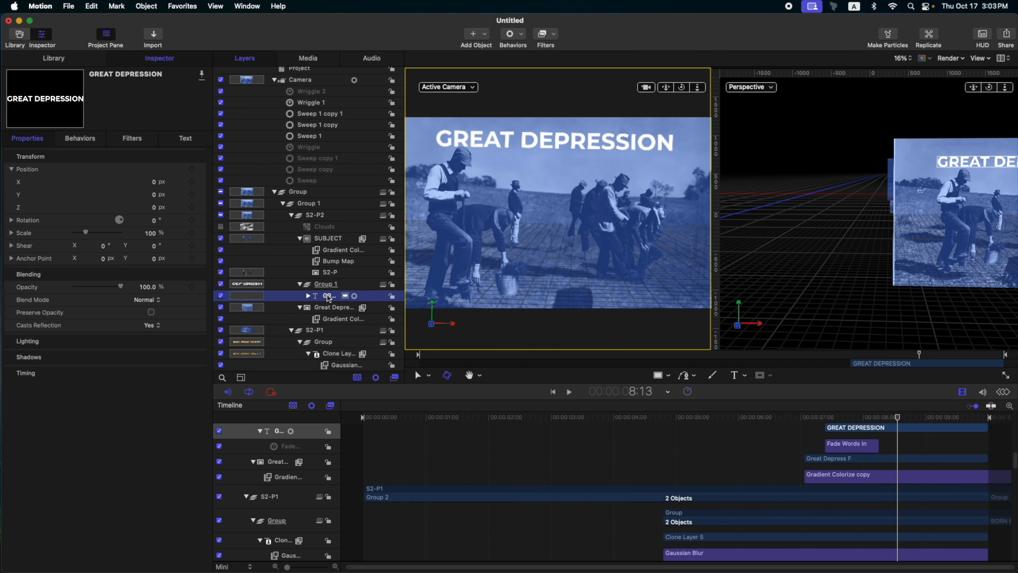
key(k)
click(546, 34)
click(686, 121)
click(896, 417)
Step: Set the Y position of the TEXT group inside TE to about -1138.55 px, reframing the arched title above the Earth
drag(900, 410, 517, 416)
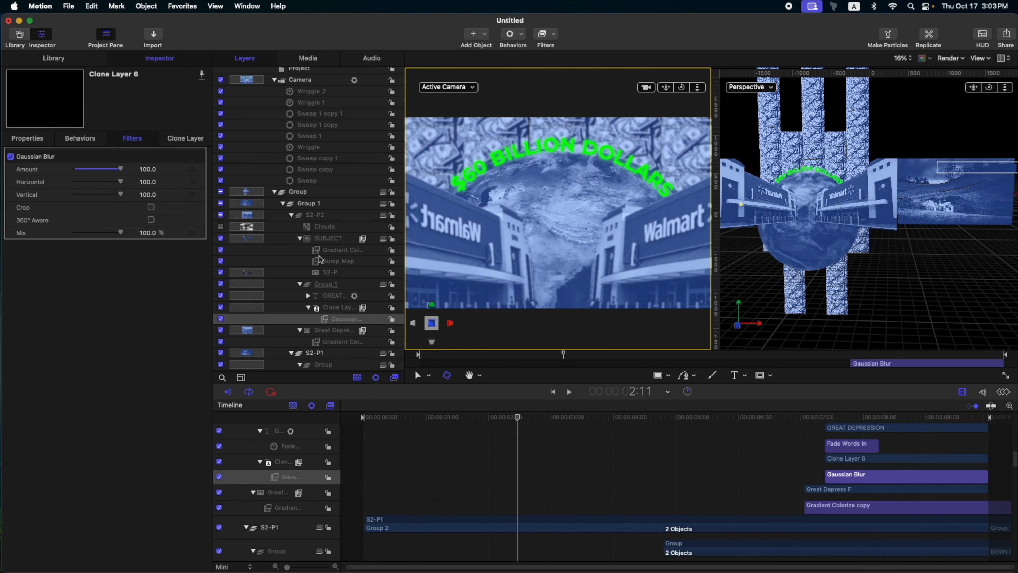
scroll(320, 260, down, 3)
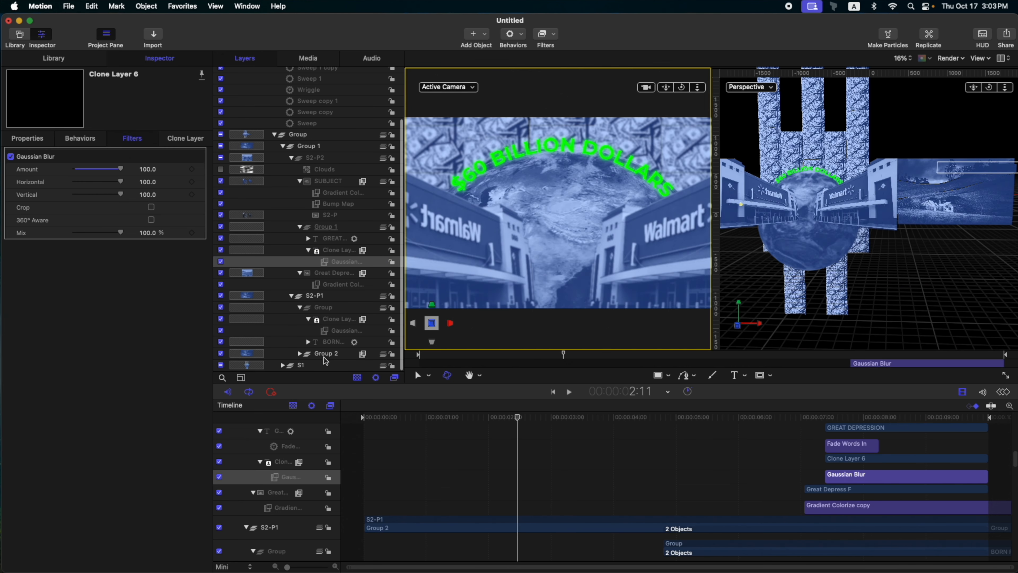
click(284, 365)
scroll(295, 347, down, 3)
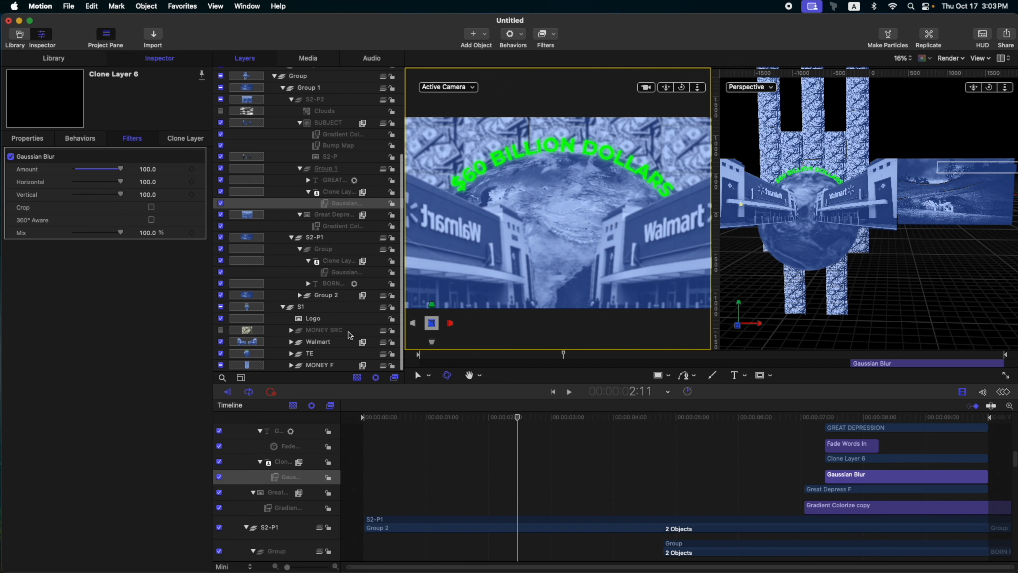
click(292, 353)
click(309, 353)
scroll(309, 331, down, 2)
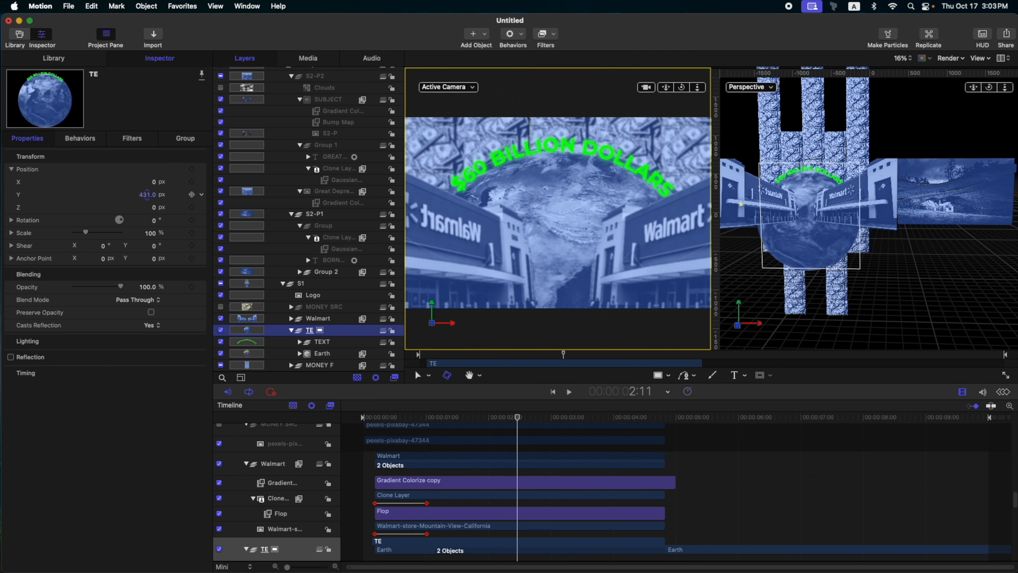
key(super+z)
click(322, 344)
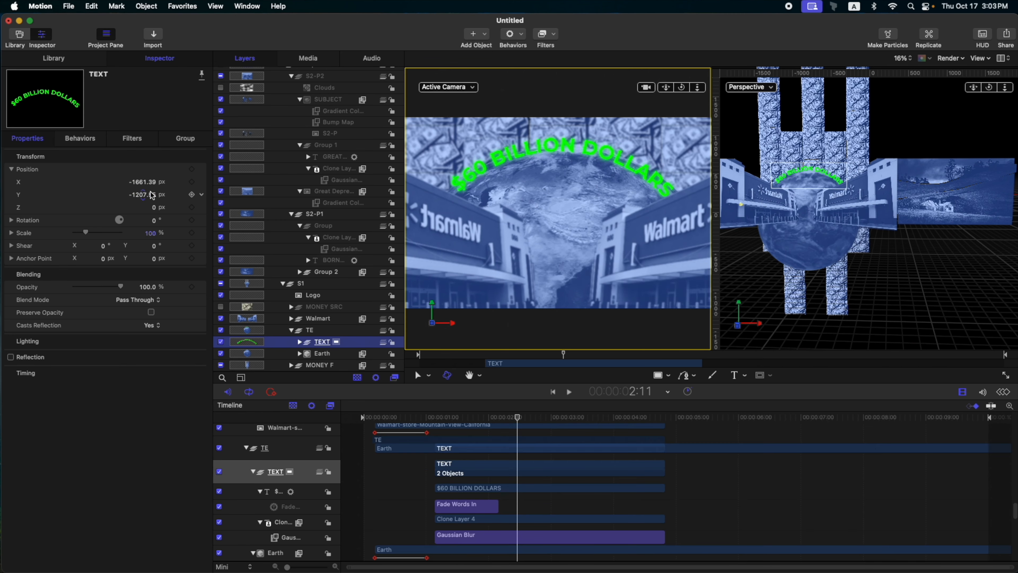
key(space)
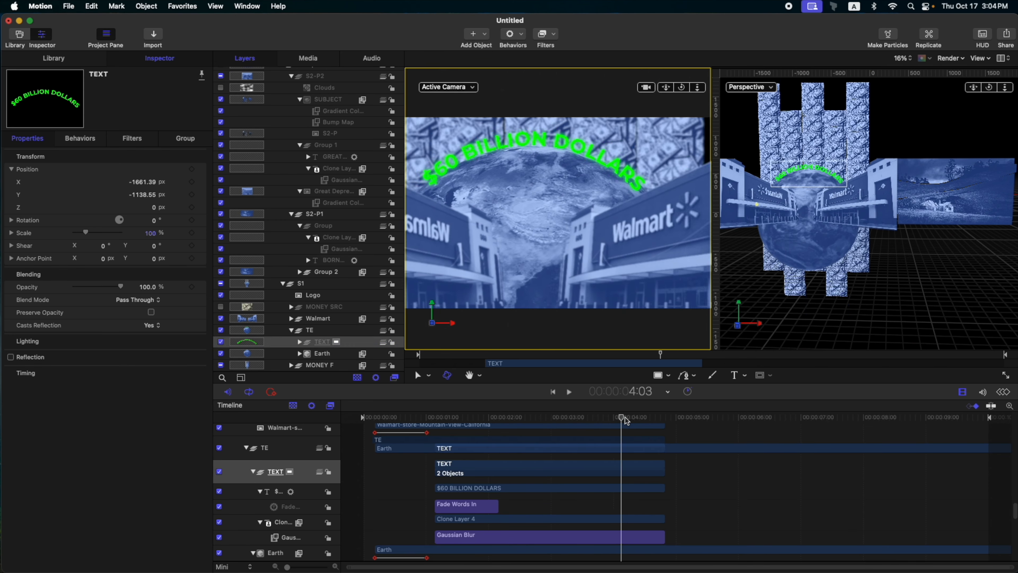
Step: Clone the S2-F1 layer in S2-P1's Group 2 and shift the clone to an X position of about -73.82 px
scroll(586, 427, up, 10)
drag(652, 417, 642, 417)
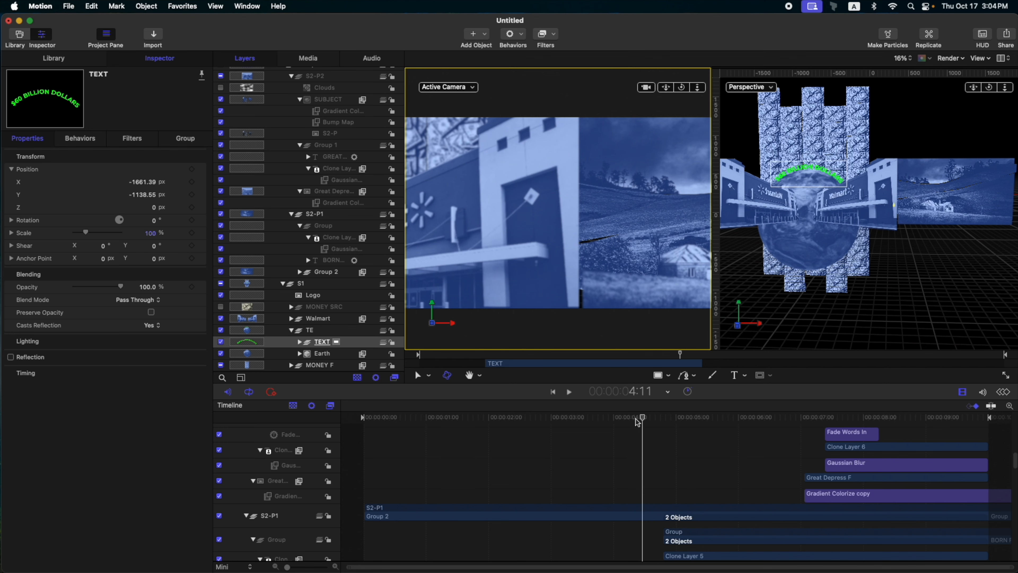
scroll(641, 425, down, 5)
scroll(639, 424, up, 5)
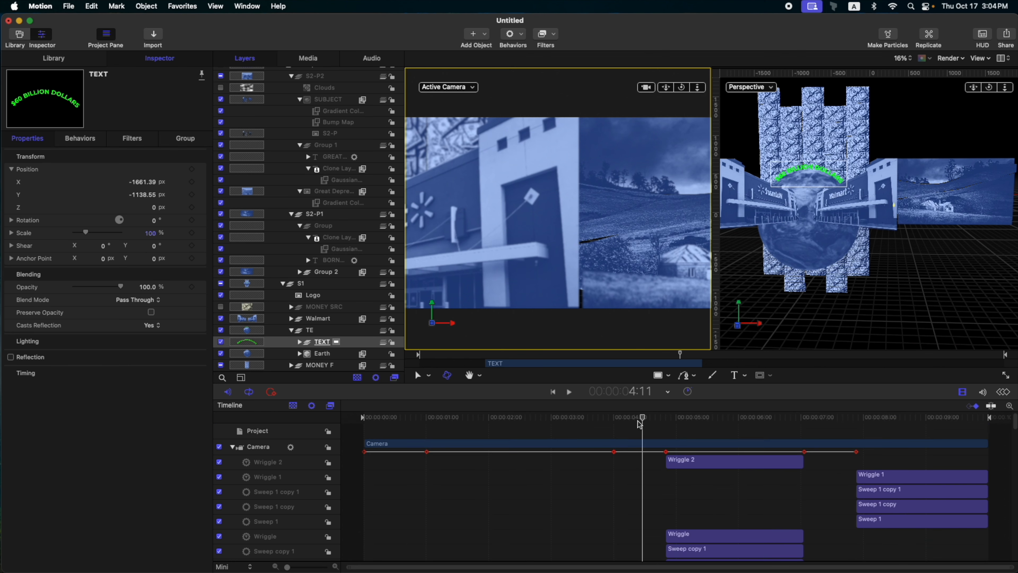
drag(621, 418, 644, 420)
click(283, 283)
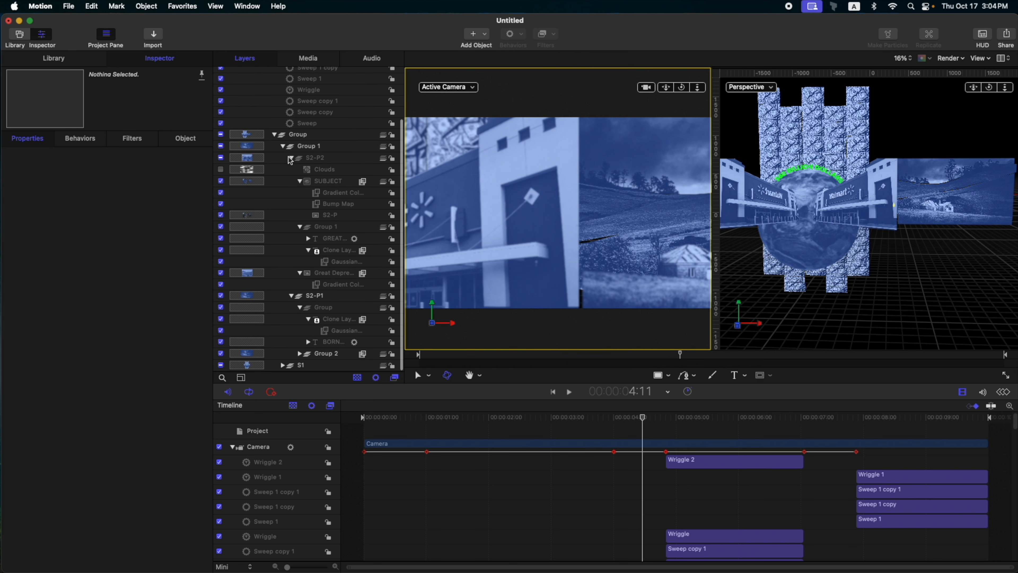
click(291, 158)
click(336, 325)
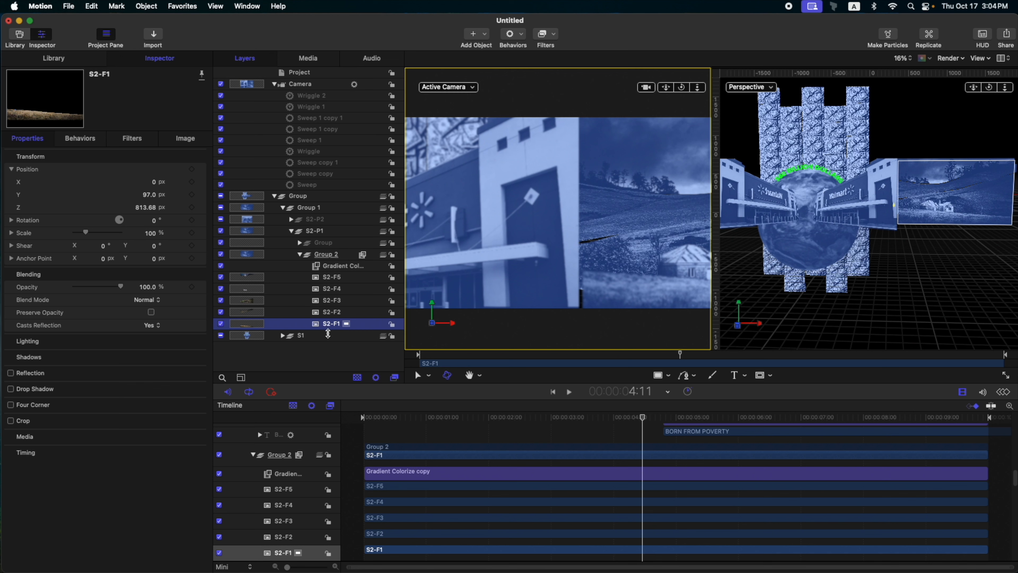
key(k)
drag(153, 181, 123, 182)
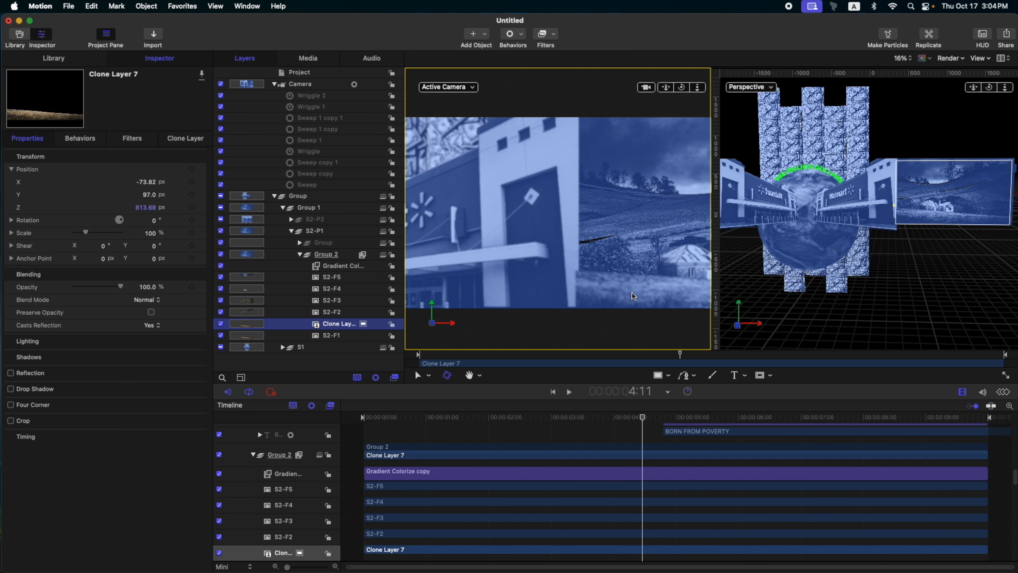
Step: Draw a closed Bezier mask on the S2-F1 clone around the foreground grass beside the Walmart wall
key(alt+b)
click(655, 284)
click(641, 263)
click(567, 271)
click(559, 308)
click(567, 336)
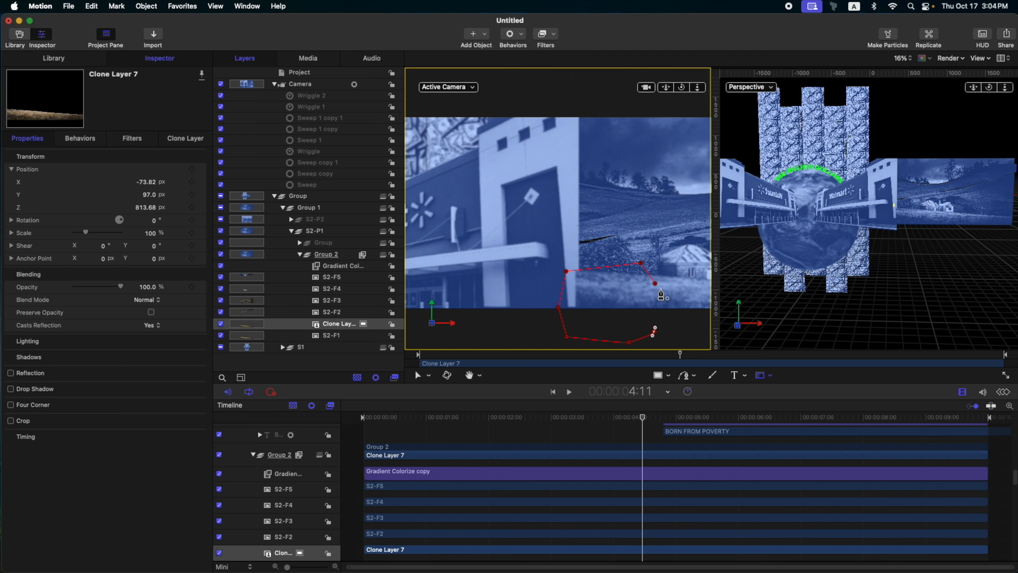
click(655, 283)
Step: Shift the S2-F1 clone's Bezier mask to an X position of about 218.05 px
mouse_move(644, 419)
mouse_down()
mouse_move(672, 422)
mouse_move(636, 422)
mouse_up()
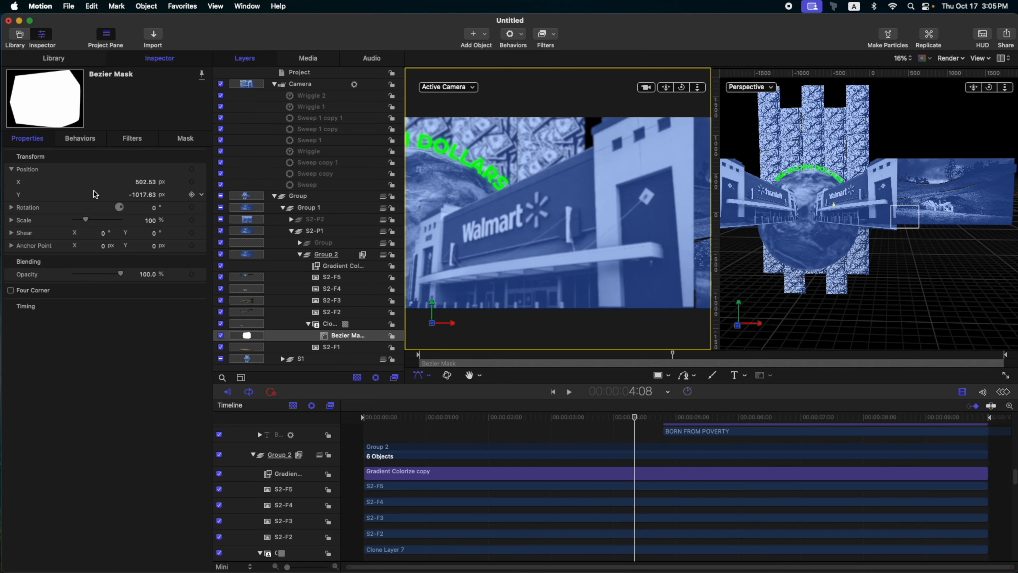
drag(138, 184, 232, 280)
click(147, 180)
drag(147, 182, 221, 244)
drag(634, 418, 655, 418)
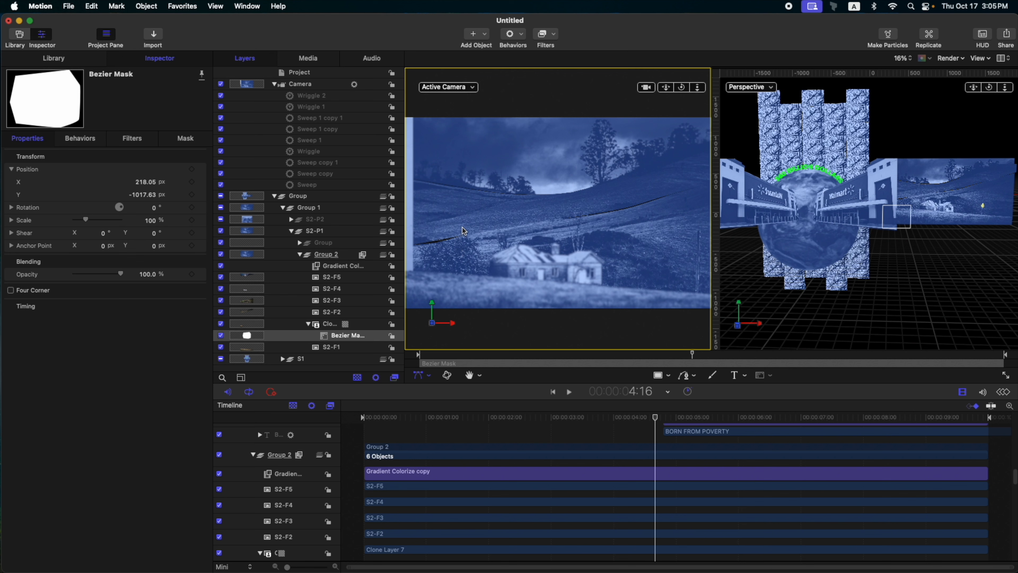
drag(656, 418, 645, 418)
click(308, 324)
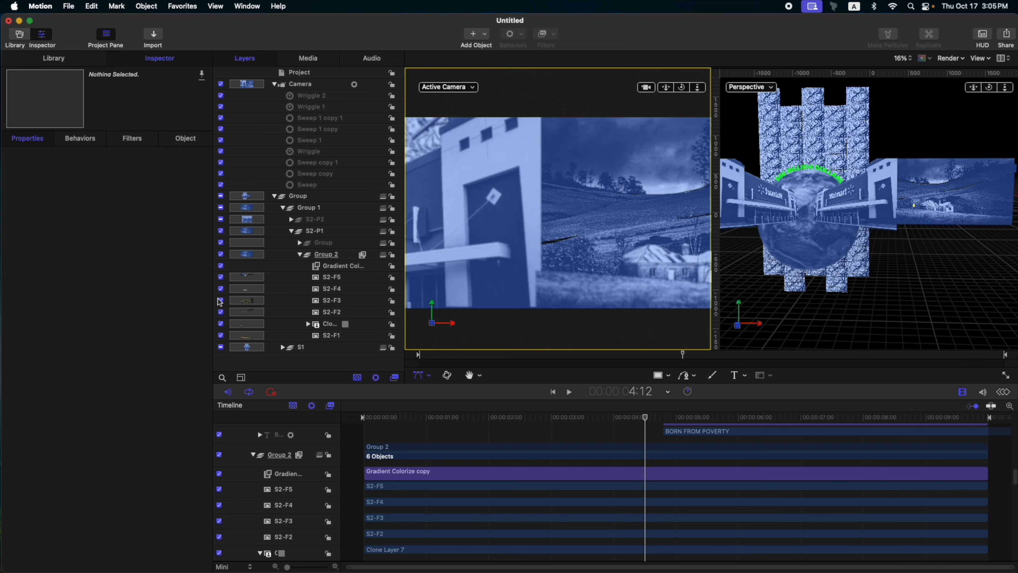
Step: Clone the S2-F3 layer in Group 2 and shift the clone to an X position of about -186.82 px
click(220, 300)
click(220, 300)
click(220, 299)
click(220, 300)
click(331, 303)
key(k)
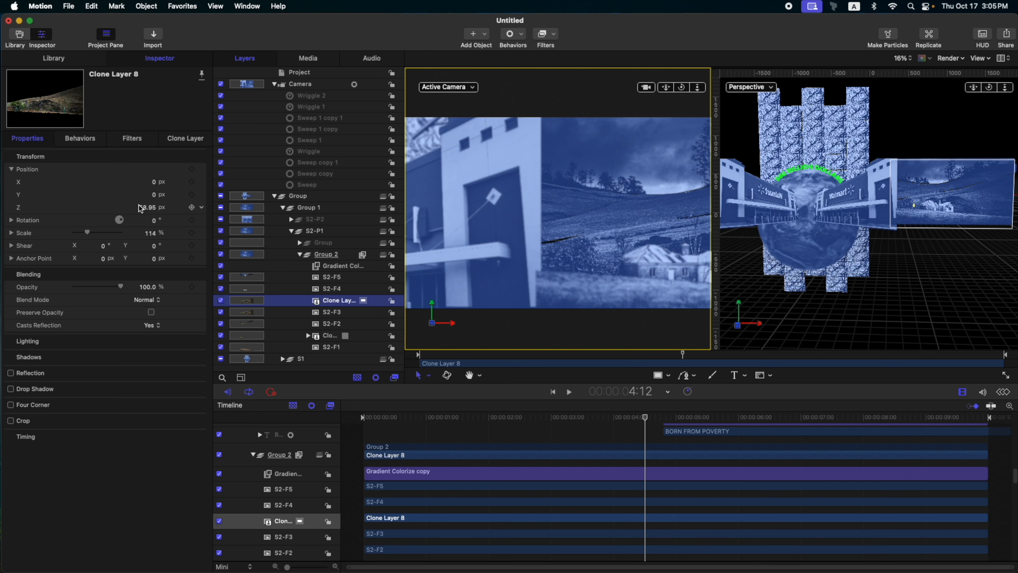
mouse_move(153, 182)
mouse_down()
mouse_move(128, 182)
mouse_move(144, 182)
mouse_up()
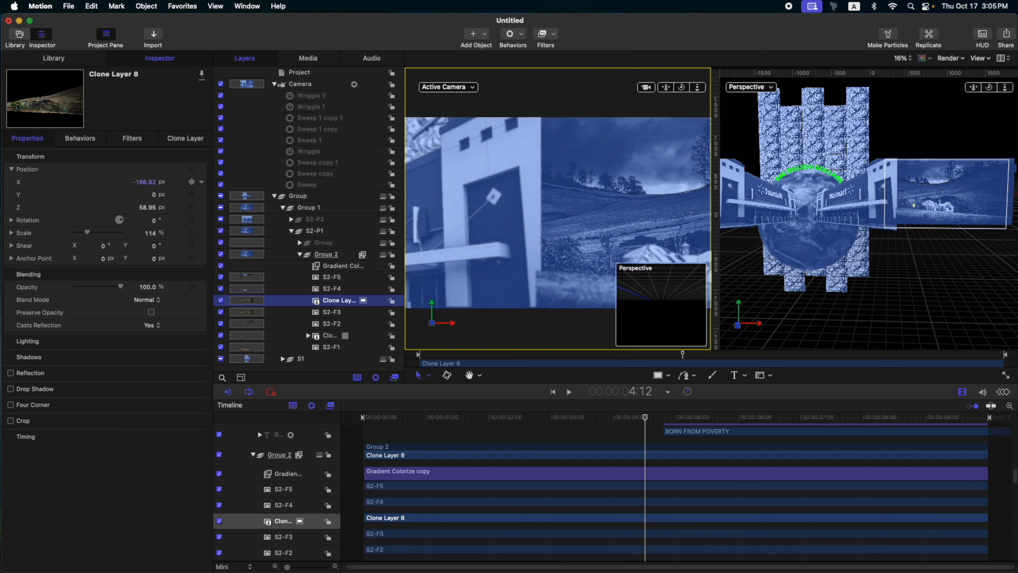
Step: Draw a closed Bezier mask on the S2-F3 clone around the hillside edge beside the Walmart wall and adjust its vertical position
key(alt+b)
click(586, 242)
click(537, 232)
click(528, 244)
click(521, 265)
click(548, 292)
click(570, 293)
click(586, 272)
click(586, 242)
drag(153, 195, 148, 194)
Step: Review the camera transition from the Walmart storefront to the farm scene between about 4:05 and 4:15 for gaps
mouse_move(645, 417)
mouse_down()
mouse_move(732, 419)
mouse_move(649, 422)
mouse_up()
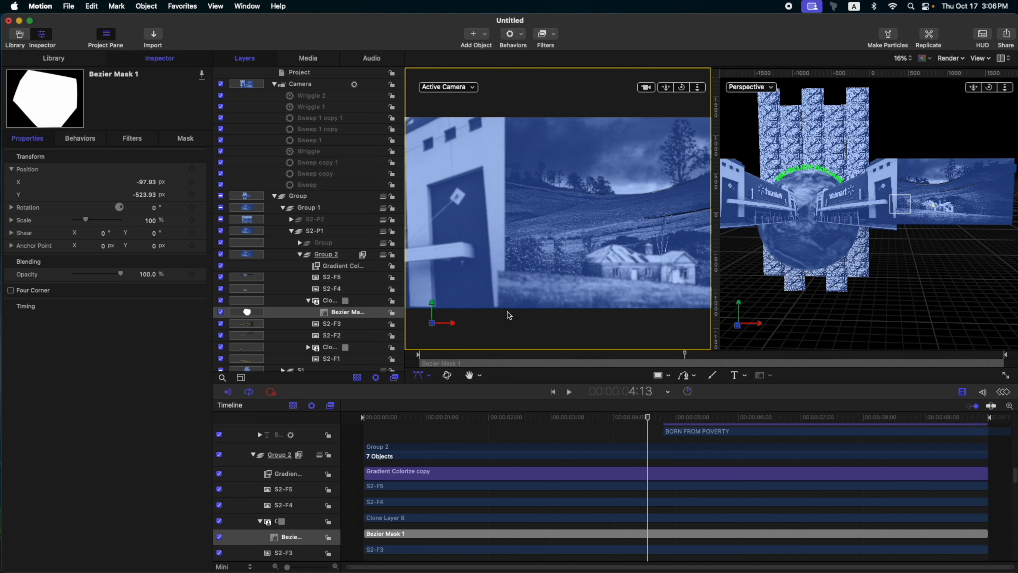
drag(647, 415, 653, 418)
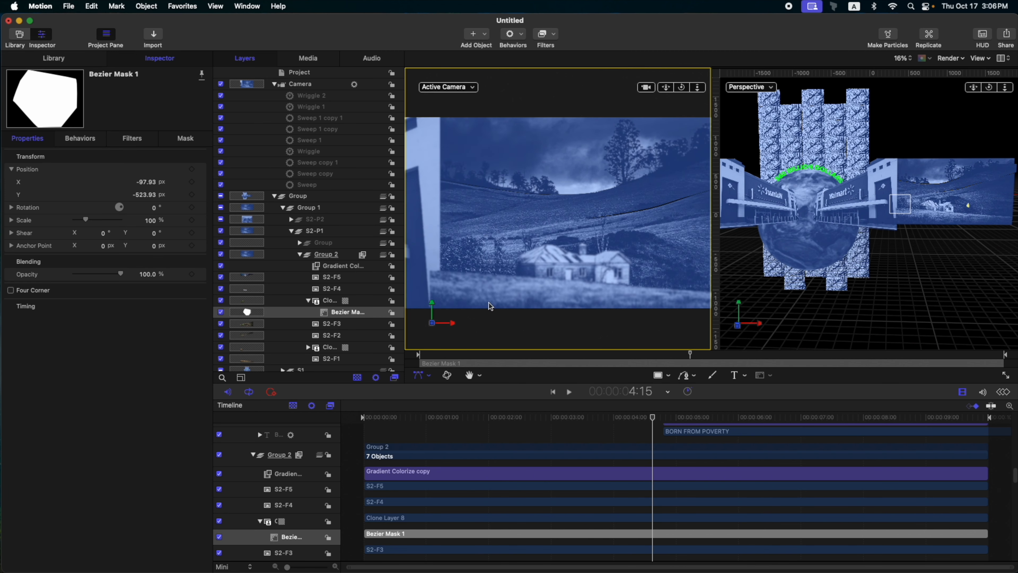
click(644, 417)
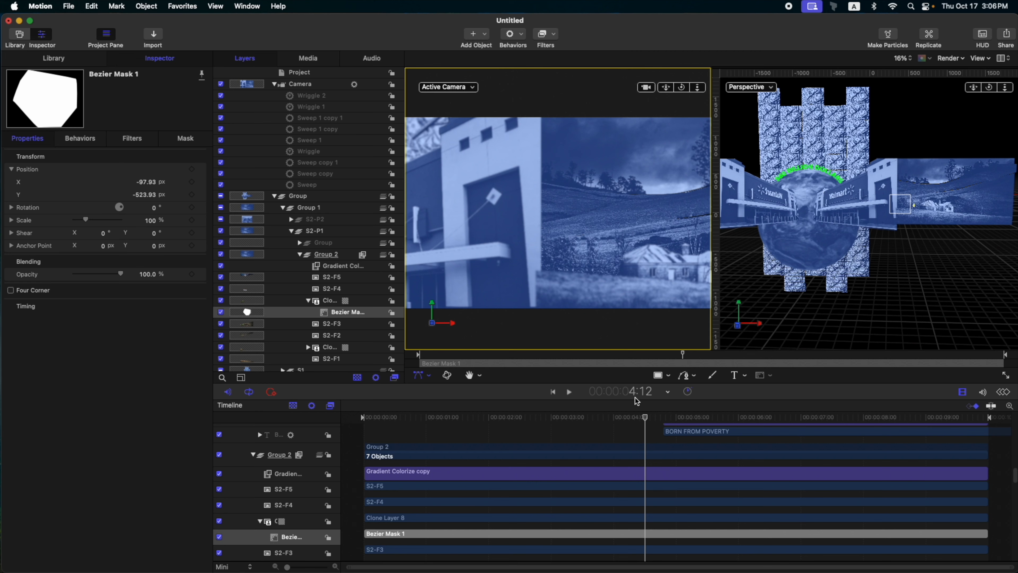
mouse_move(644, 418)
mouse_down()
mouse_move(608, 418)
mouse_move(631, 418)
mouse_up()
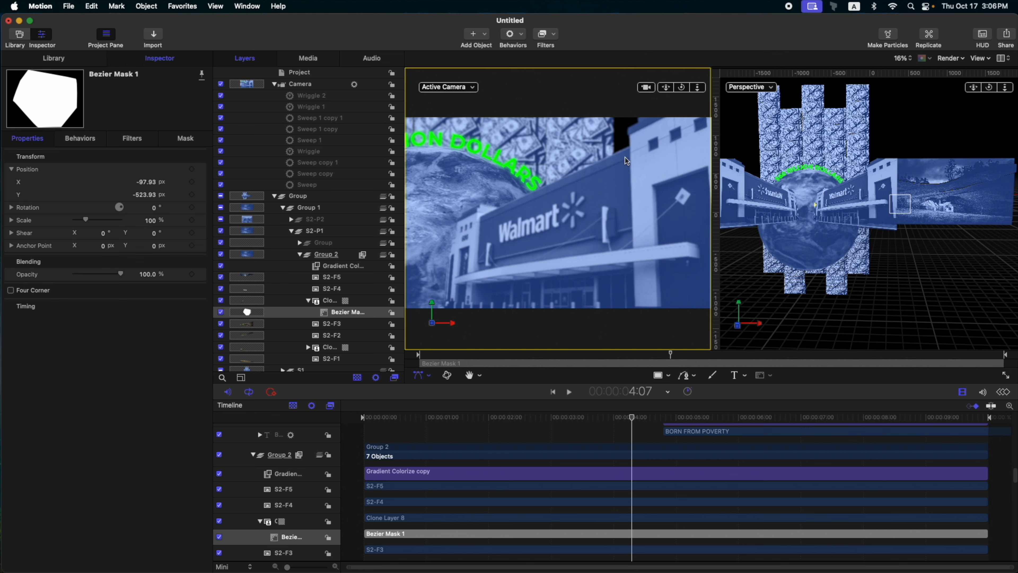
mouse_move(630, 419)
mouse_down()
mouse_move(564, 422)
mouse_move(643, 417)
mouse_move(598, 417)
mouse_move(596, 408)
mouse_move(632, 414)
mouse_up()
key(space)
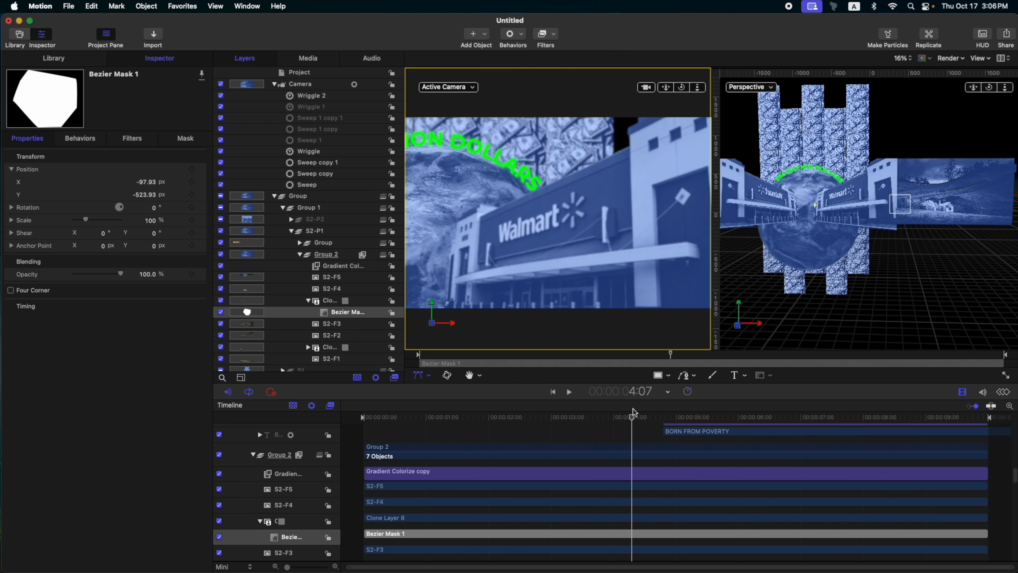
drag(629, 413, 626, 416)
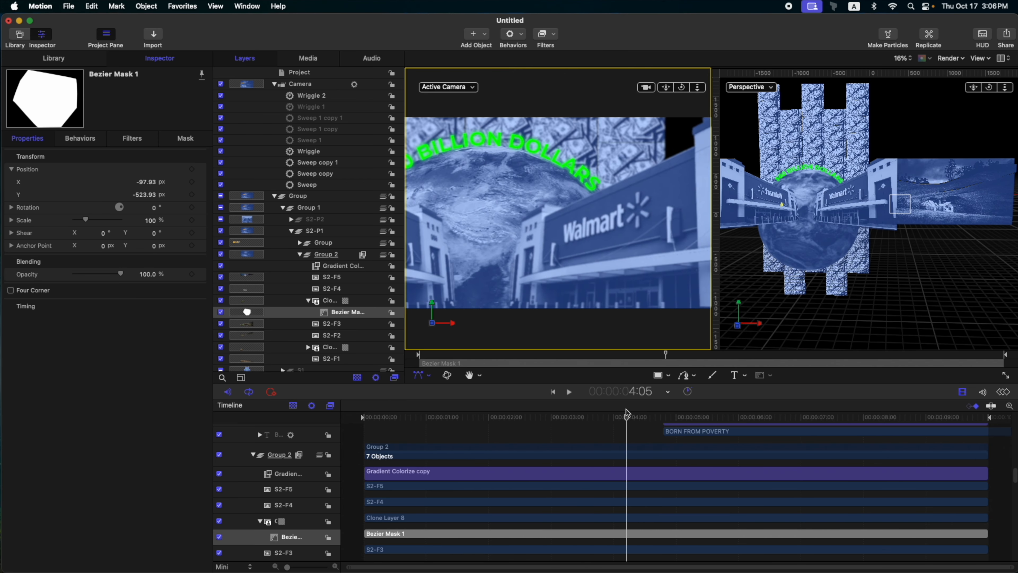
Step: Clone the BT SRC group inside the BT group of MONEY F in scene S1
click(300, 255)
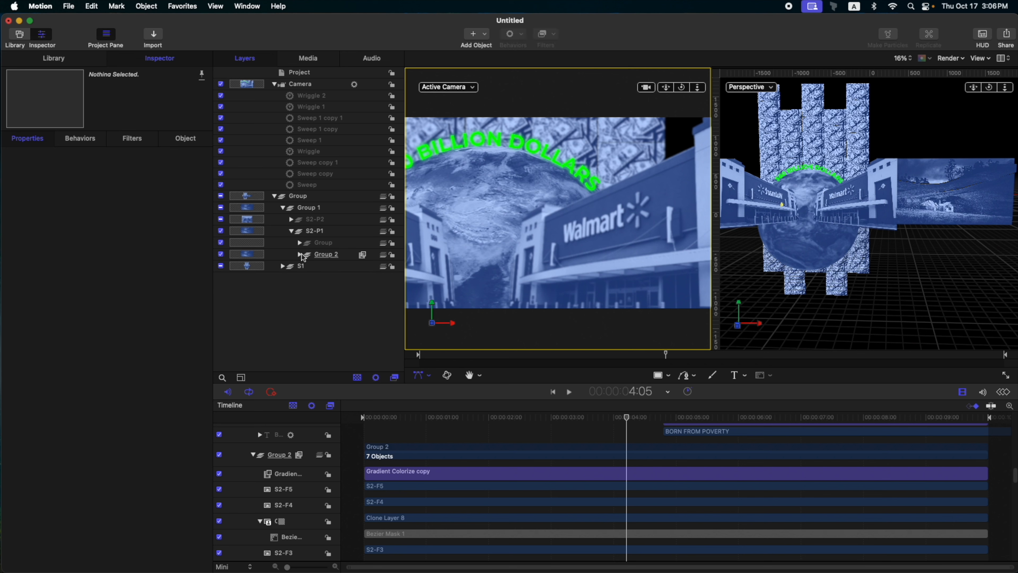
click(283, 266)
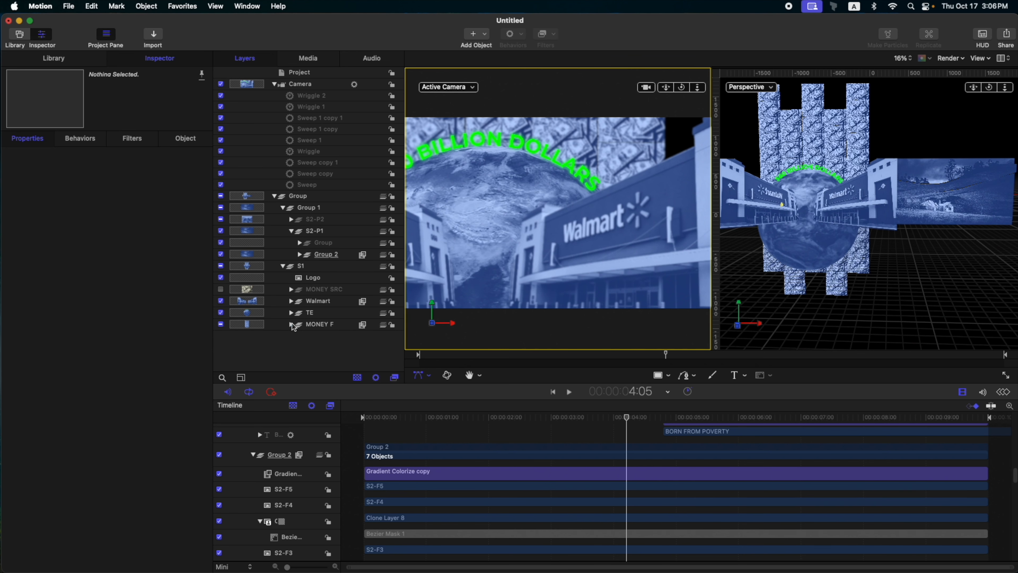
click(291, 324)
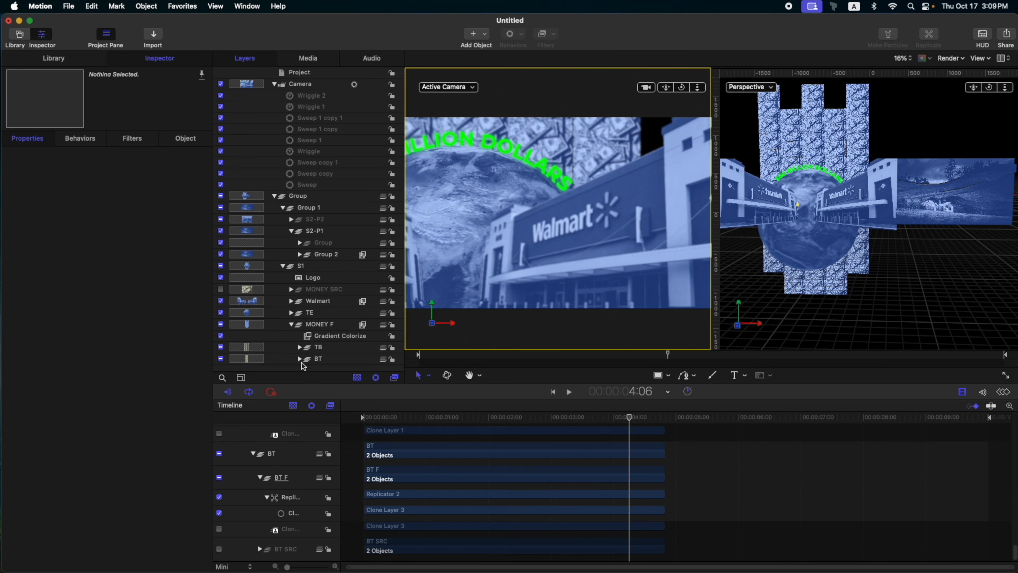
click(301, 359)
scroll(311, 367, down, 1)
scroll(305, 365, down, 2)
click(308, 341)
click(334, 366)
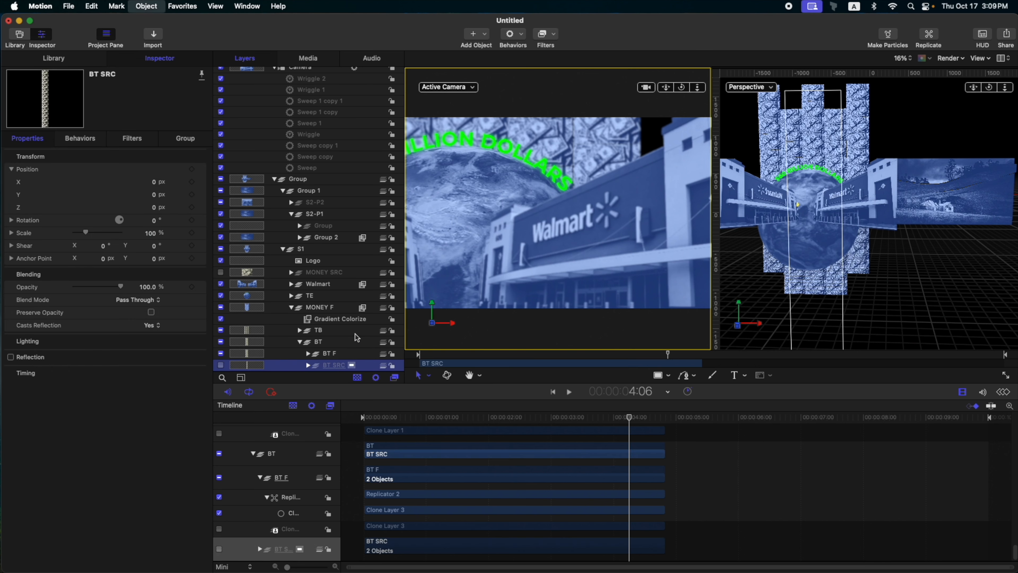
key(k)
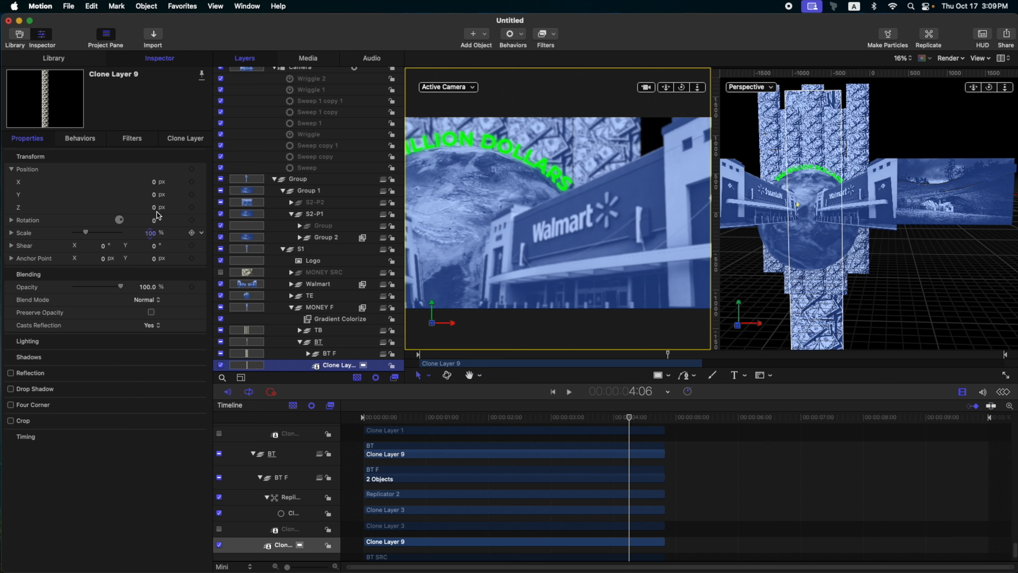
Step: Scale the BT SRC clone to 40% and move it to an X position of about 2362.43 px, beside the money columns
drag(154, 185, 419, 125)
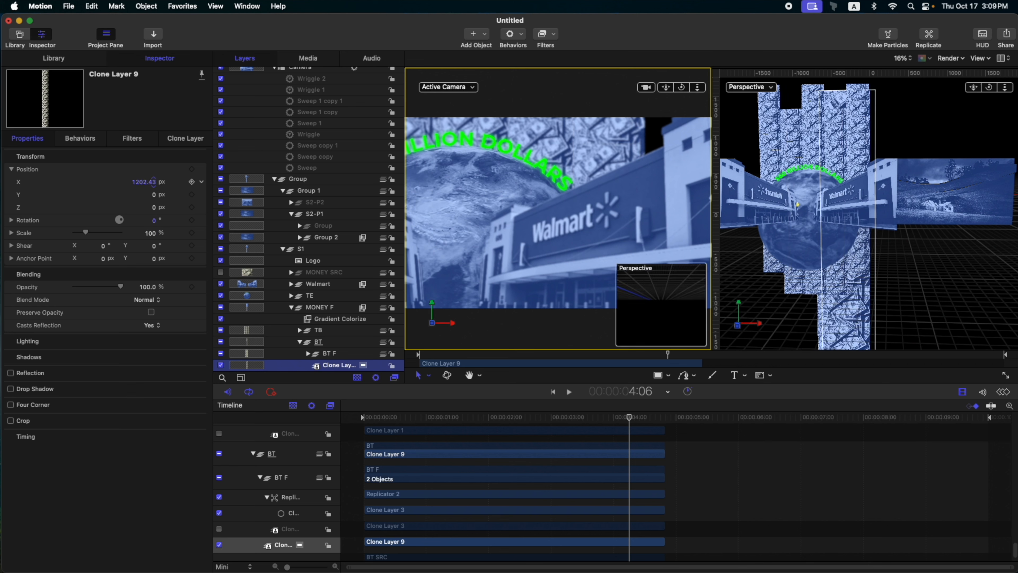
drag(147, 181, 252, 182)
click(152, 233)
text(40)
key(Return)
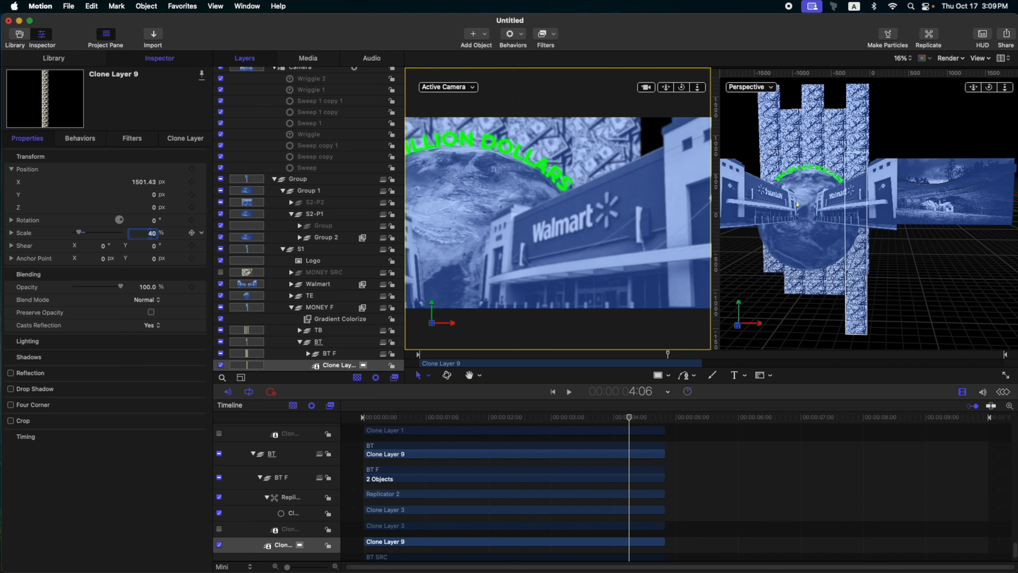
mouse_move(145, 185)
mouse_down()
mouse_move(506, 182)
mouse_move(491, 181)
mouse_up()
Step: Play the sequence from the start and compare frame 4:06 with the BT SRC clone hidden and shown
key(Home)
key(space)
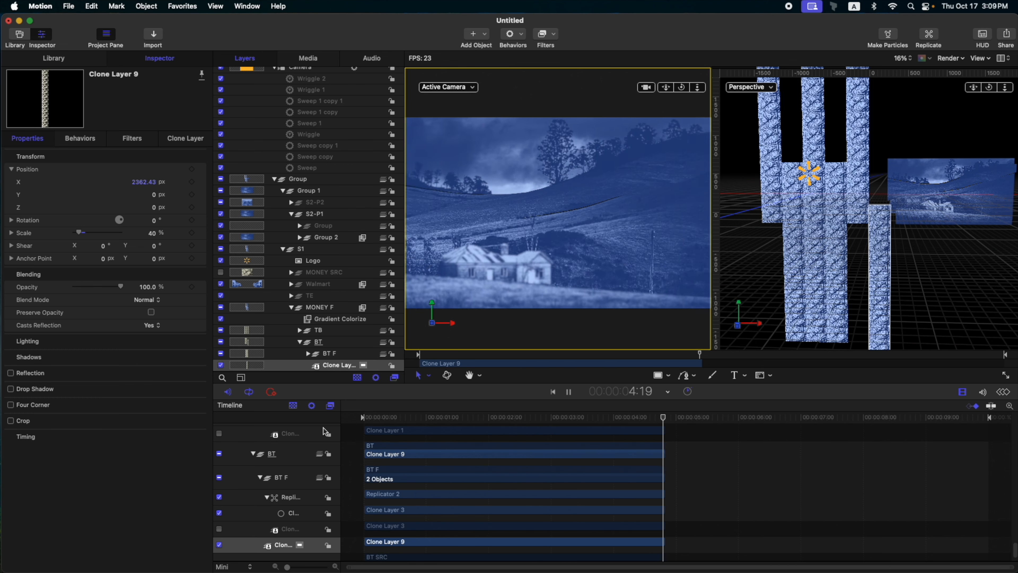
click(637, 417)
mouse_move(639, 417)
mouse_down()
mouse_move(614, 417)
mouse_move(631, 418)
mouse_up()
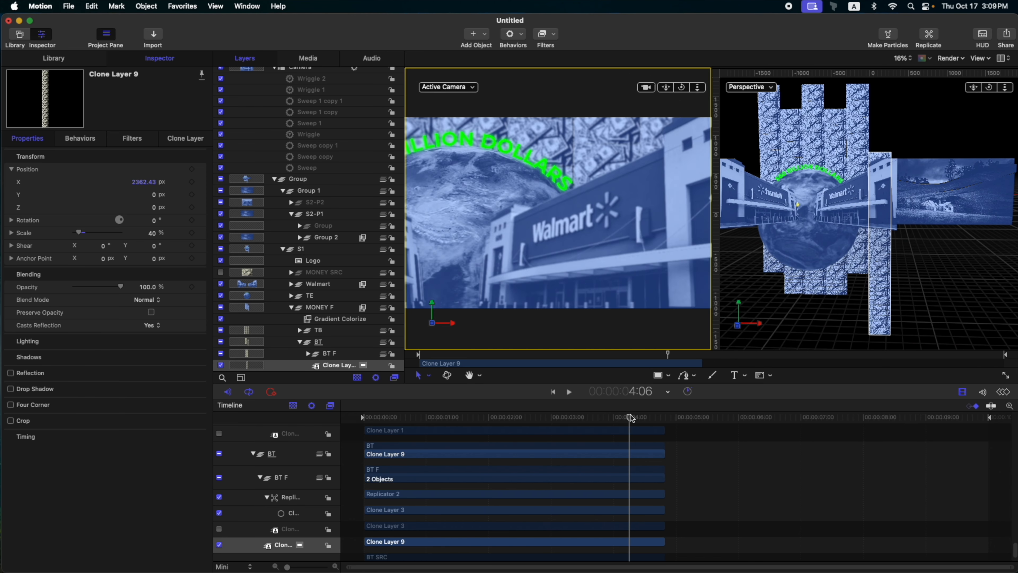
click(220, 365)
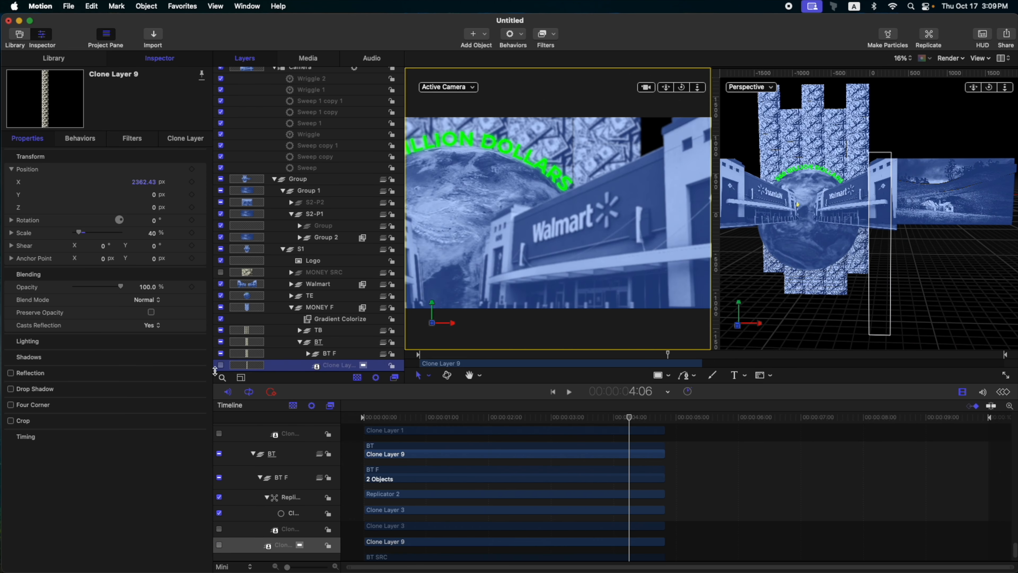
click(221, 365)
Step: Play the animation through the BORN FROM POVERTY and GREAT DEPRESSION scenes to check the camera moves and titles
mouse_move(561, 420)
mouse_down()
mouse_move(597, 419)
mouse_move(417, 421)
mouse_up()
click(356, 440)
key(space)
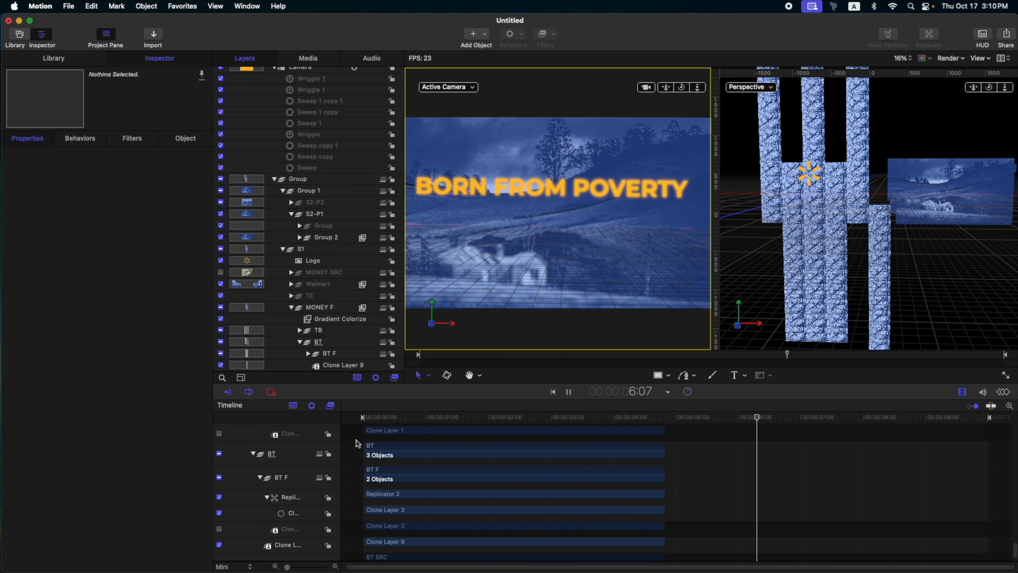
key(space)
key(space)
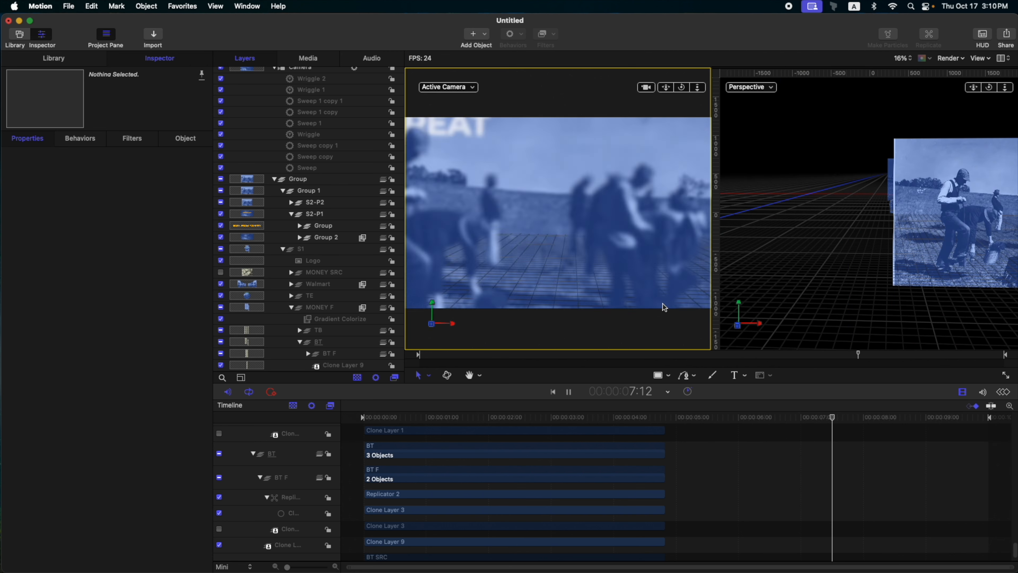
key(space)
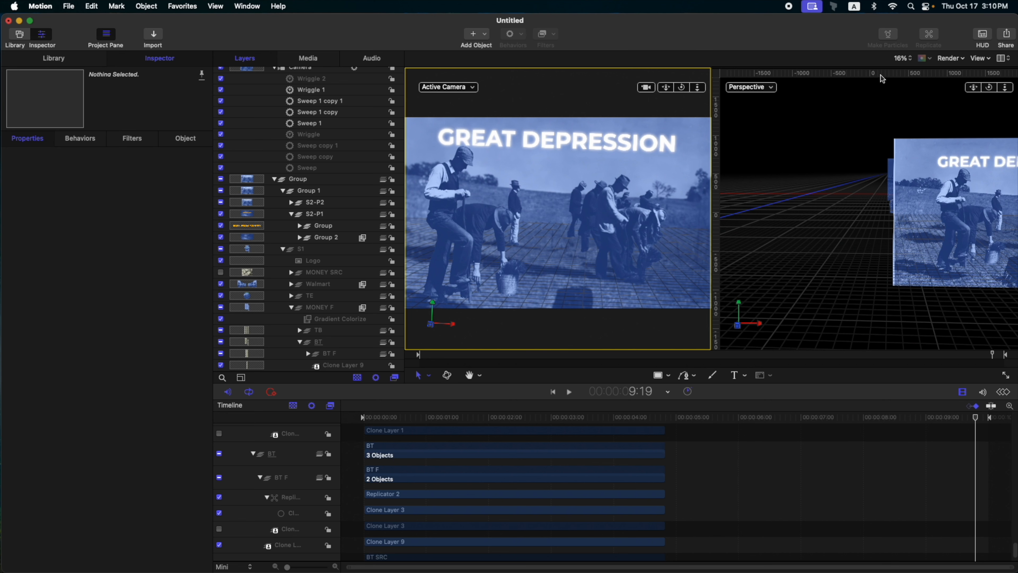
Step: Switch the canvas to a single Active Camera view and fit the frame to the window
click(1004, 60)
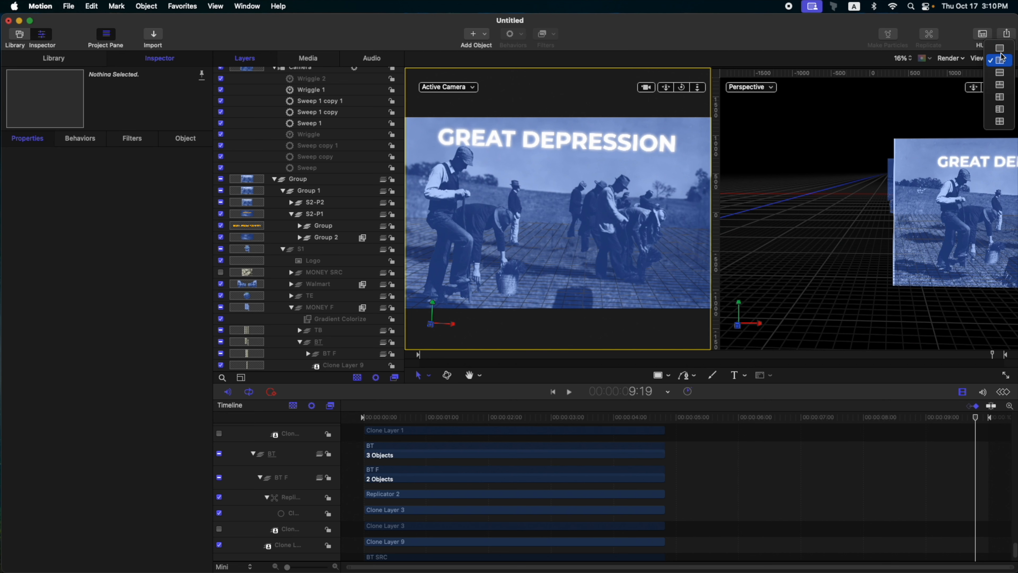
click(1001, 49)
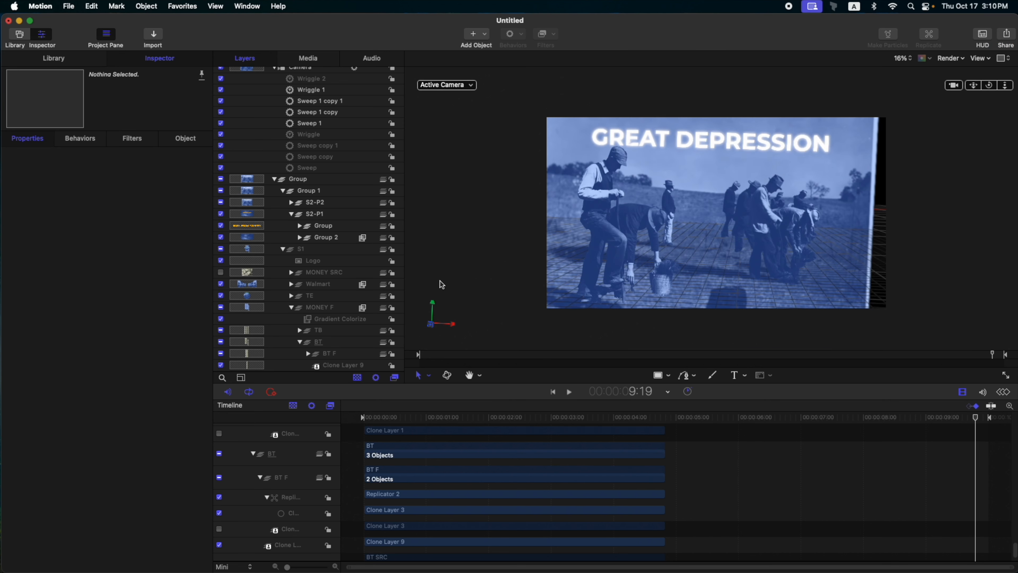
key(shift+z)
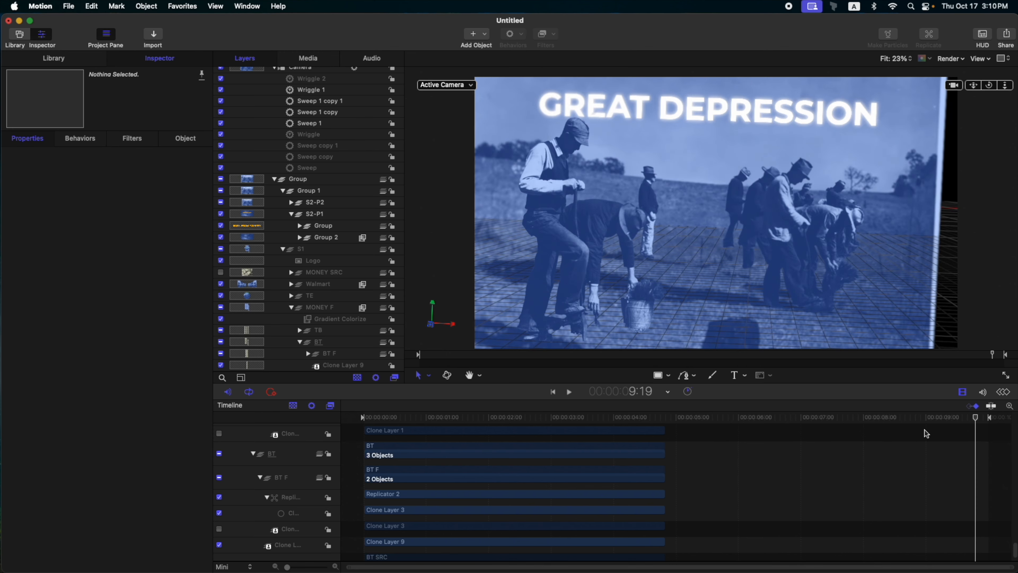
Step: Set the camera's X position to 5132.77 px at the 7:21 keyframe to reframe the GREAT DEPRESSION scene
key(End)
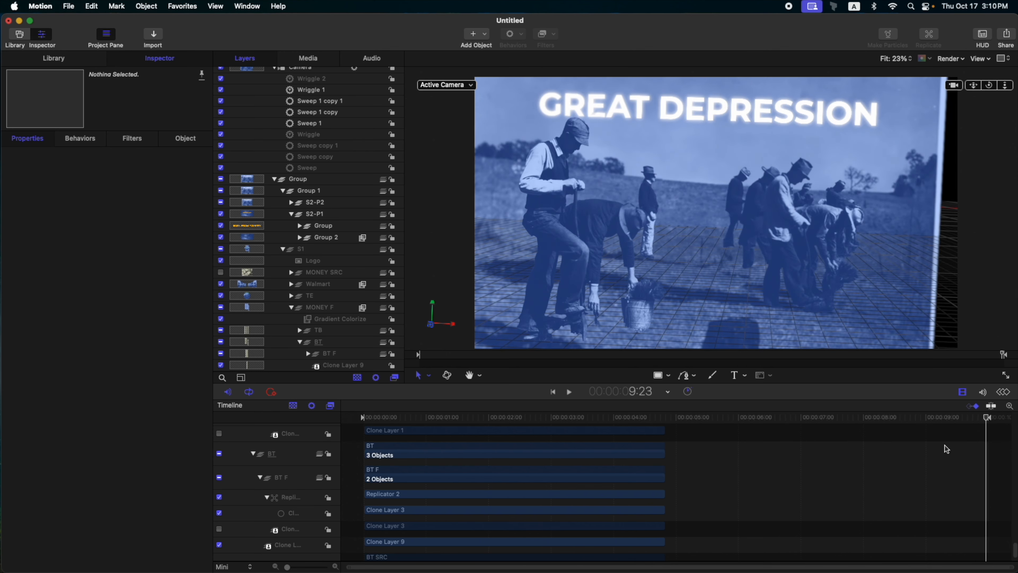
mouse_move(973, 414)
mouse_down()
mouse_move(748, 416)
mouse_move(957, 417)
mouse_up()
scroll(309, 161, up, 1)
click(332, 88)
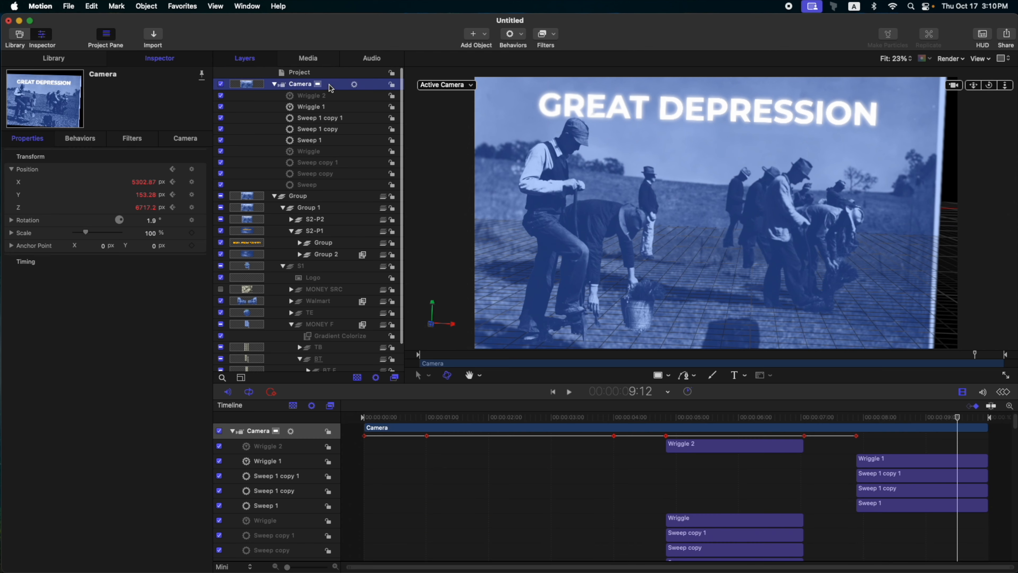
click(173, 181)
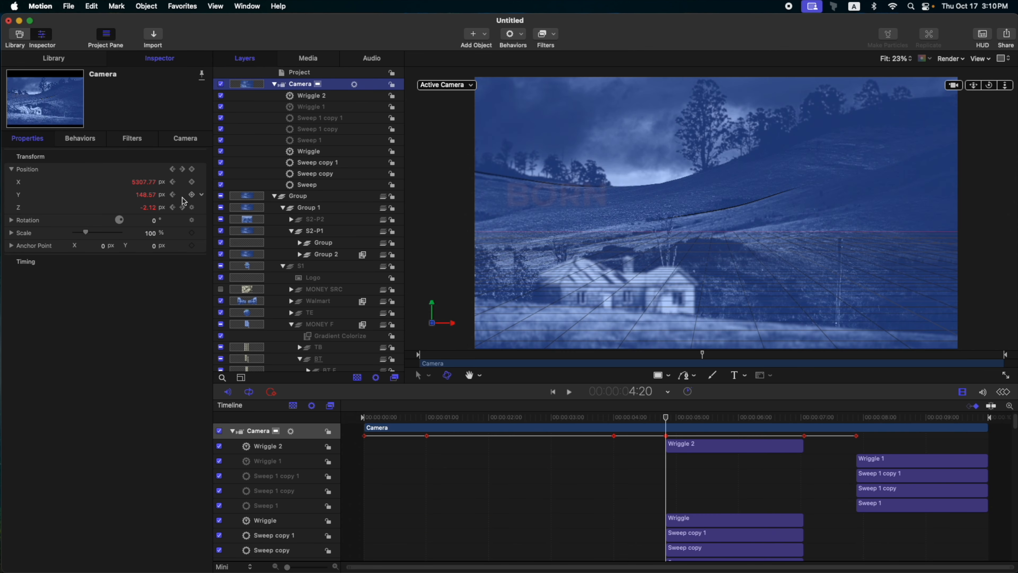
drag(719, 416, 804, 417)
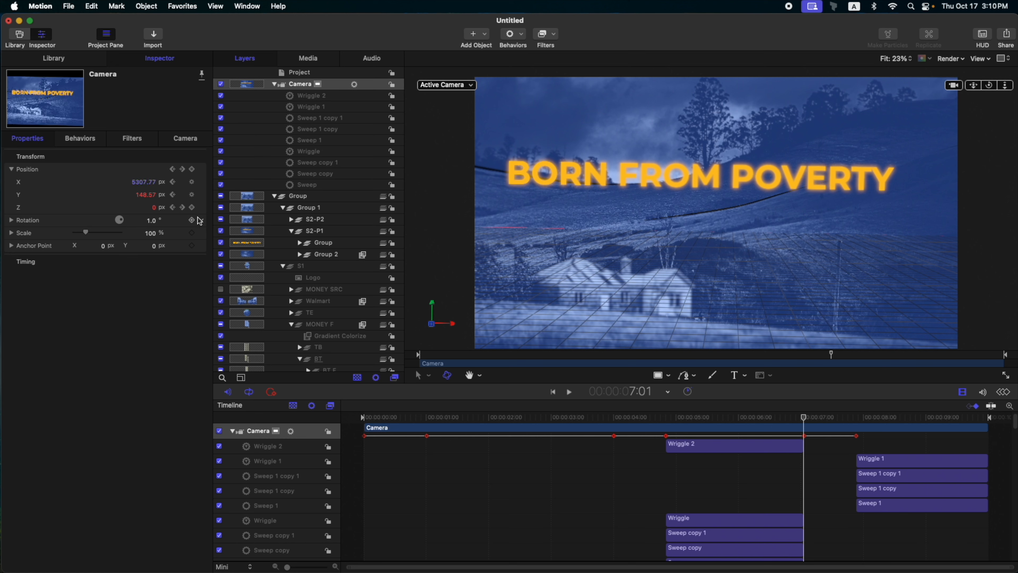
click(173, 207)
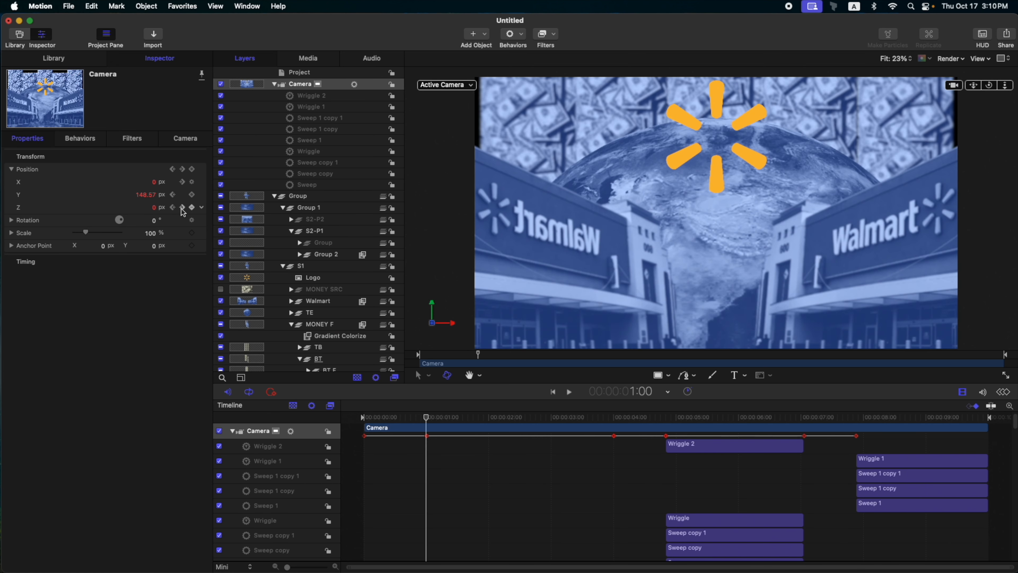
click(182, 208)
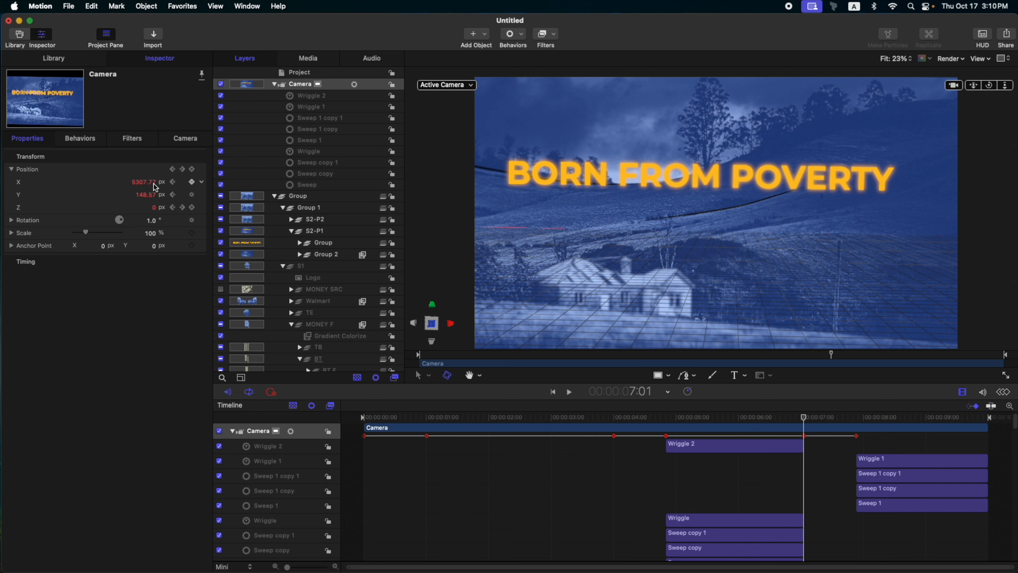
click(183, 208)
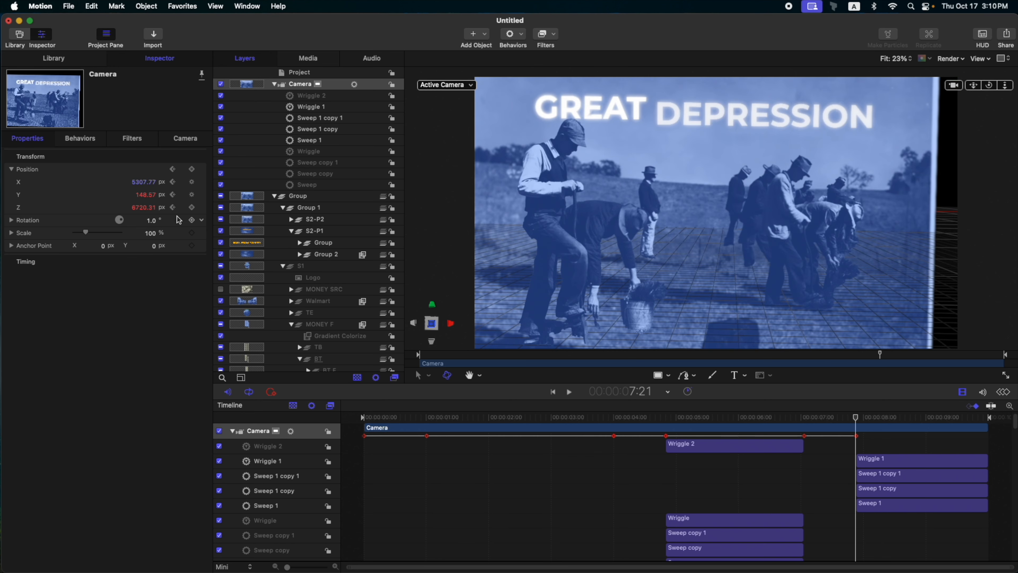
mouse_move(151, 186)
mouse_down()
mouse_move(139, 185)
mouse_move(146, 182)
mouse_up()
Step: Scale the Great Depress F image to 136% and the SUBJECT group to 107% inside S2-P2
click(291, 231)
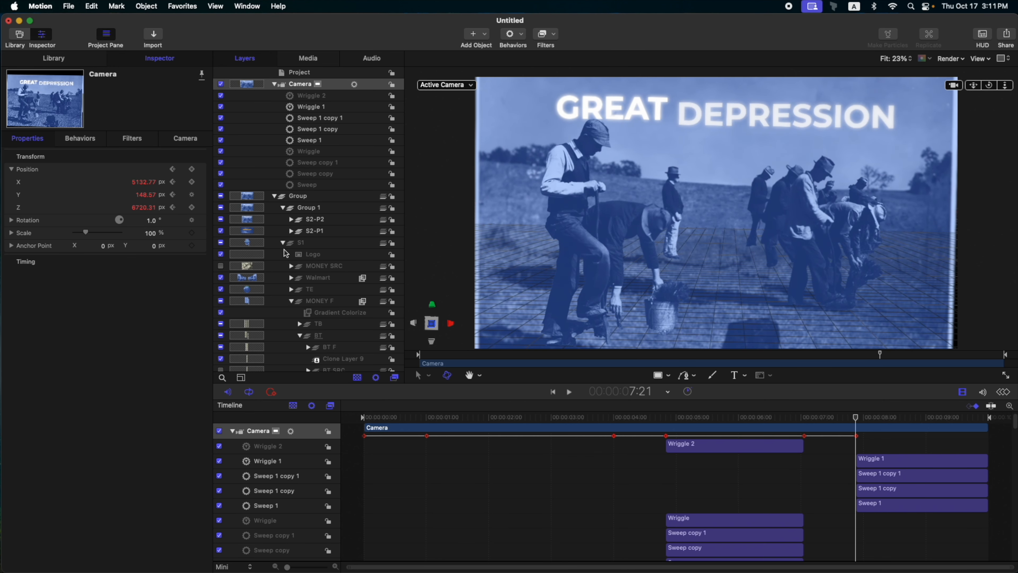
click(291, 219)
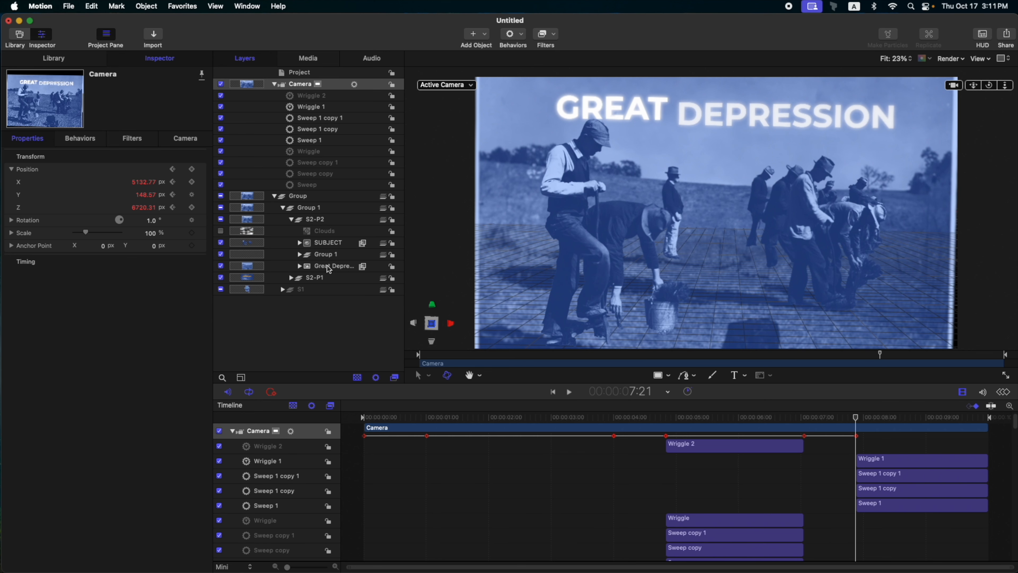
click(329, 266)
drag(91, 233, 92, 233)
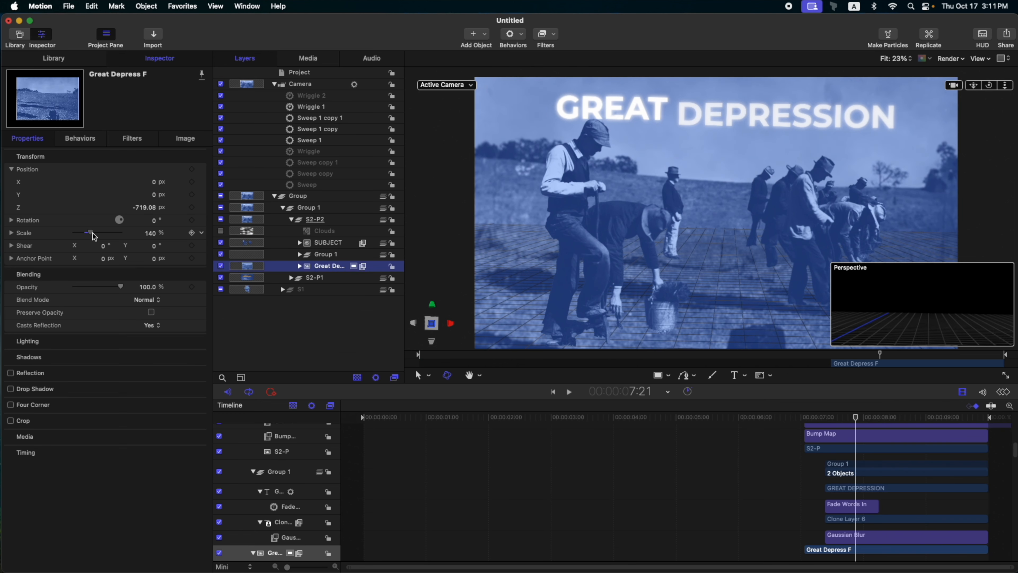
drag(92, 234, 91, 235)
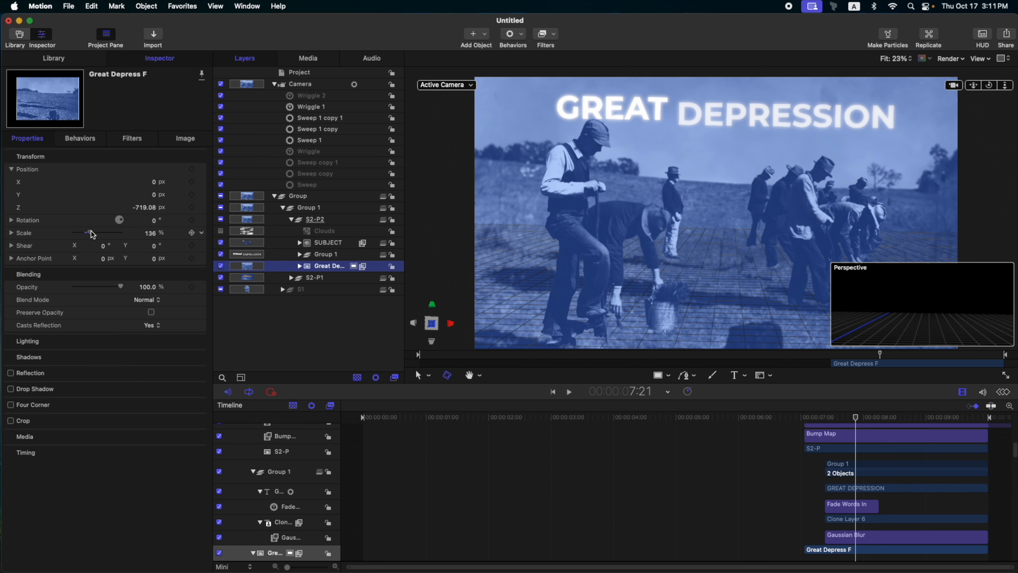
click(327, 244)
drag(88, 233, 89, 232)
Step: Play the opening scene and set the camera's Z position at the 1:00 keyframe to about -151.52 px
key(space)
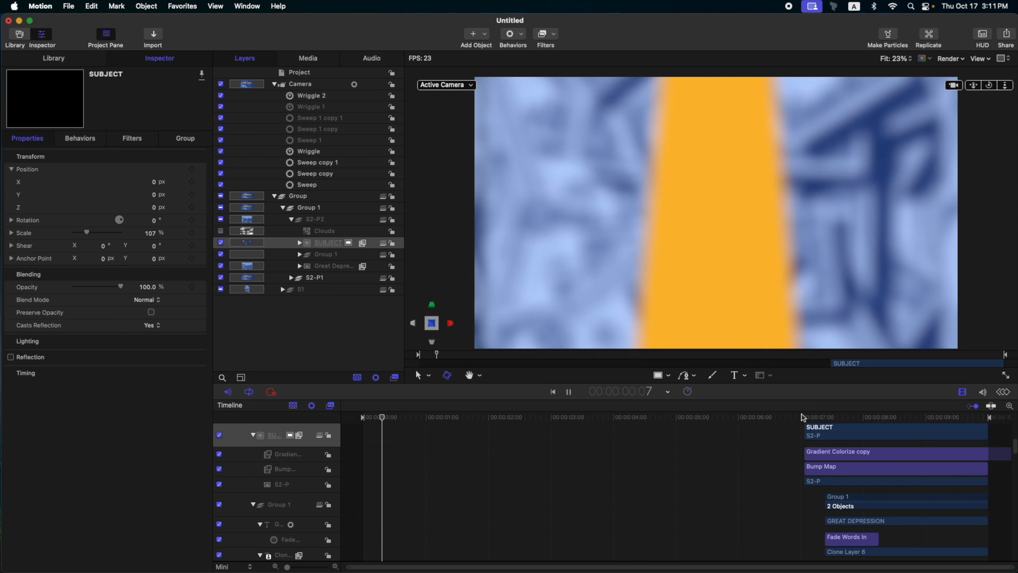
key(space)
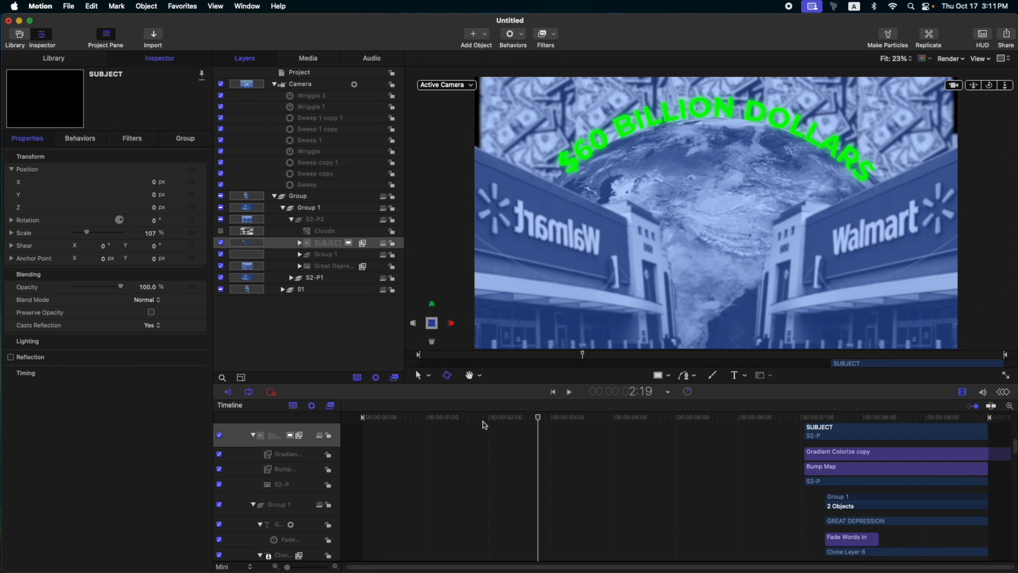
drag(484, 416, 455, 417)
click(309, 85)
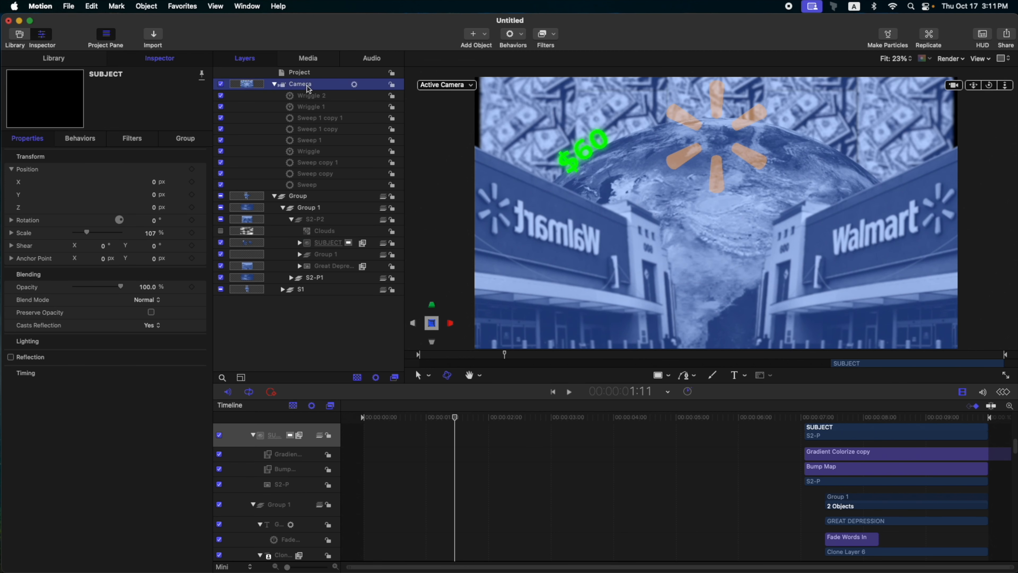
click(172, 208)
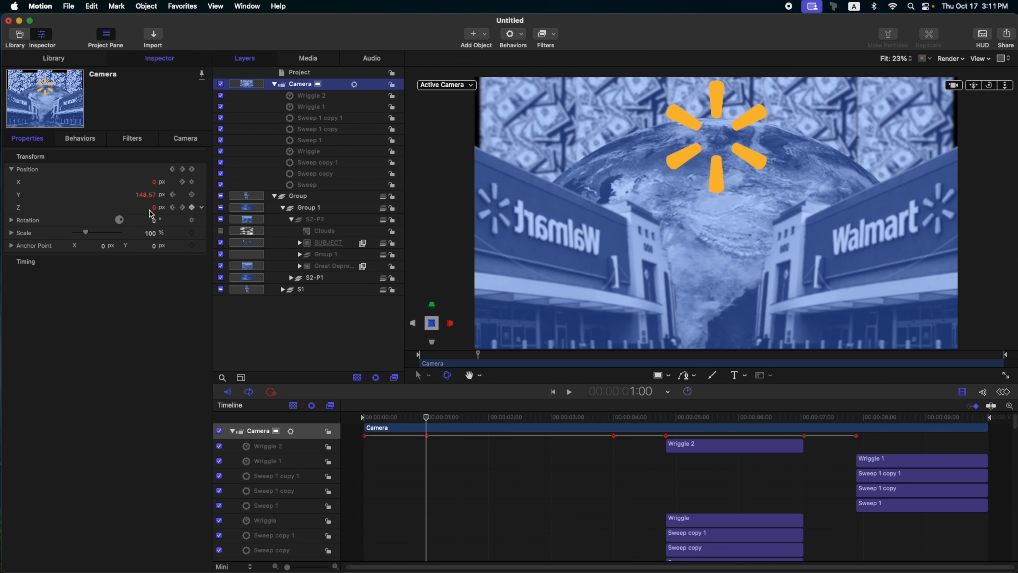
drag(152, 208, 152, 214)
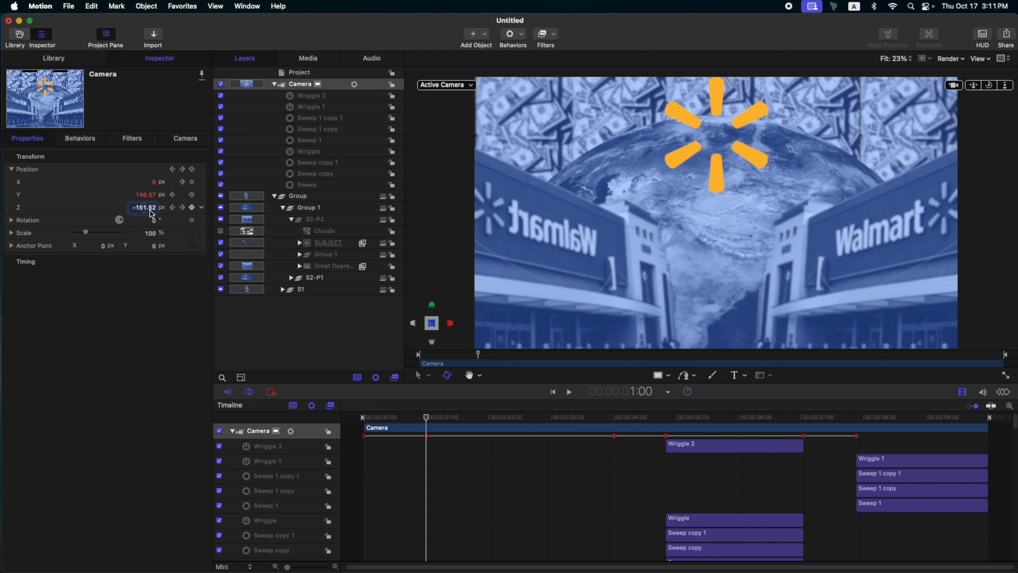
Step: Step through the camera's position keyframes and play the sequence from the start to check the camera moves
key(space)
key(space)
click(172, 207)
click(182, 208)
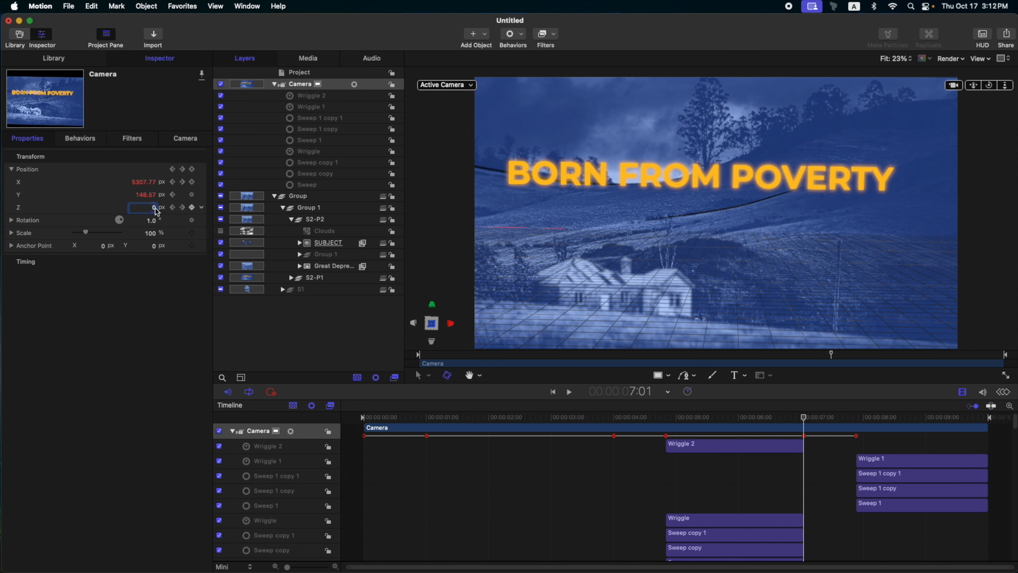
drag(702, 419, 277, 410)
key(space)
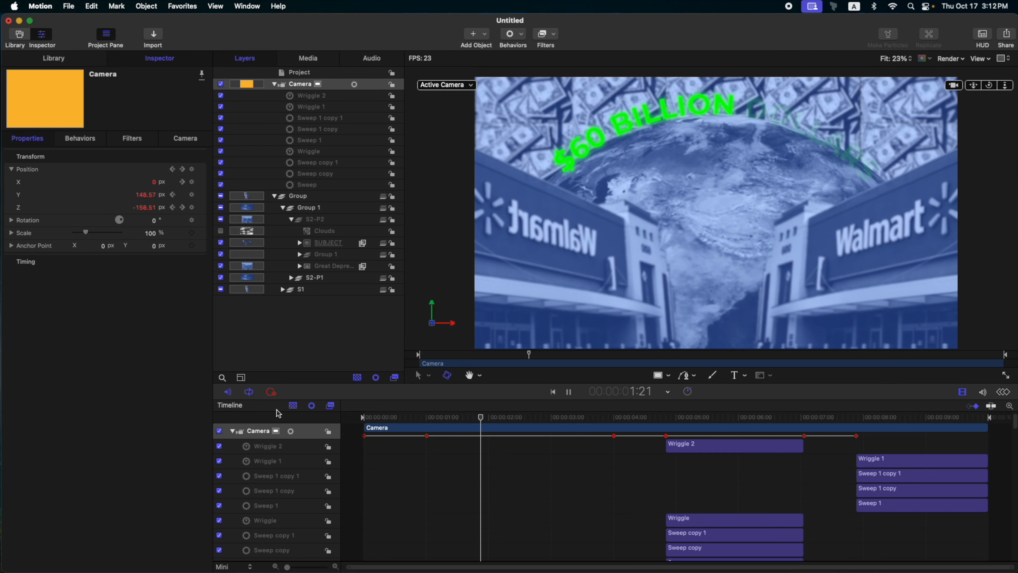
key(space)
Step: Set the end angle of the camera's Sweep 1 copy behavior (Tilt X) to -1.0° while viewing the last frame
drag(882, 417, 988, 418)
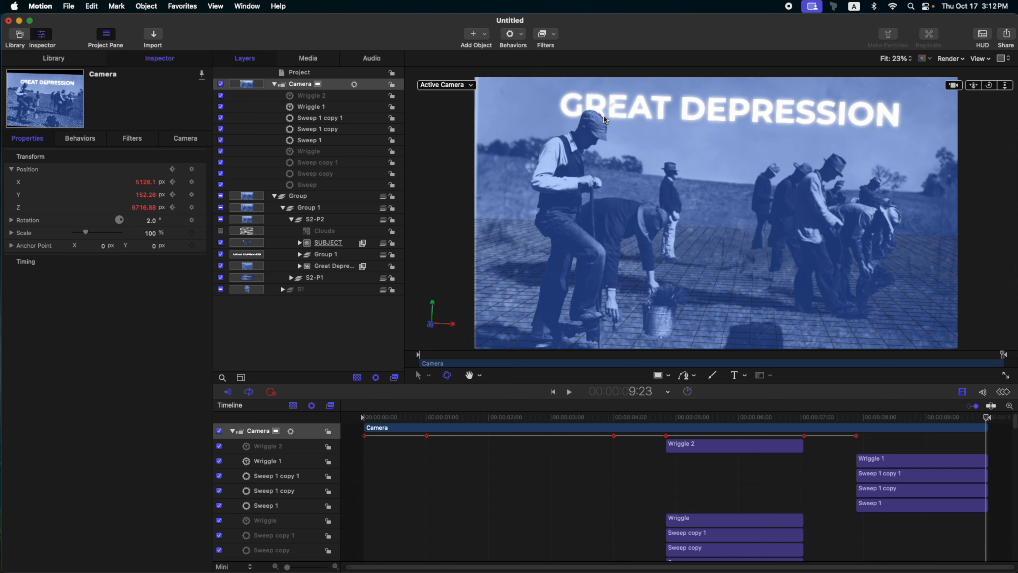
click(320, 96)
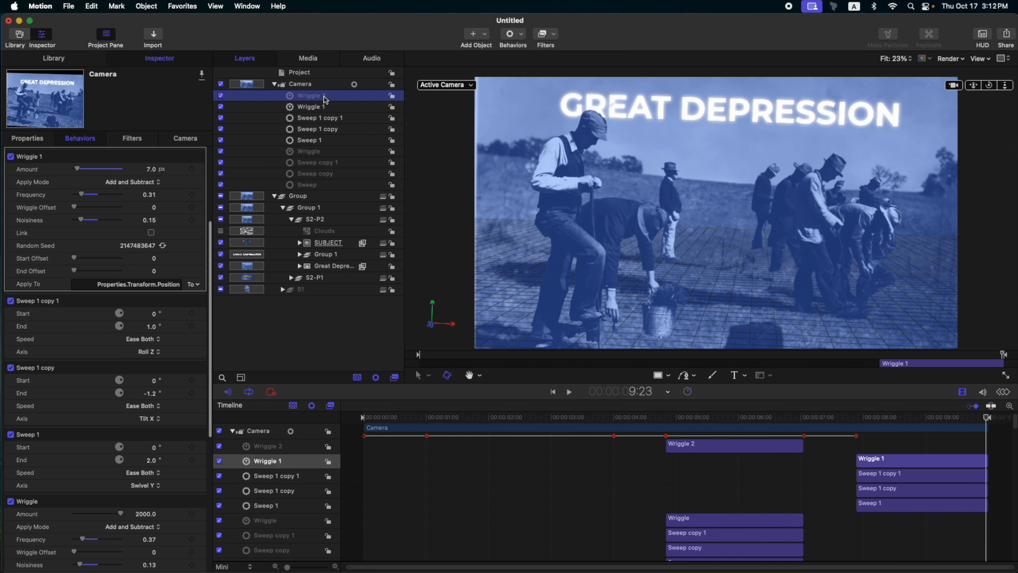
click(333, 141)
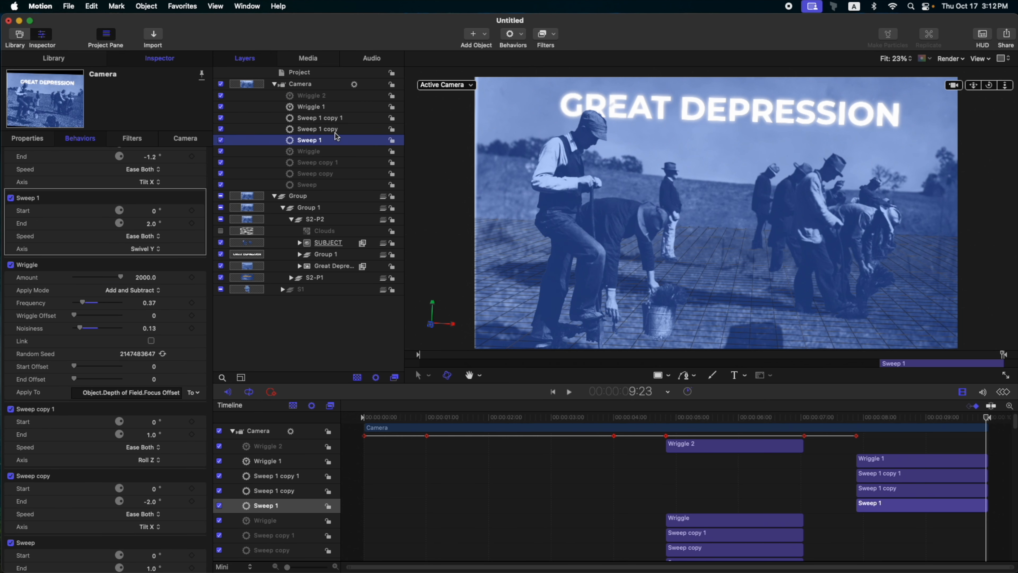
click(337, 130)
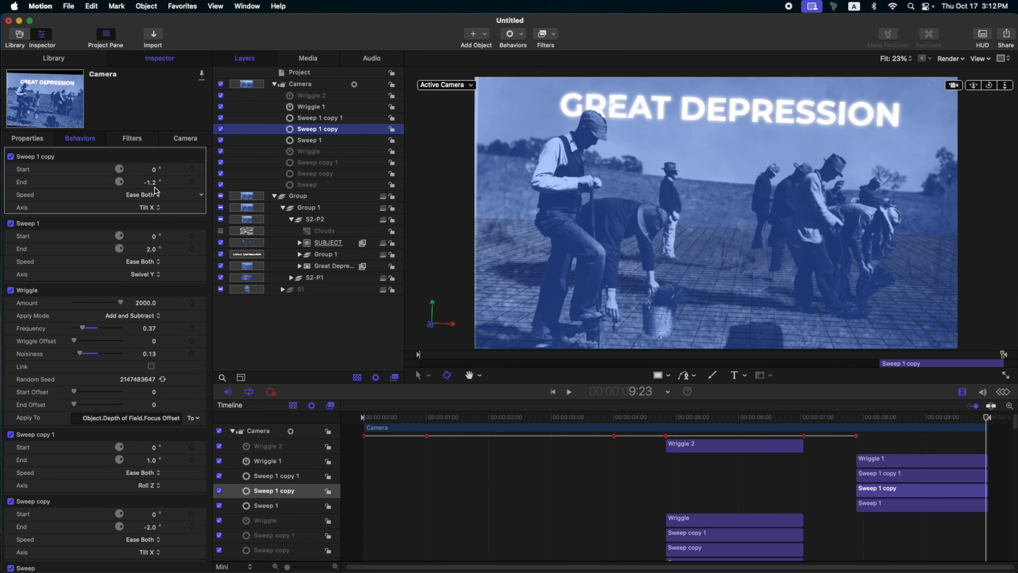
click(155, 184)
text(-1)
key(Return)
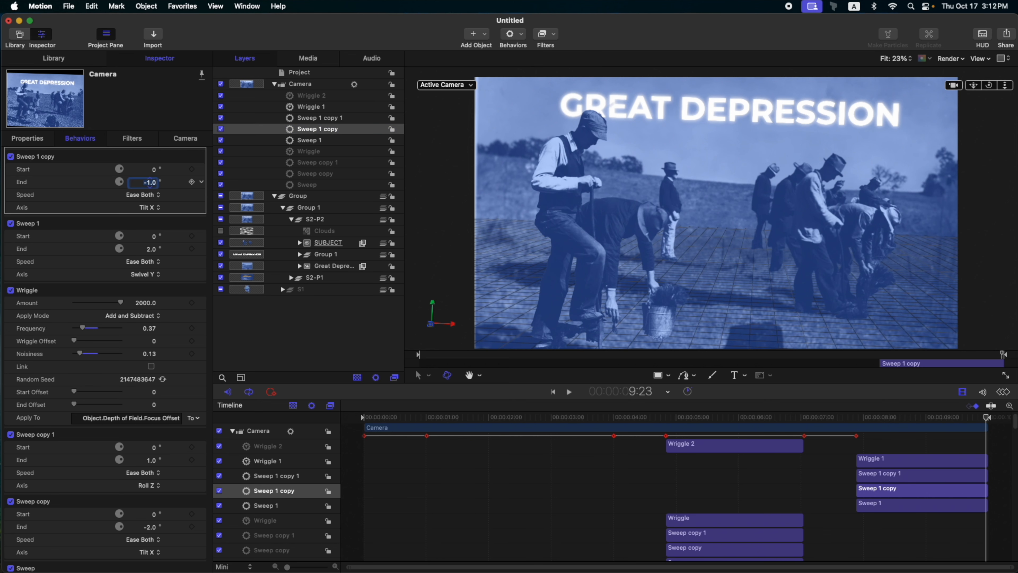
Step: Set the end angle of the camera's Sweep 1 copy 1 behavior (Roll Z) to 1.2°
scroll(158, 216, up, 5)
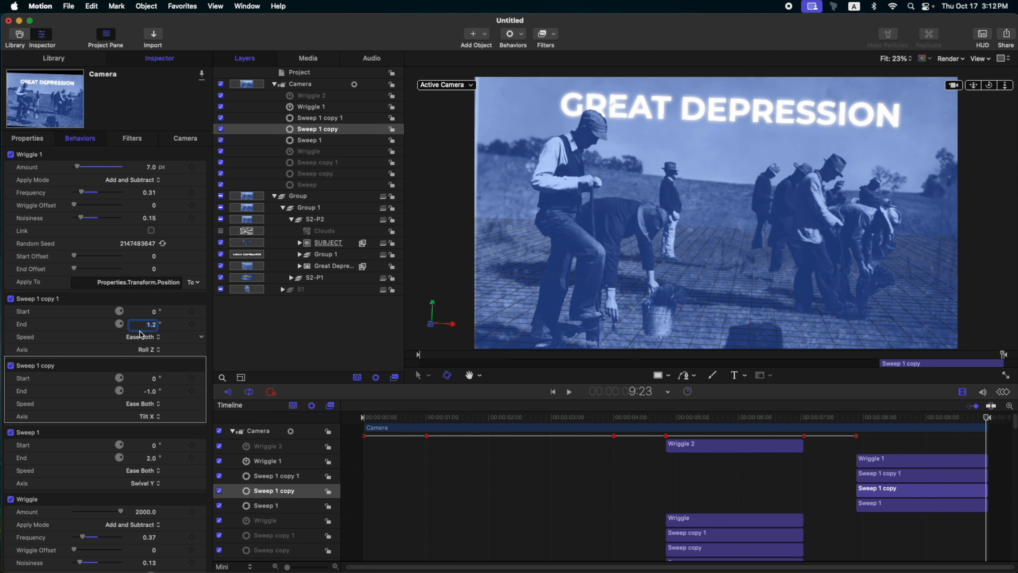
key(Return)
text(1.2)
key(Return)
Step: Play the whole sequence in an enlarged canvas, inspect the BORN FROM POVERTY scene at 5:13 and restore the normal layout
key(space)
click(304, 343)
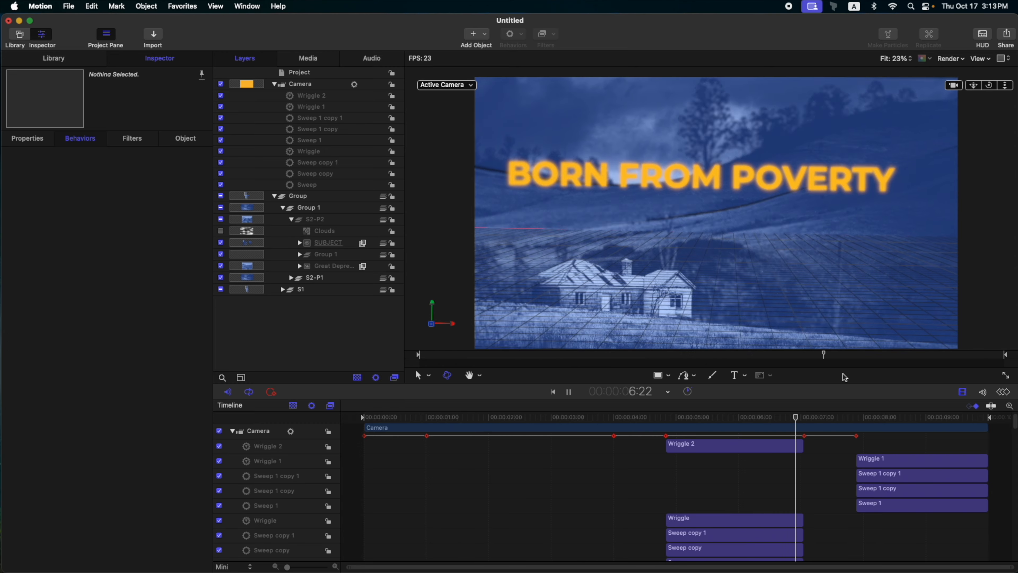
key(space)
key(space)
key(F8)
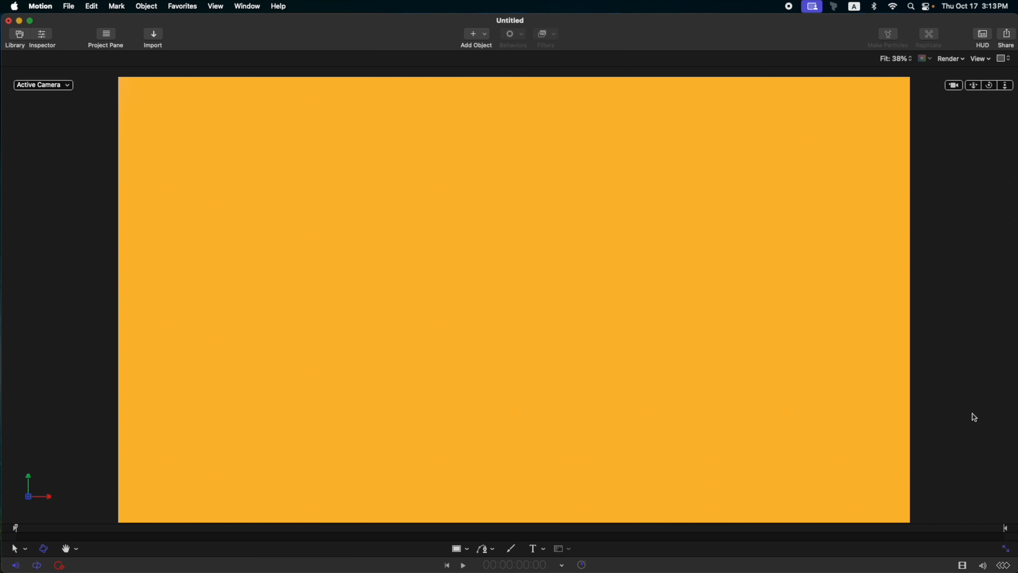
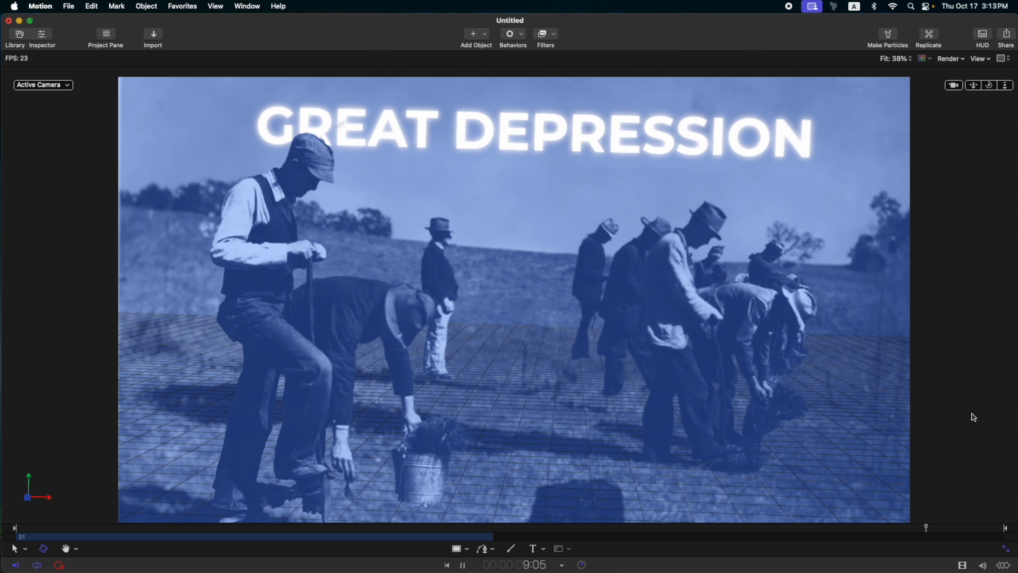
key(space)
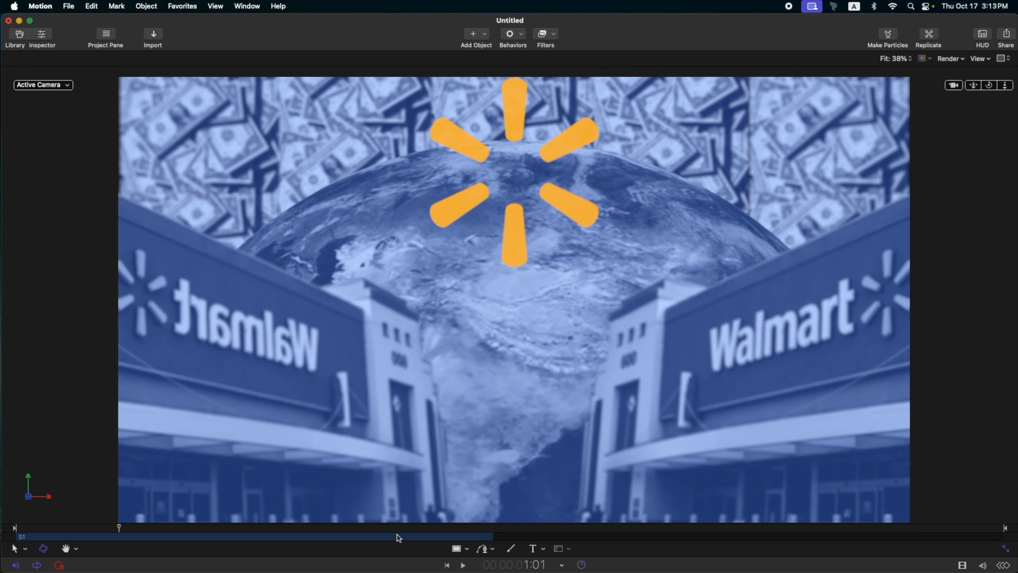
drag(375, 526, 564, 499)
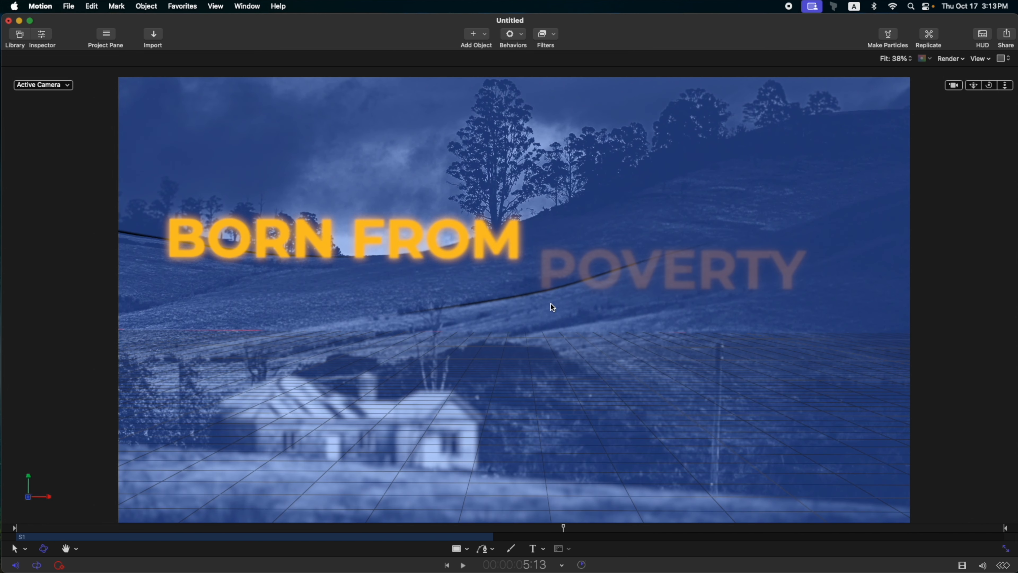
key(F8)
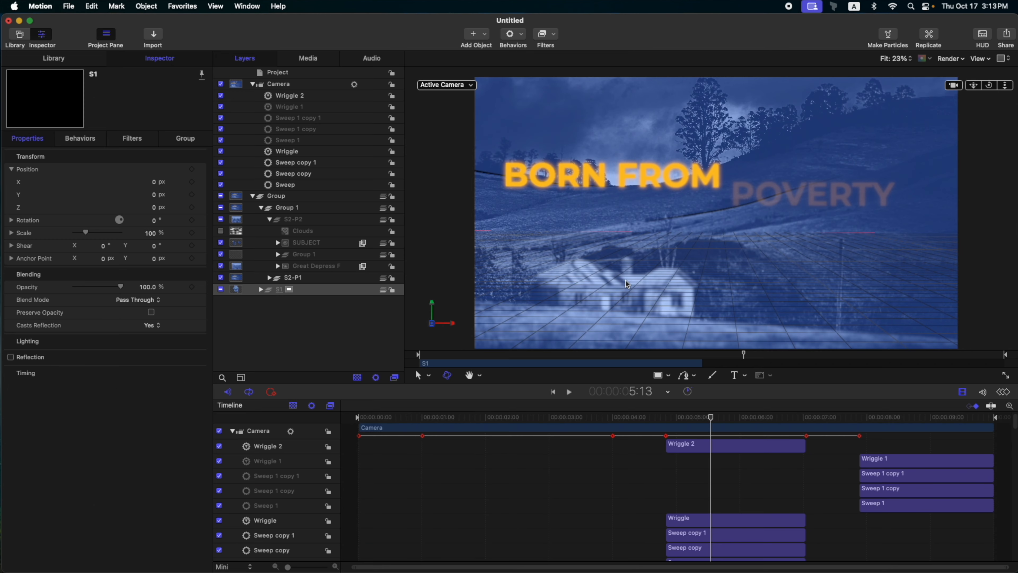
Step: Set the Y position of the S2-F3 hillside layer in S2-P1's Group 2 to 17 px
click(270, 278)
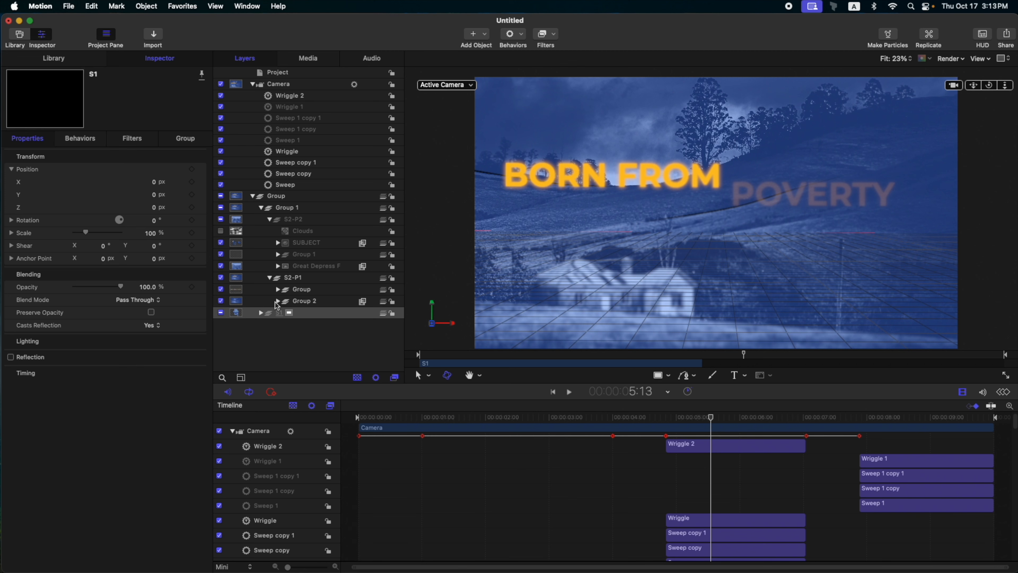
click(277, 301)
scroll(319, 337, down, 3)
click(320, 295)
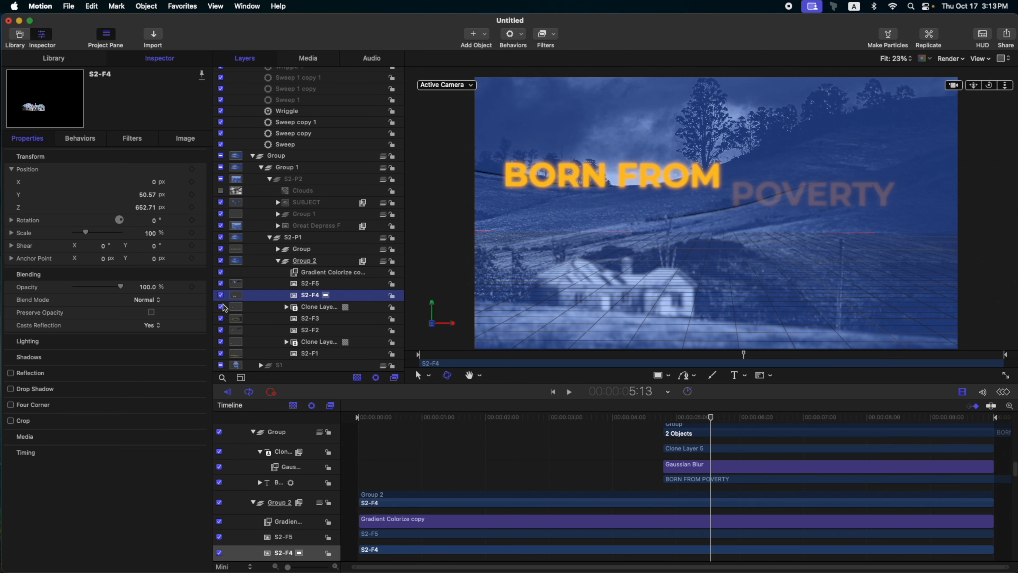
click(297, 306)
click(256, 321)
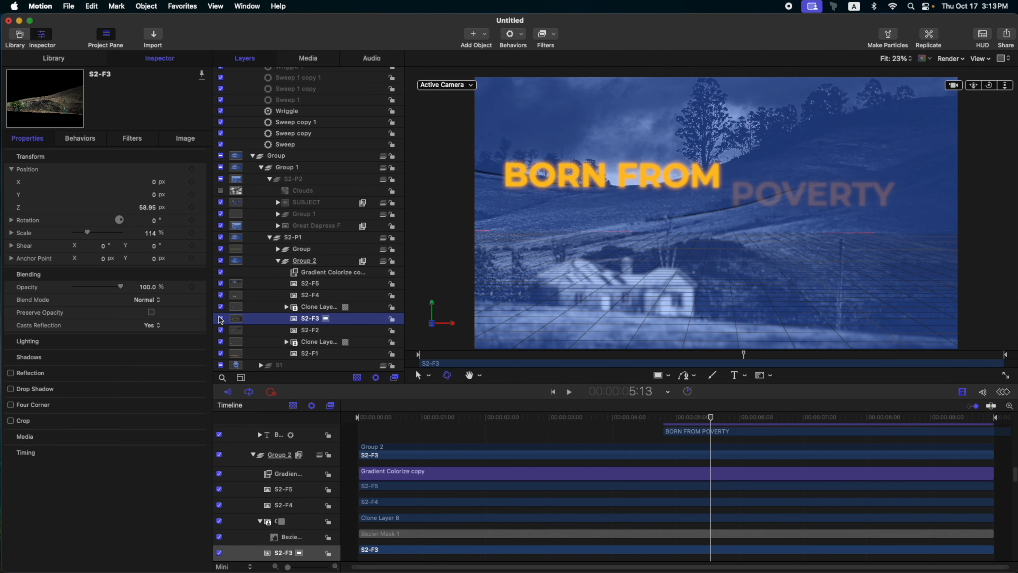
click(221, 318)
click(220, 318)
drag(150, 195, 155, 194)
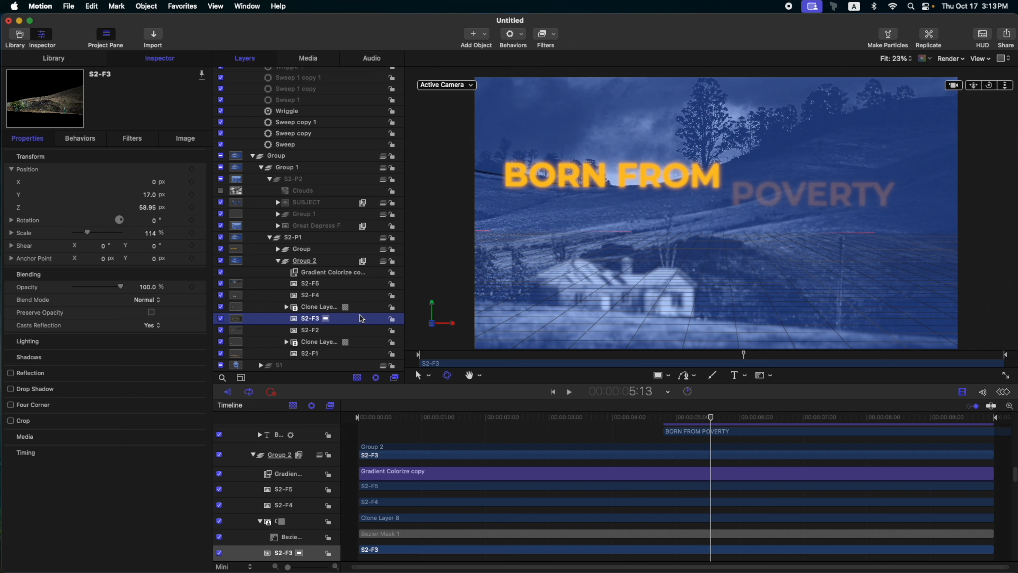
Step: Set the S2-F5 sky layer's Y position to -16.42 px and play the sequence from the start
click(320, 285)
drag(159, 195, 152, 195)
drag(709, 429, 364, 439)
key(space)
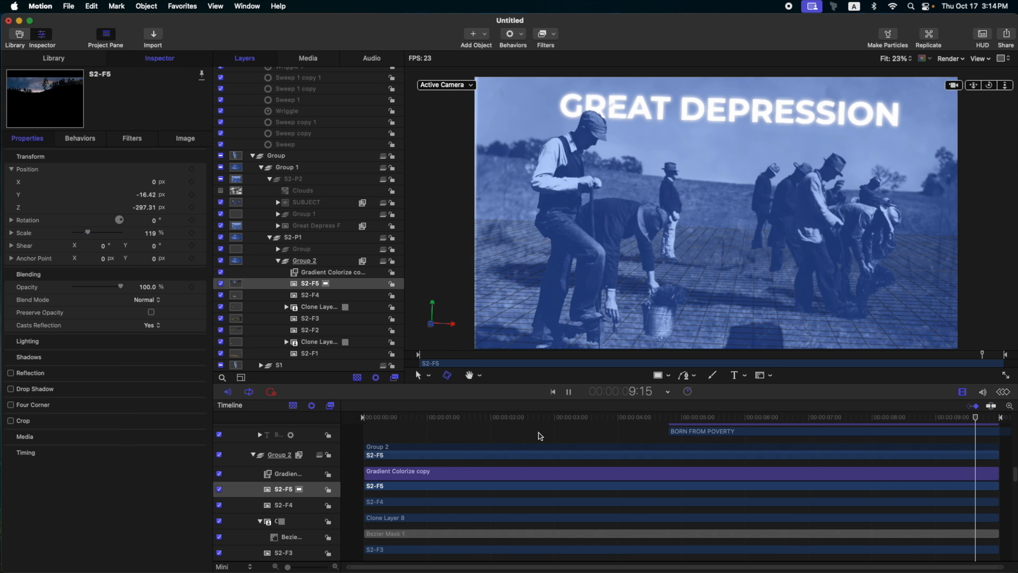
Step: Stop playback, disable Camera 1 and add a second camera to the project
key(space)
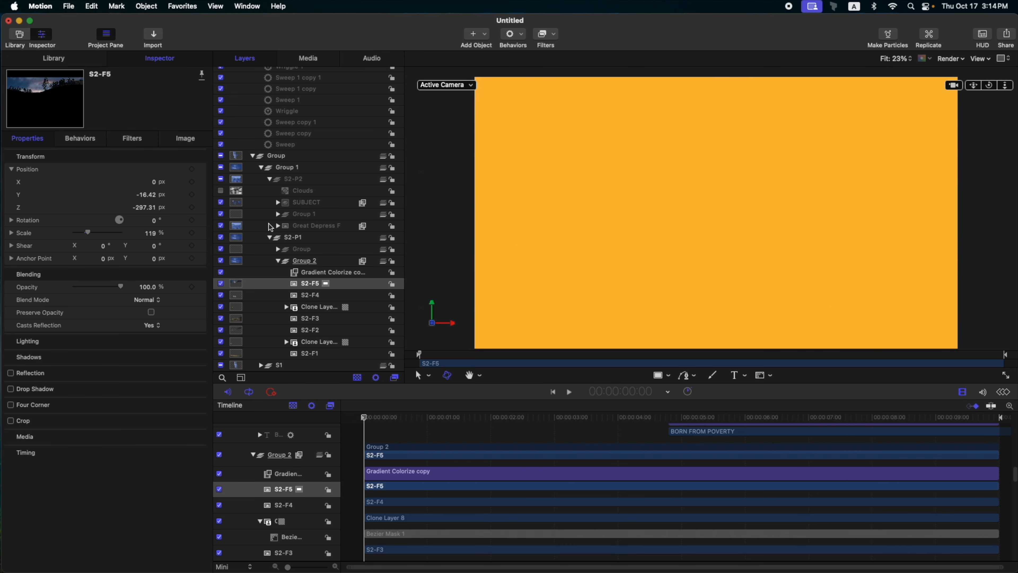
click(254, 156)
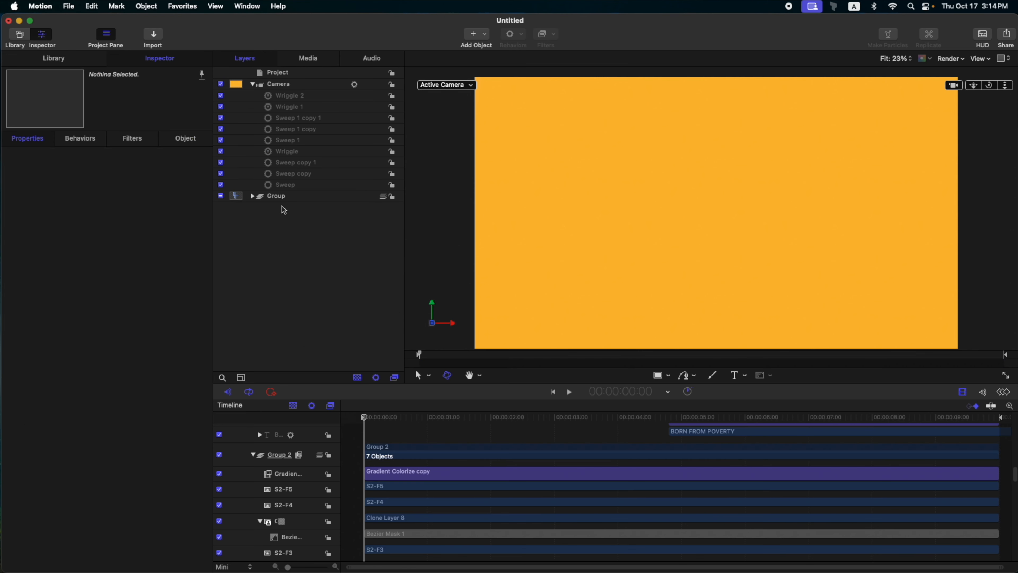
click(252, 86)
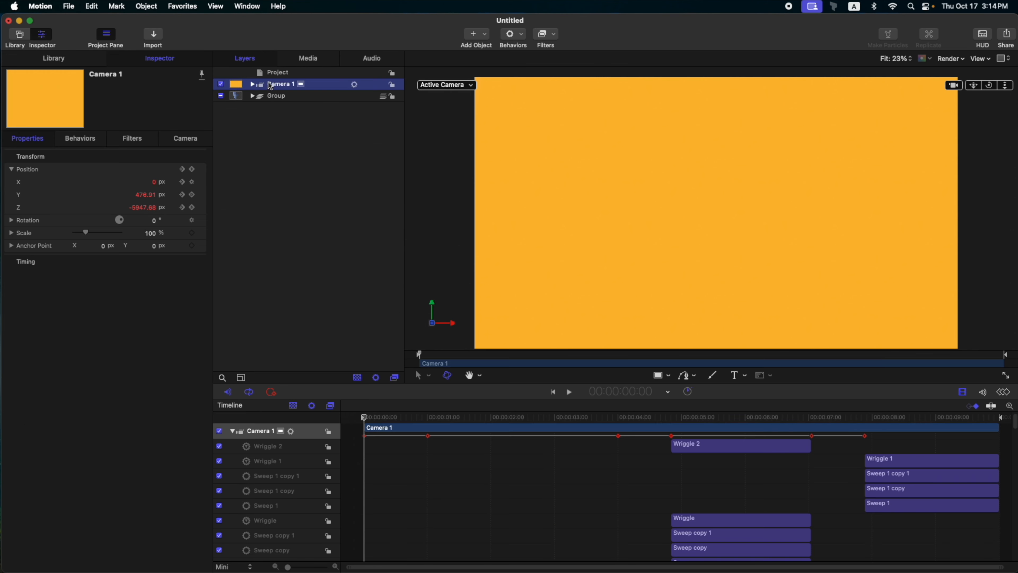
click(220, 85)
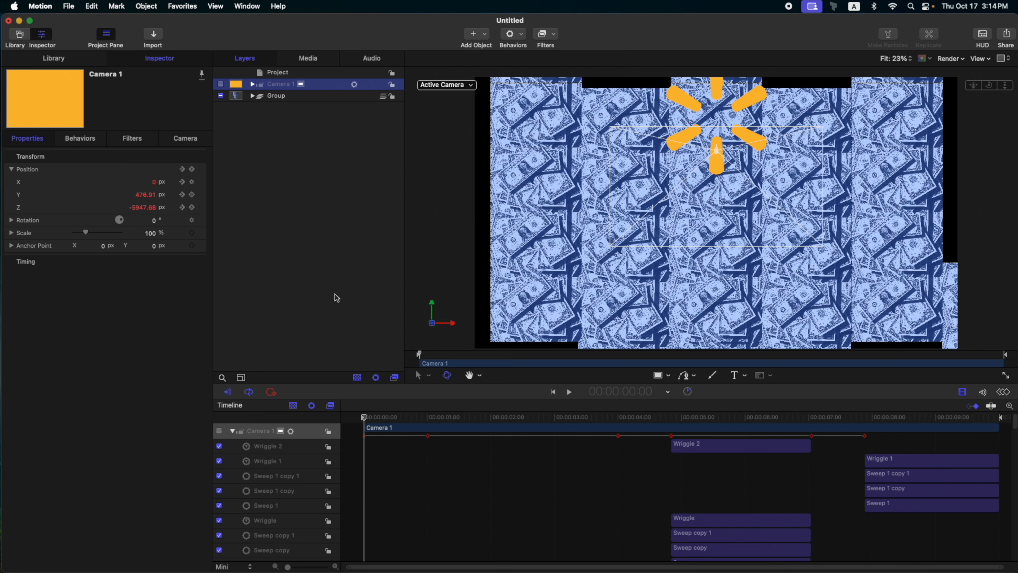
click(479, 40)
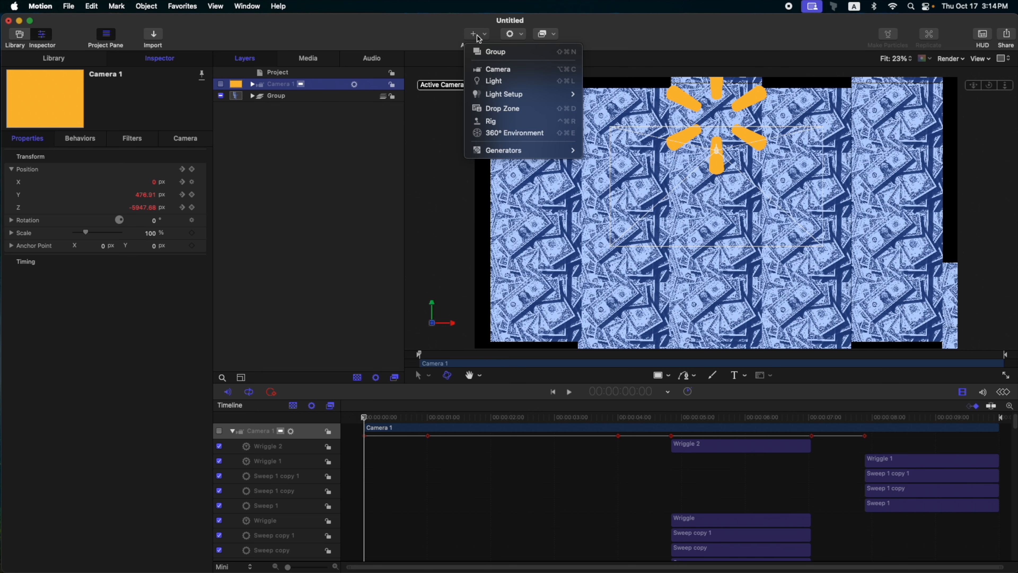
click(506, 68)
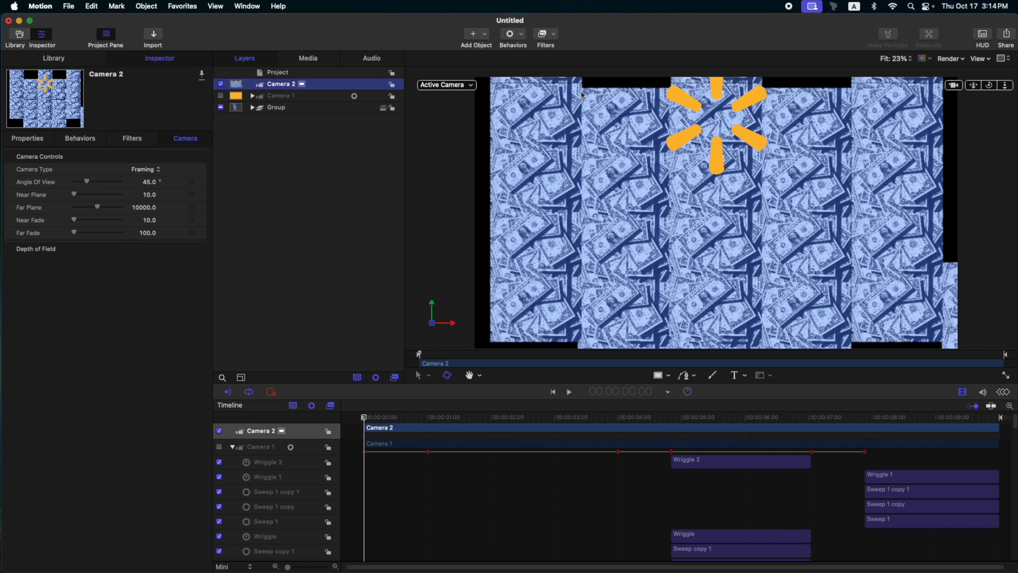
Step: Add a Dolly behavior to Camera 2 and trim its end to 1:00
click(514, 35)
mouse_move(545, 80)
click(600, 76)
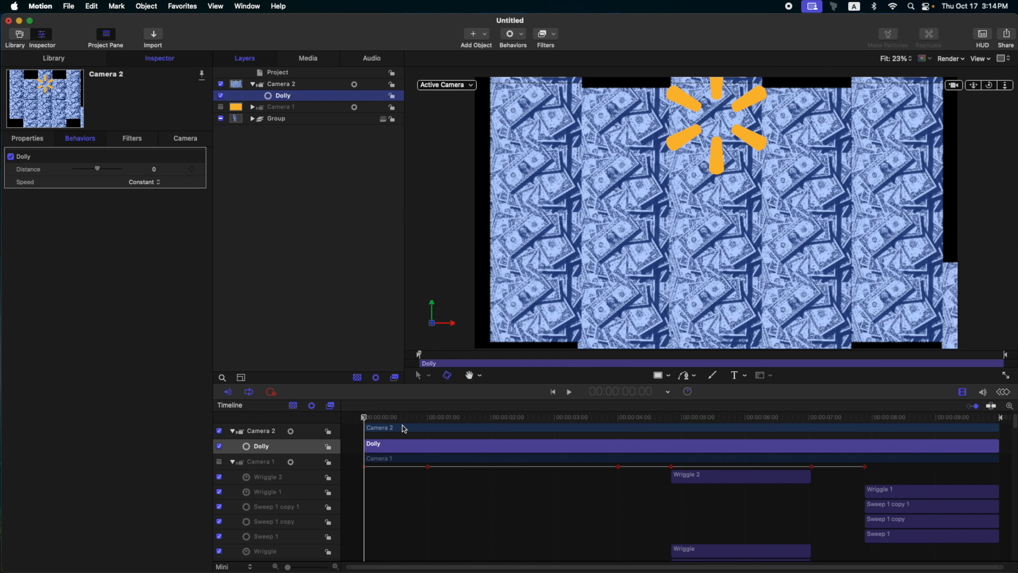
click(427, 417)
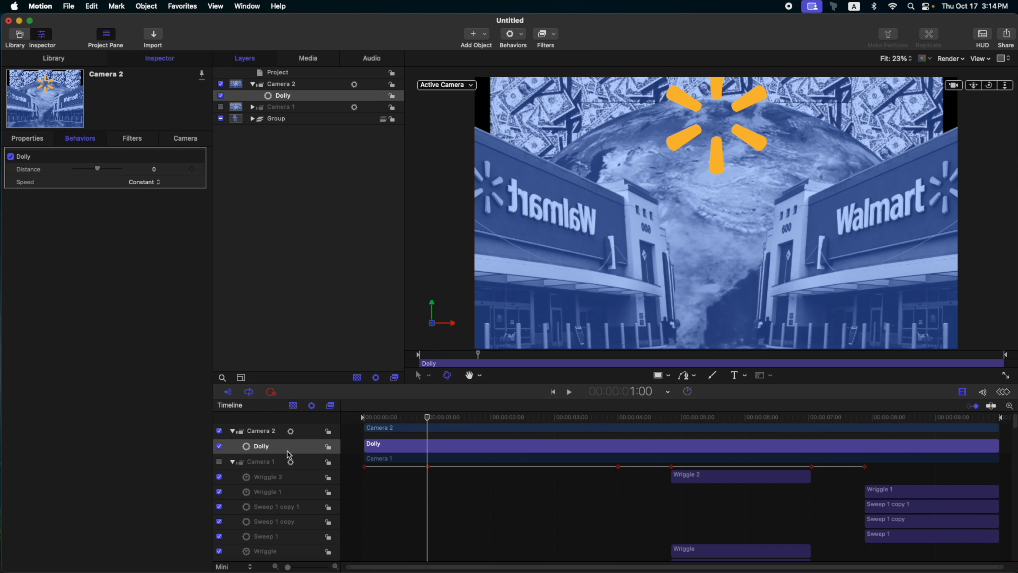
key(o)
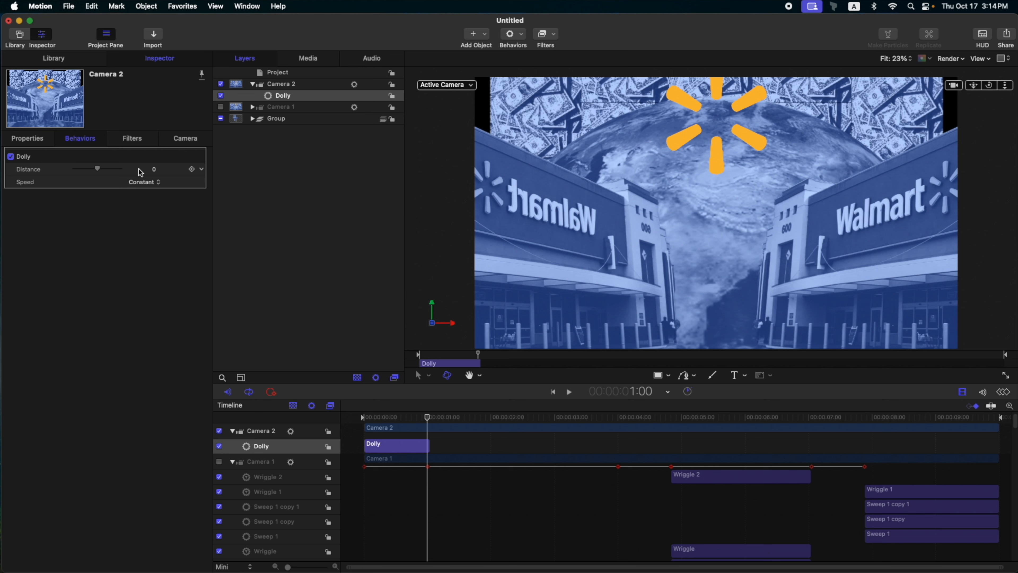
Step: Disable the Dolly behavior and set Camera 2's position to Y 472.04 px and Z -4530 px on the first frame
click(220, 96)
click(283, 83)
click(27, 138)
mouse_move(154, 208)
mouse_down()
mouse_move(154, 225)
mouse_move(163, 205)
mouse_move(143, 206)
mouse_move(162, 194)
mouse_move(143, 208)
mouse_move(145, 195)
mouse_move(143, 208)
mouse_up()
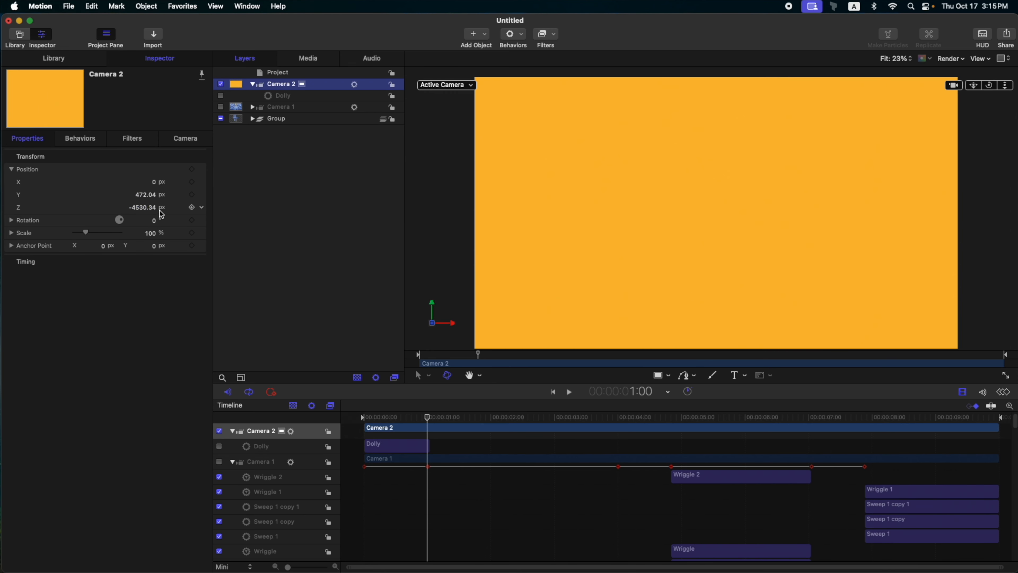
drag(420, 419, 364, 419)
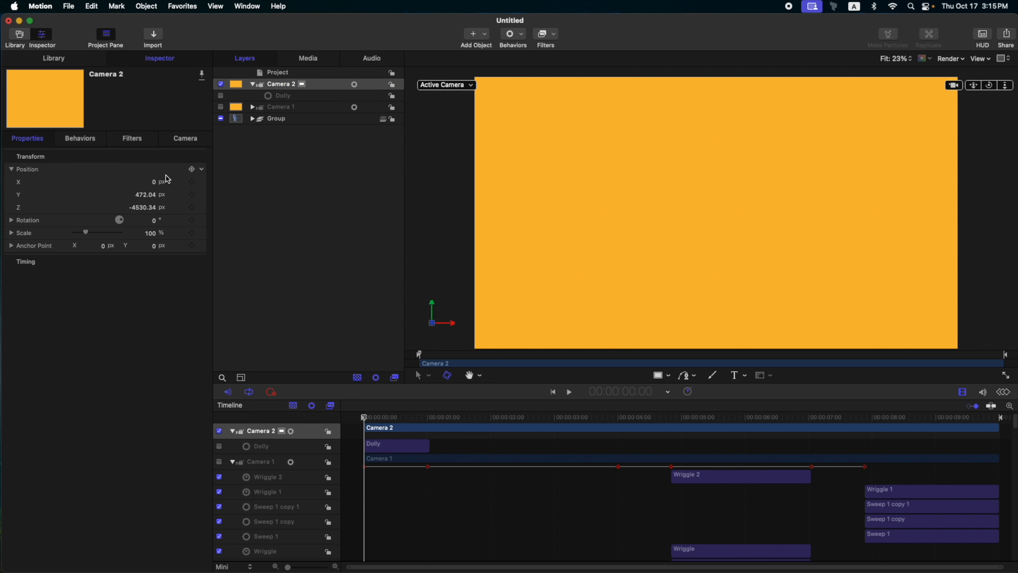
click(148, 208)
text(-)
Step: Re-enable Camera 2's Dolly behavior and set its distance to -4530 with Ease Both speed
click(299, 96)
click(220, 95)
click(428, 417)
click(155, 170)
drag(97, 169, 86, 169)
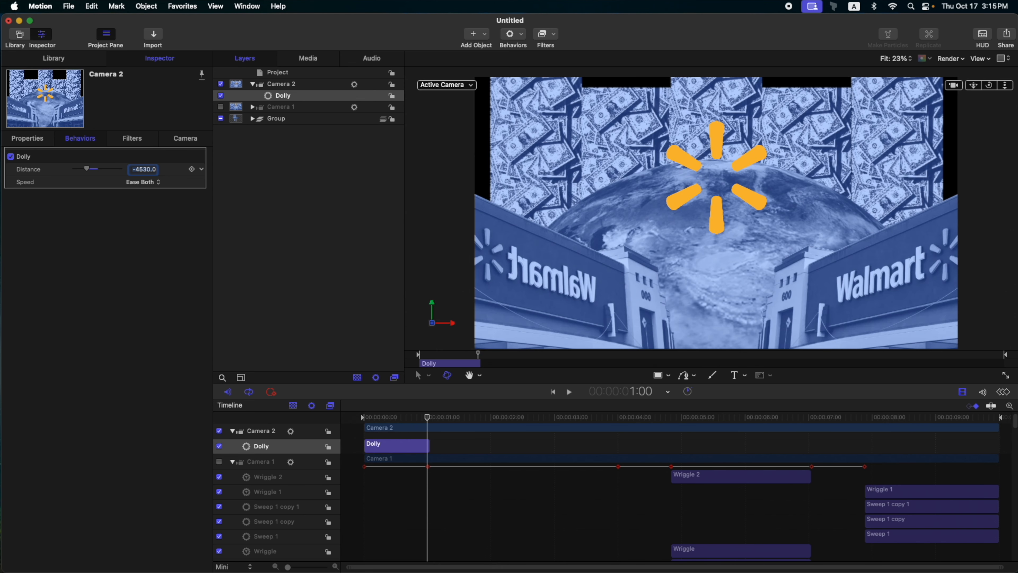
Step: Set Camera 2's angle of view to 35°
click(37, 141)
click(274, 85)
double_click(150, 182)
text(35)
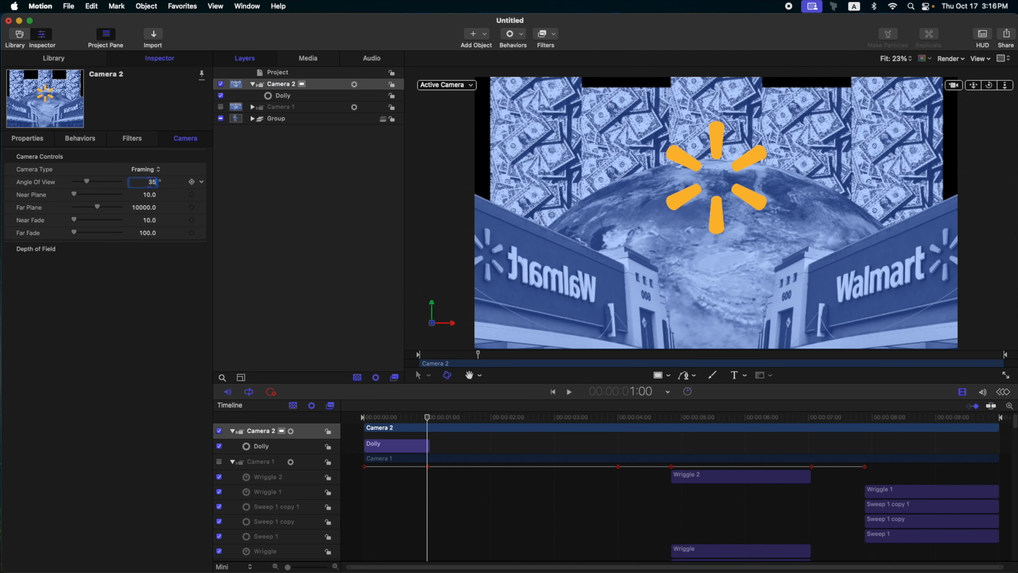
key(Return)
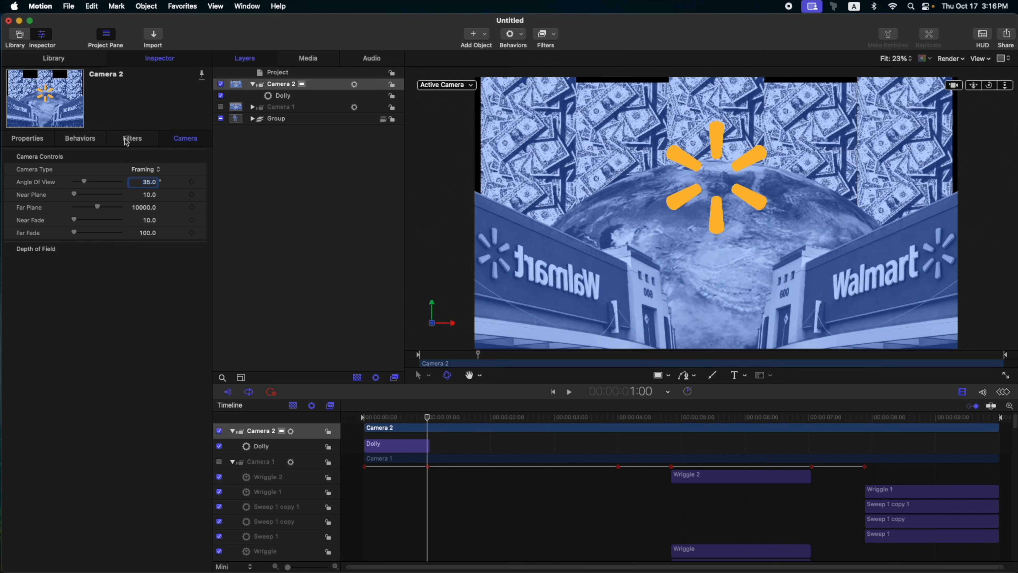
click(39, 142)
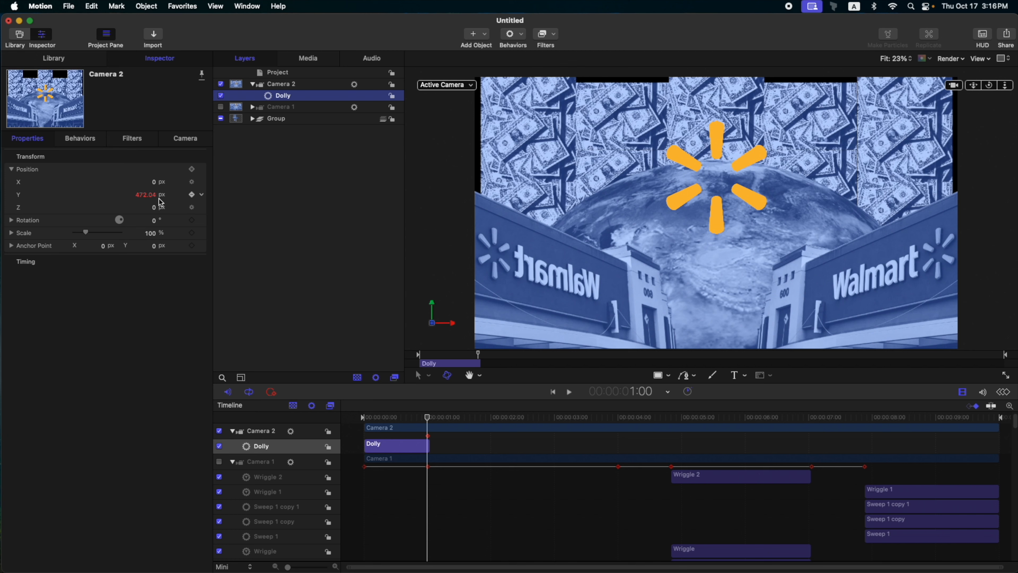
drag(428, 420, 364, 420)
click(192, 195)
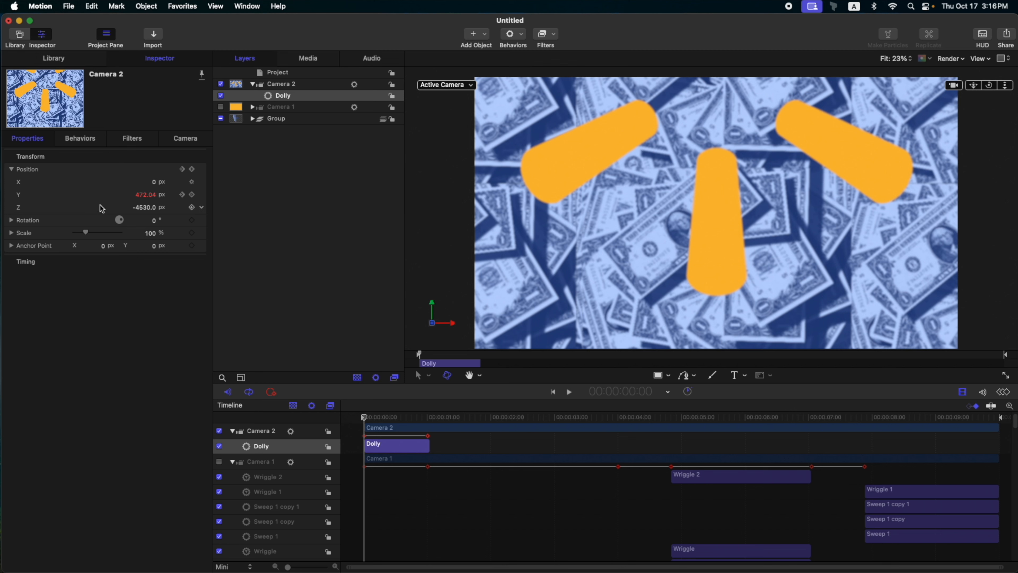
key(super+z)
Step: Disable the Dolly behavior and set Camera 2's Z position to -6000 px on the first frame
drag(390, 421, 347, 418)
click(221, 96)
drag(147, 208, 147, 208)
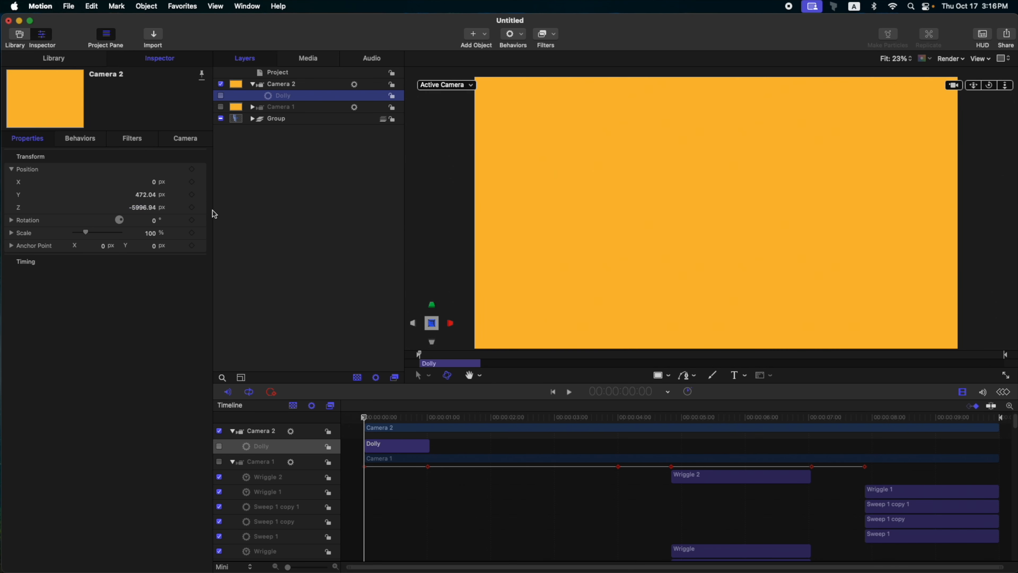
text(-6000)
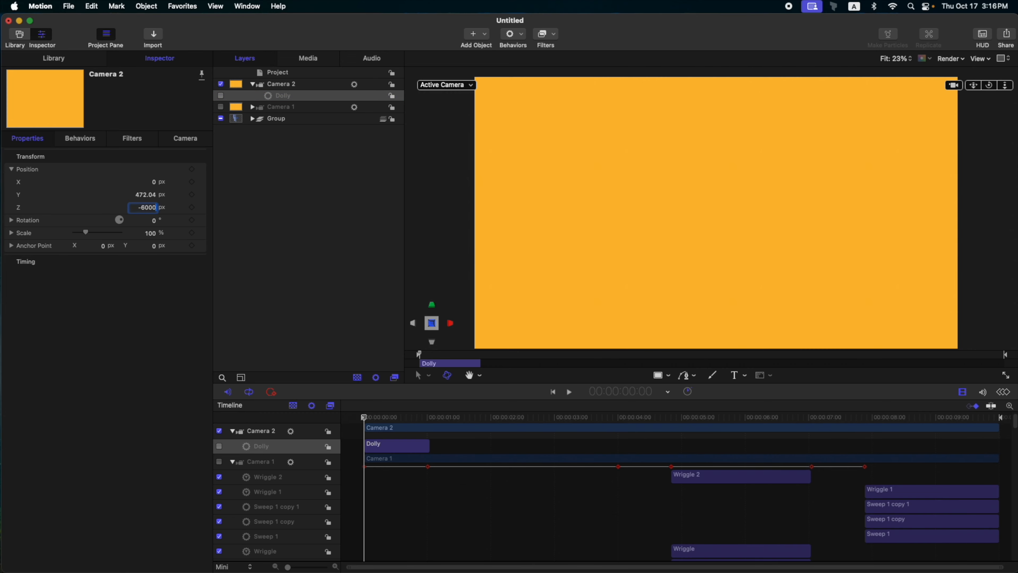
key(Return)
Step: Set the re-enabled Dolly behavior's distance to -6218 at 1:00 and play back the camera move
drag(364, 417, 428, 413)
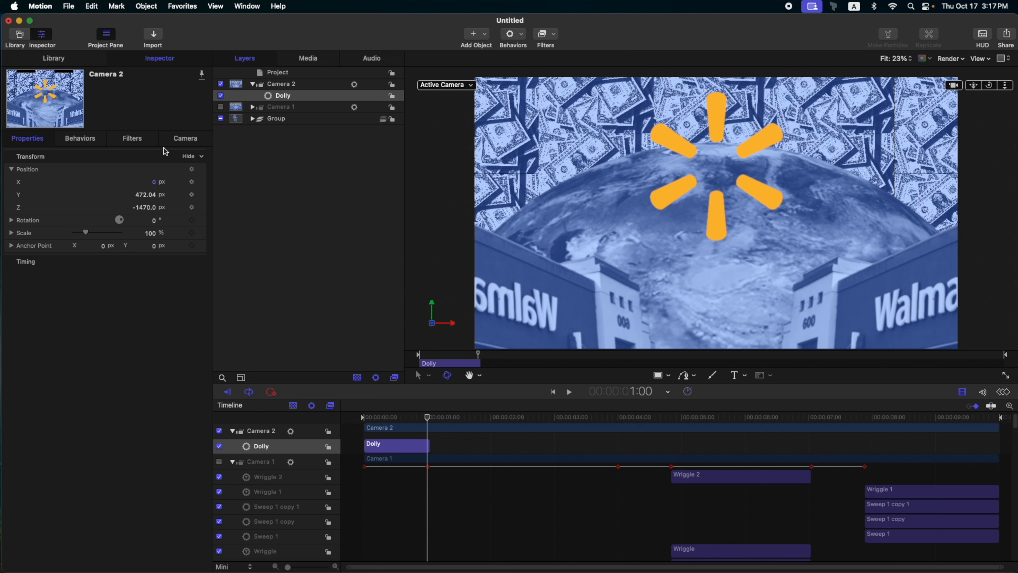
click(71, 138)
drag(143, 169, 143, 169)
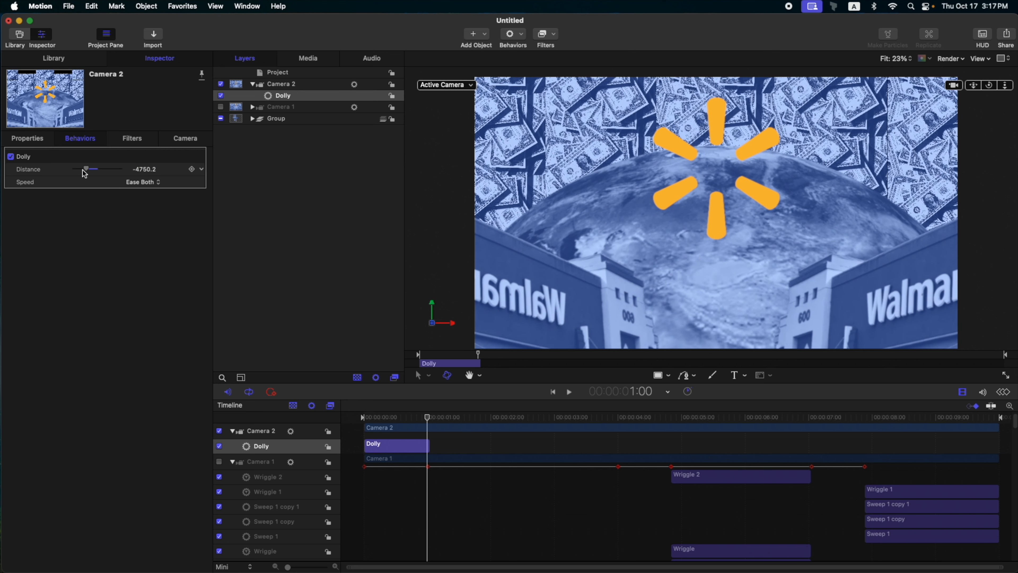
click(83, 171)
drag(84, 173, 85, 172)
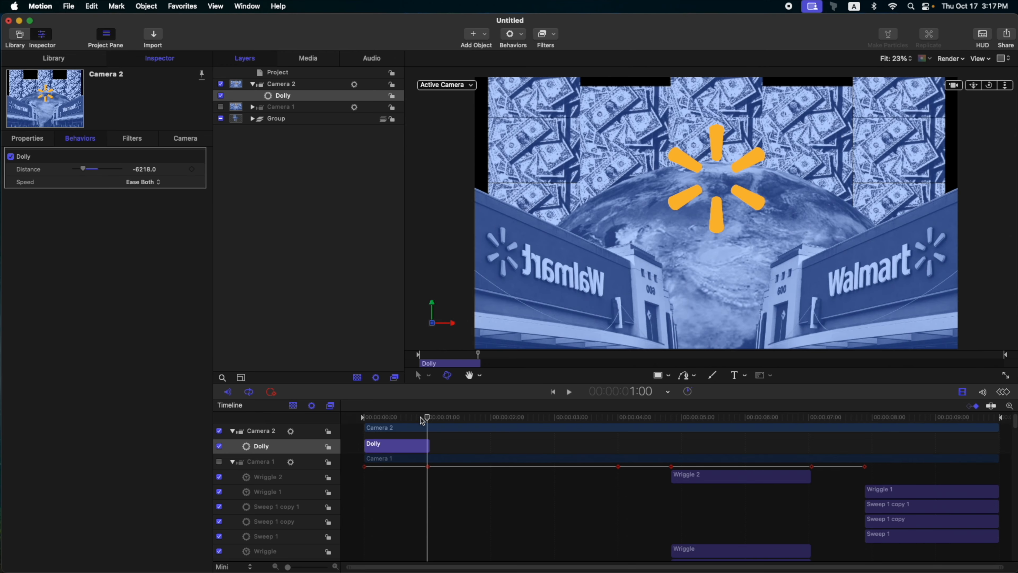
key(space)
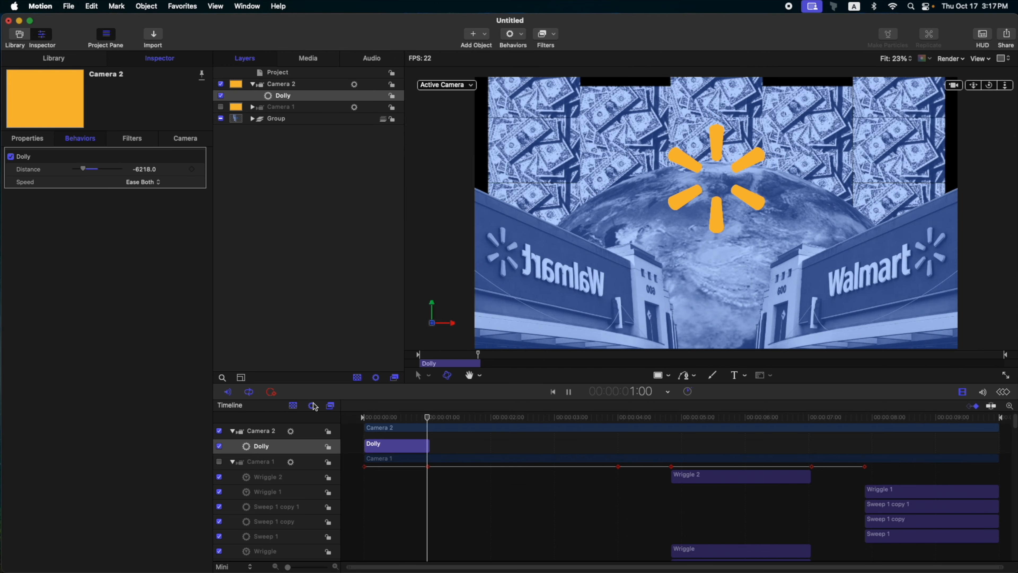
key(space)
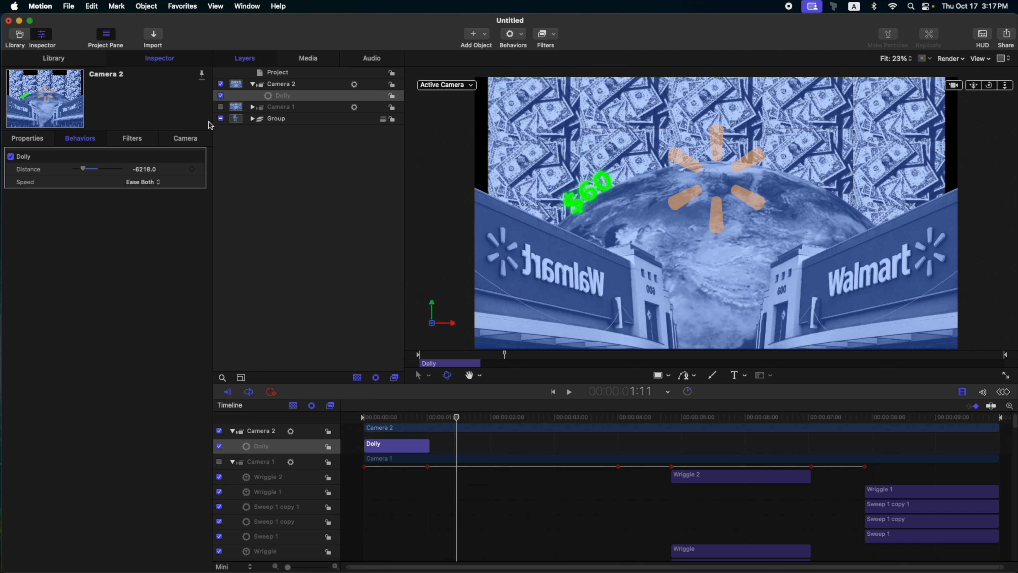
Step: Keyframe Camera 2's Y position at 1:00 with a value of 77.04 px
click(290, 86)
click(428, 417)
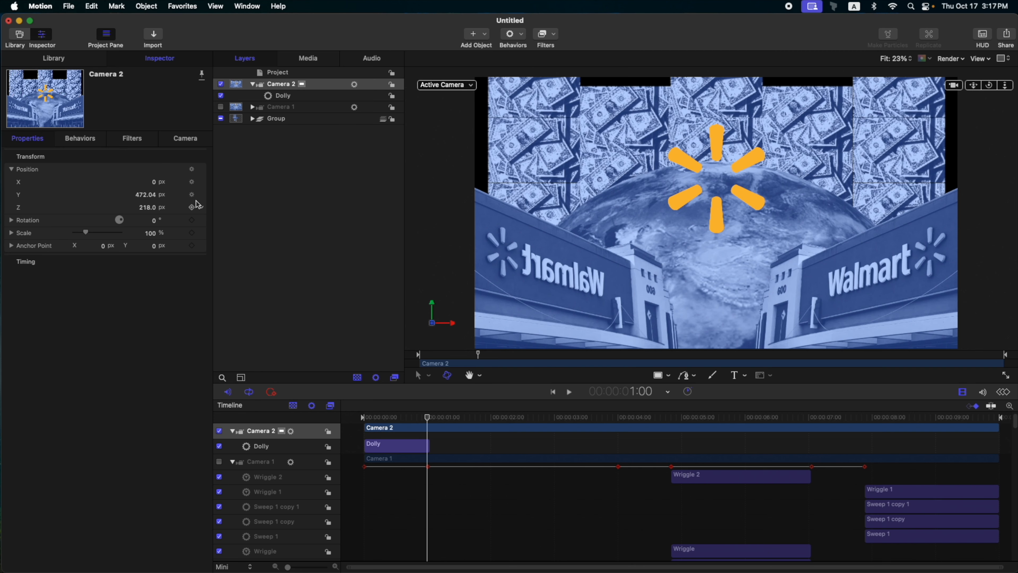
click(192, 195)
drag(145, 195, 146, 149)
drag(146, 195, 145, 236)
mouse_move(146, 195)
mouse_down()
mouse_move(146, 215)
mouse_move(152, 197)
mouse_up()
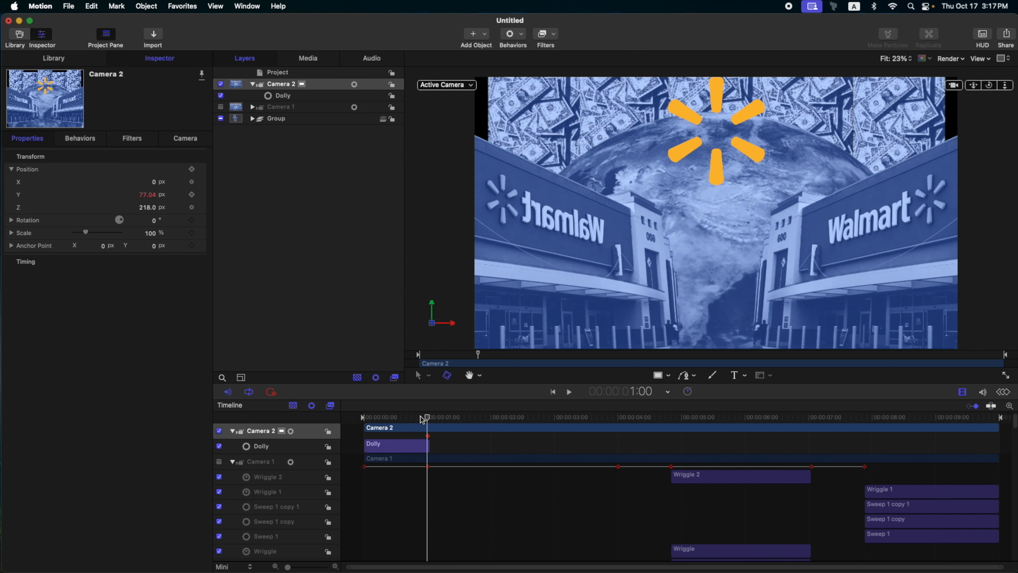
Step: Keyframe Camera 2's Y position on the first frame at 485.17 px and play the move
key(Home)
click(192, 194)
drag(146, 194, 145, 131)
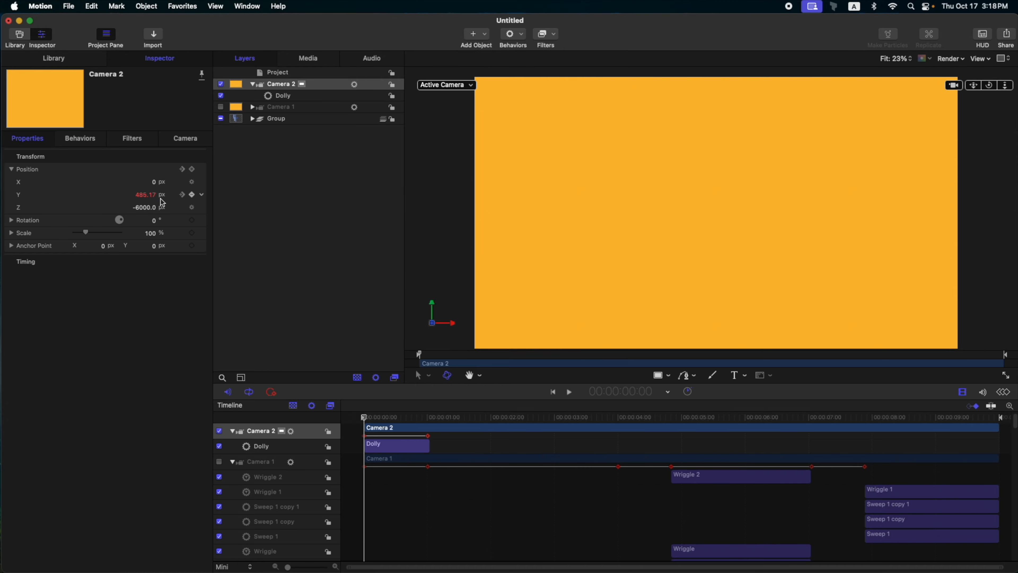
key(space)
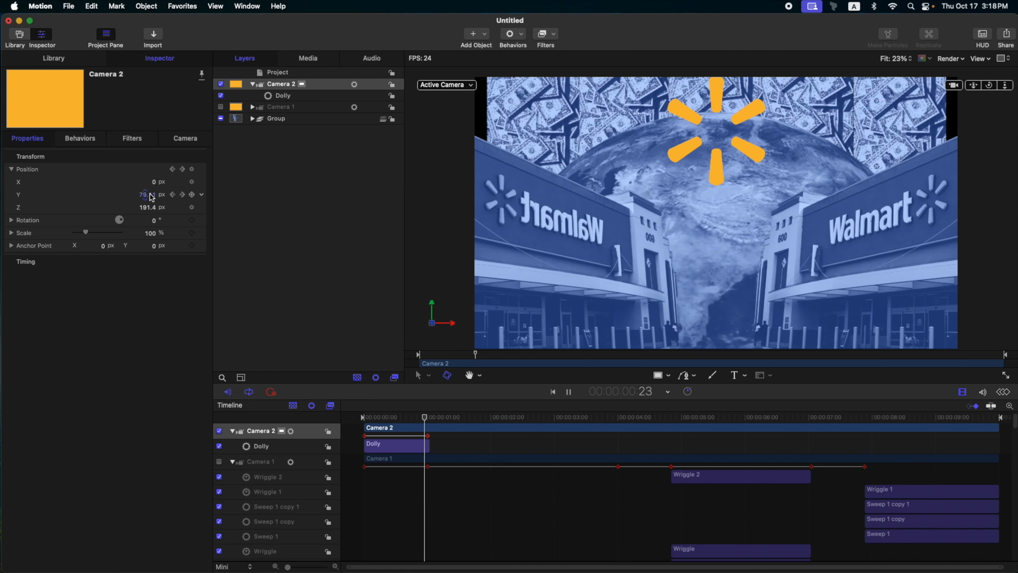
key(space)
Step: Compare the Walmart scene at 1:00 through Camera 1 and Camera 2 by toggling each camera
click(428, 413)
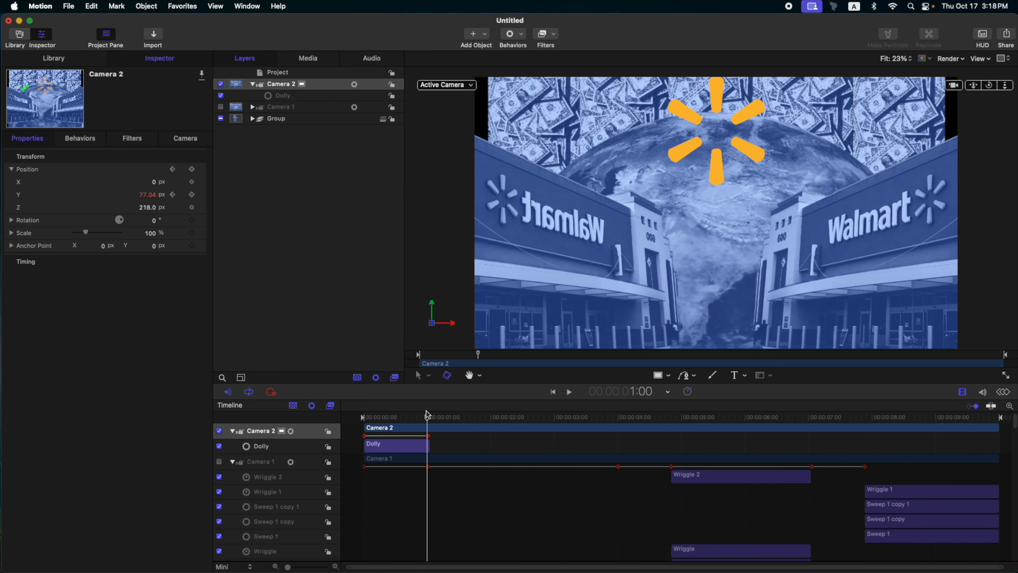
click(221, 83)
click(221, 107)
click(220, 106)
click(220, 84)
Step: Set Camera 2's depth-of-field blur amount to 100, undo a trial focus offset change and check the frame at 1:00
click(187, 140)
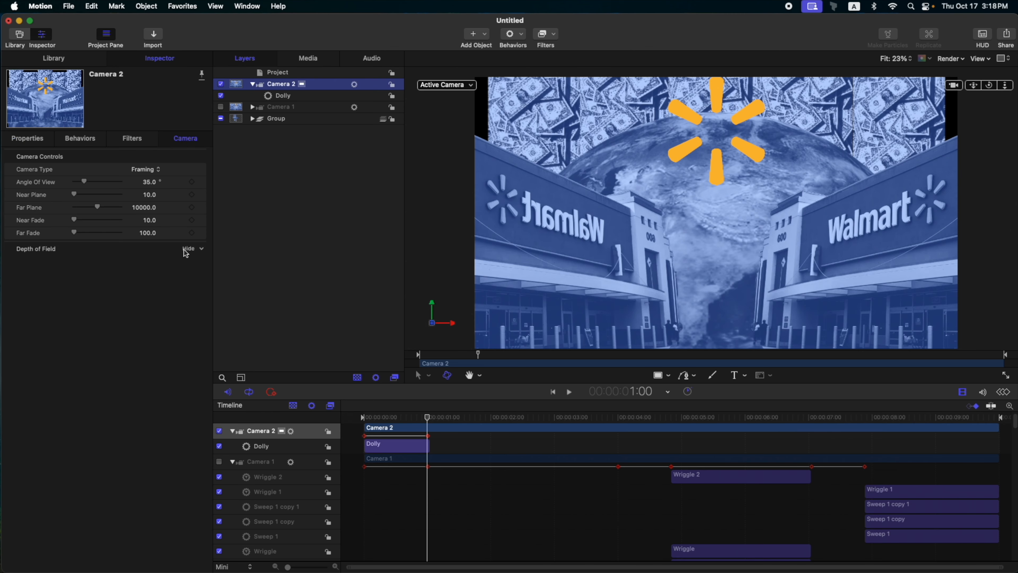
click(298, 107)
click(292, 84)
drag(78, 261, 120, 261)
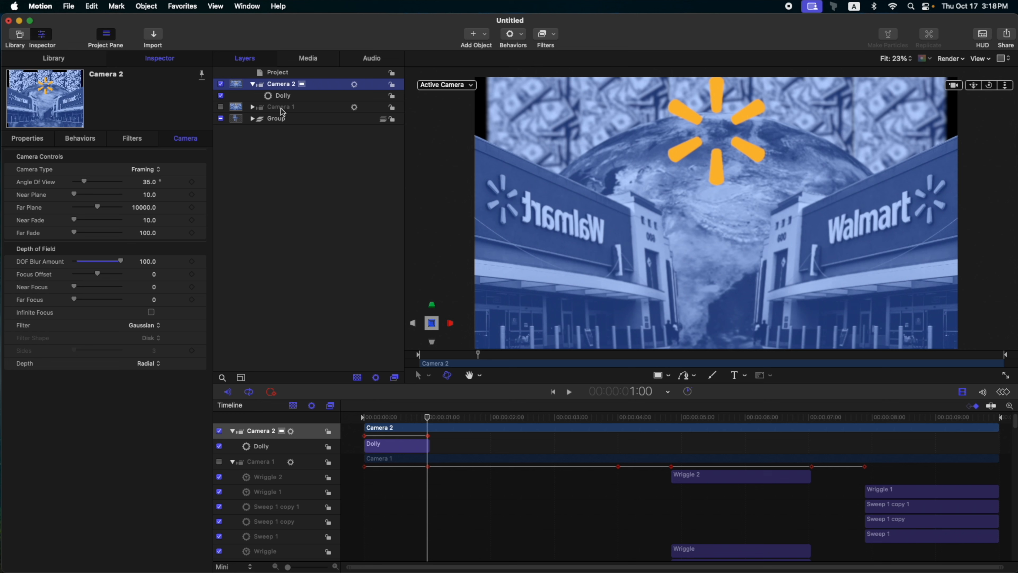
mouse_move(97, 276)
mouse_down()
mouse_move(105, 277)
mouse_move(96, 275)
mouse_up()
key(super+z)
drag(410, 417, 427, 417)
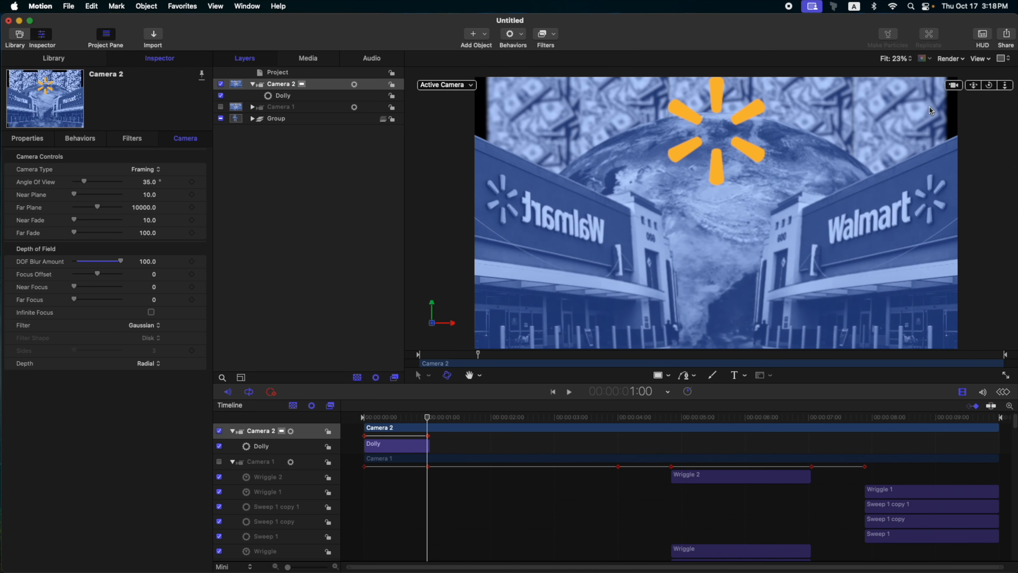
Step: Set the Z position of the MONEY F group inside S1 to -693.32 px
click(30, 138)
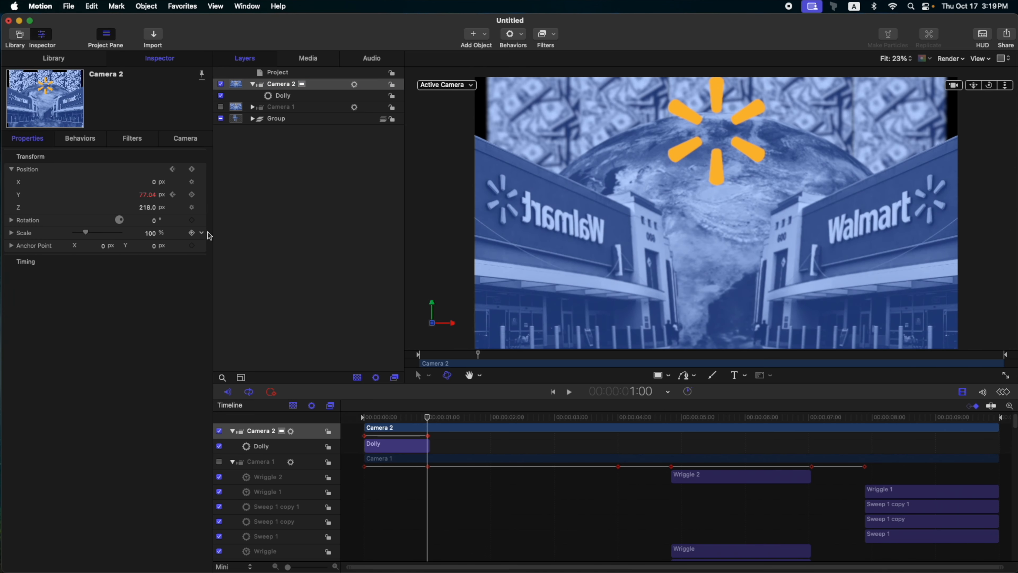
click(252, 119)
click(262, 143)
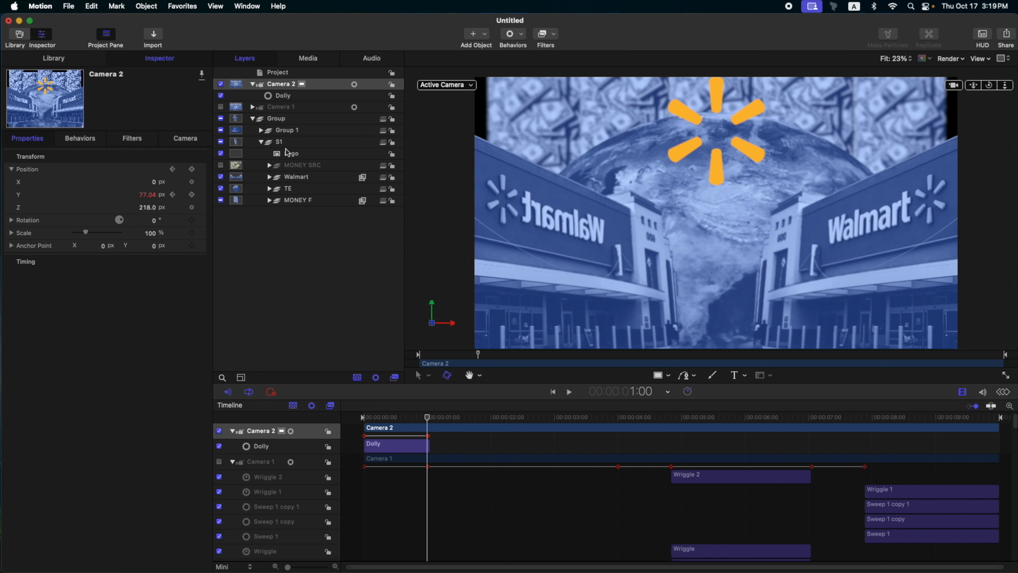
click(320, 202)
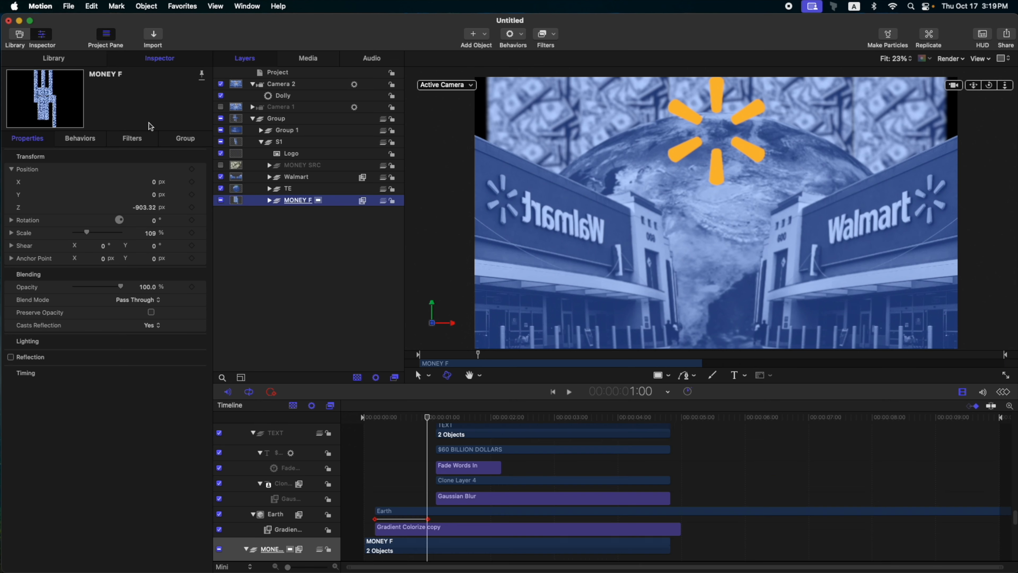
drag(144, 211, 225, 211)
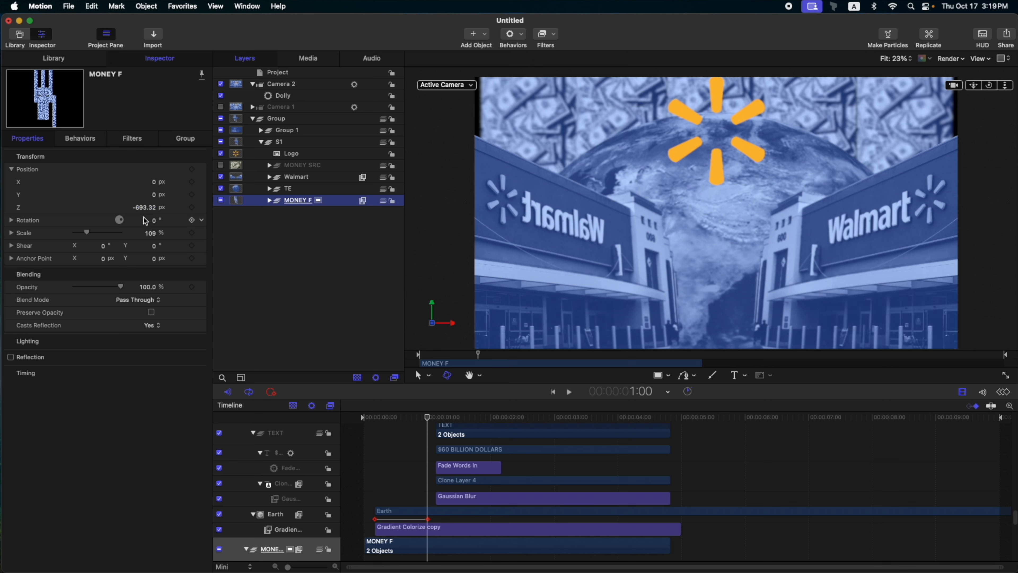
Step: Set the Z position of the MONEY F group to -530.32 px and play back the result
drag(145, 210, 168, 210)
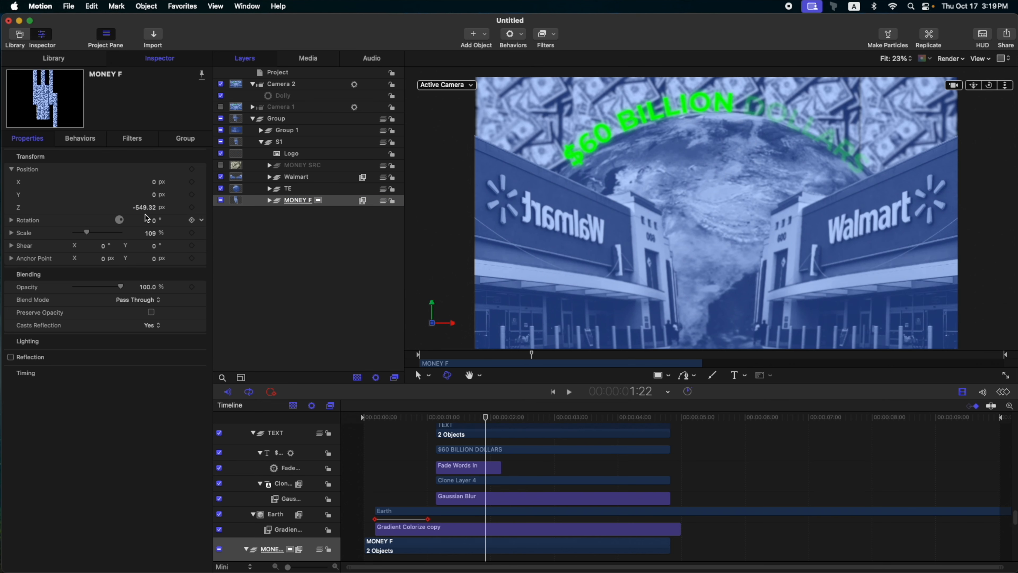
drag(145, 208, 153, 208)
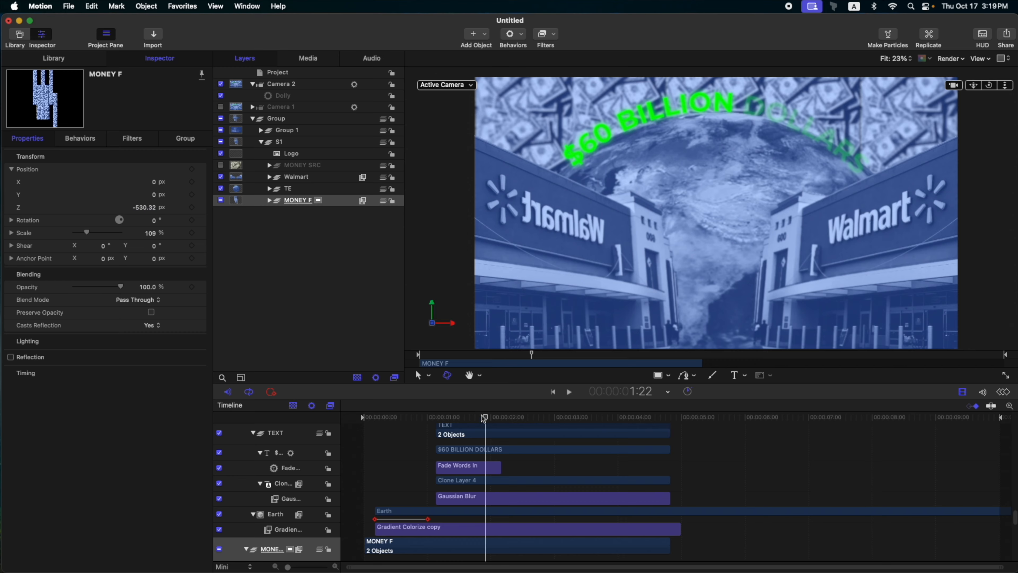
key(space)
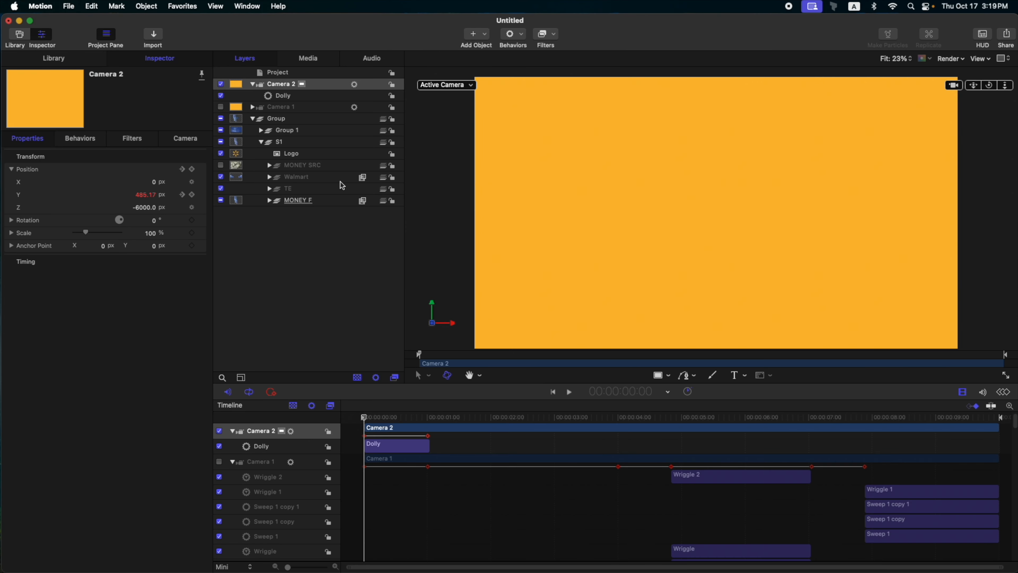
Step: Add a Wriggle parameter behavior to Camera 2's Position
click(203, 157)
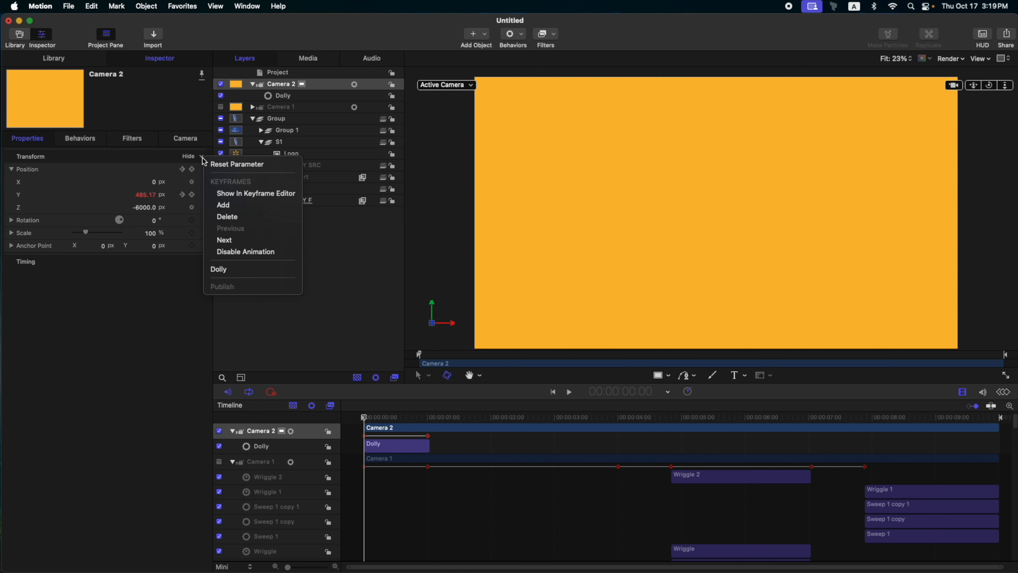
click(202, 157)
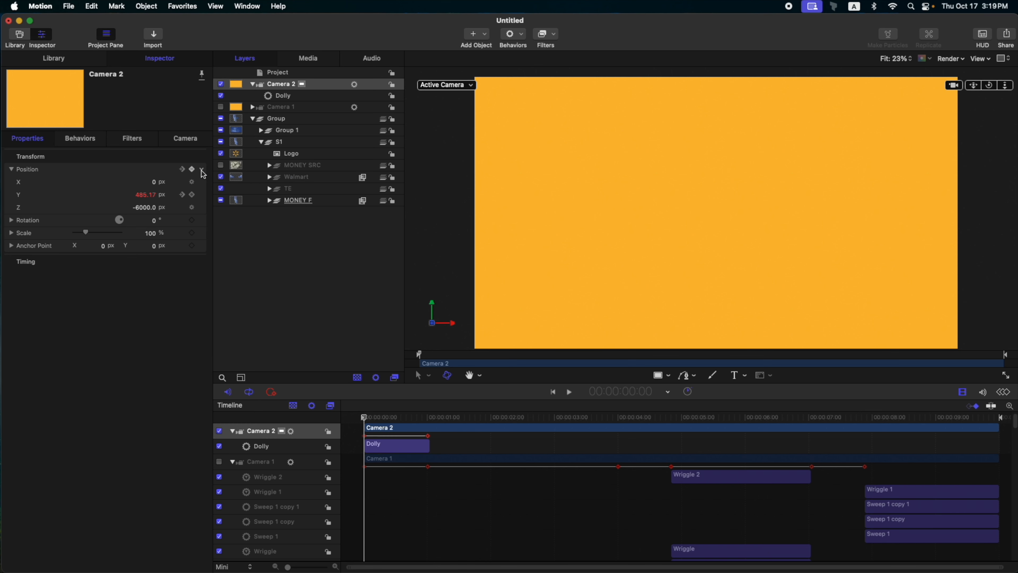
click(201, 169)
mouse_move(259, 299)
click(335, 498)
click(428, 418)
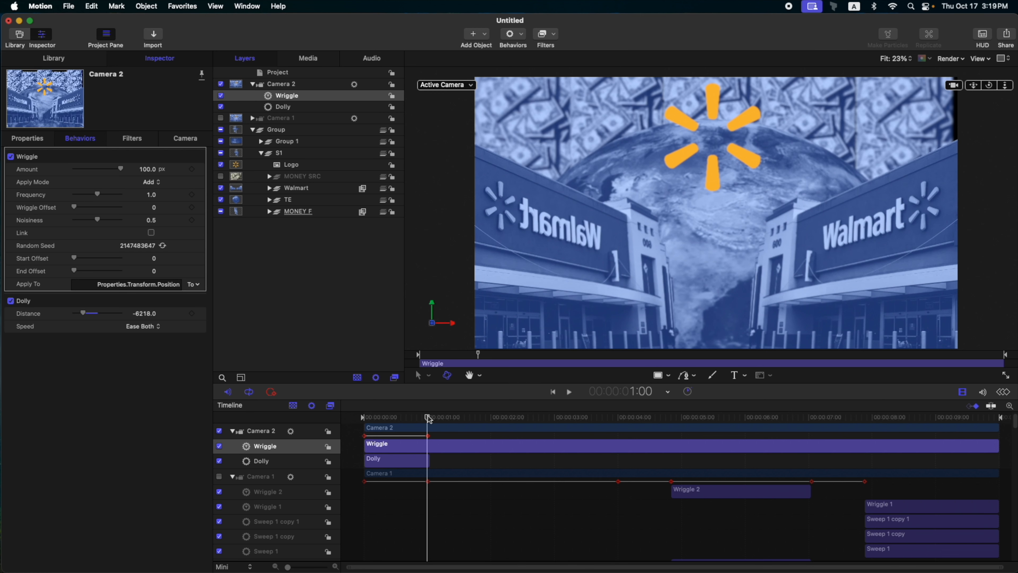
Step: Start Camera 2's Wriggle at 1:00, in Add and Subtract mode with amount 23 px, frequency 0.19 and noisiness 0.04
key(i)
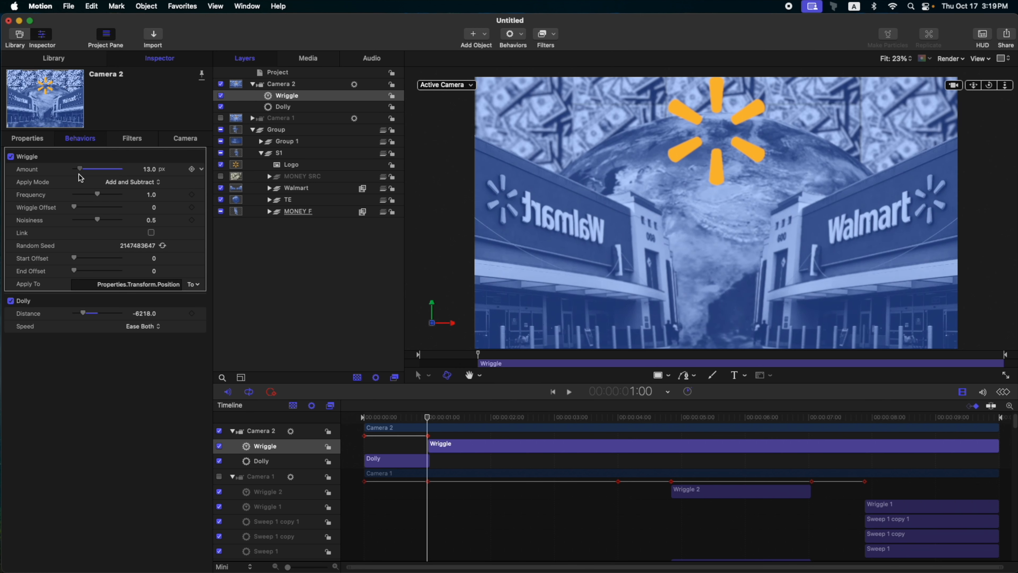
drag(79, 174, 78, 195)
drag(97, 220, 76, 221)
Step: Trim Camera 2's Wriggle to end at 3:23 and raise its frequency to 0.29 and noisiness to 0.13
drag(428, 420, 618, 481)
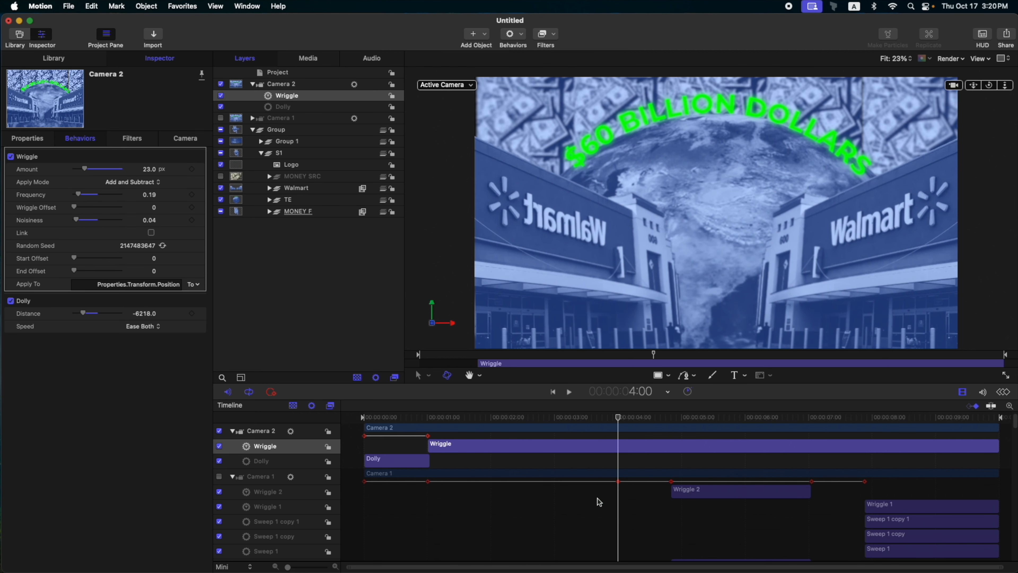
scroll(597, 501, up, 1)
key(o)
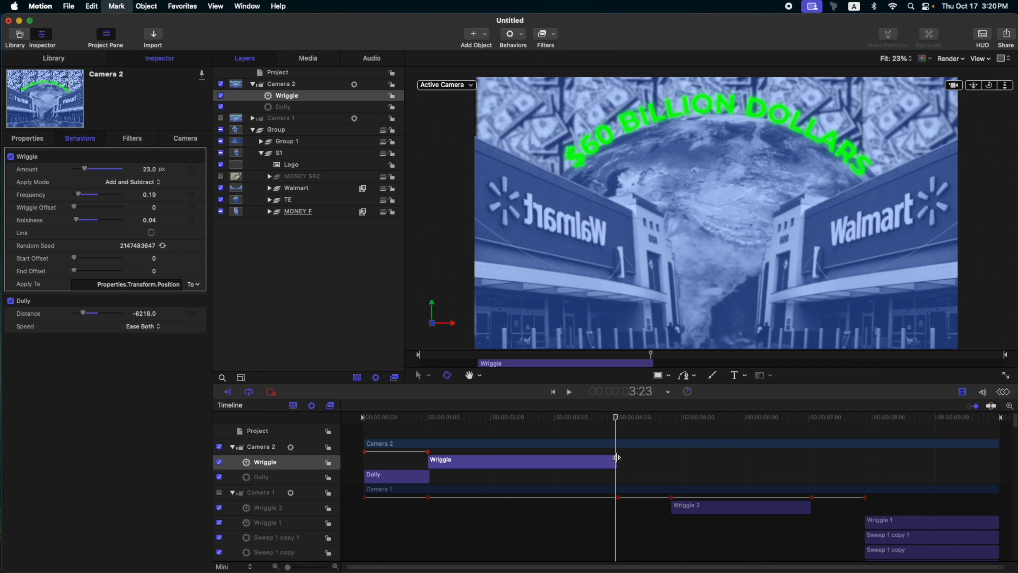
key(Left)
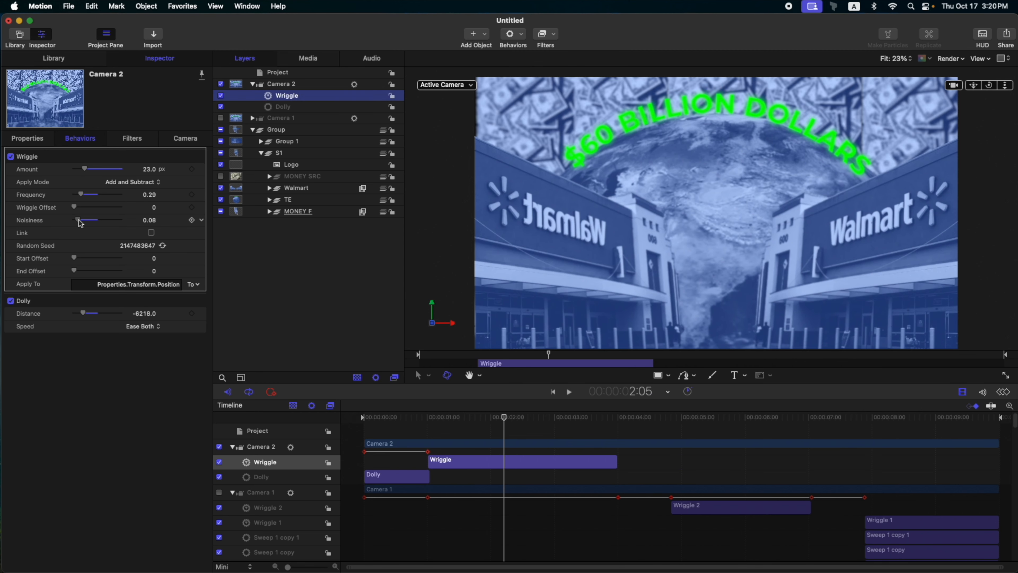
drag(78, 220, 80, 220)
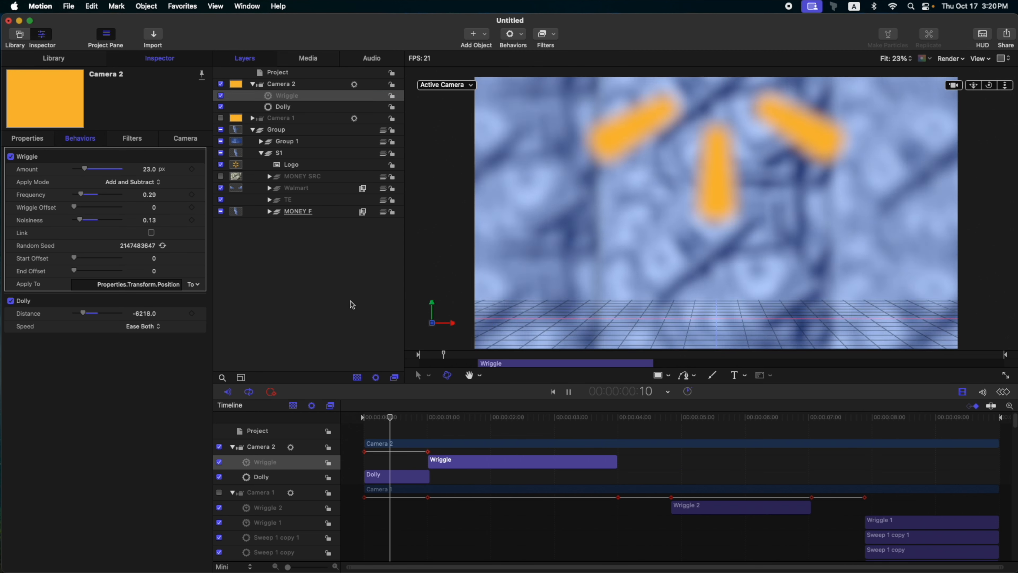
Step: Add a third camera to the project and trim it to start at 4:00
click(616, 417)
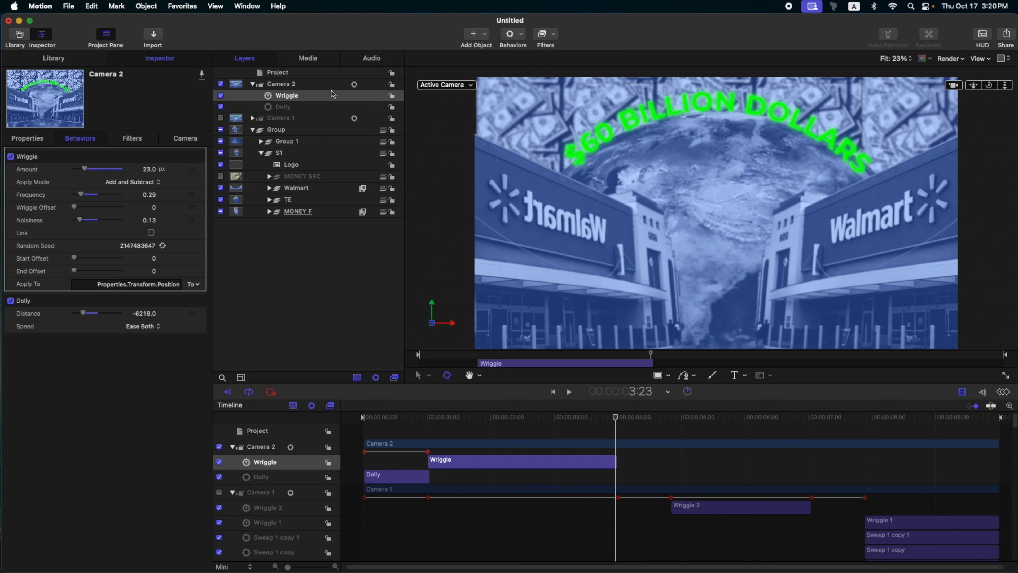
click(477, 39)
click(534, 65)
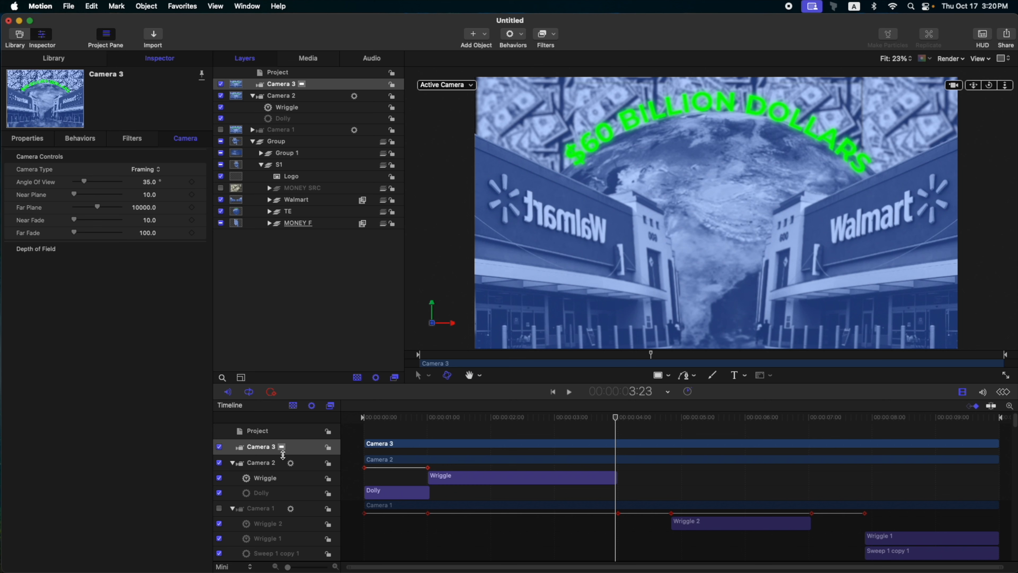
drag(617, 420, 619, 420)
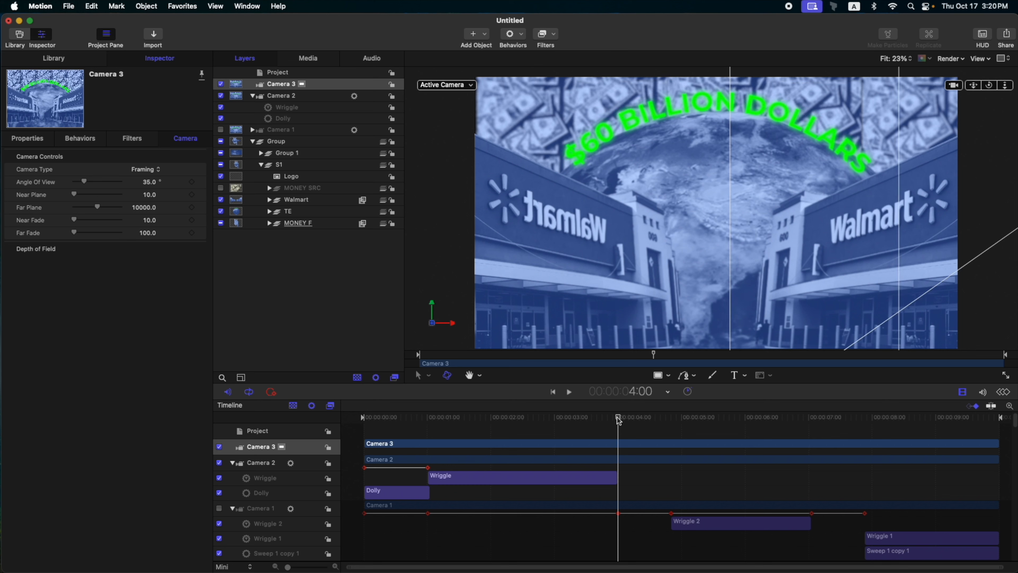
key(i)
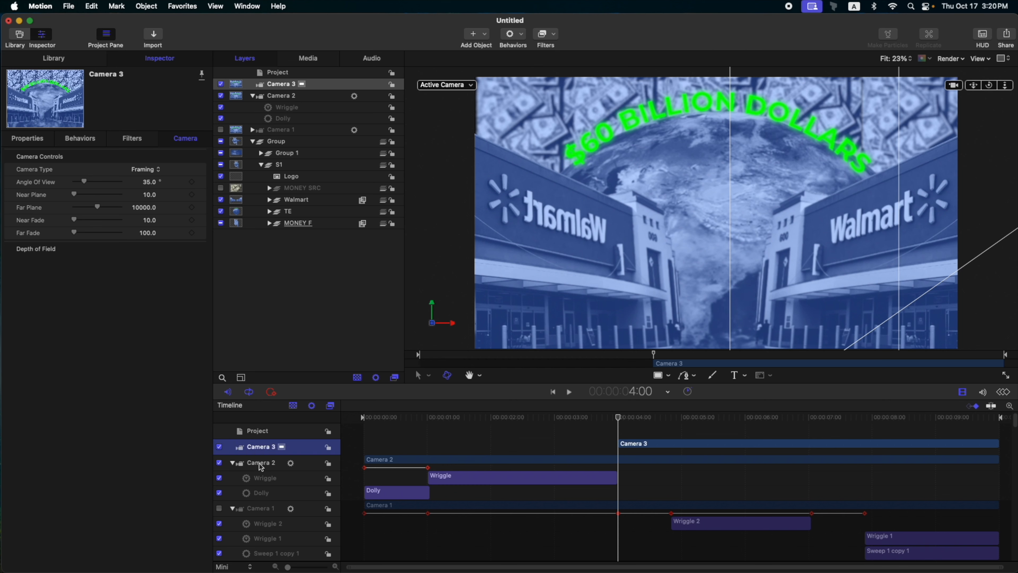
Step: Trim Camera 2 to end at 3:23, in line with its Wriggle behavior
click(259, 463)
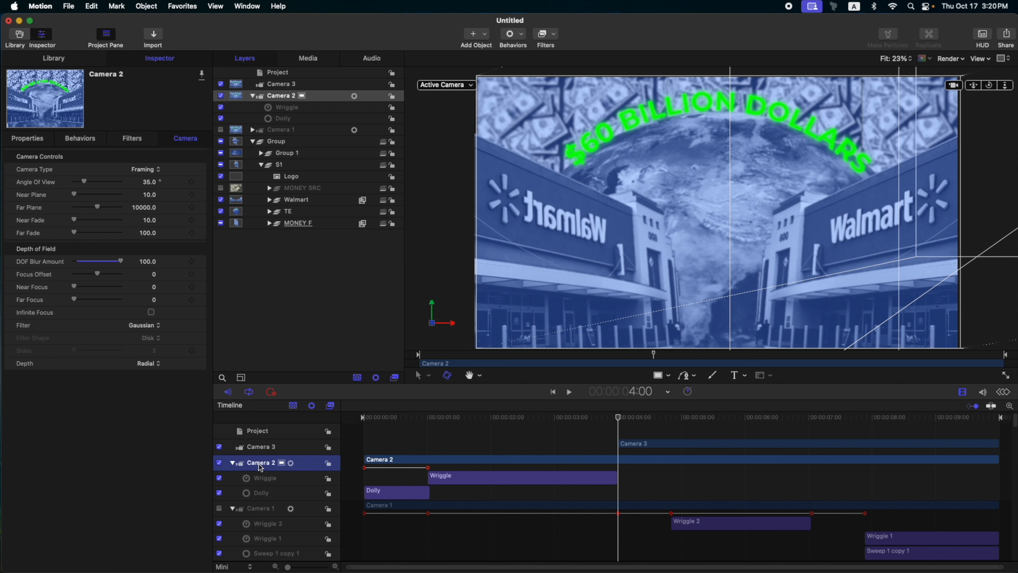
key(Left)
click(265, 477)
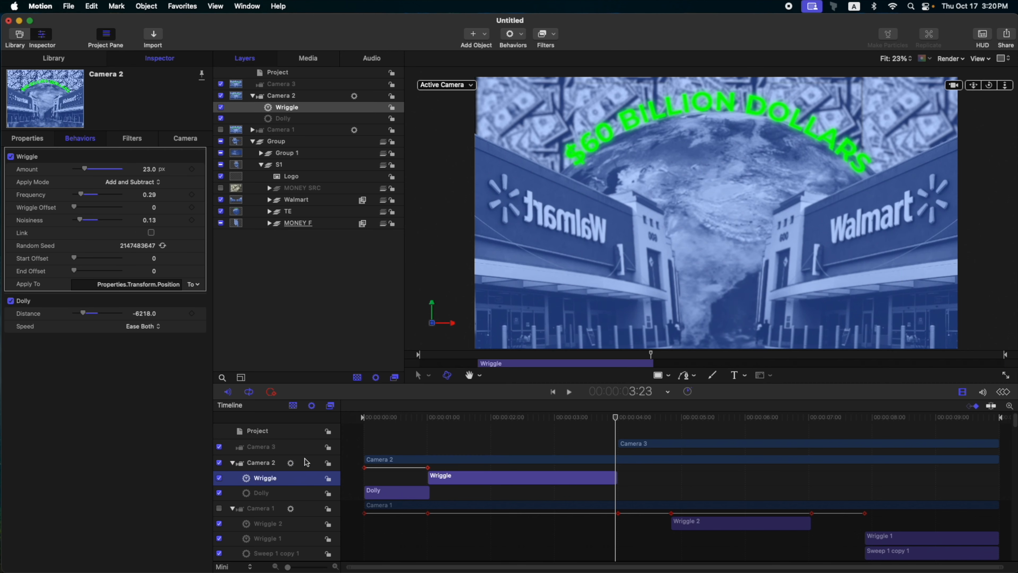
click(261, 463)
Step: Set Camera 3's depth-of-field blur amount to 100 at 4:00
click(273, 84)
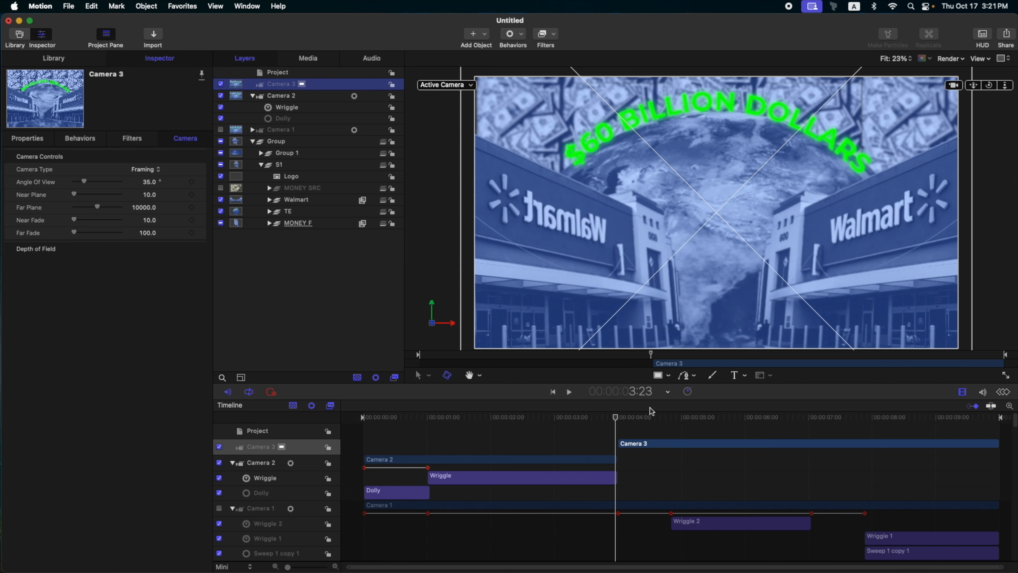
key(Right)
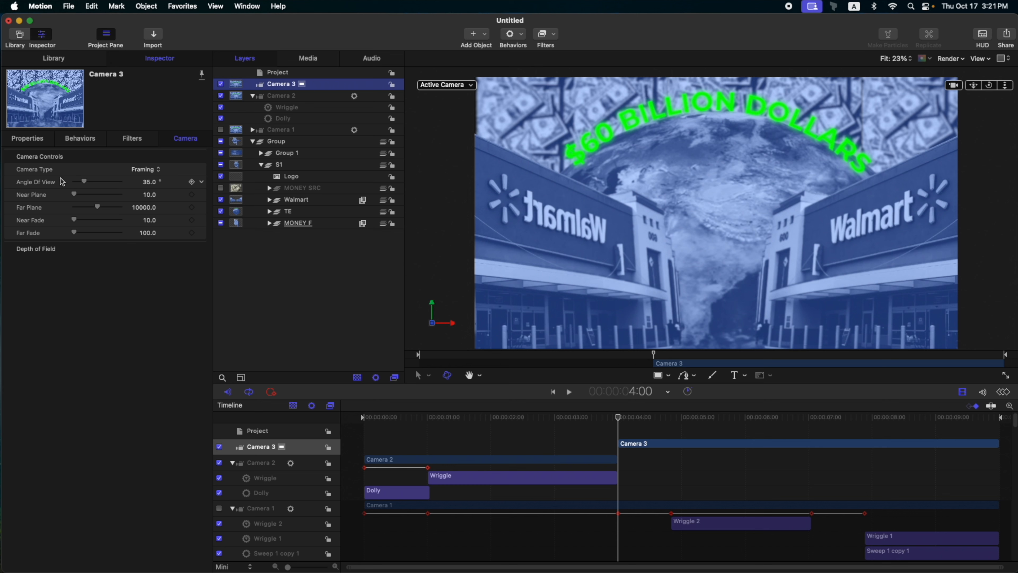
click(280, 96)
click(280, 86)
click(189, 248)
mouse_move(618, 419)
mouse_down()
mouse_move(626, 418)
mouse_move(618, 416)
mouse_up()
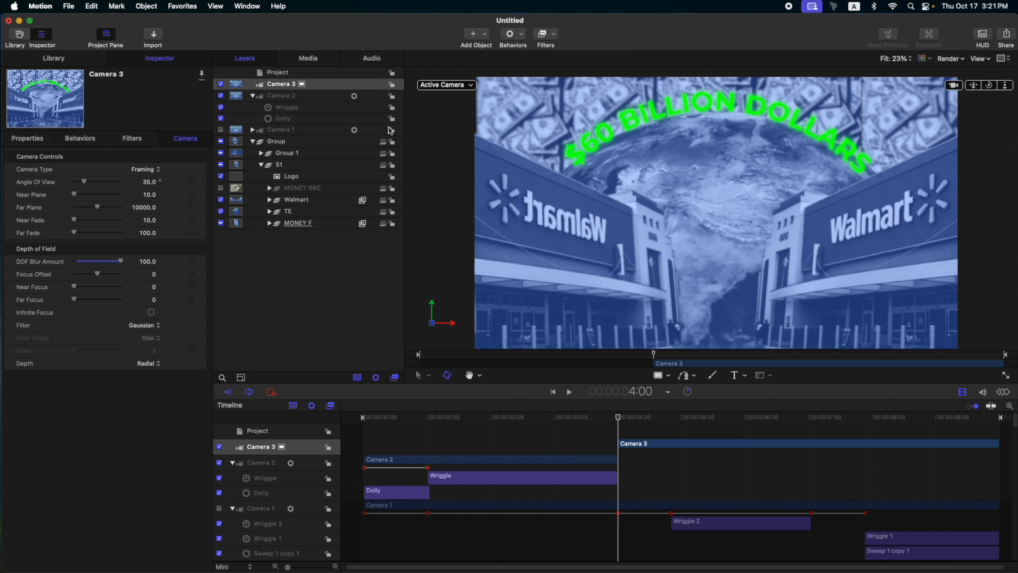
Step: Add a Framing behavior to Camera 3 with the S2-P1 group as its target, and trim it to end at 4:20
click(511, 37)
mouse_move(521, 76)
click(611, 99)
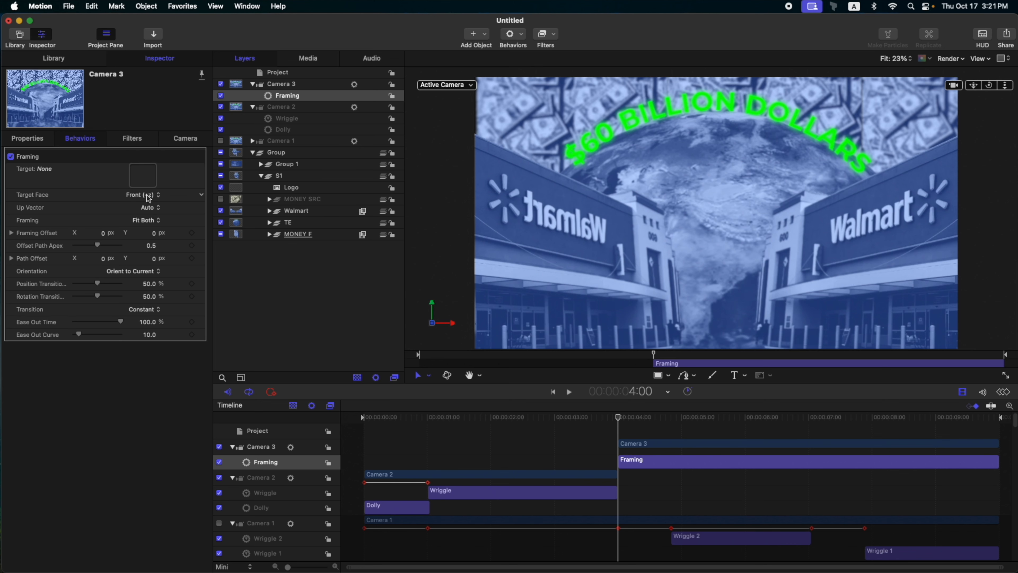
click(265, 177)
click(261, 164)
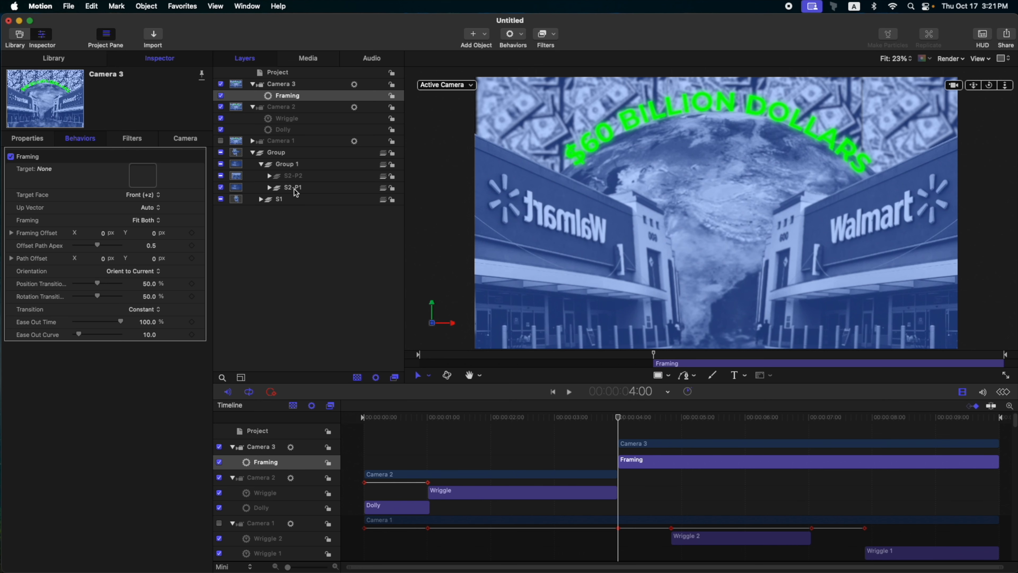
drag(284, 191, 144, 175)
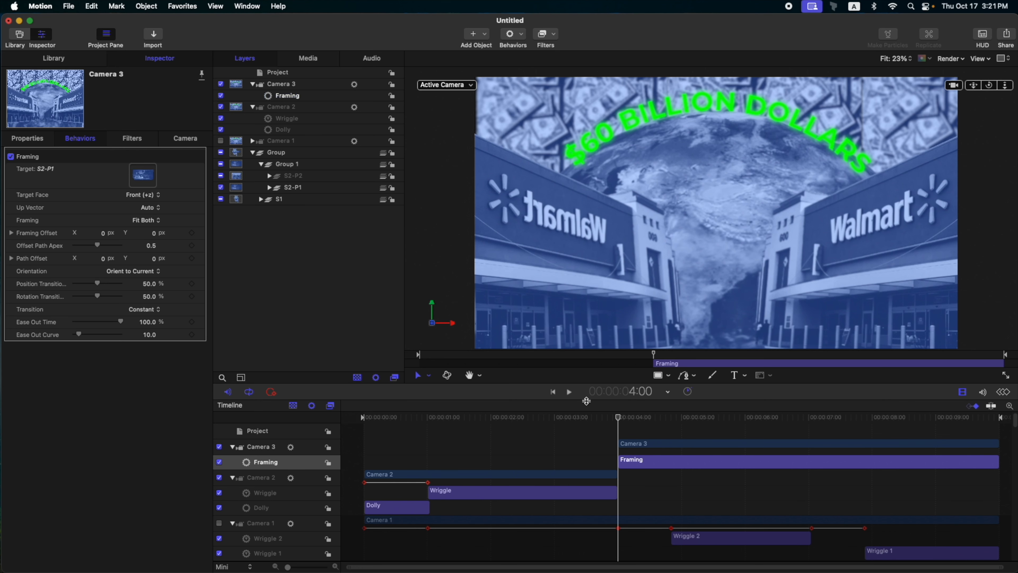
click(671, 418)
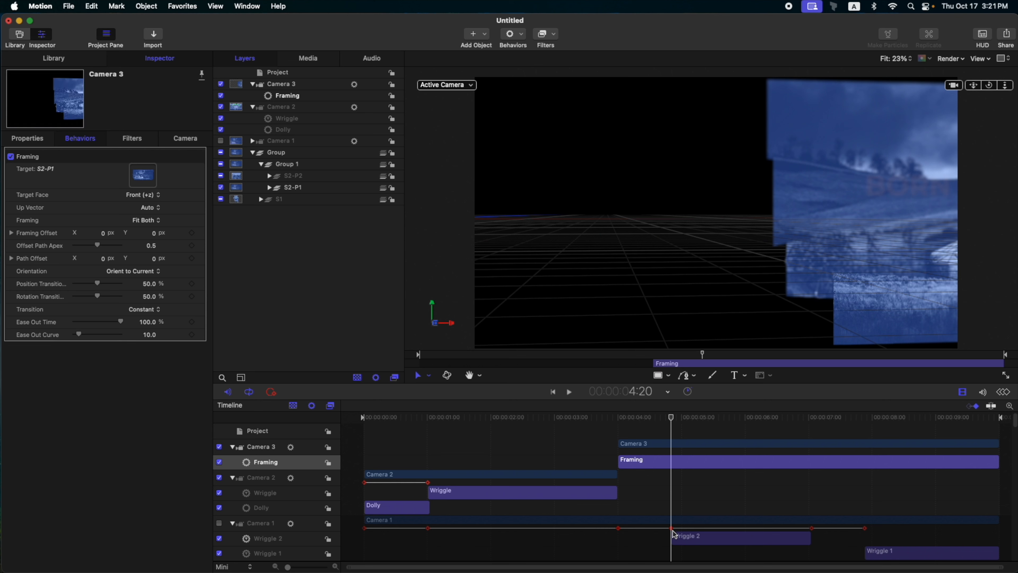
key(o)
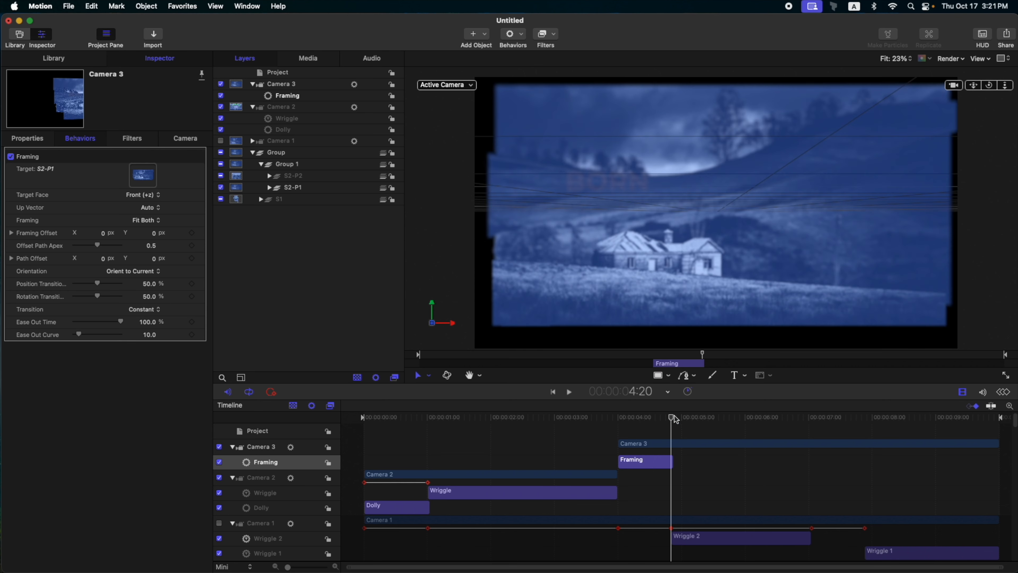
Step: Set the Framing offset to 50 px in Y and 460 px in Z, checking the move by scrubbing
click(11, 233)
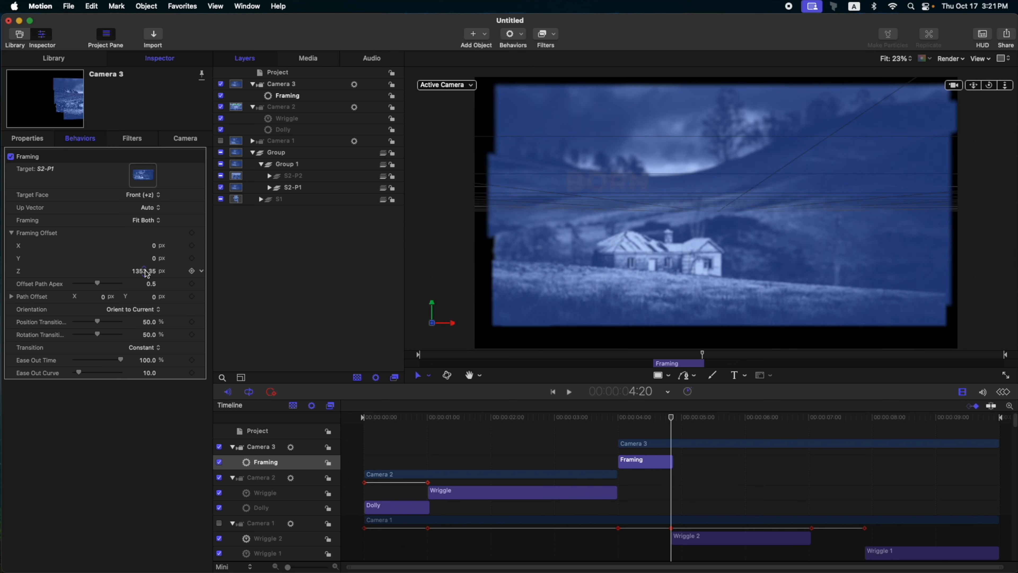
drag(148, 277, 159, 259)
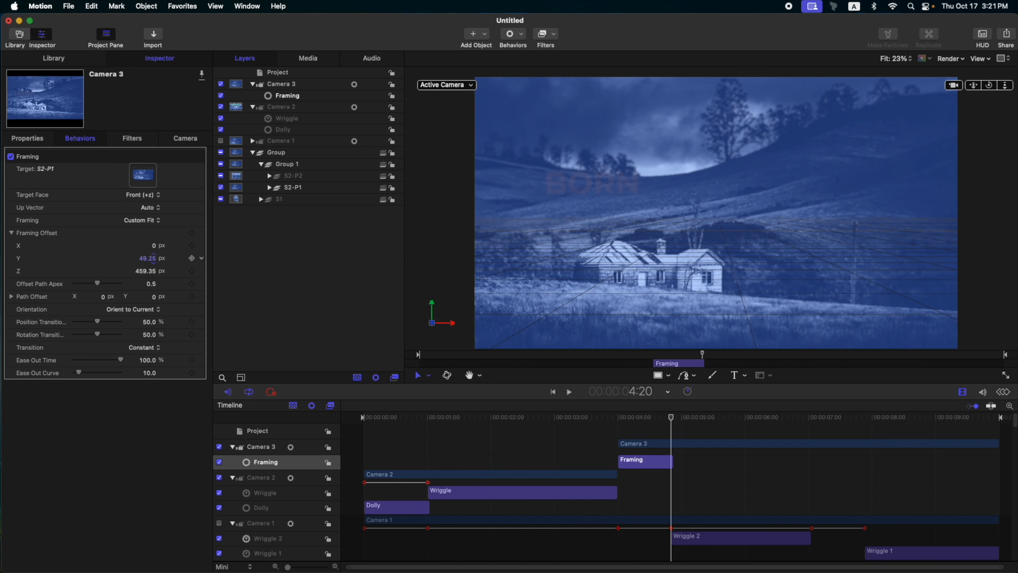
drag(611, 419, 656, 419)
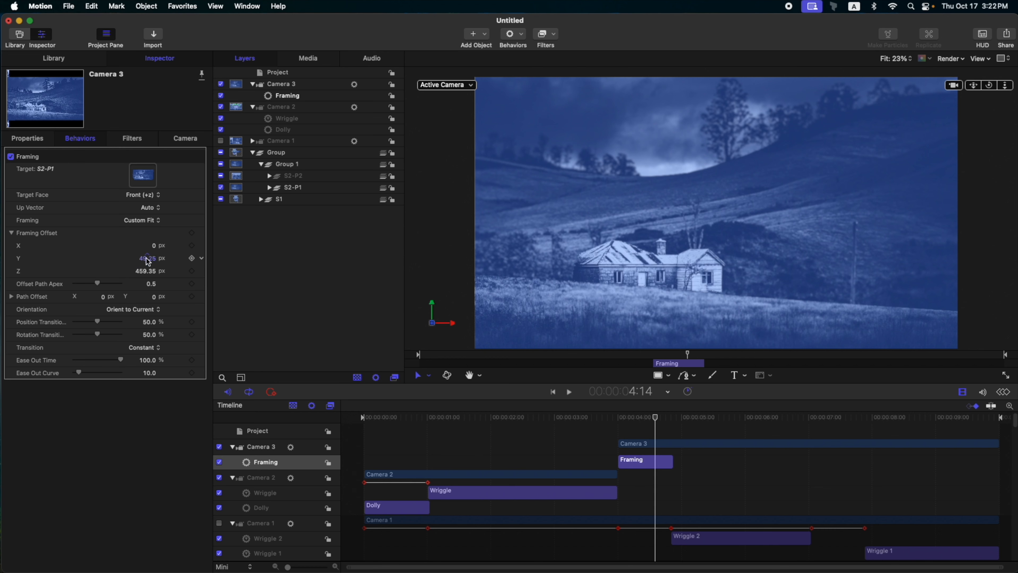
text(50)
key(Tab)
text(460)
drag(619, 420, 655, 421)
Step: Add a Sweep behavior to Camera 3 with end angle 1°, speed Ease Both and axis Roll Z
click(656, 443)
click(513, 36)
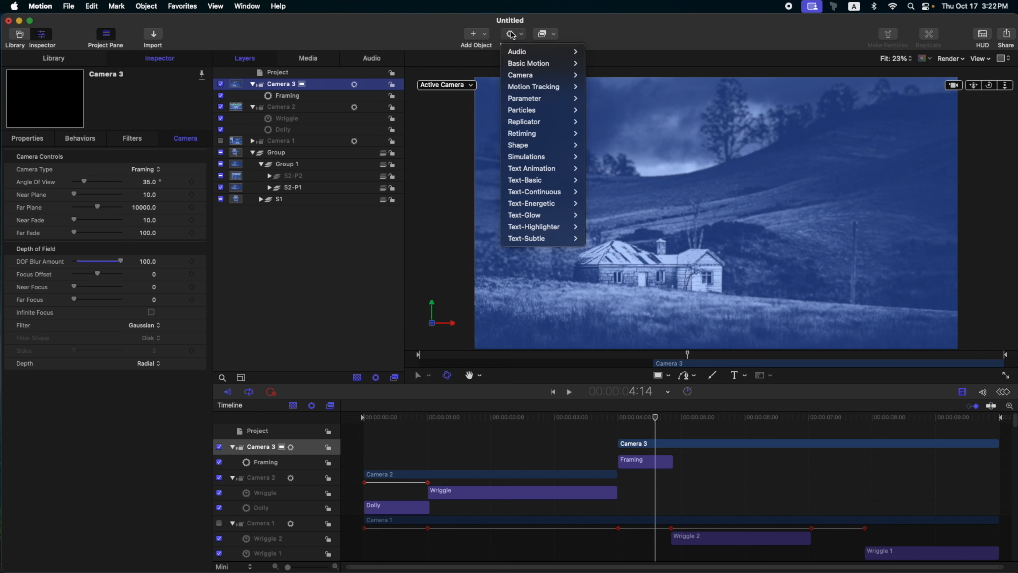
mouse_move(541, 75)
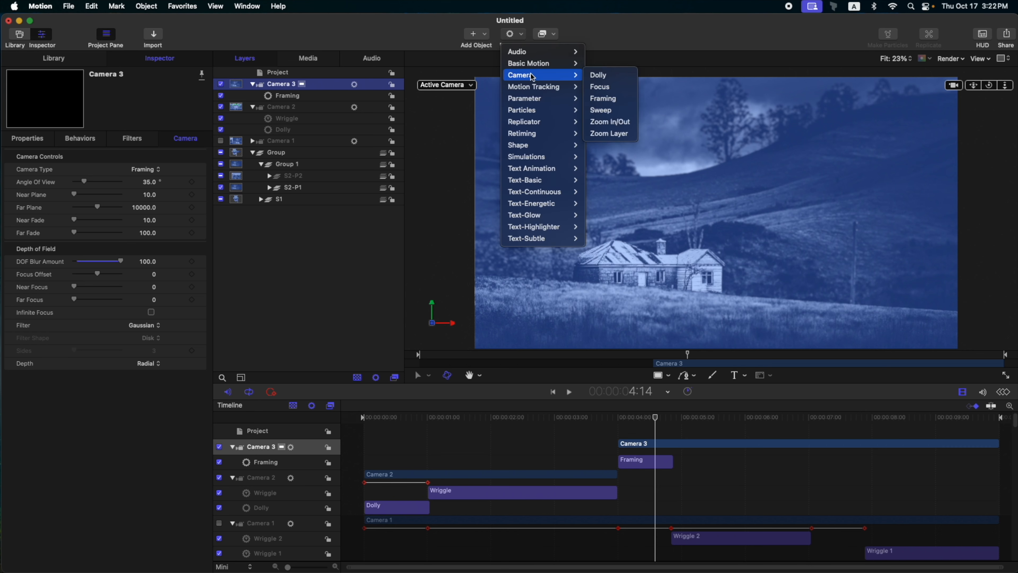
click(614, 110)
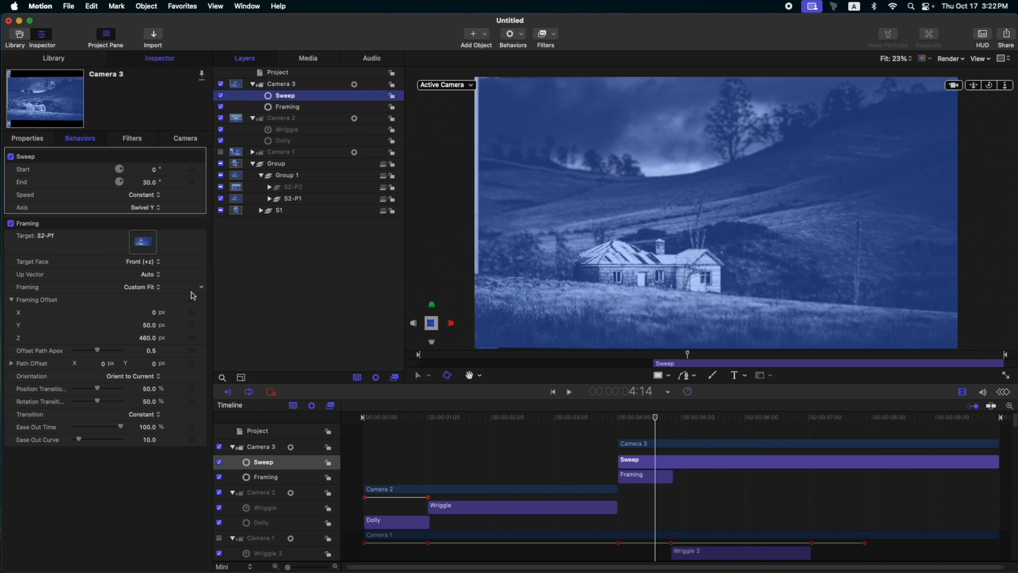
click(148, 195)
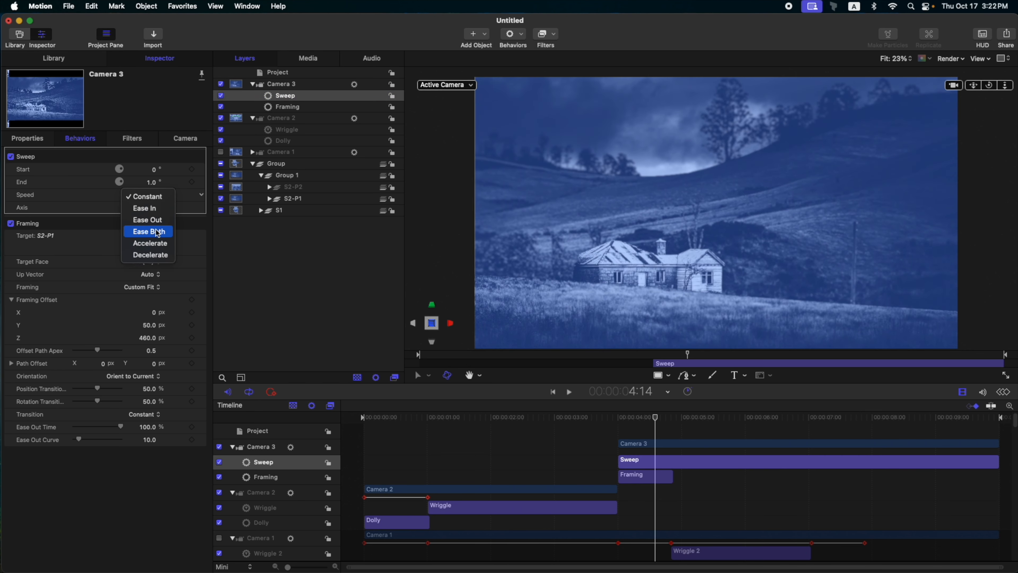
click(156, 231)
click(147, 208)
click(157, 222)
Step: Trim Camera 3's Sweep behavior to start at 4:21, where the Framing behavior ends
scroll(672, 458, down, 3)
scroll(673, 458, up, 4)
click(674, 420)
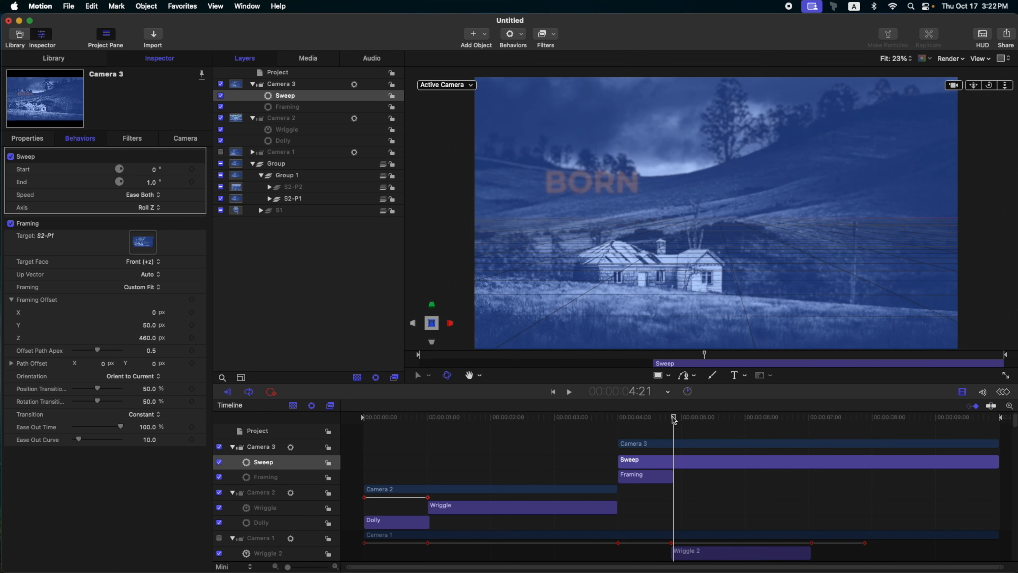
key(i)
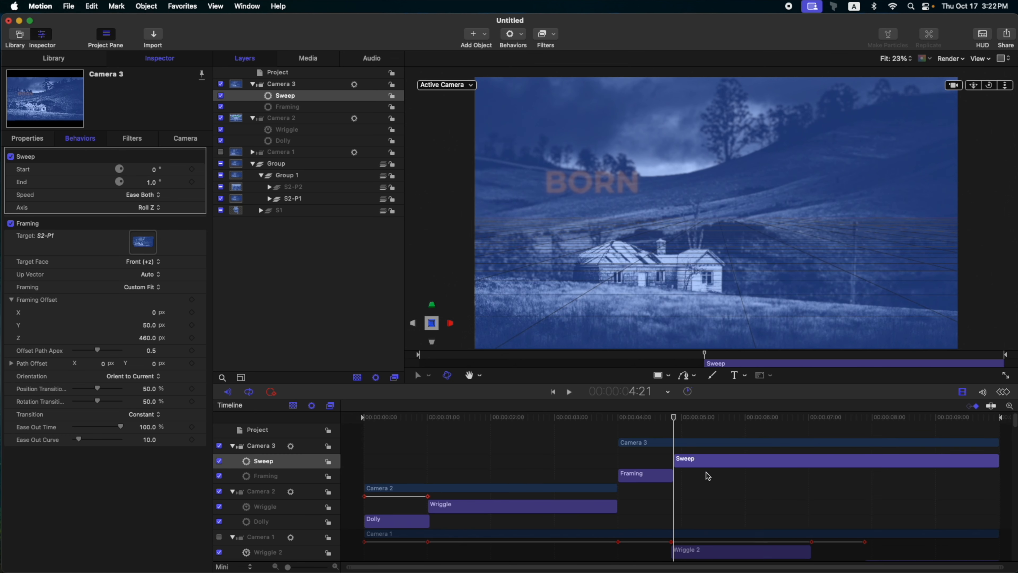
scroll(707, 473, down, 5)
scroll(806, 506, up, 5)
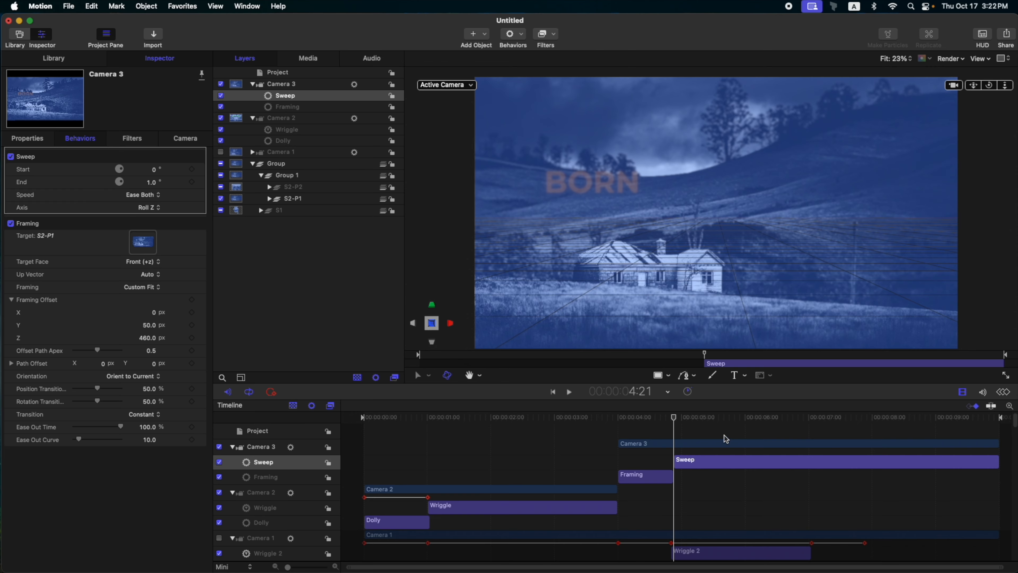
Step: Trim Camera 3's Sweep behavior to end at 7:00
click(811, 419)
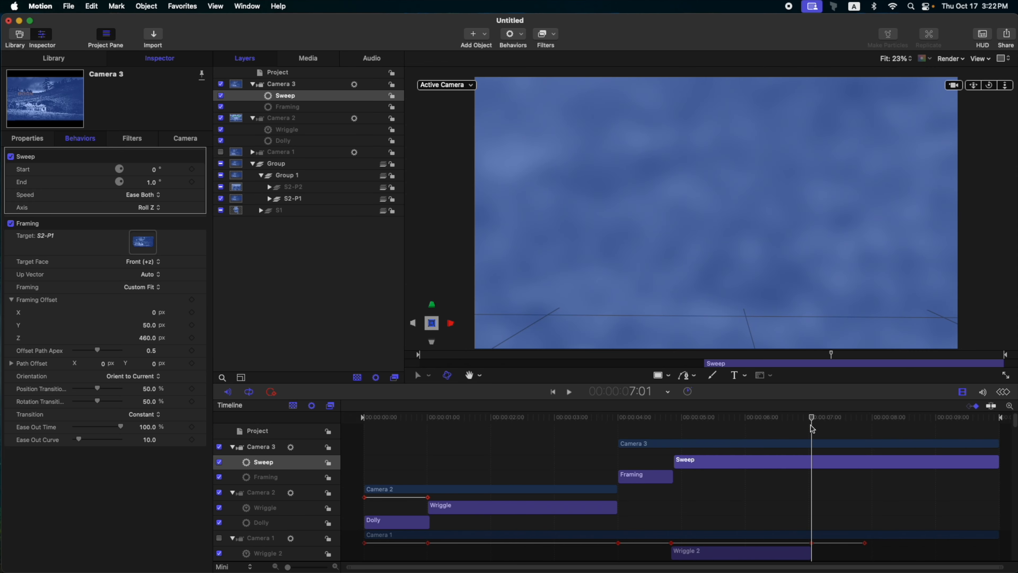
key(Left)
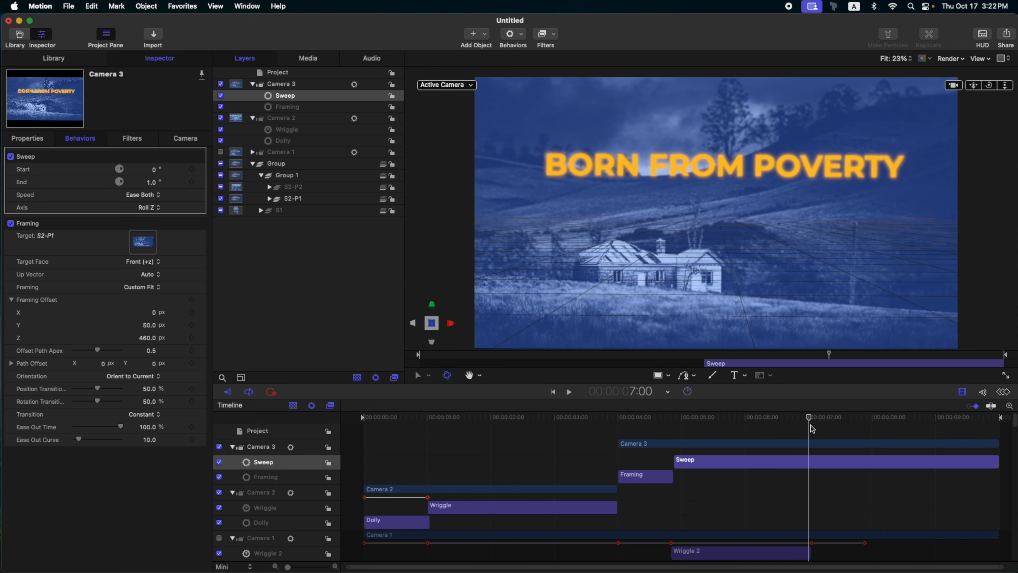
key(o)
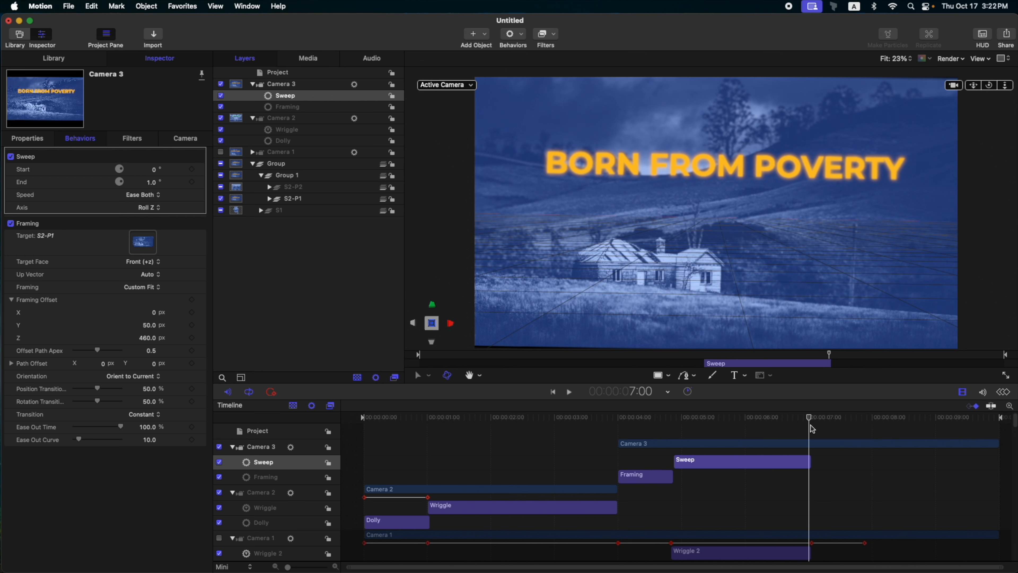
Step: Duplicate Camera 3's Sweep behavior twice, setting one copy's axis to Swivel Y and the other's to Tilt X
key(super+d)
click(148, 207)
click(149, 195)
drag(675, 419, 712, 426)
key(super+d)
click(148, 208)
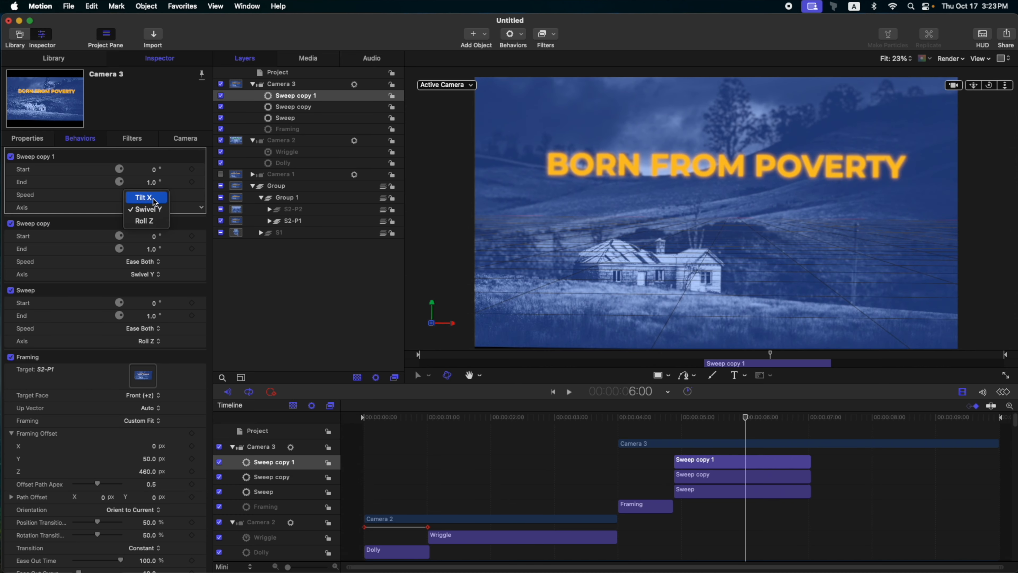
click(151, 196)
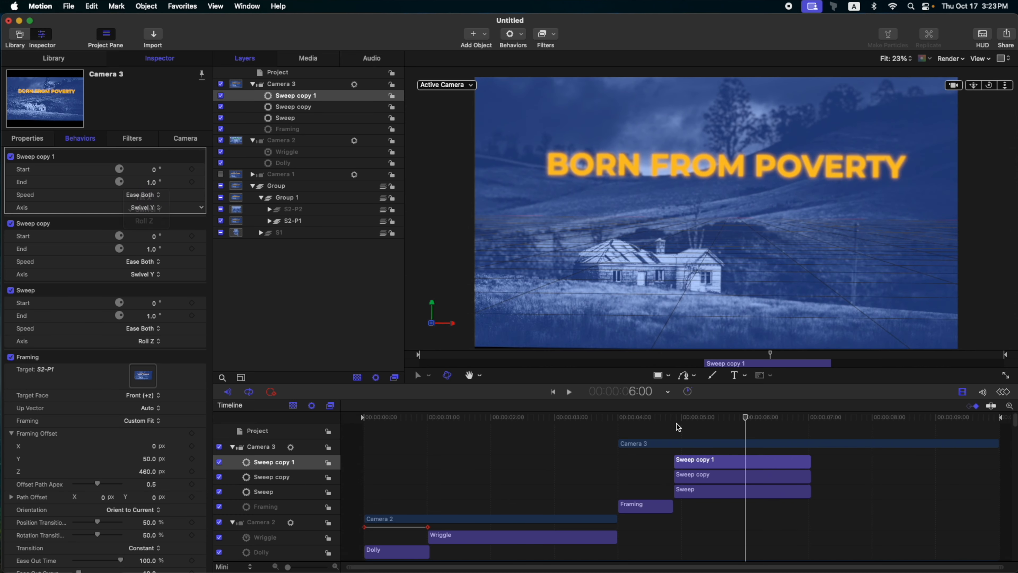
drag(676, 421, 750, 424)
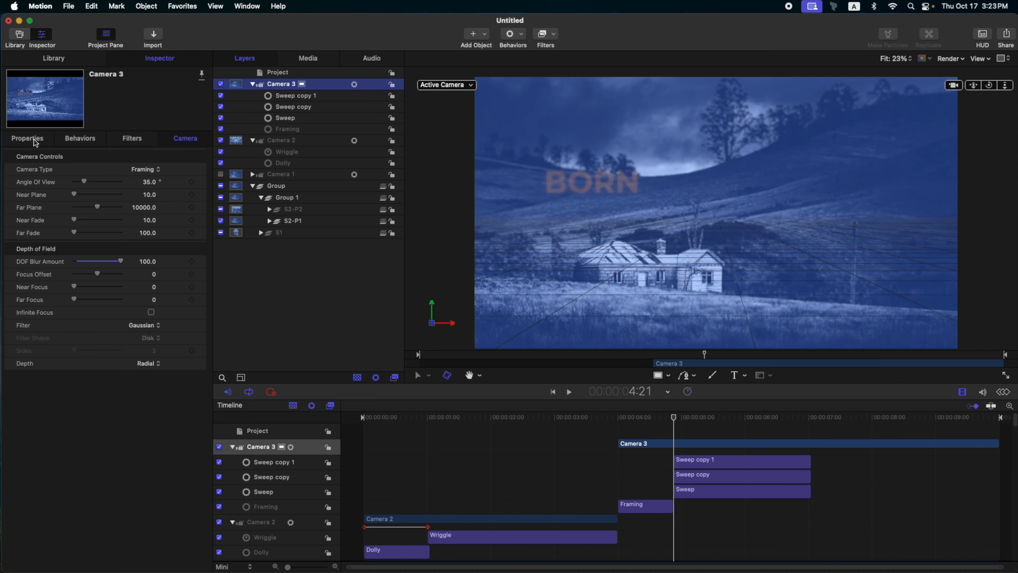
Step: Add a Wriggle behavior to Camera 3's Position, ending at 7:00, with amount 7 px, Add and Subtract, frequency 0.16 and noisiness 0.06
click(36, 141)
click(201, 169)
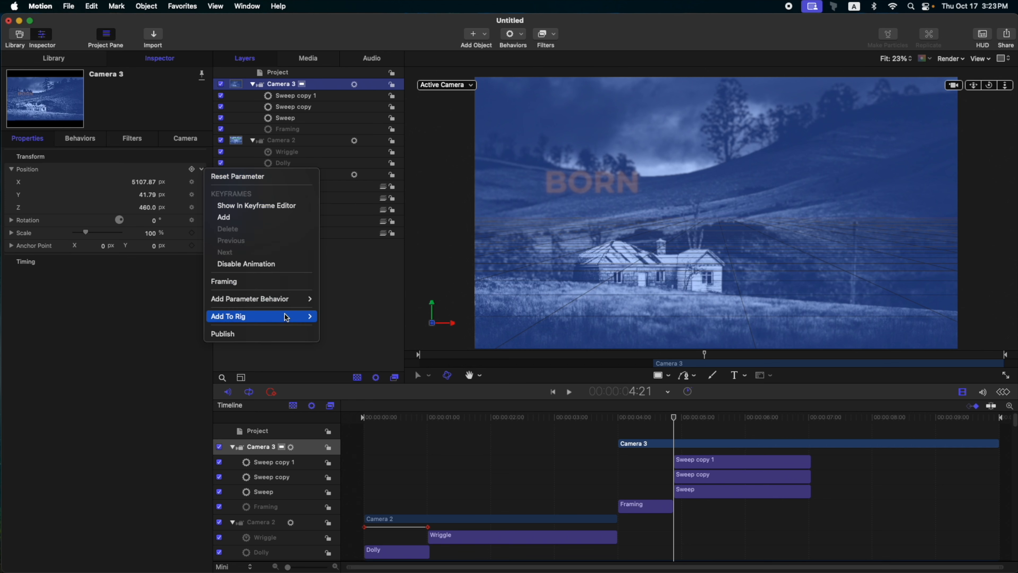
mouse_move(282, 299)
click(333, 498)
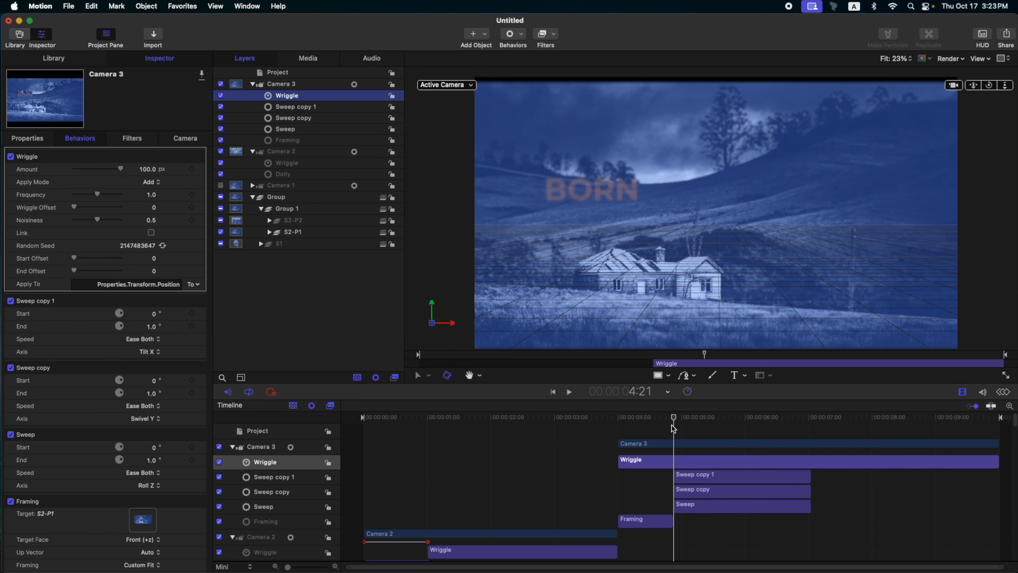
click(809, 418)
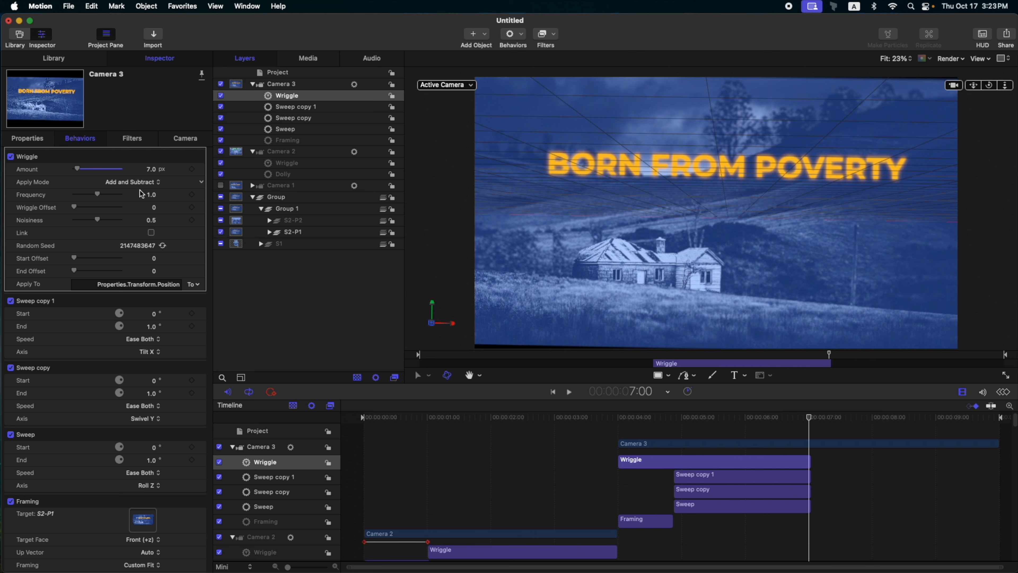
drag(93, 198, 79, 229)
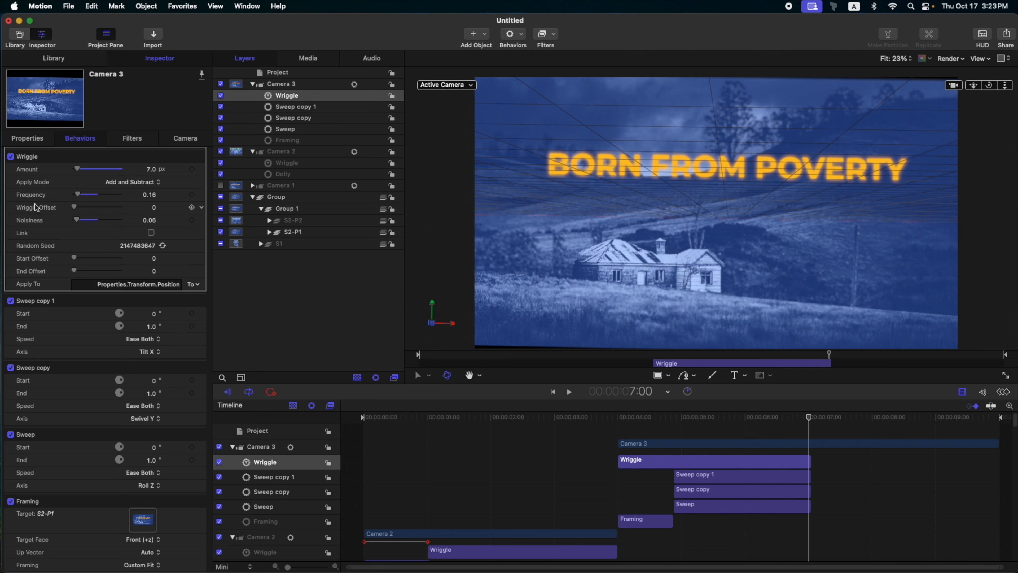
Step: Play back Camera 3's move and raise its Wriggle to amount 25 px, frequency 0.33 and noisiness 0.11
click(632, 412)
key(space)
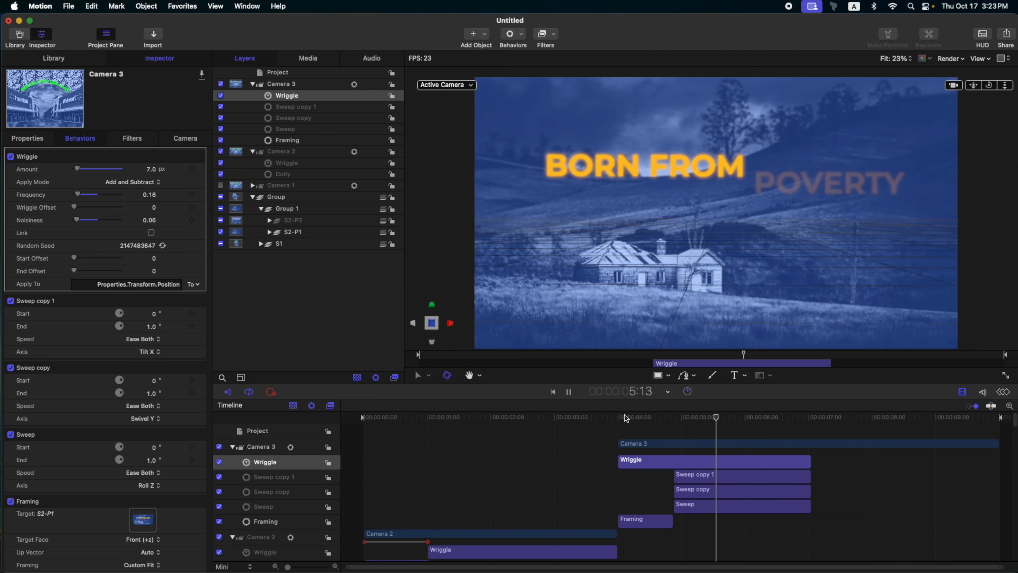
key(space)
click(621, 418)
key(space)
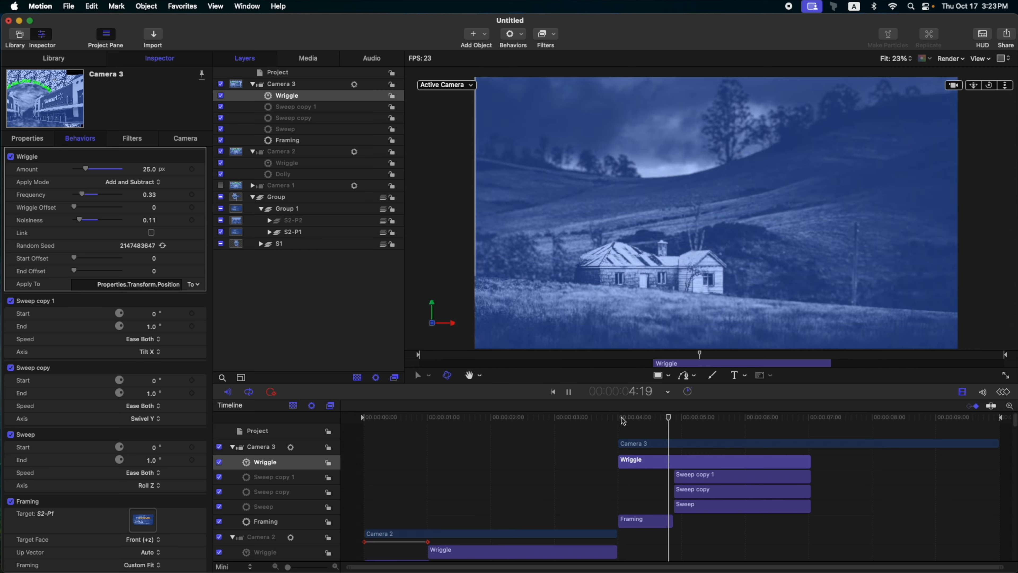
key(space)
Step: Trim the Camera 3 layer to end at 7:00
drag(709, 418, 809, 418)
click(280, 449)
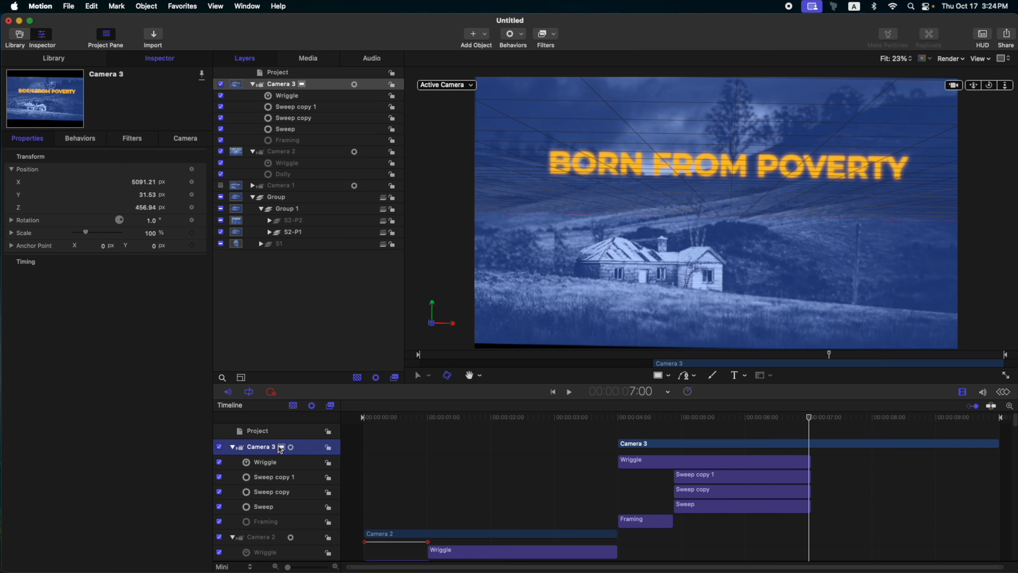
key(o)
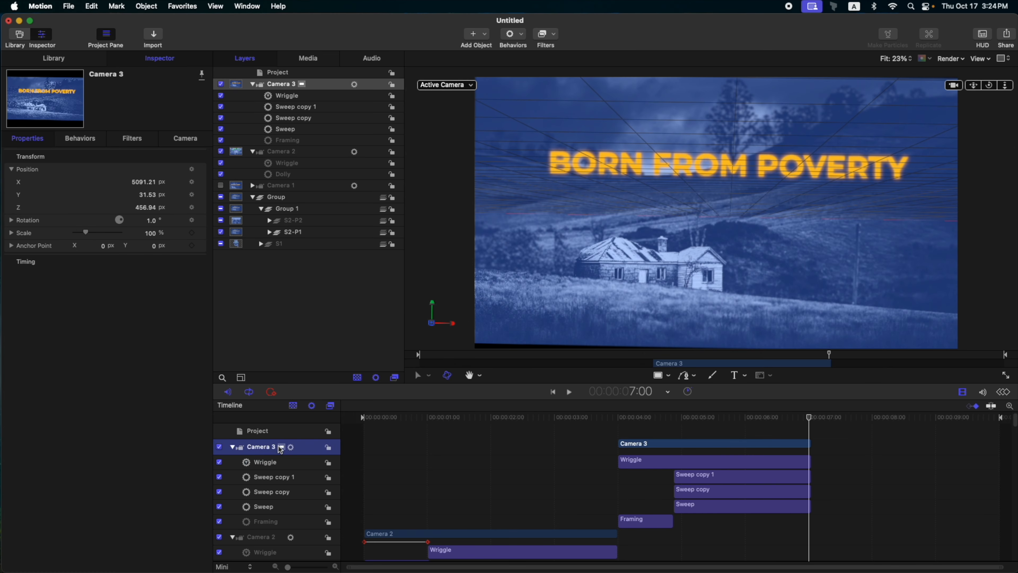
Step: Add a fourth camera to the project and trim it to start at 7:01
click(479, 41)
click(541, 68)
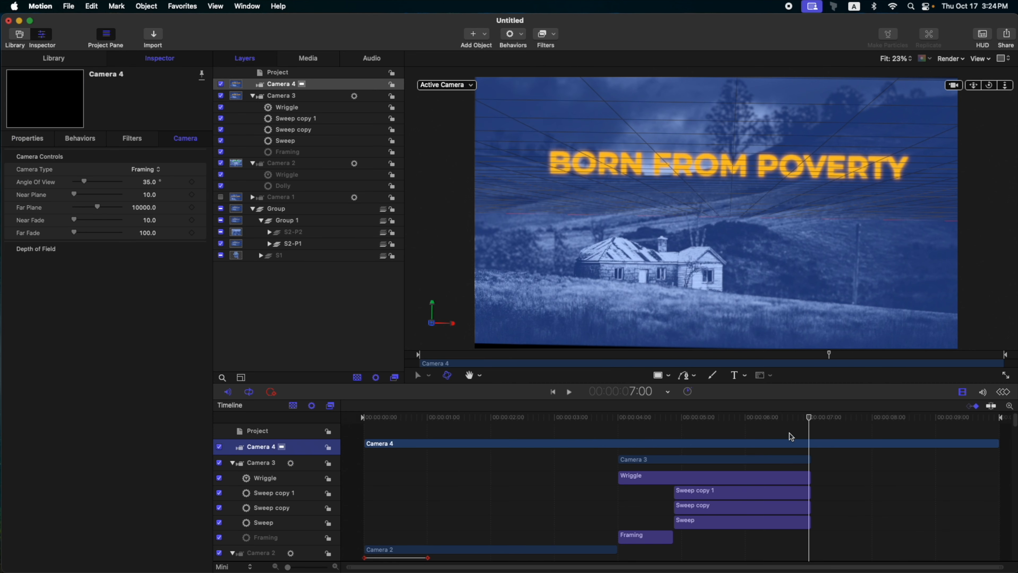
key(Right)
key(i)
Step: Add a Framing behavior to Camera 4 with the S2-P2 group as its target, and trim it to end at 7:21
click(515, 35)
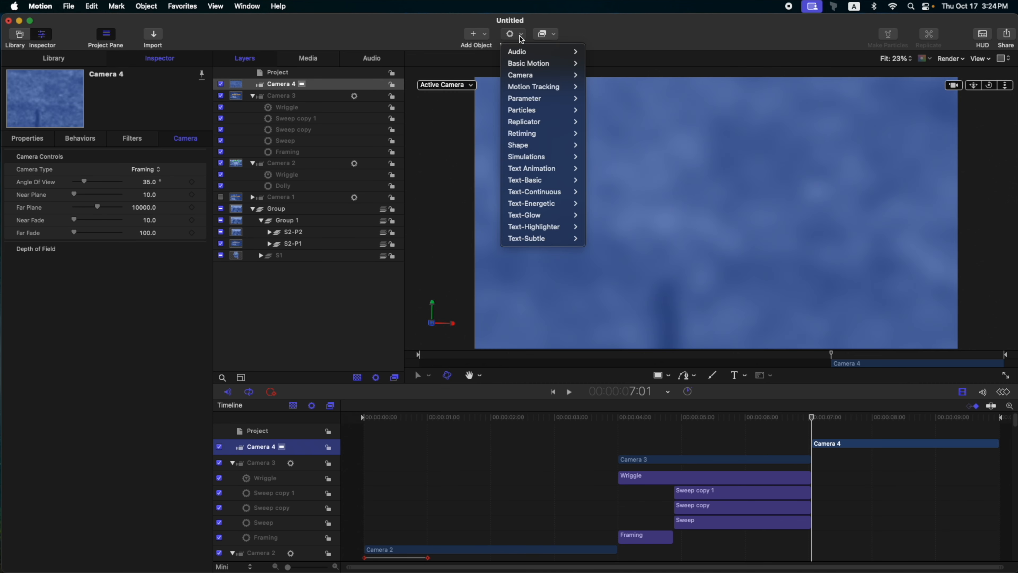
mouse_move(528, 76)
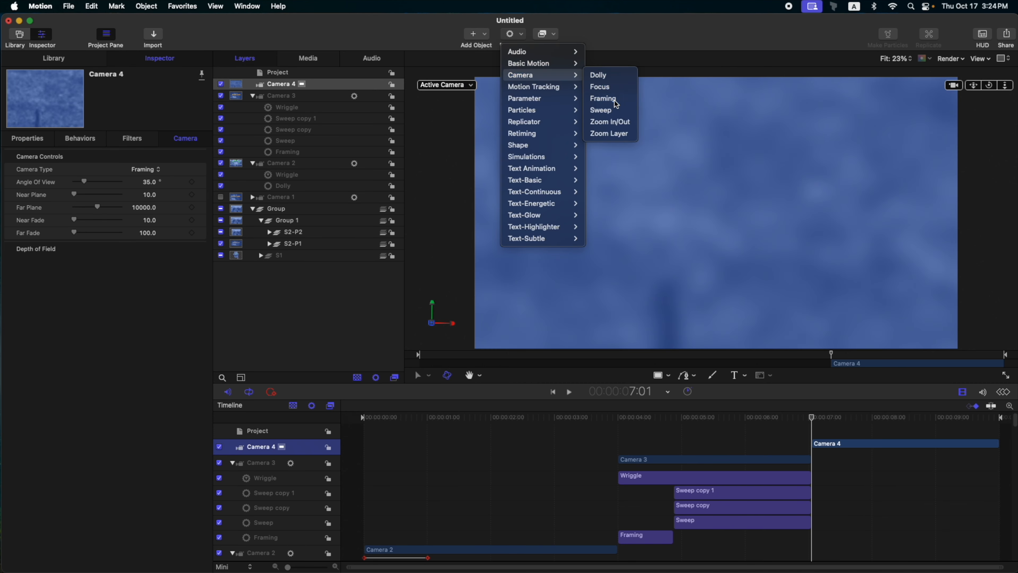
click(606, 99)
drag(299, 243, 143, 177)
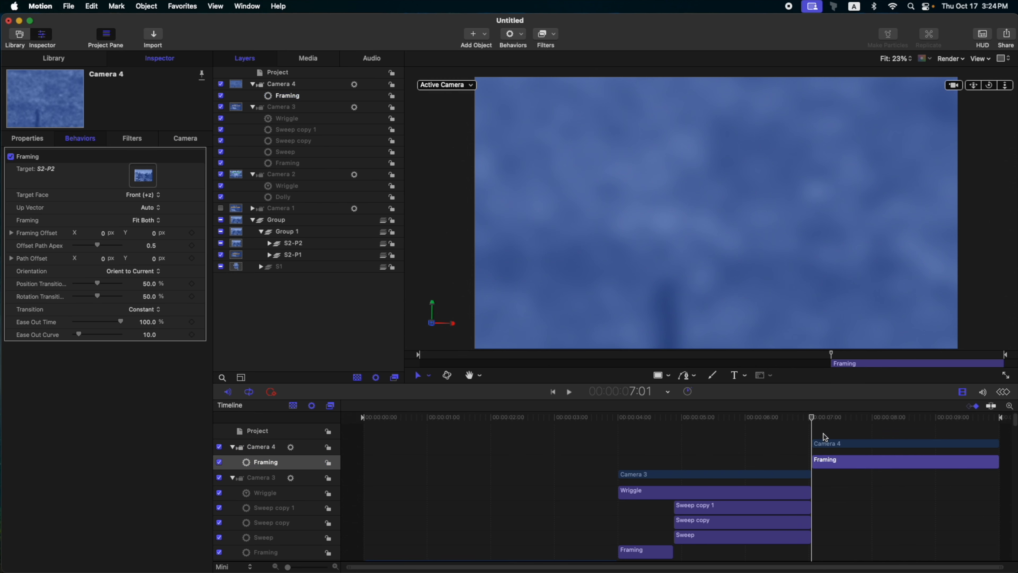
scroll(836, 480, down, 4)
click(865, 418)
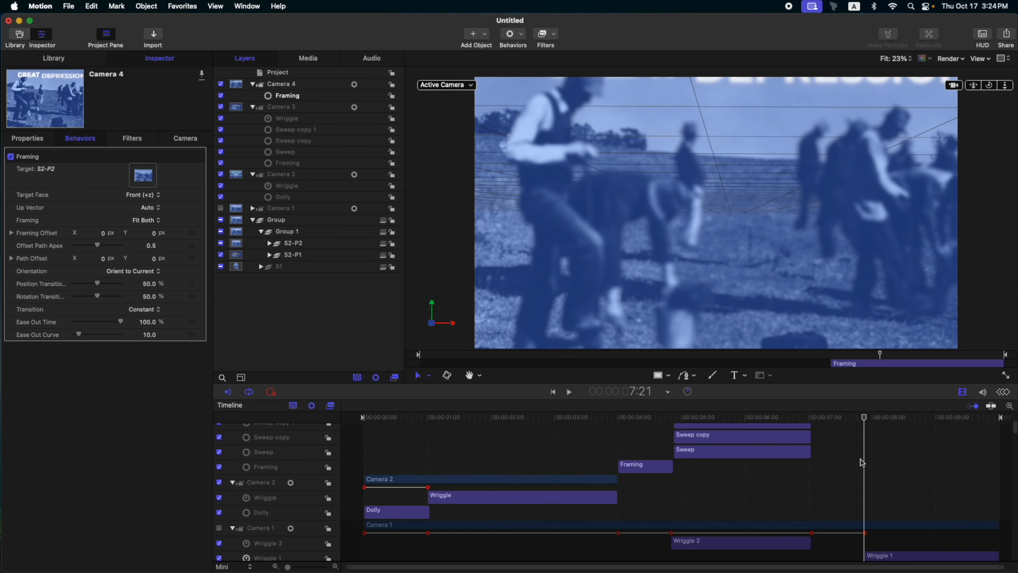
scroll(864, 467, up, 5)
key(o)
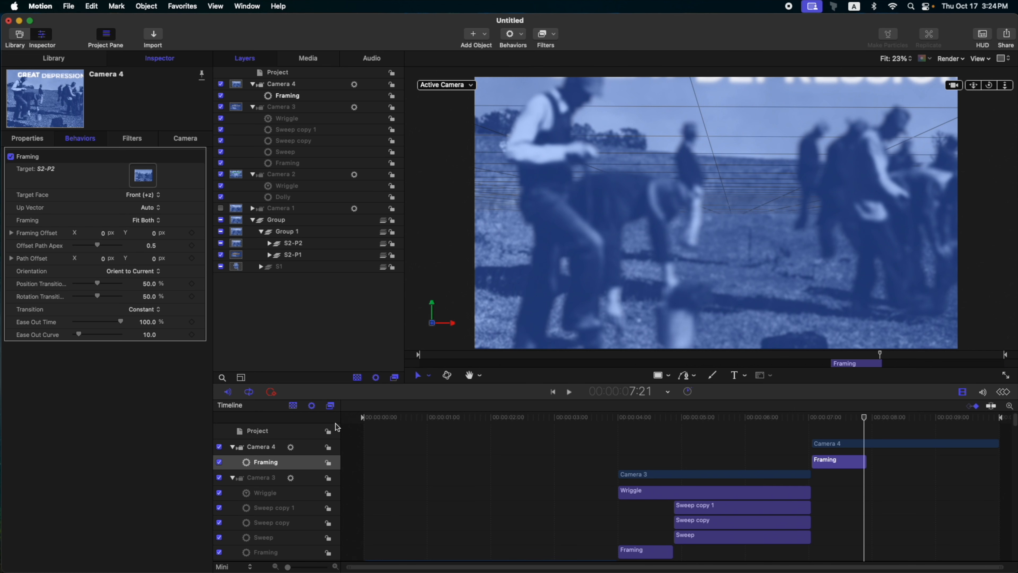
Step: Set Camera 4's Framing offset to 166.88 px in X and -127.79 px in Z, checking the move by playback
click(11, 233)
mouse_move(145, 271)
mouse_down()
mouse_move(145, 217)
mouse_move(144, 285)
mouse_up()
drag(145, 245, 145, 225)
drag(145, 270, 145, 296)
click(811, 417)
drag(812, 417, 787, 425)
click(787, 428)
key(space)
click(807, 417)
click(808, 417)
click(812, 417)
Step: Add a Wriggle behavior to Camera 4's Position from 7:22 with amount 8 px, Add and Subtract, frequency 0.2 and noisiness 0.02
click(281, 84)
click(188, 248)
click(27, 138)
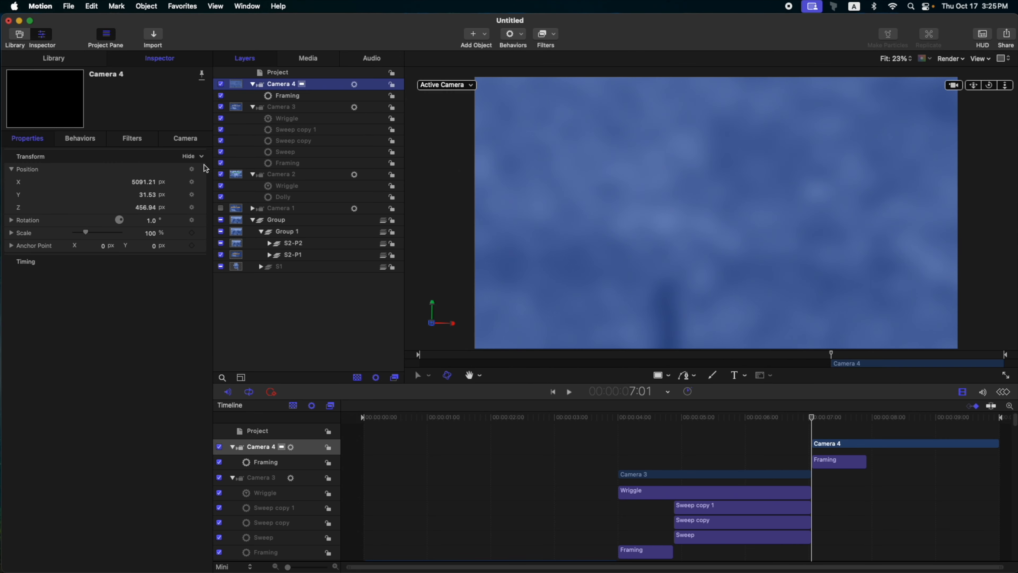
right_click(203, 162)
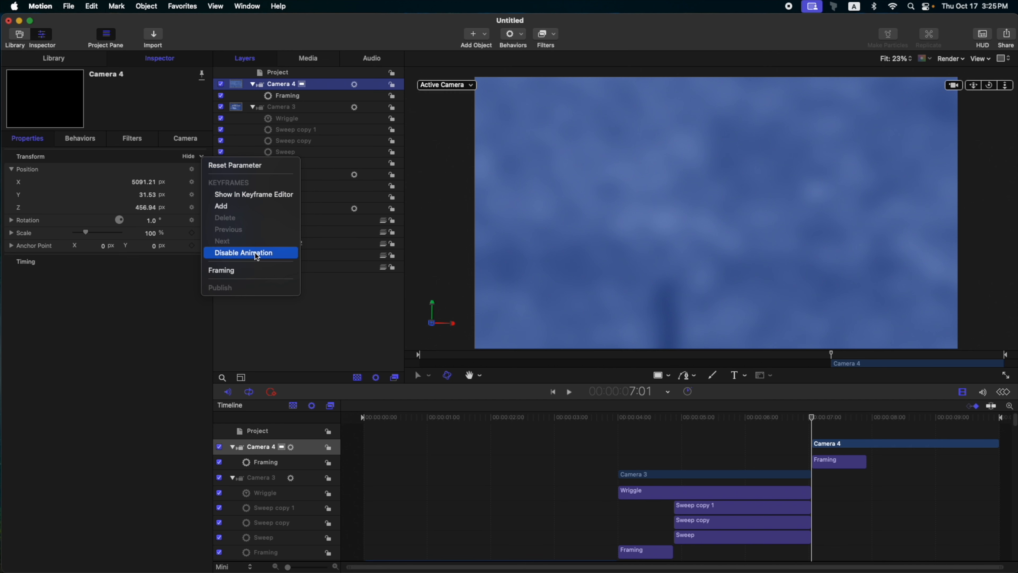
click(257, 255)
click(200, 169)
mouse_move(265, 299)
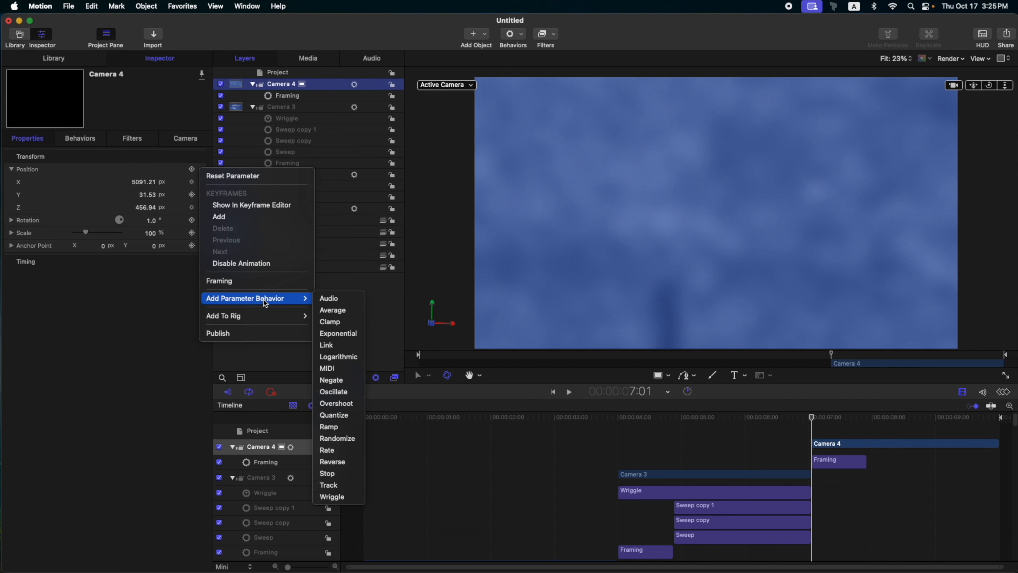
click(336, 484)
click(158, 184)
click(184, 219)
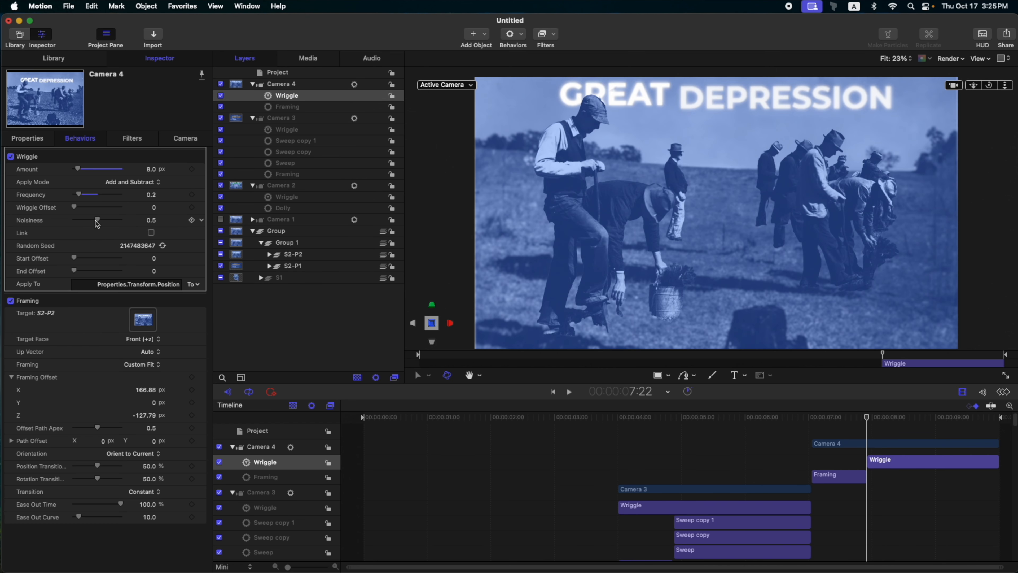
drag(96, 221, 74, 223)
Step: Add Sweep behaviors to Camera 4 from 7:22 for Roll Z, Swivel Y and Tilt X, each with end angle 1° and Constant speed
click(281, 84)
click(513, 34)
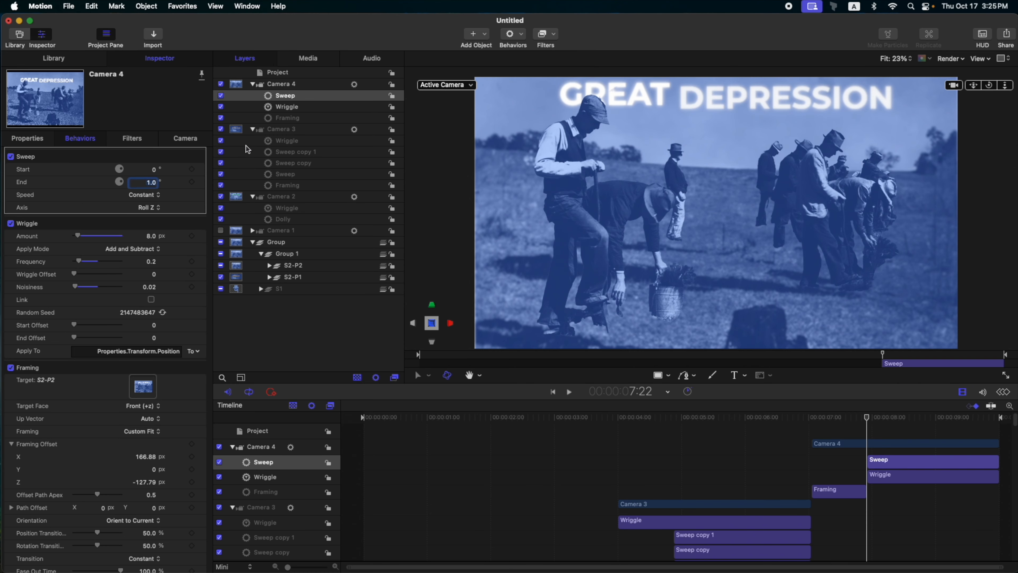
key(cmd+v)
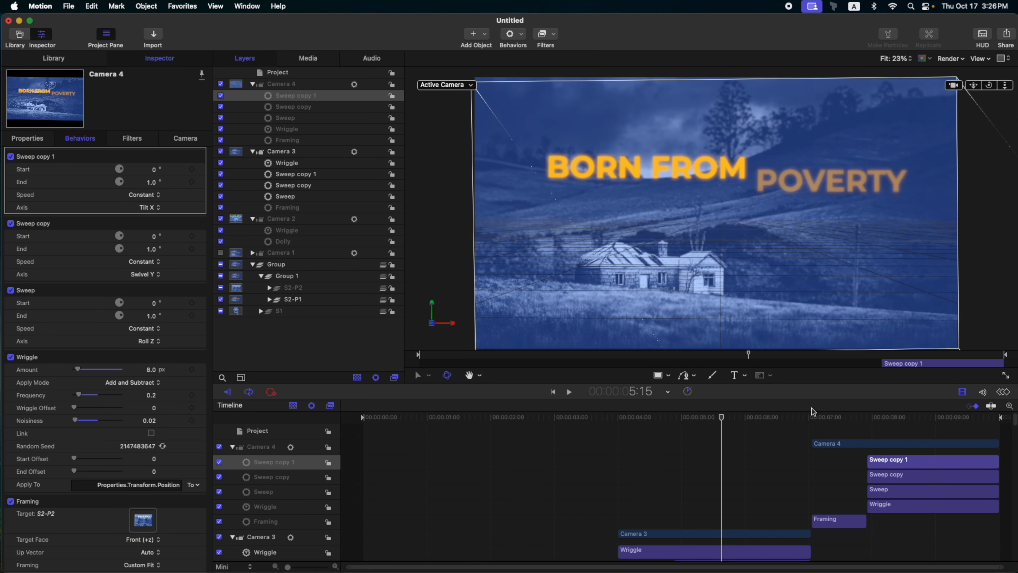
click(340, 345)
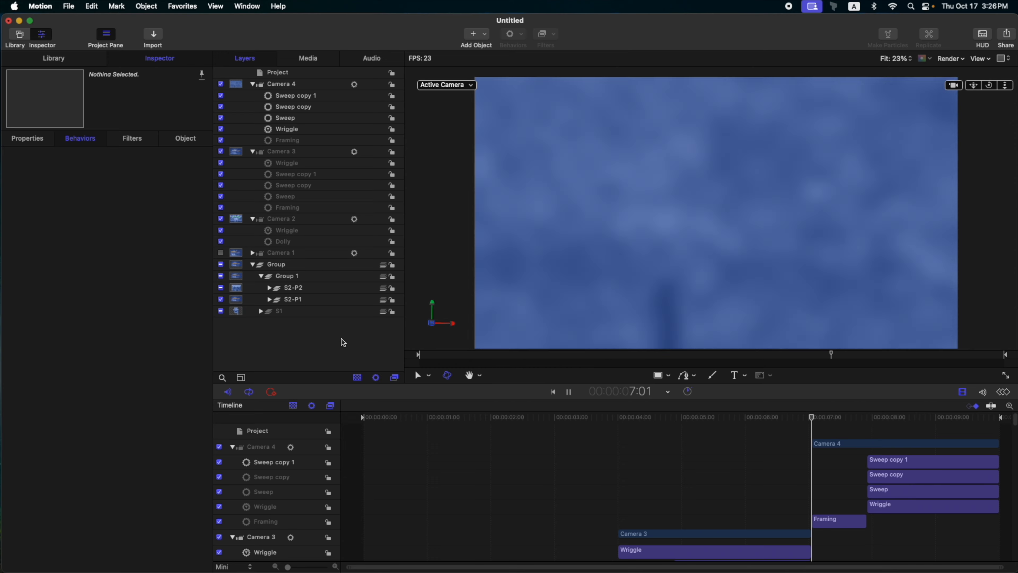
Step: Add a Randomize parameter behavior to Camera 3's depth-of-field Focus Offset with apply mode Add and Subtract
click(655, 421)
drag(653, 419, 737, 422)
click(281, 151)
click(190, 138)
drag(96, 274, 118, 283)
click(190, 276)
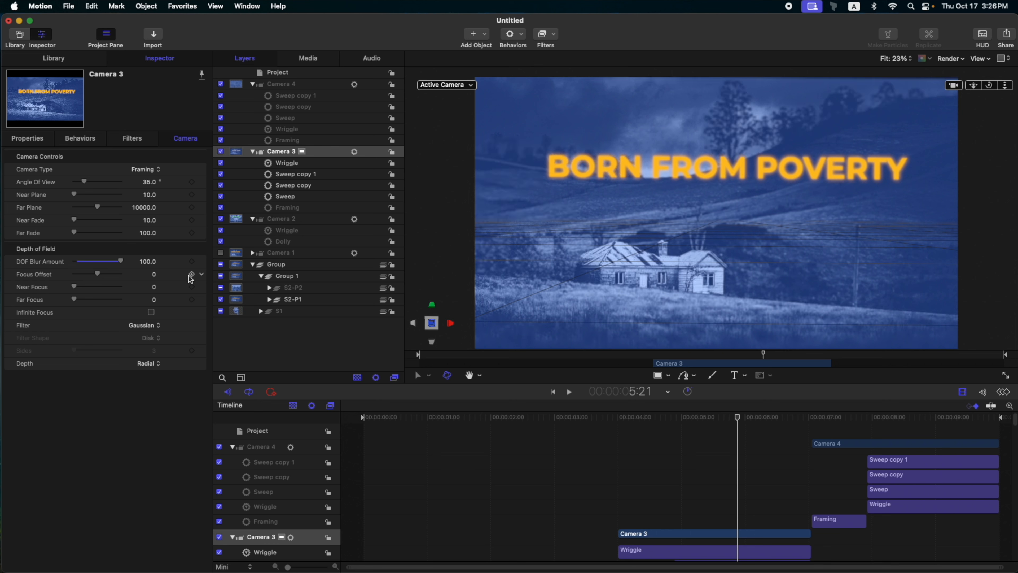
click(202, 276)
mouse_move(248, 384)
click(335, 516)
scroll(527, 476, down, 5)
click(151, 182)
click(184, 219)
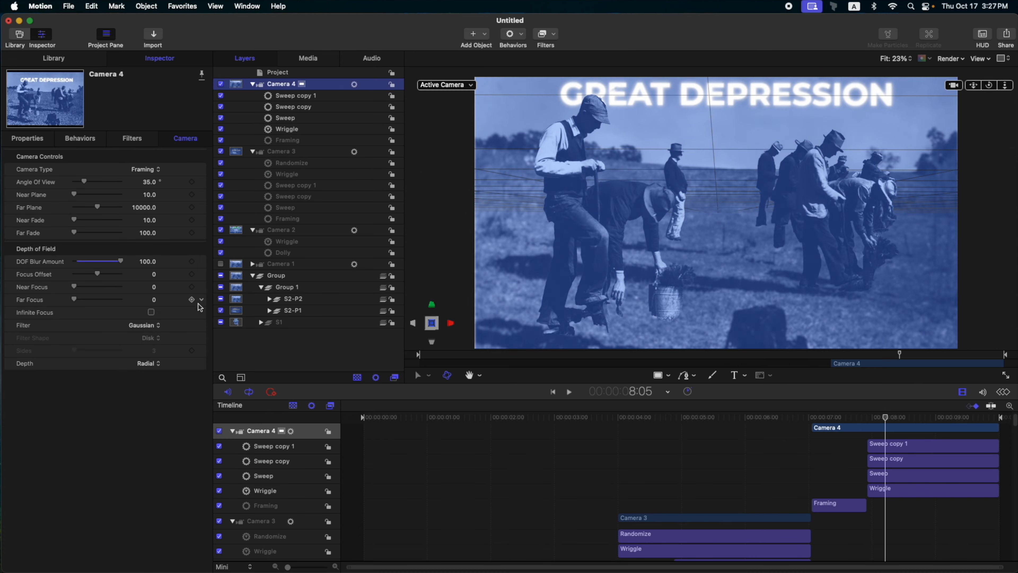
Step: Add a Randomize behavior to Camera 4's Focus Offset with amount 2000, Add and Subtract, frequency 2 and noisiness 0.07
click(202, 274)
mouse_move(259, 386)
click(337, 519)
drag(76, 169, 122, 169)
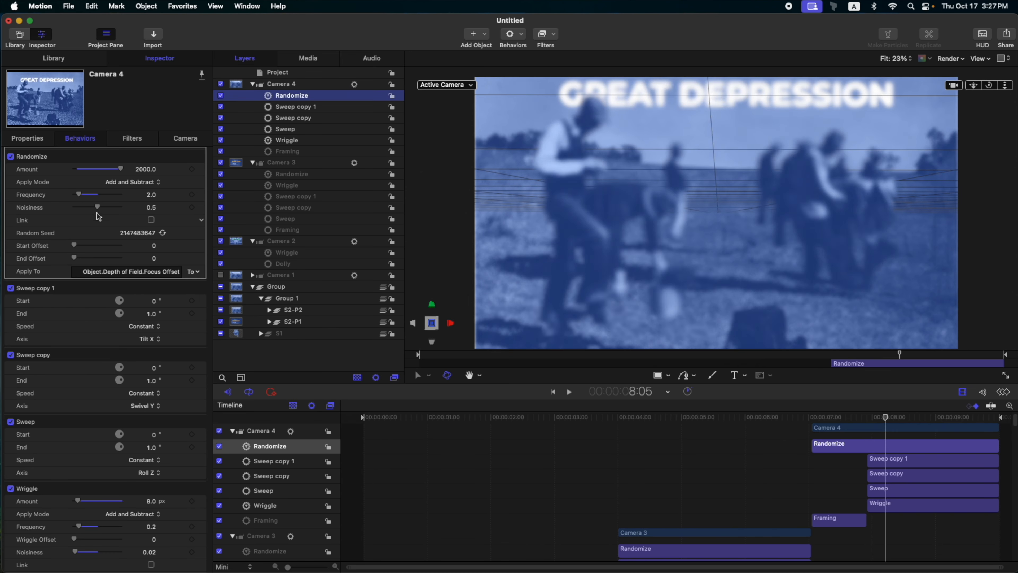
drag(97, 213, 77, 214)
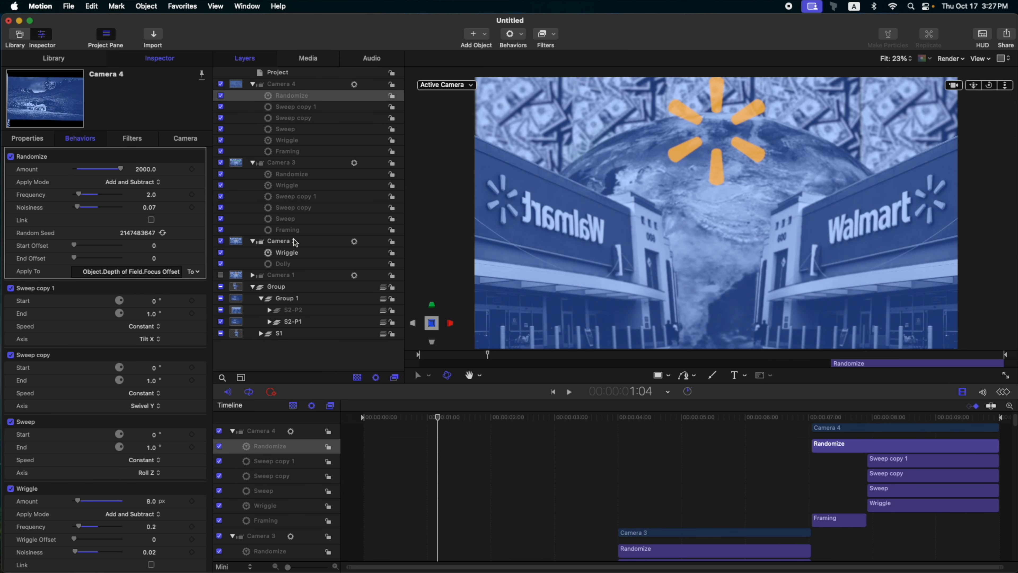
Step: Add a Randomize behavior to Camera 2's Focus Offset with amount 2000 and Add and Subtract, and lower its noisiness
click(296, 242)
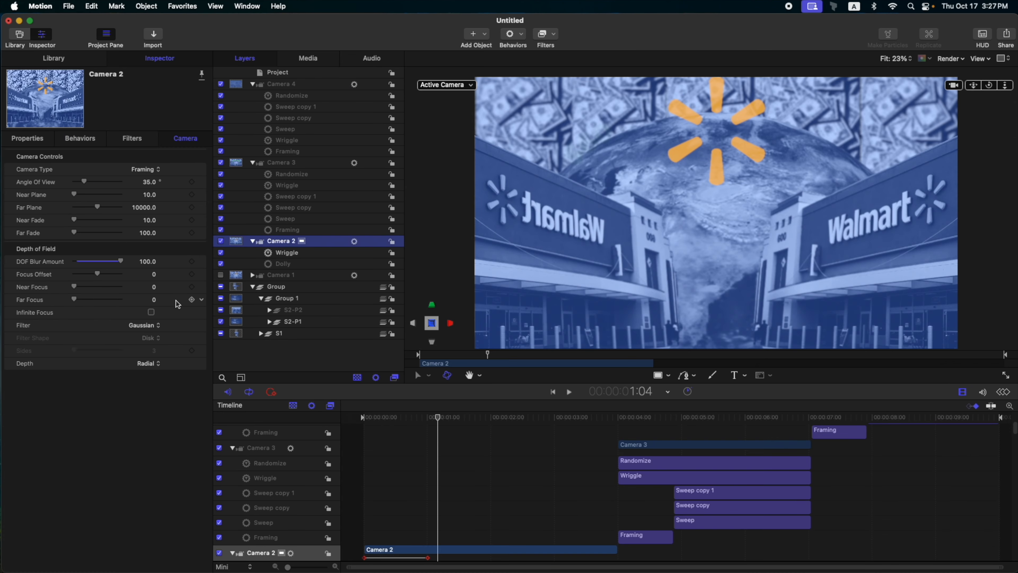
click(204, 274)
mouse_move(262, 386)
click(339, 515)
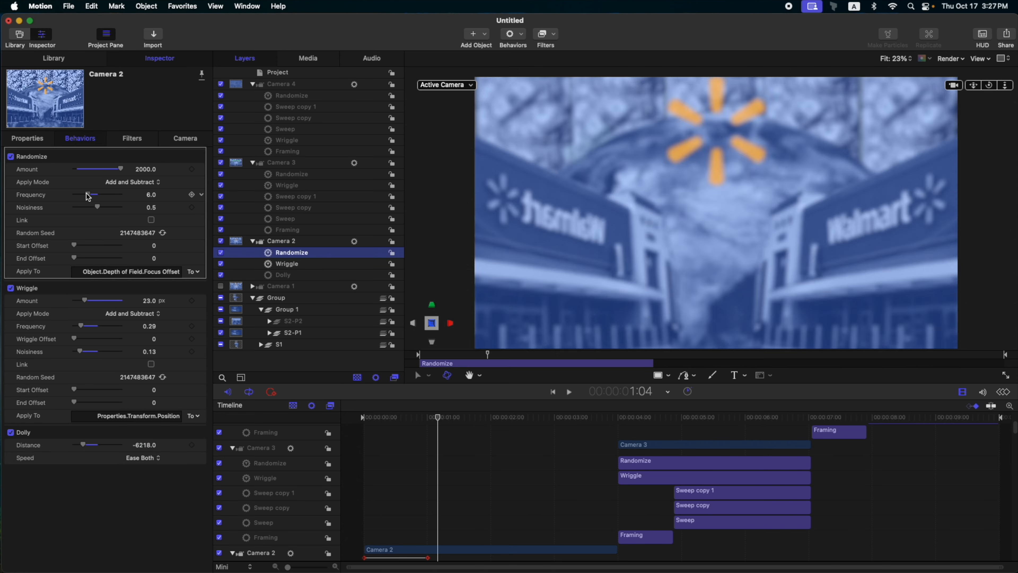
drag(79, 207, 78, 207)
Step: Play the whole sequence from the start in the enlarged canvas view, and return to the full workspace layout
key(space)
click(379, 362)
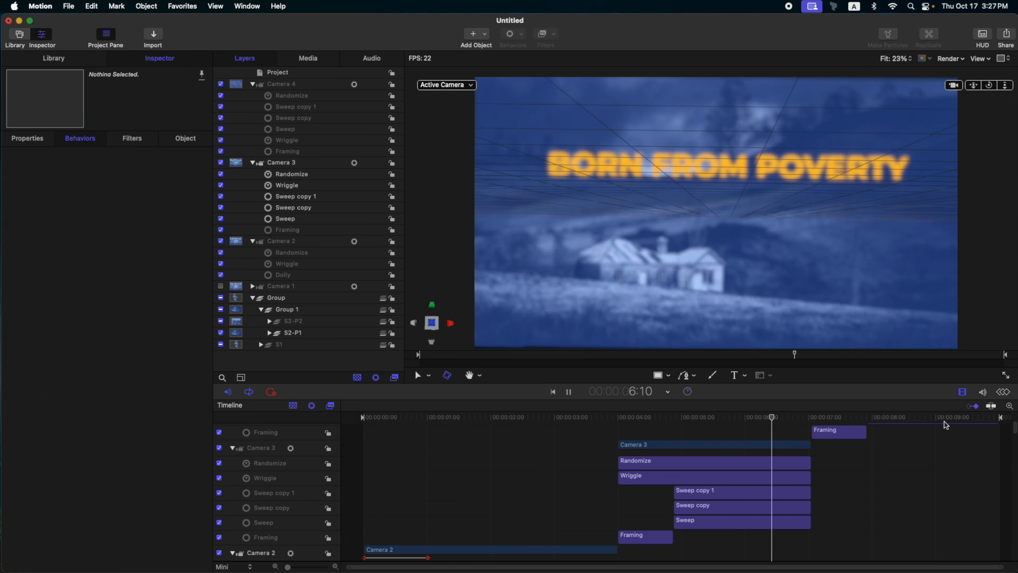
key(space)
key(F8)
key(Home)
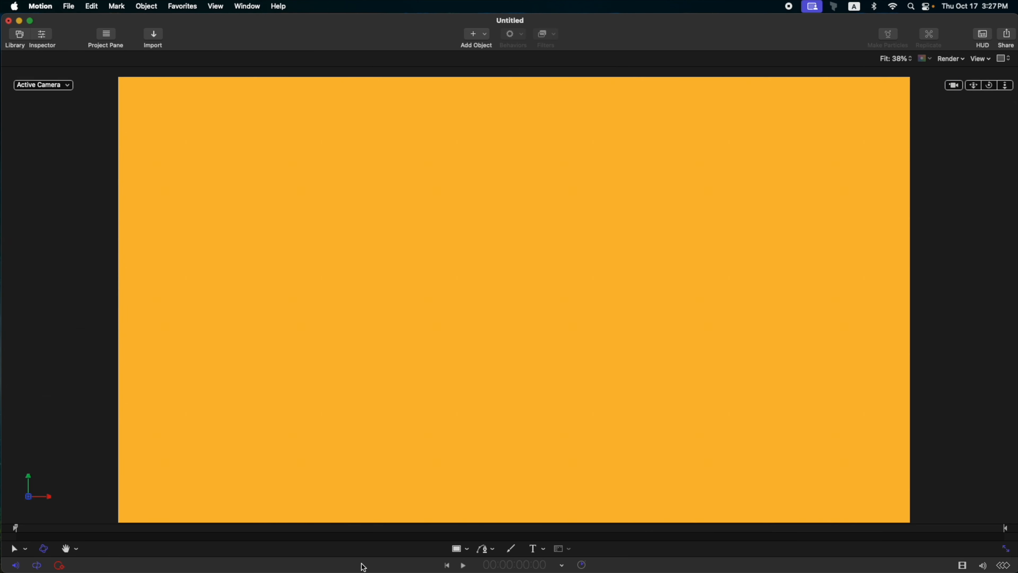
key(space)
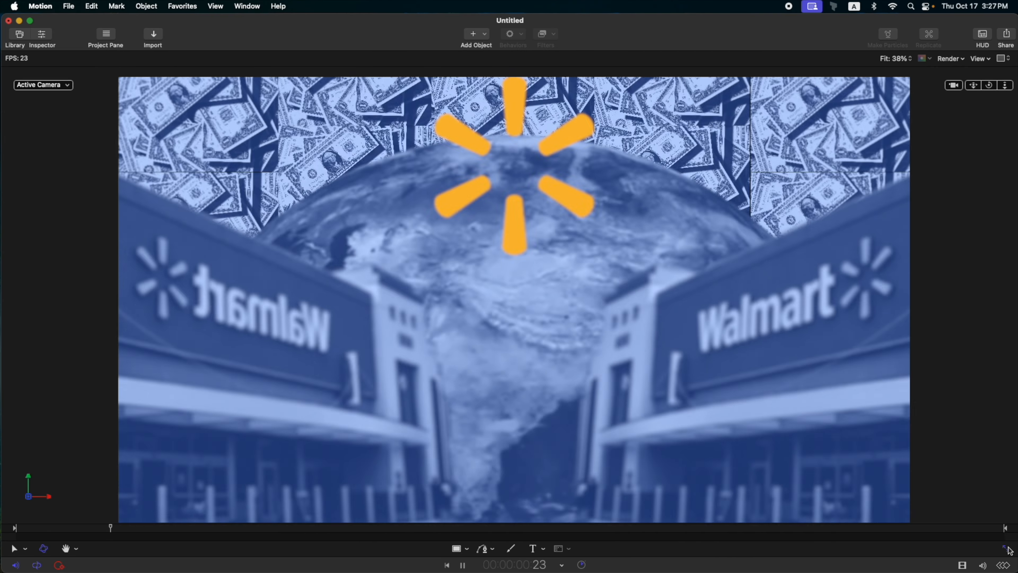
click(1006, 548)
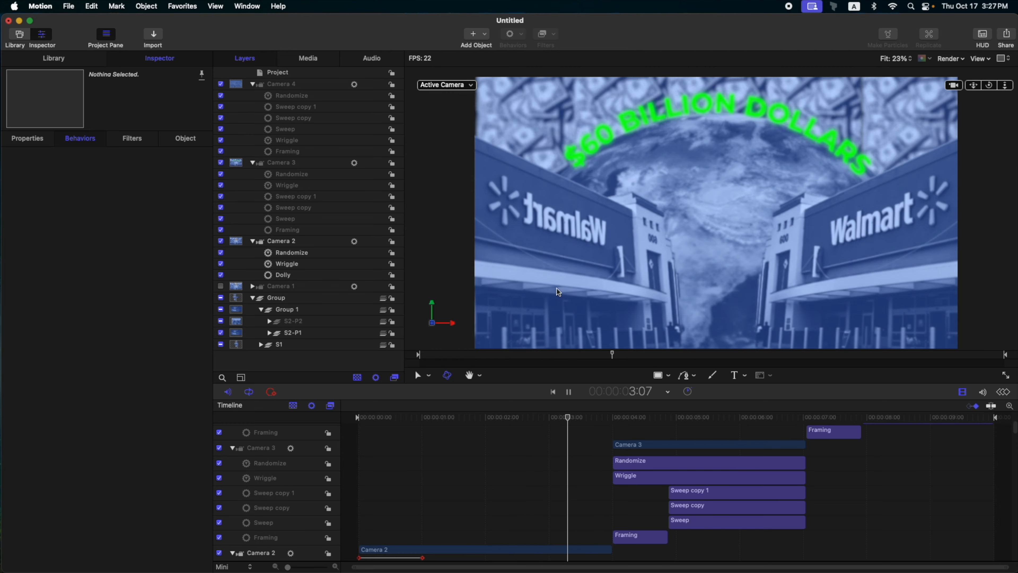
Step: Collapse the cameras and the main Group in the layer list and stop the playback
click(252, 163)
click(251, 84)
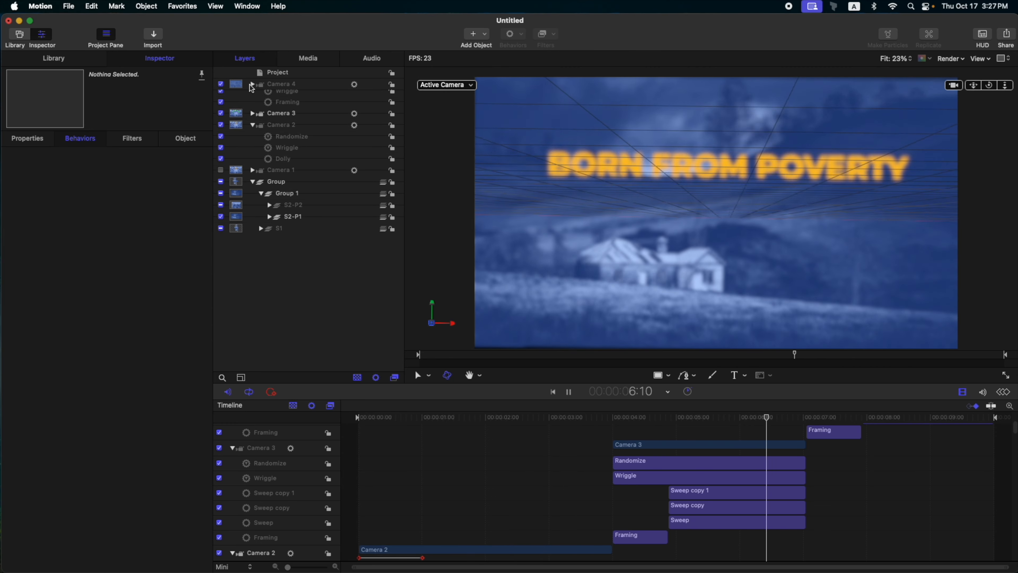
click(252, 131)
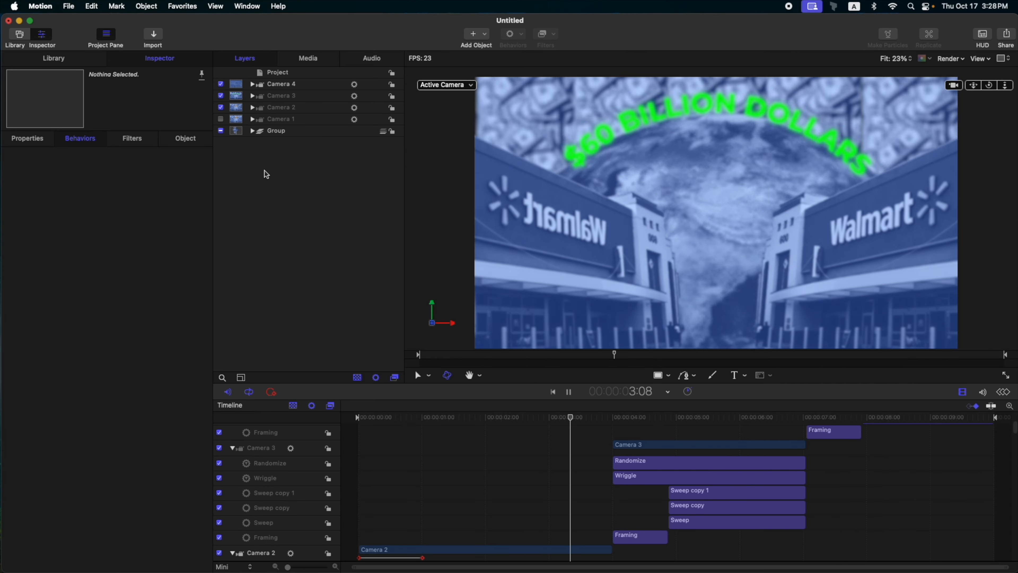
key(space)
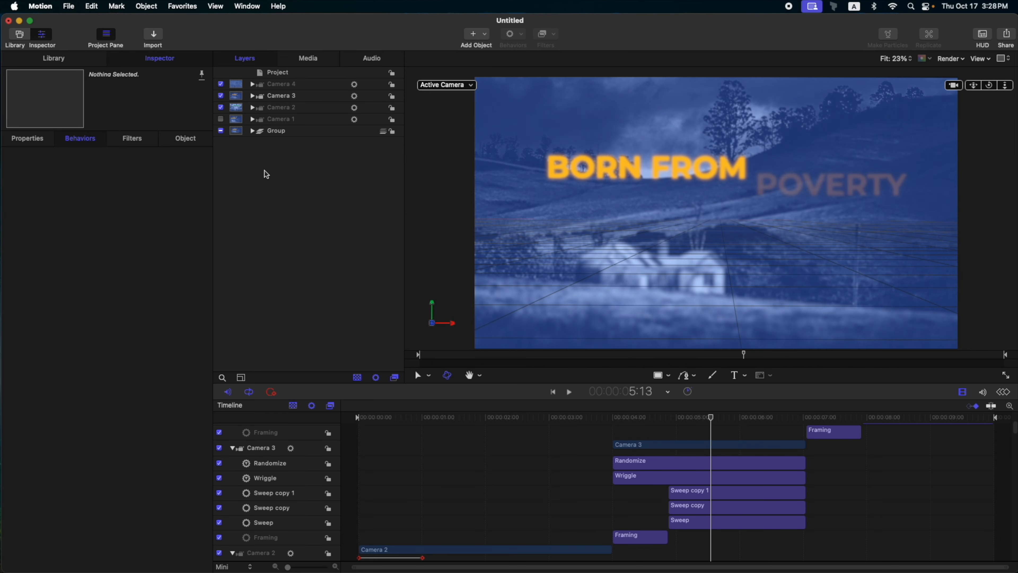